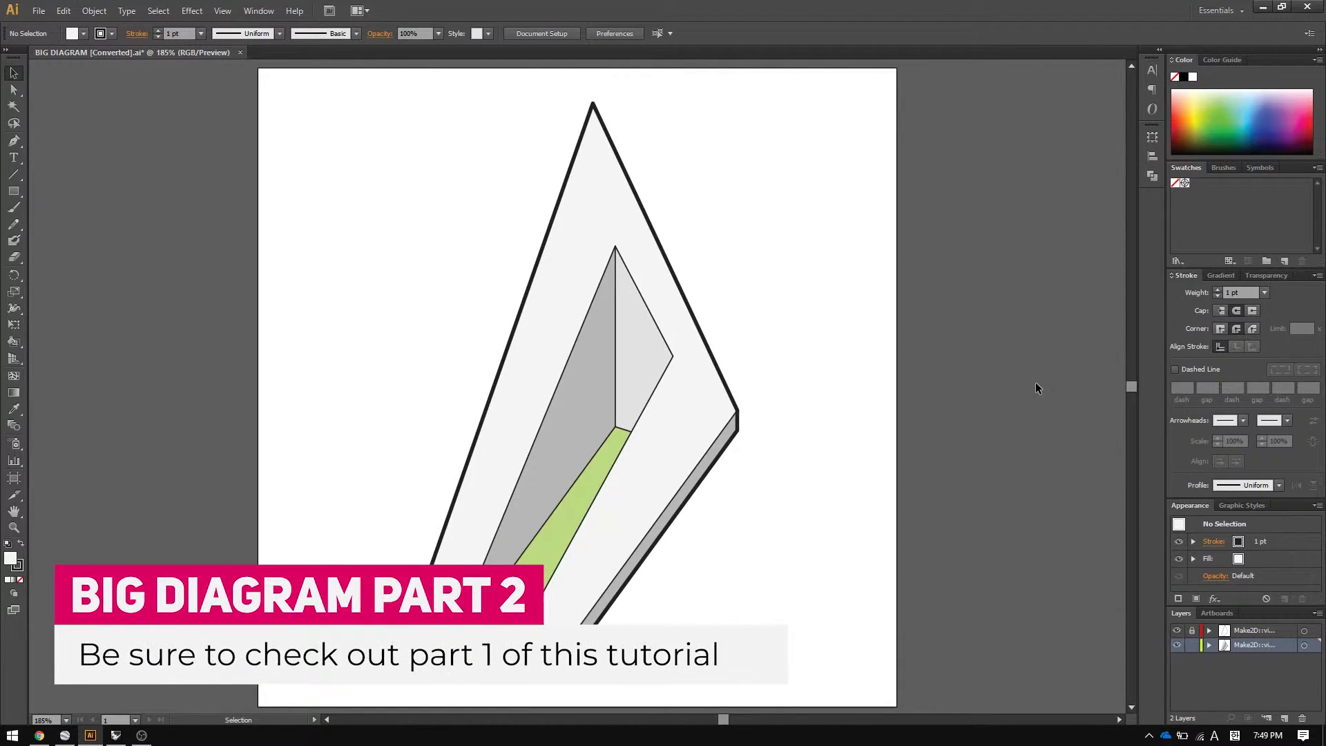
Switch from Illustrator to the Chrome window with the BIG Via 57 reference page.
key("alt+Tab")
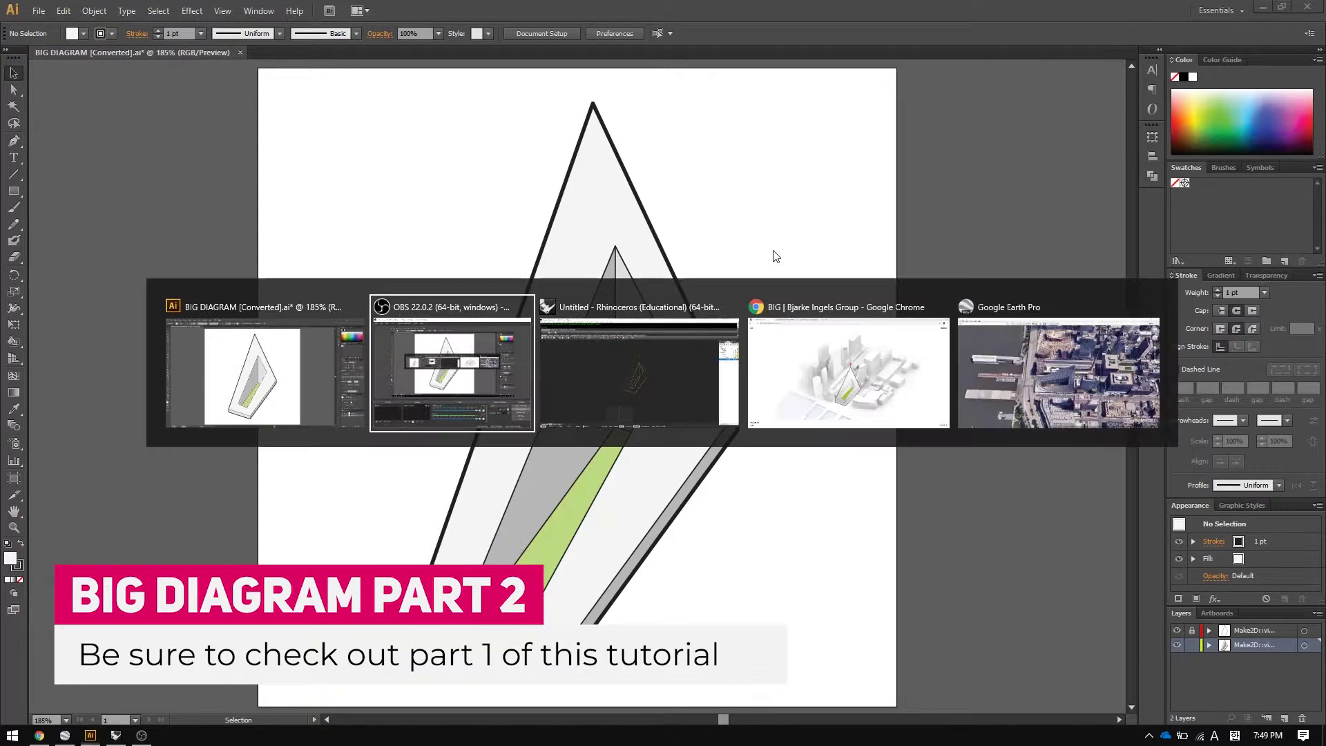
Step the BIG slideshow back to slide 08/35, the plain outlined block.
key("alt+Tab")
key("alt+Tab")
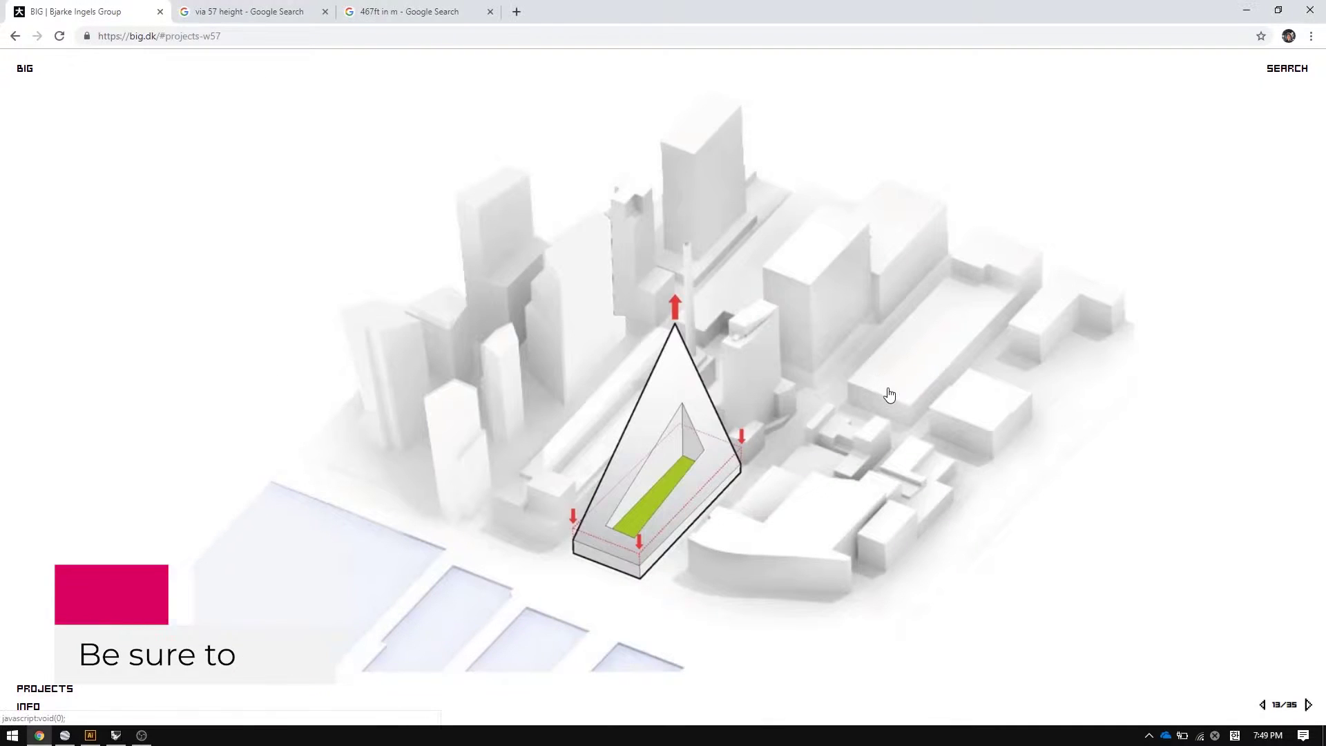
key("Left")
key("Left")
key("Left")
key("Left")
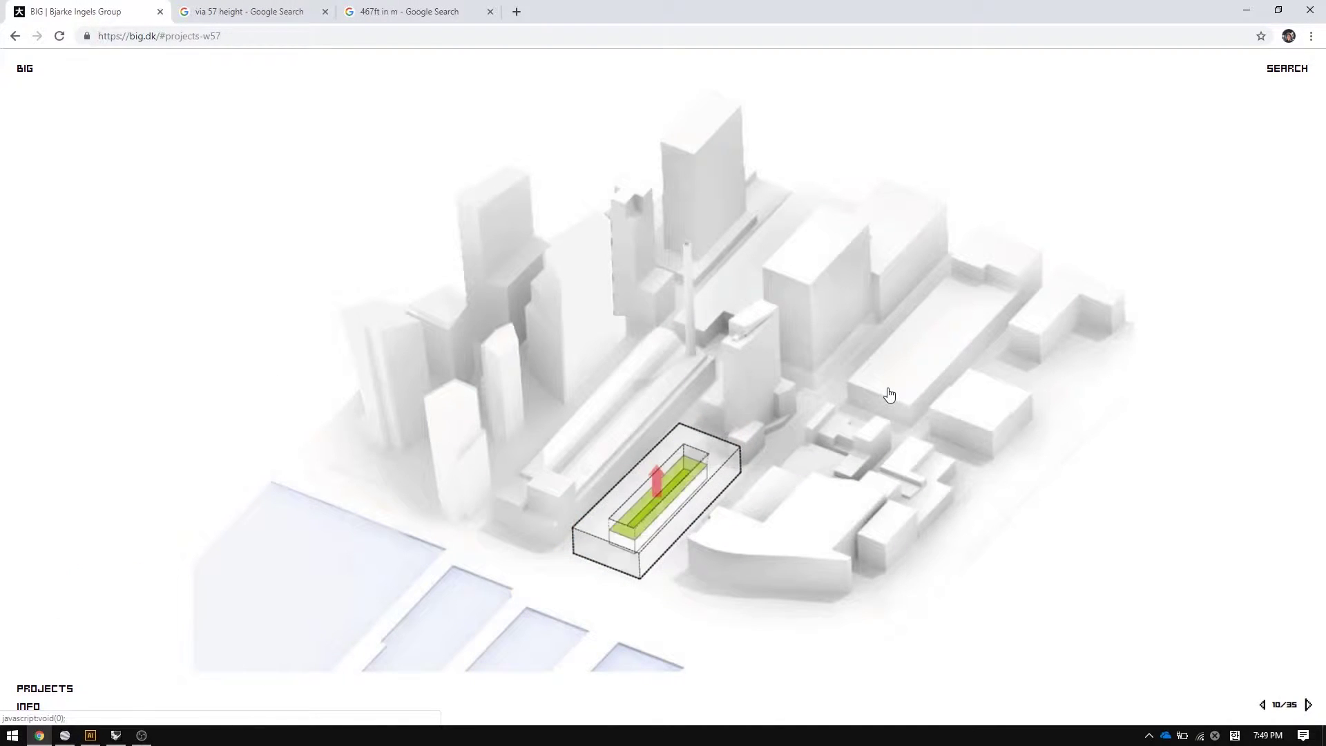
key("Left")
key("Left")
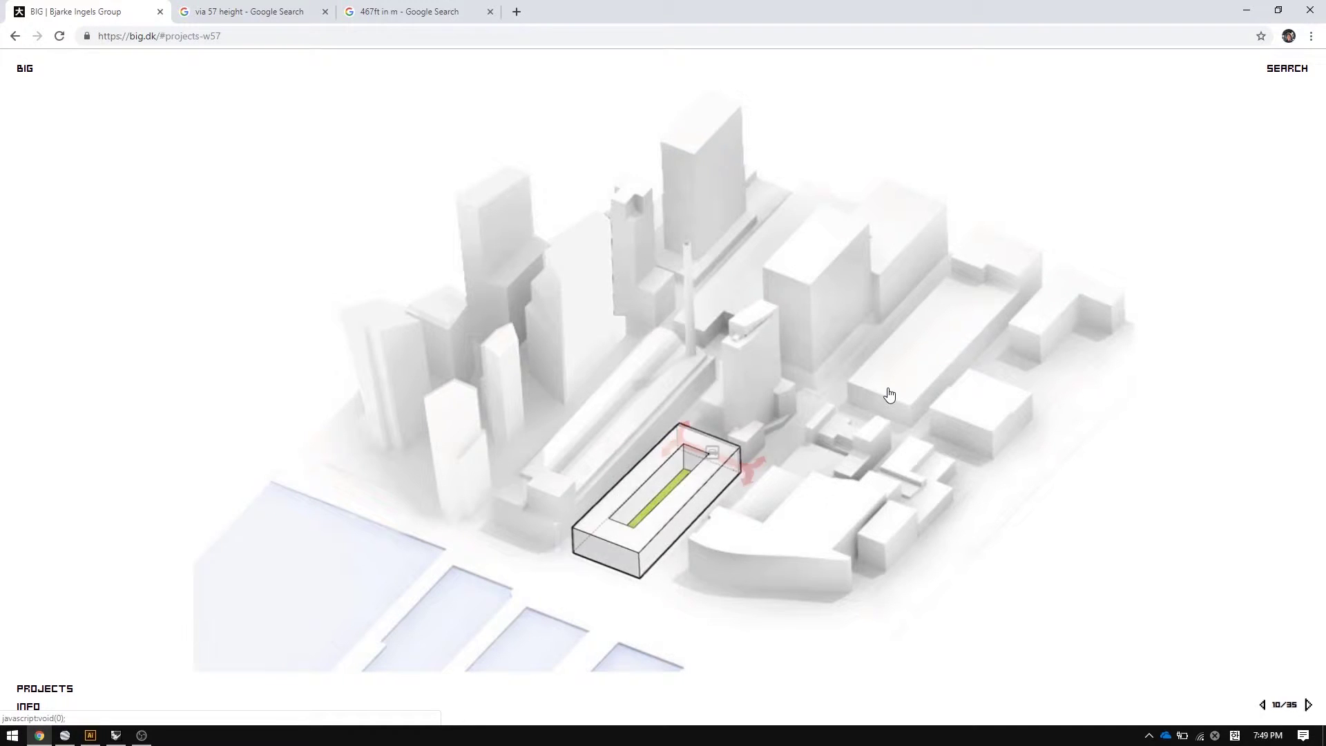
key("Right")
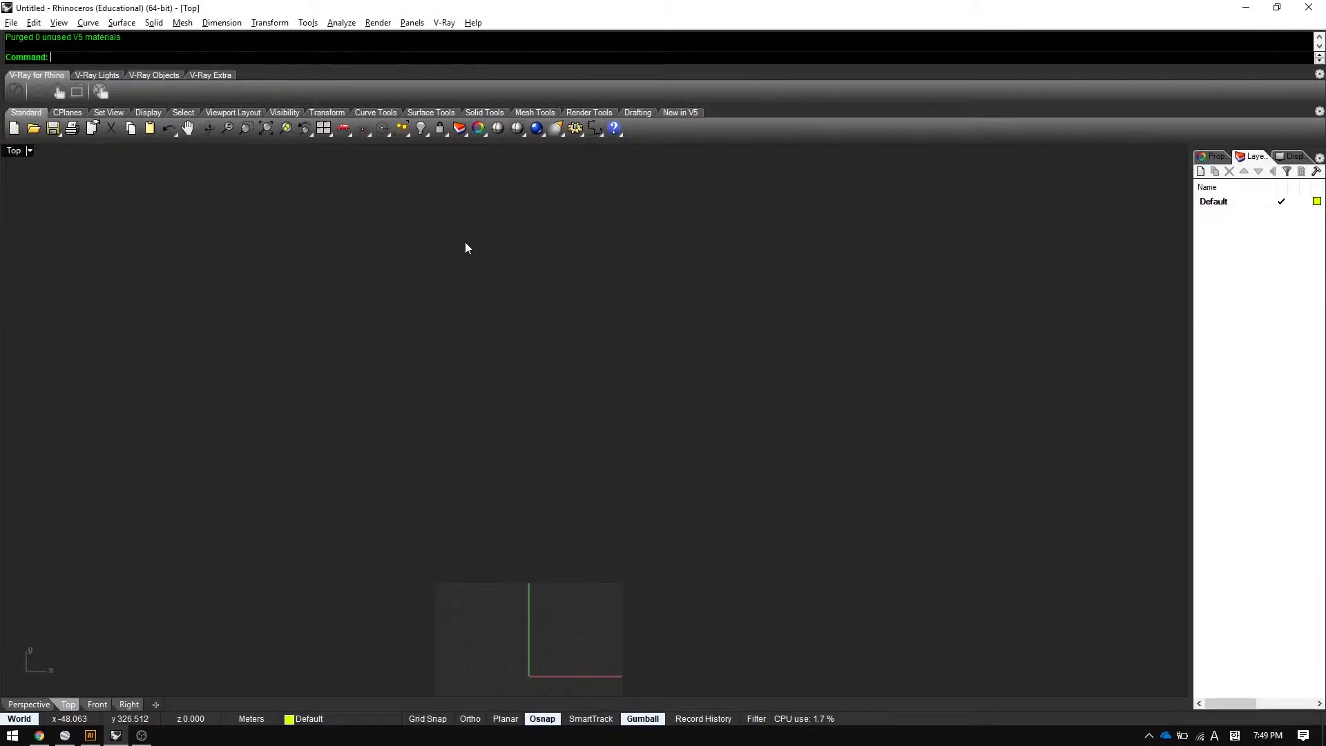
Switch to the Perspective view and run Show to reveal the hidden massing solid.
left_click(28, 704)
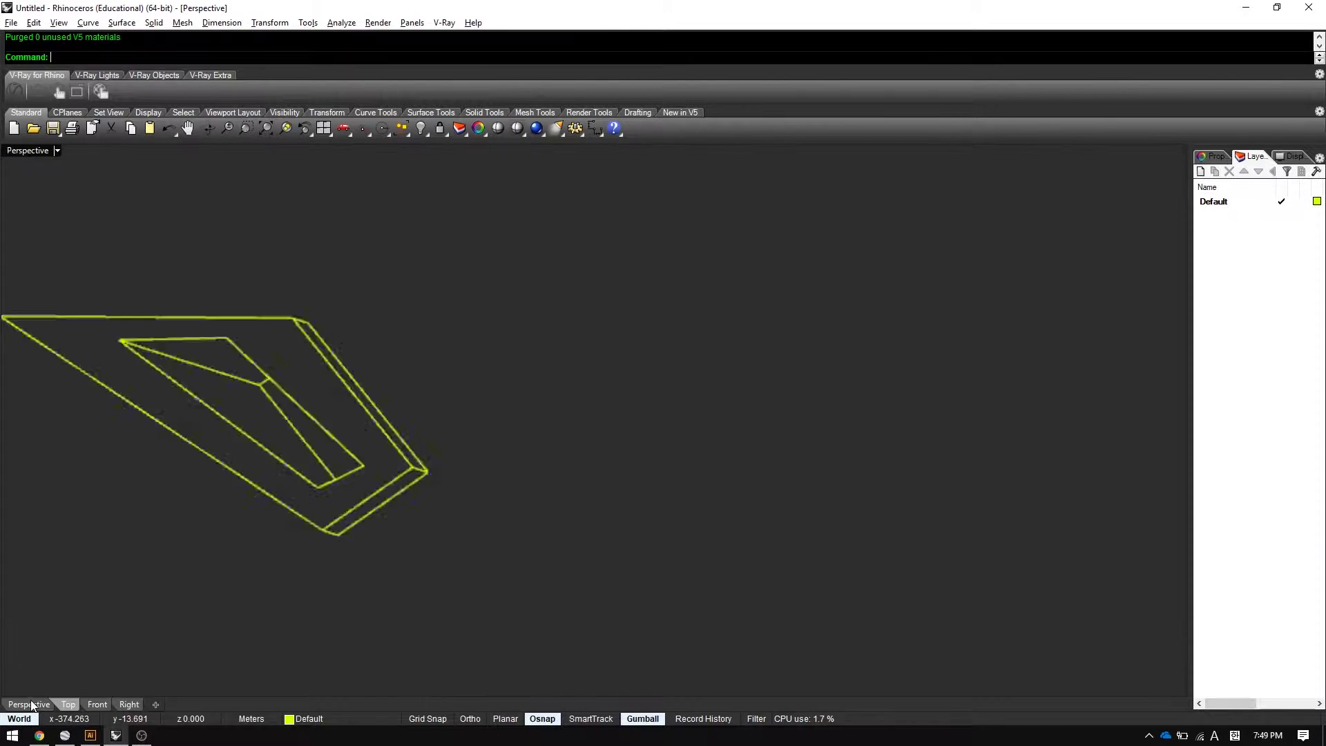
type("Show")
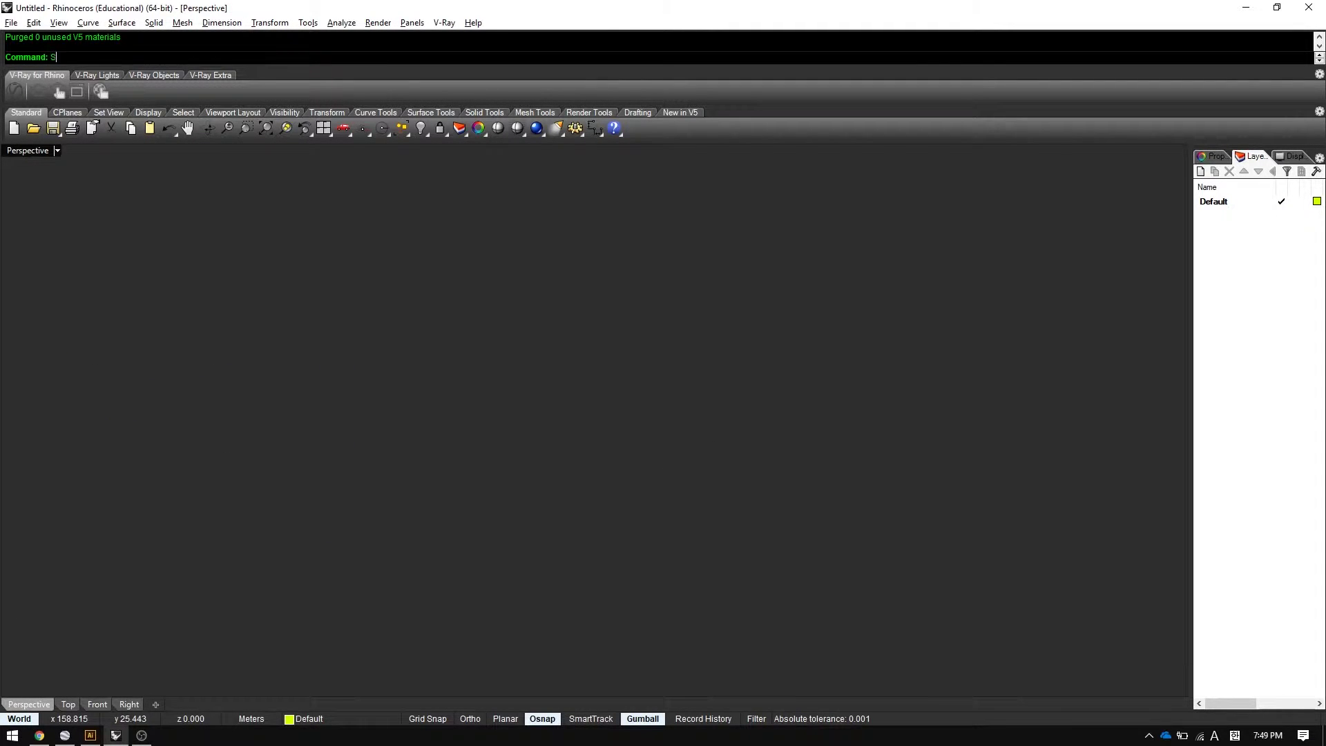
key("Return")
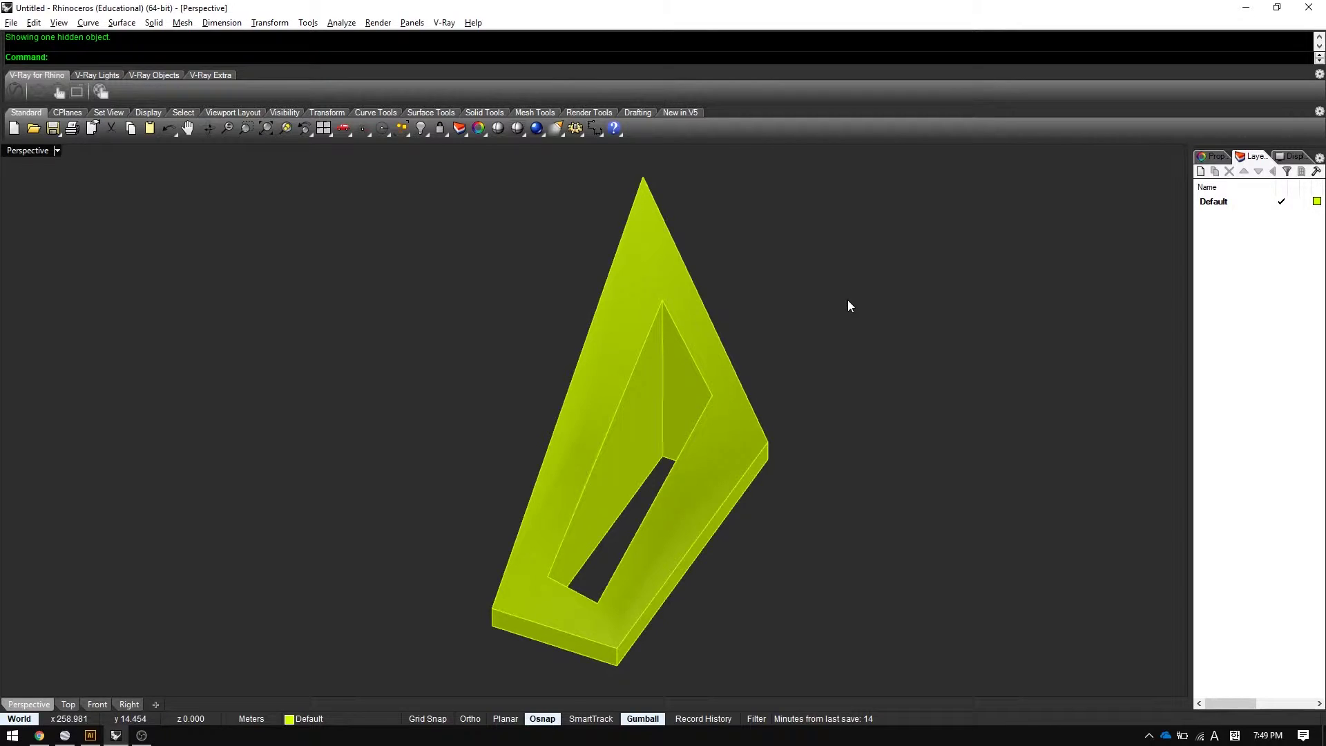
scroll(967, 384, "down", 2)
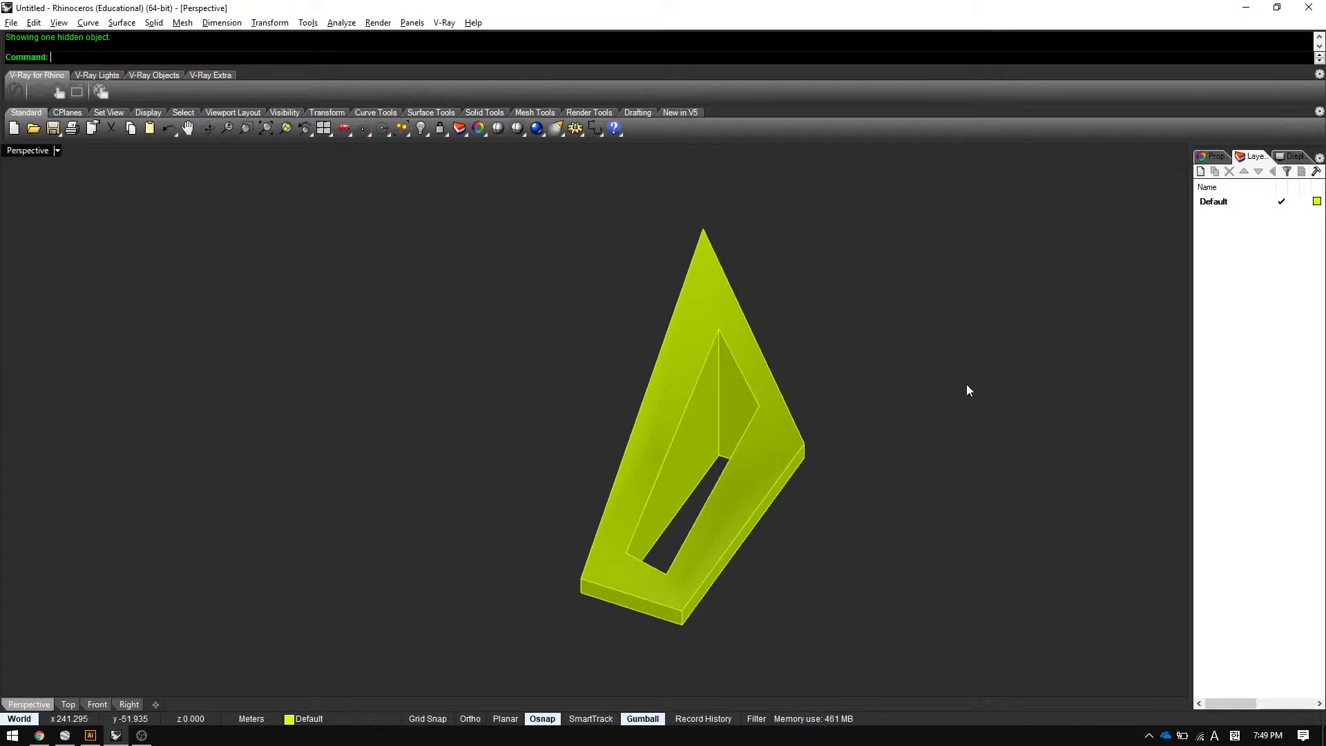
Rename the Default layer to 'step 3' and add new layers 'step 1' and 'step 2'.
left_click(1217, 207)
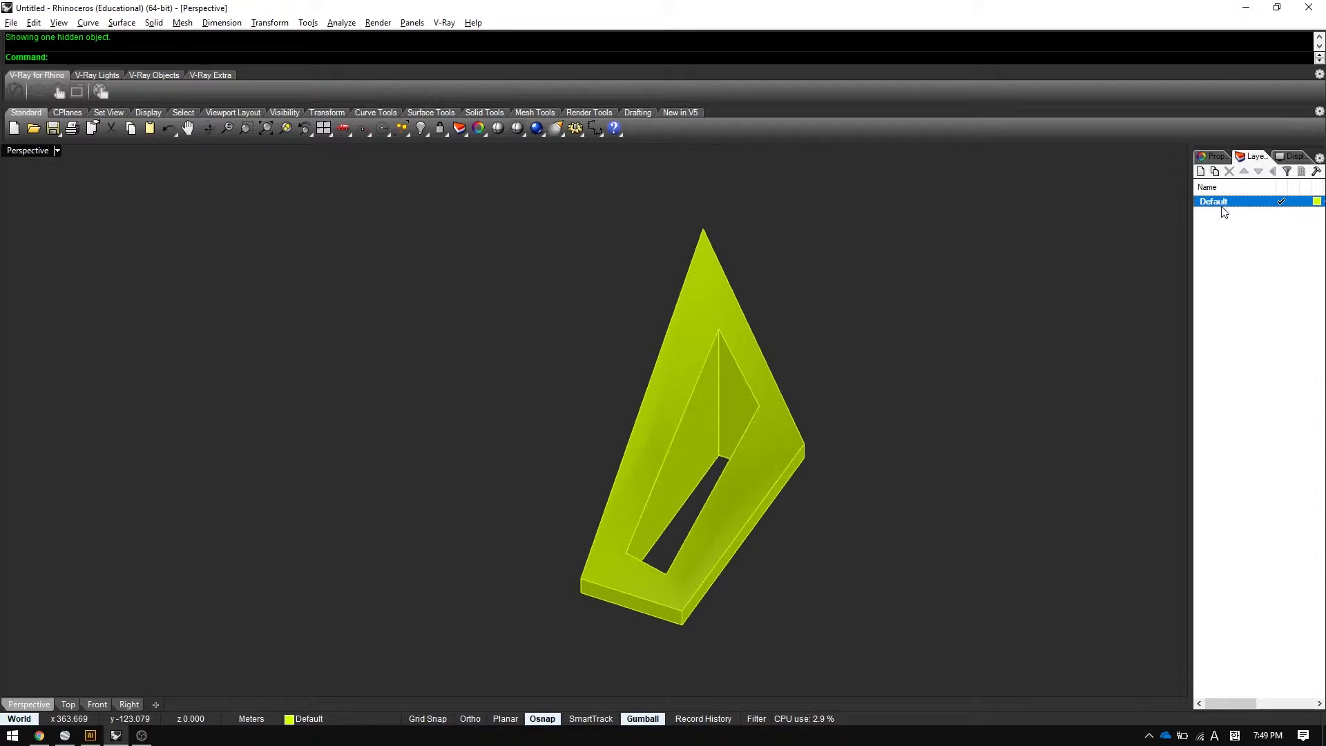
left_click(1224, 206)
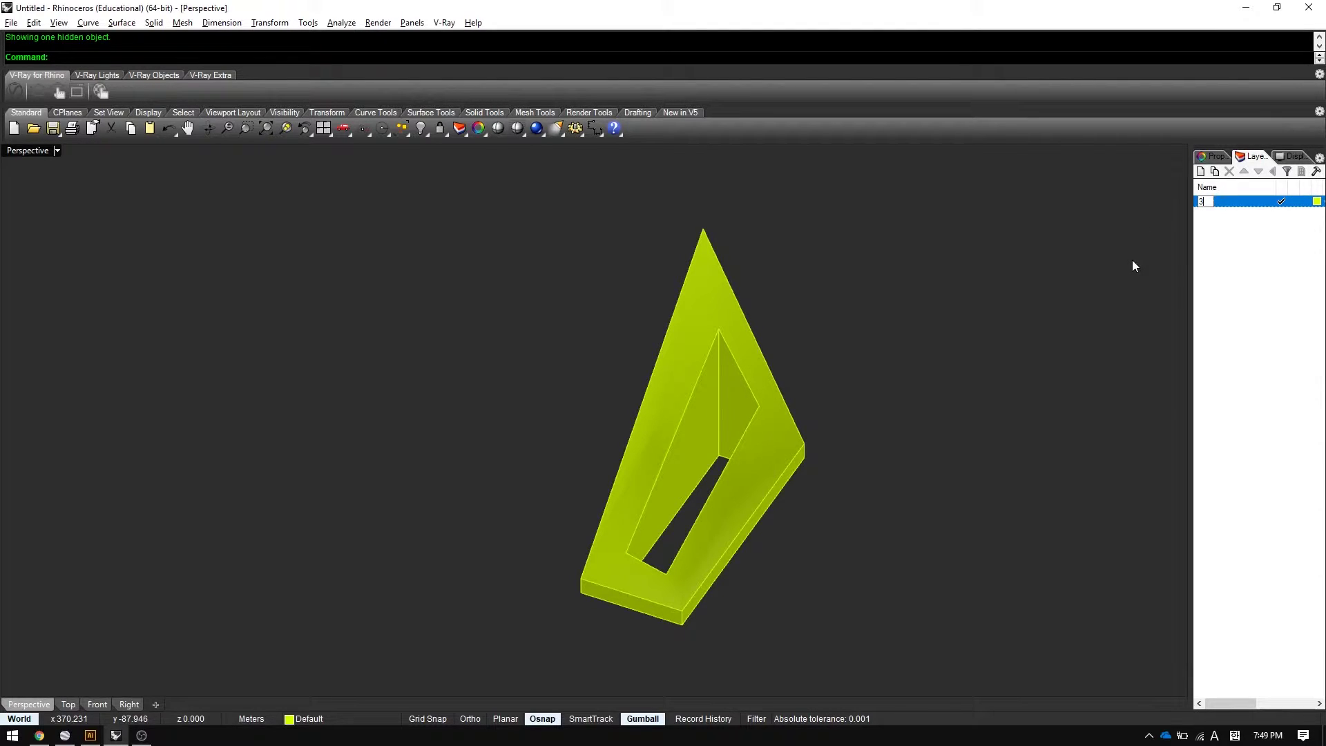
type("step 3")
key("Return")
left_click(1200, 171)
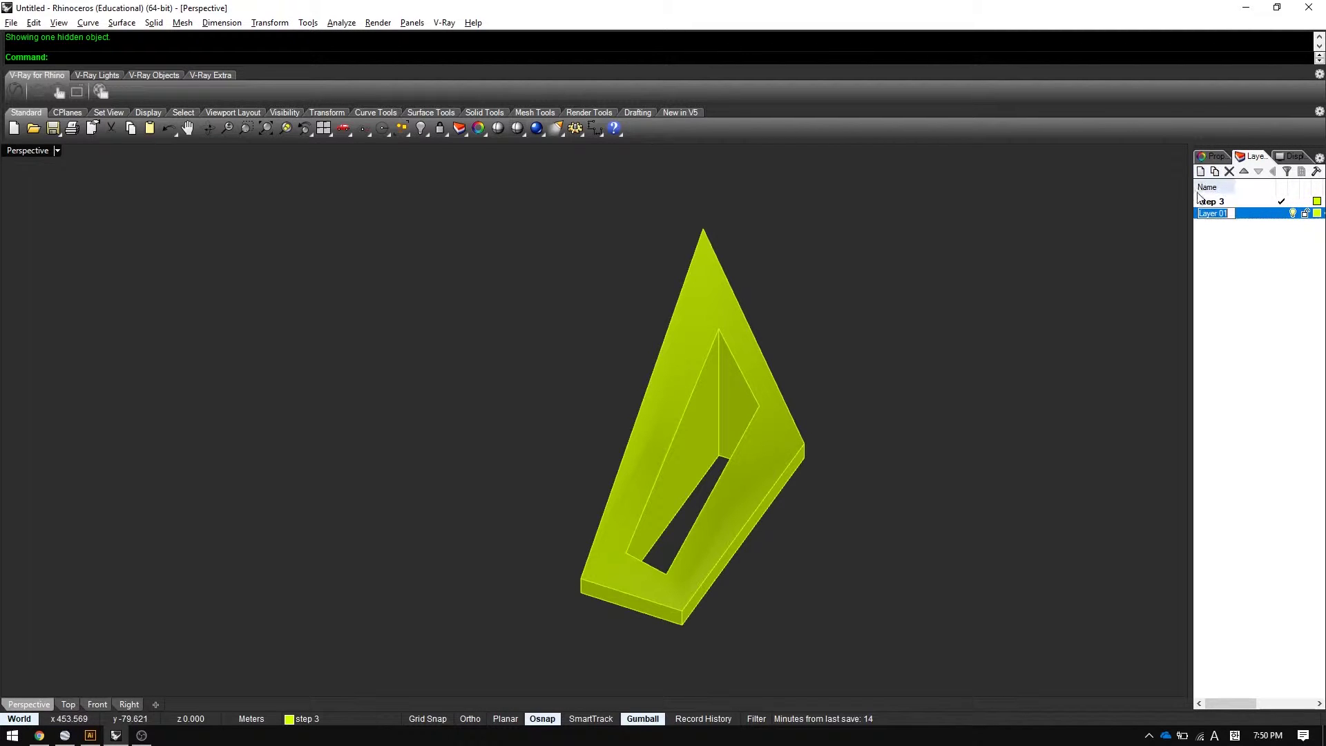
type("step 1")
key("Return")
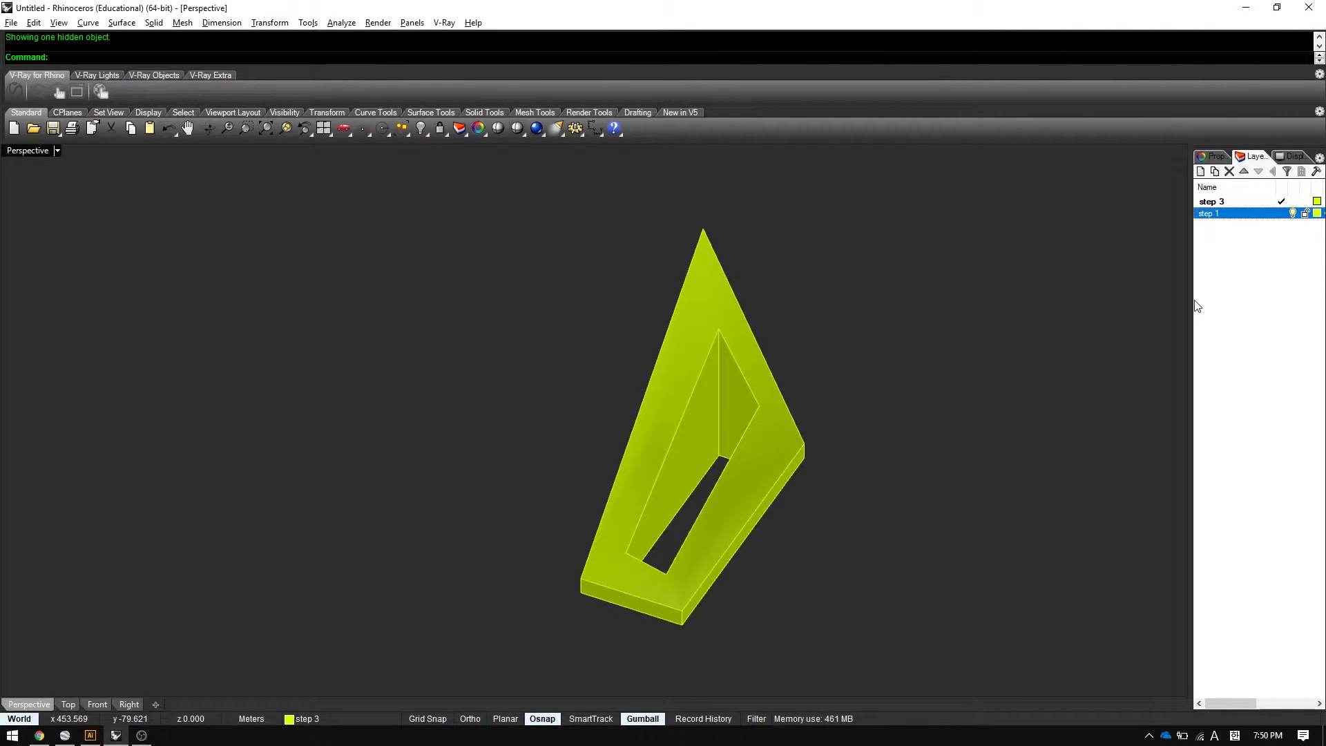
left_click(1201, 171)
type("step 2")
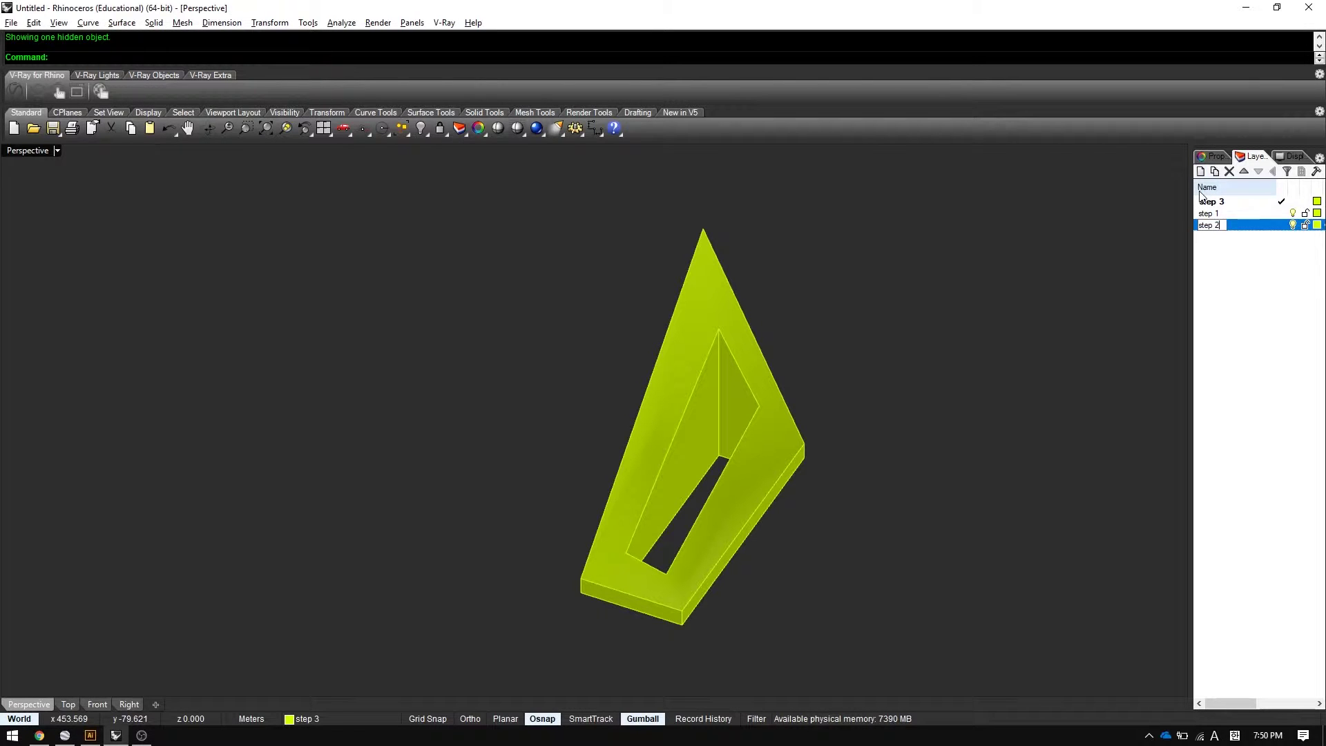
key("Return")
Sort the layers by name starting with step 1, and make step 2 current.
left_click(1200, 194)
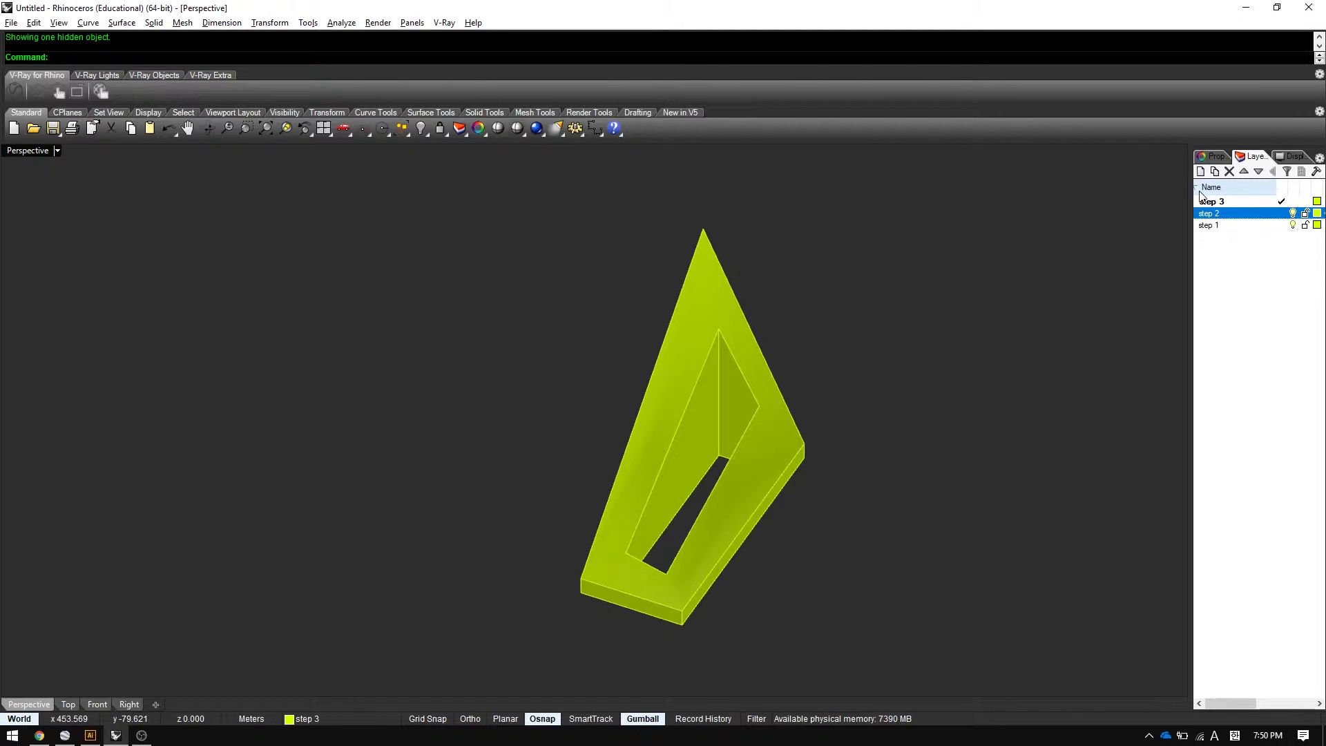
left_click(1200, 191)
left_click(1244, 279)
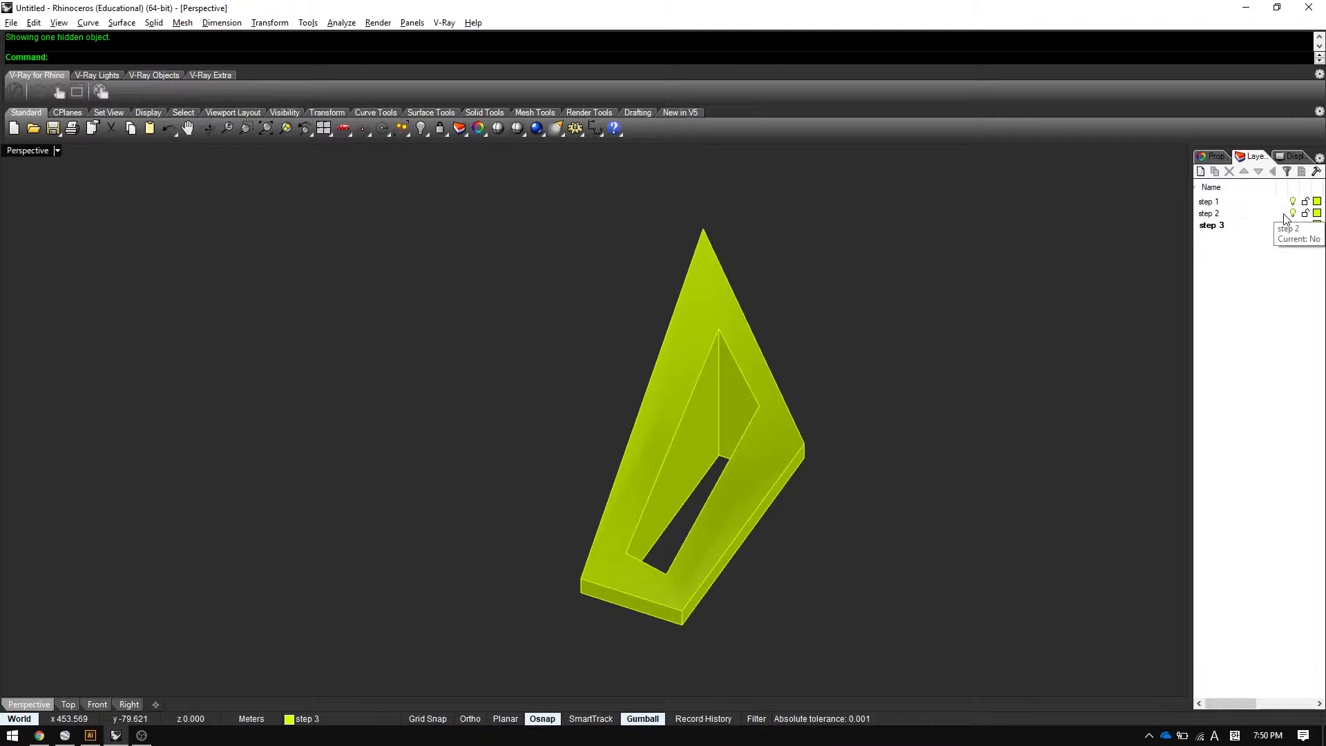
left_click(1282, 214)
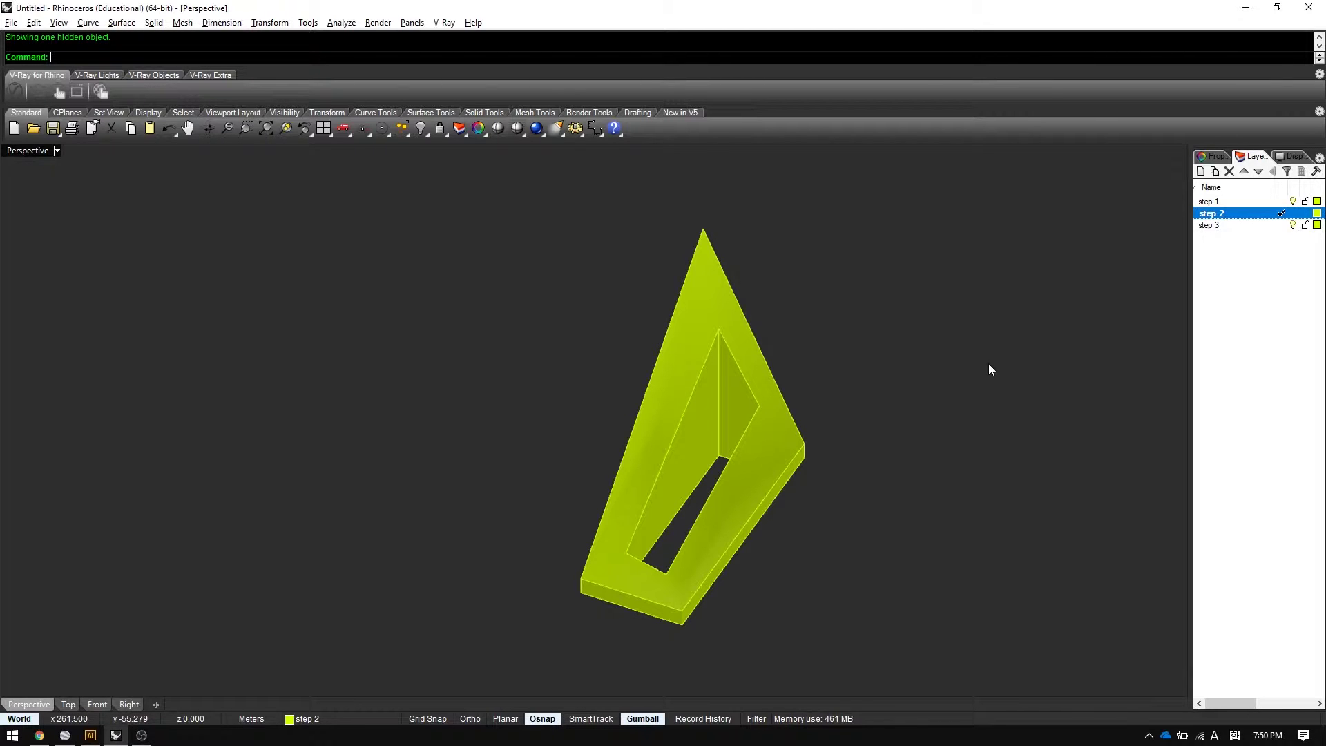
Draw a BOX over the solid's base, picking two base corners and a height.
type("BOX")
key("Return")
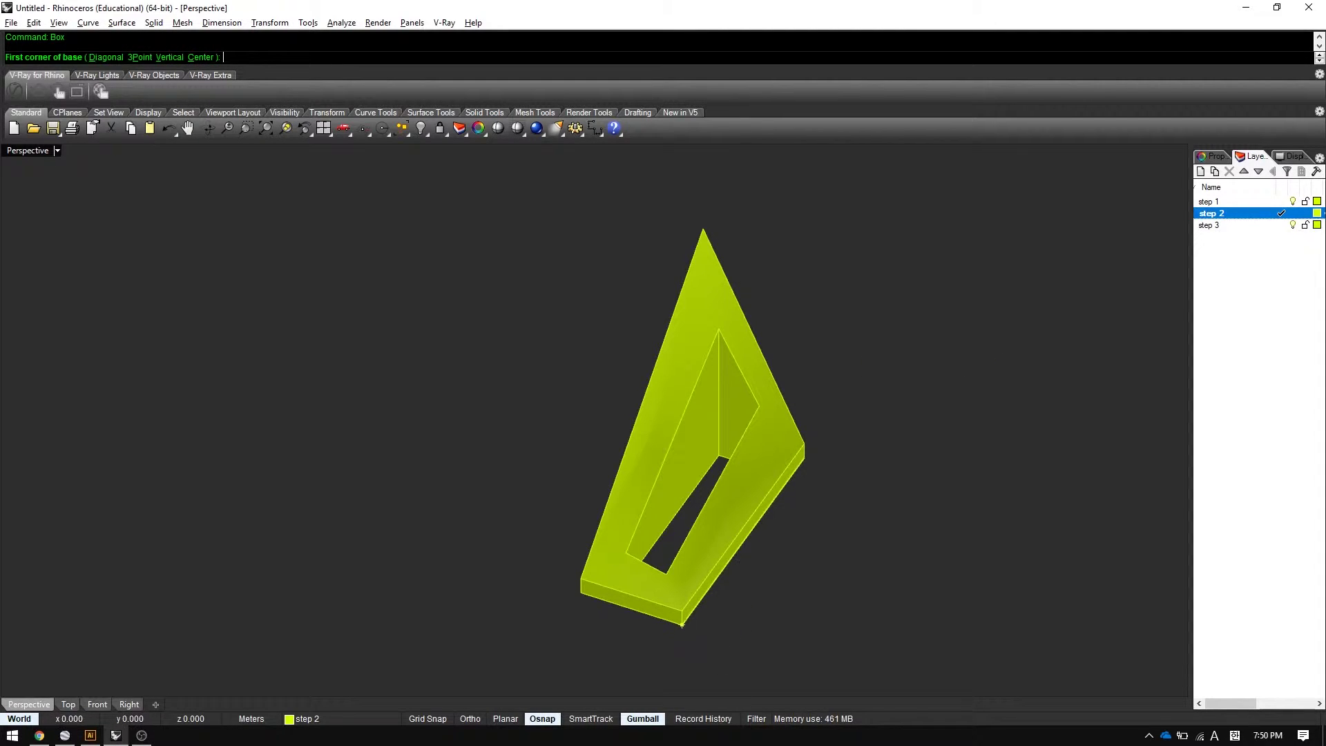
left_click(683, 624)
left_click(708, 424)
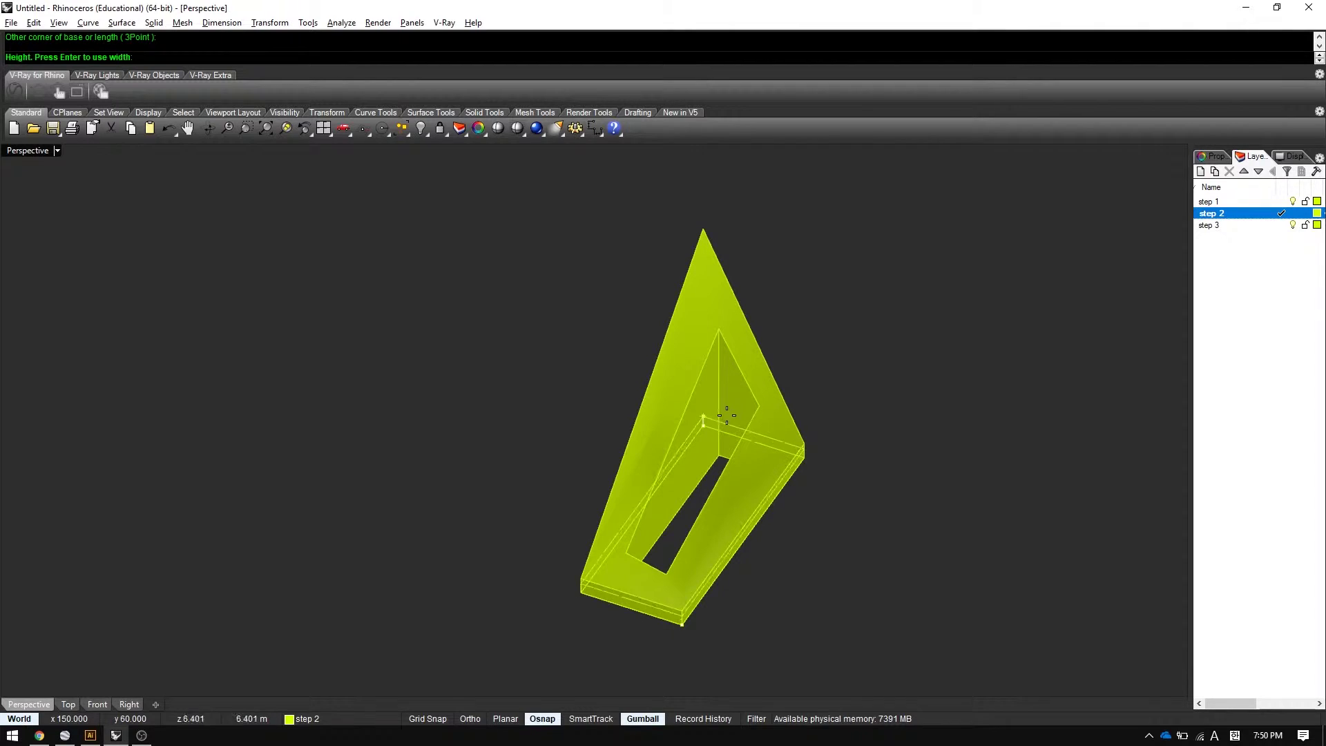
key("alt")
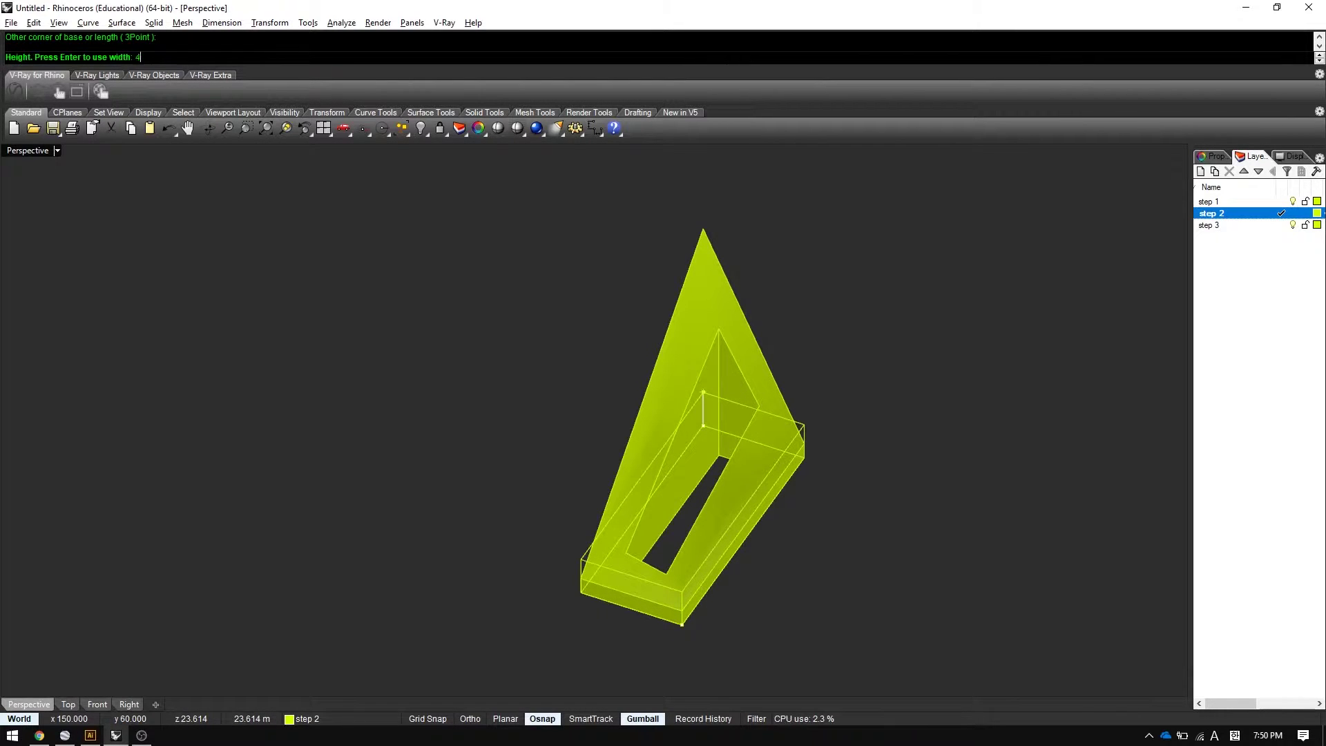
left_click(732, 391)
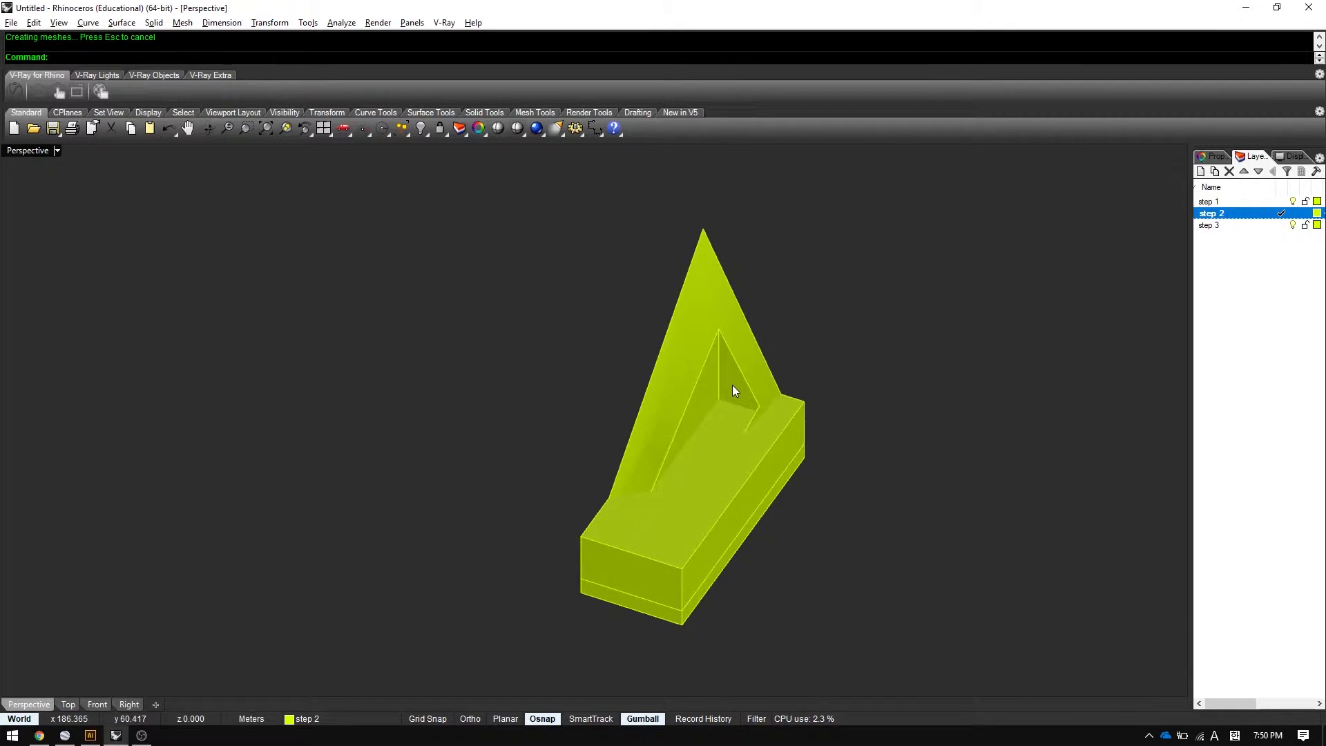
Copy the box onto layer step 1 and hide the step 3 solid.
left_click(699, 469)
right_click(1210, 202)
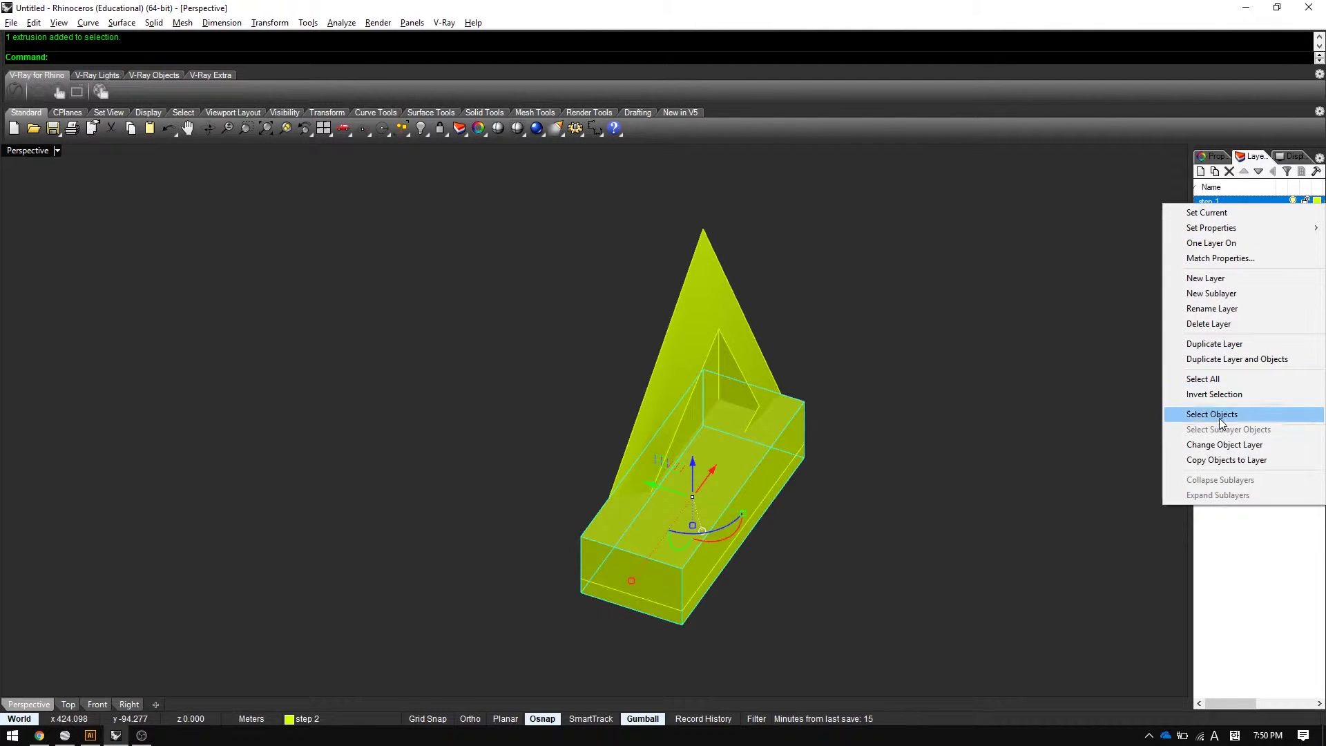
left_click(1241, 461)
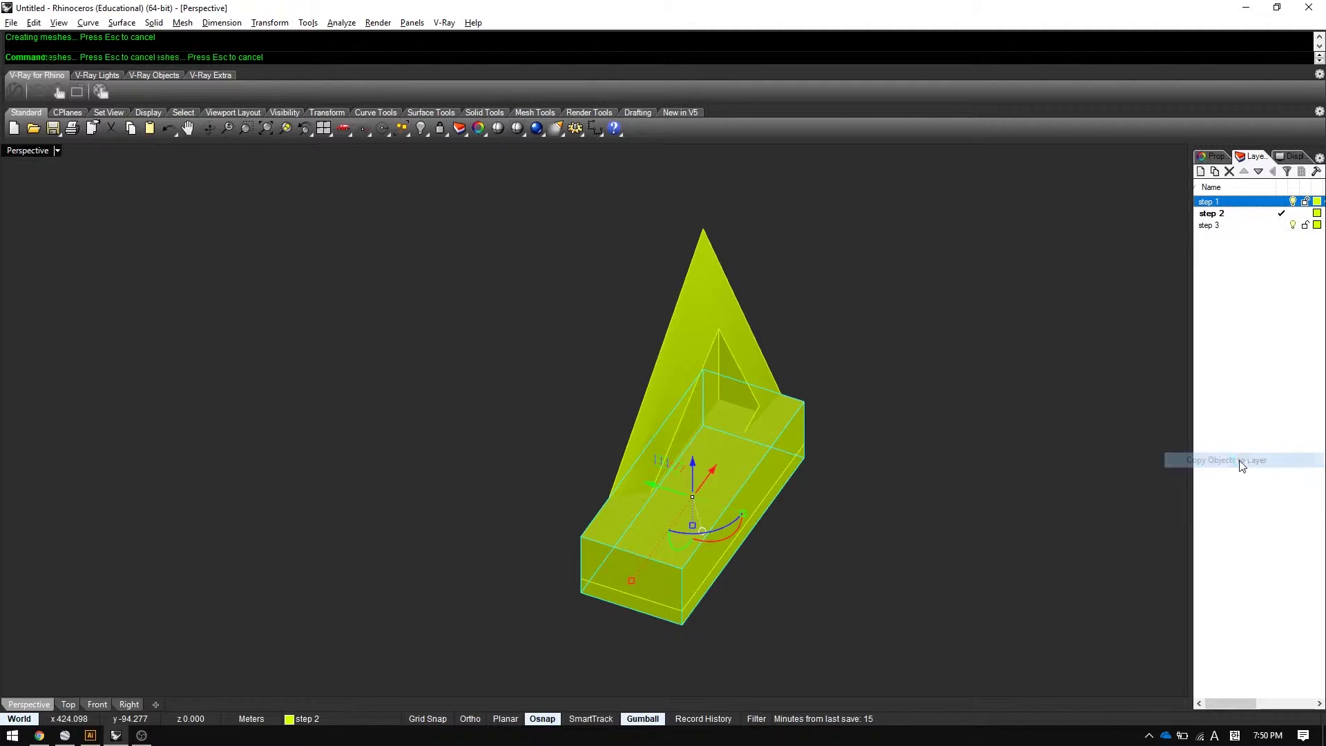
left_click(1293, 225)
Reselect the box and copy it to the clipboard with CopyToClipboard.
left_click(946, 409)
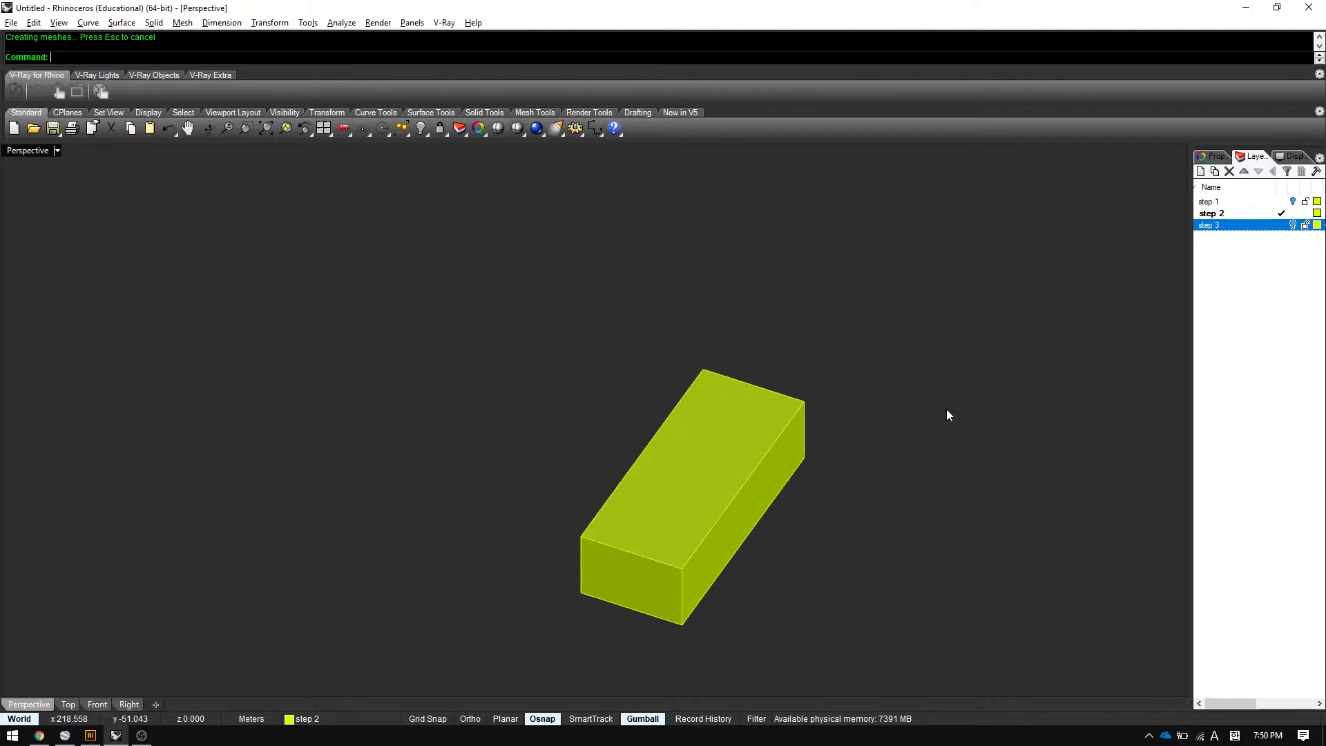
left_click(772, 426)
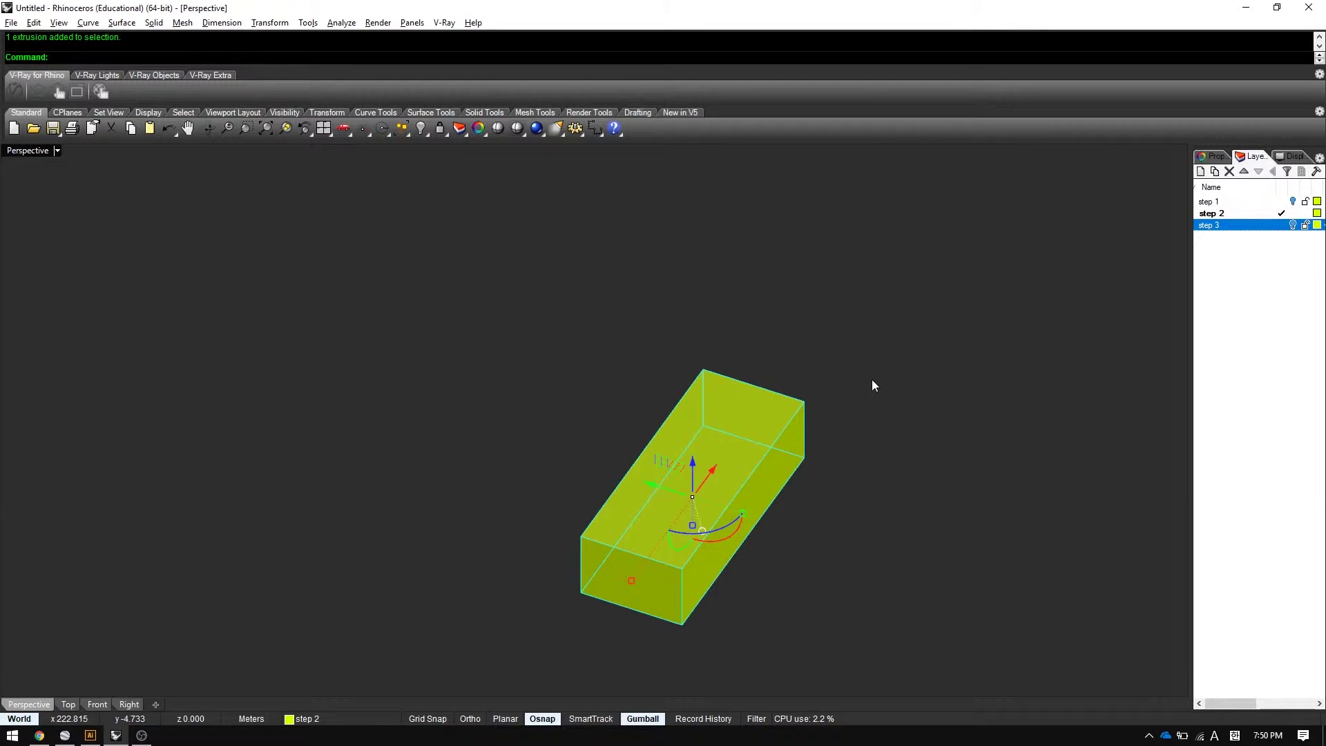
type("opyToClipboard")
key("Return")
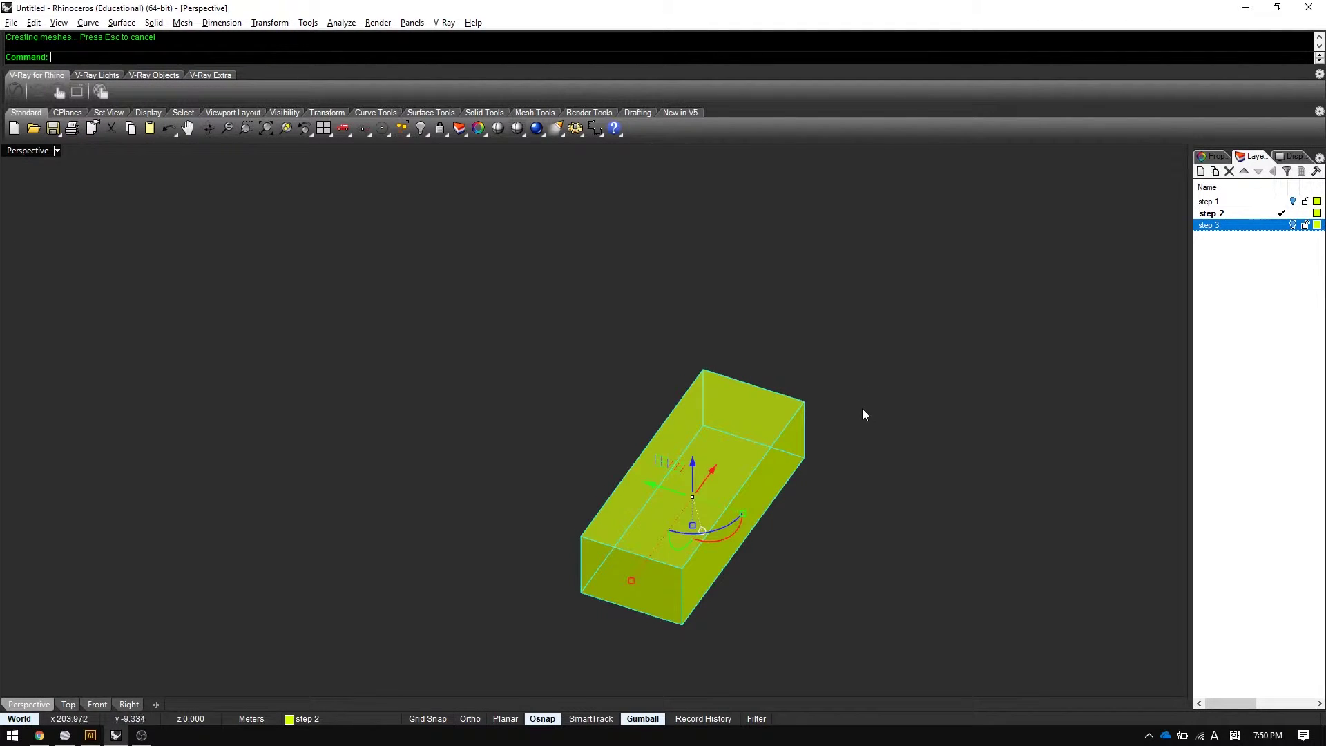
Offset the box's surfaces inward and drag the inner block up through the box top.
key("Escape")
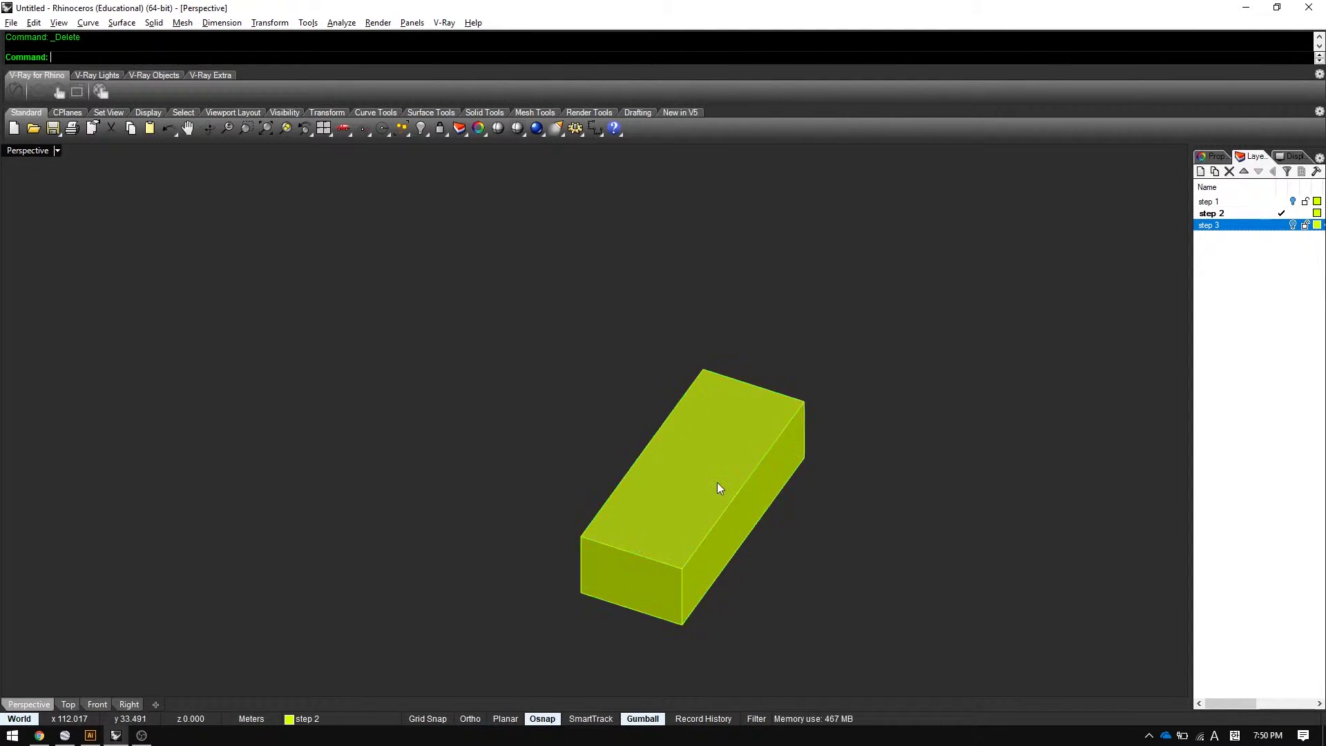
left_click(717, 483)
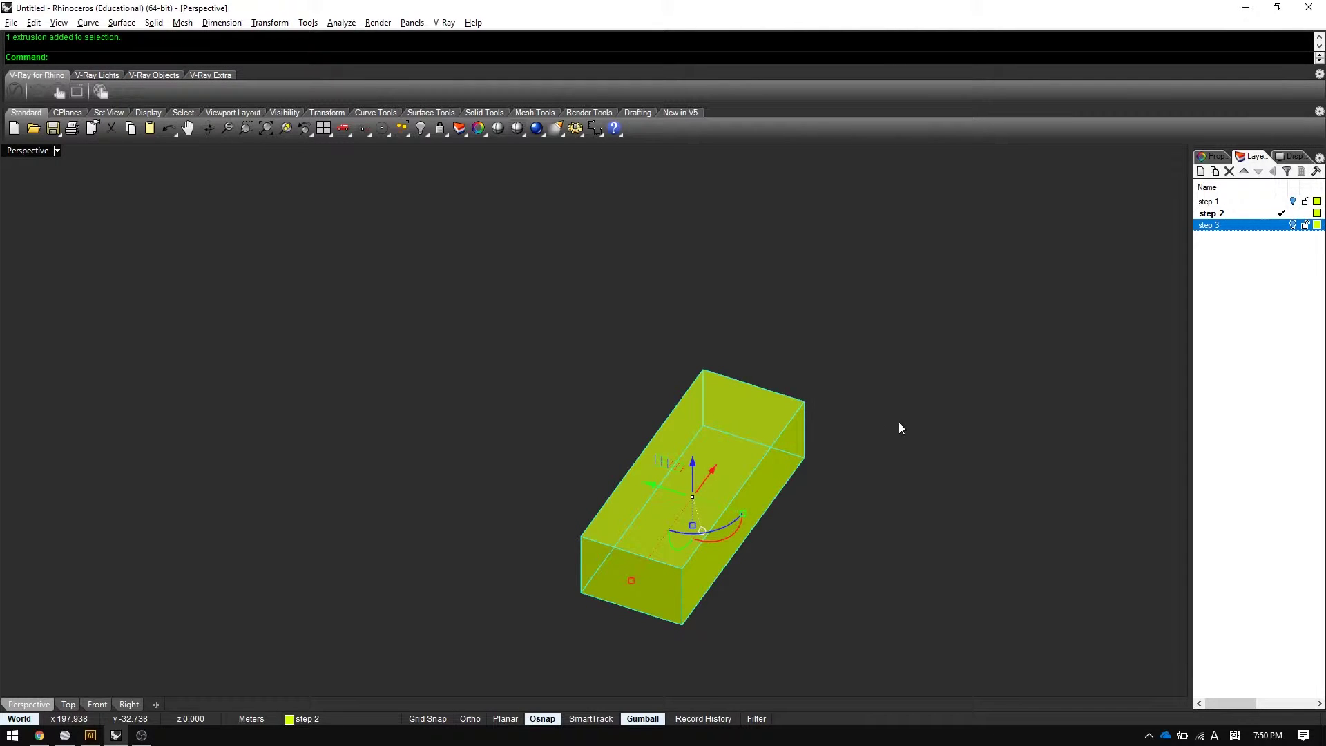
type("OffsetSrf")
key("Return")
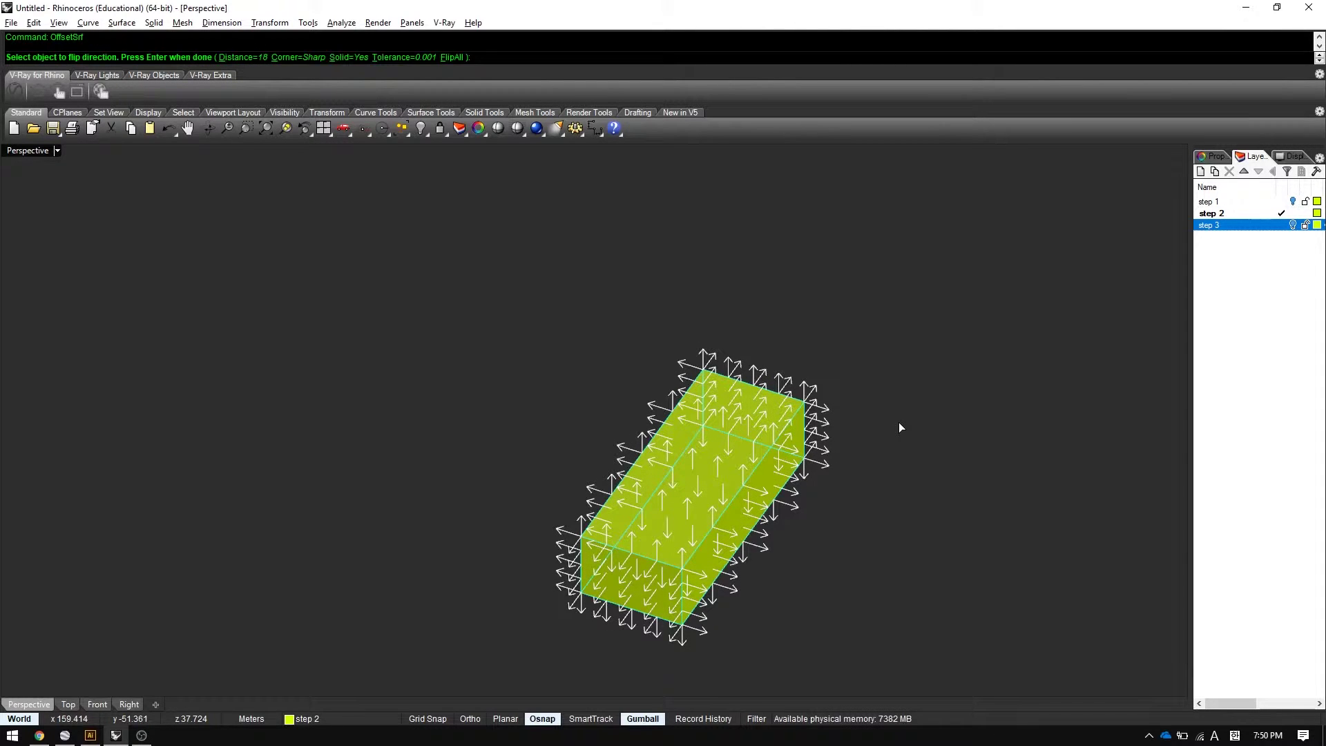
left_click(453, 57)
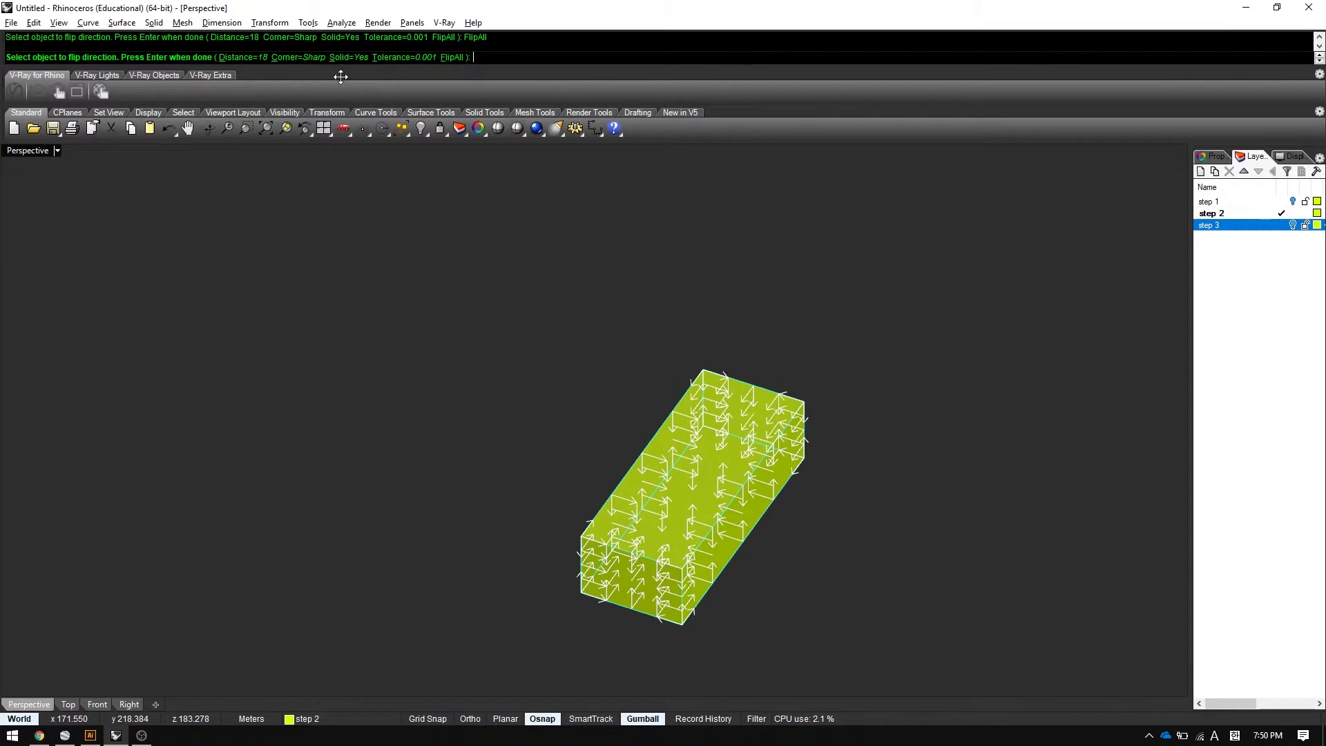
right_click(822, 397)
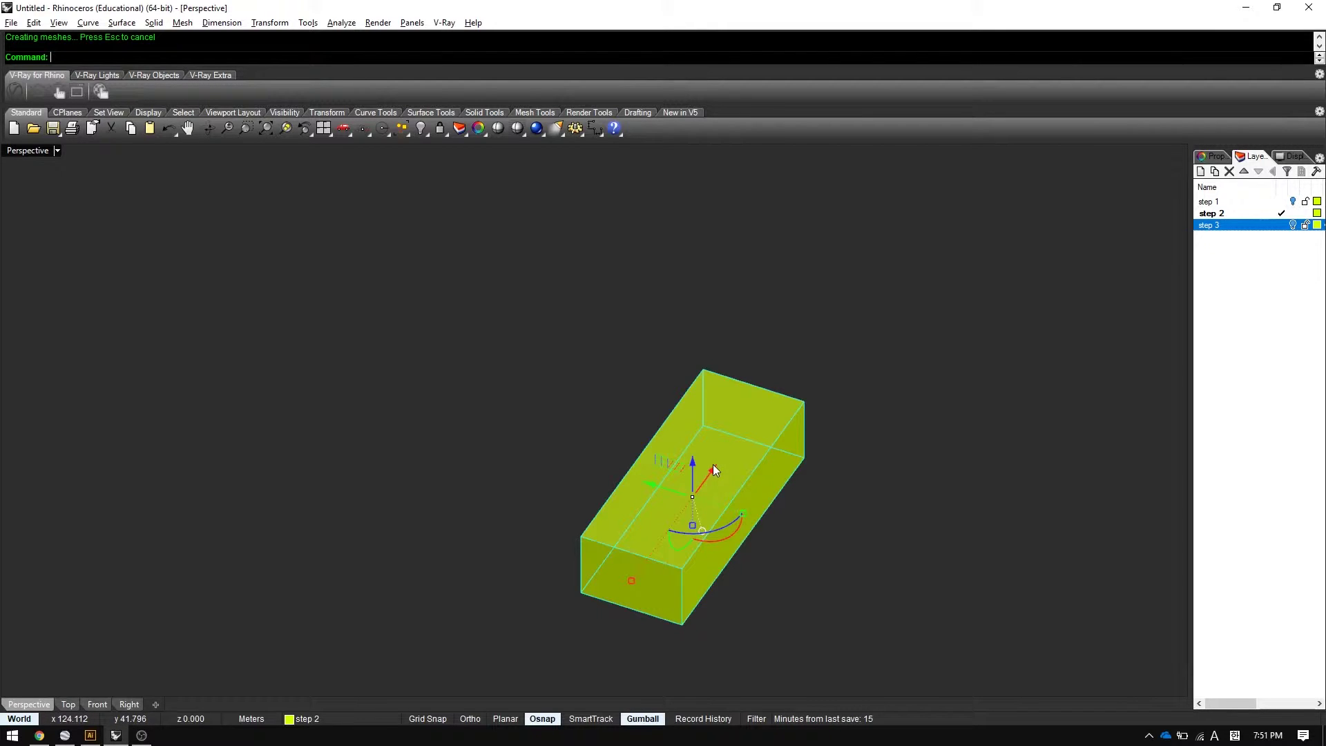
left_click(737, 445)
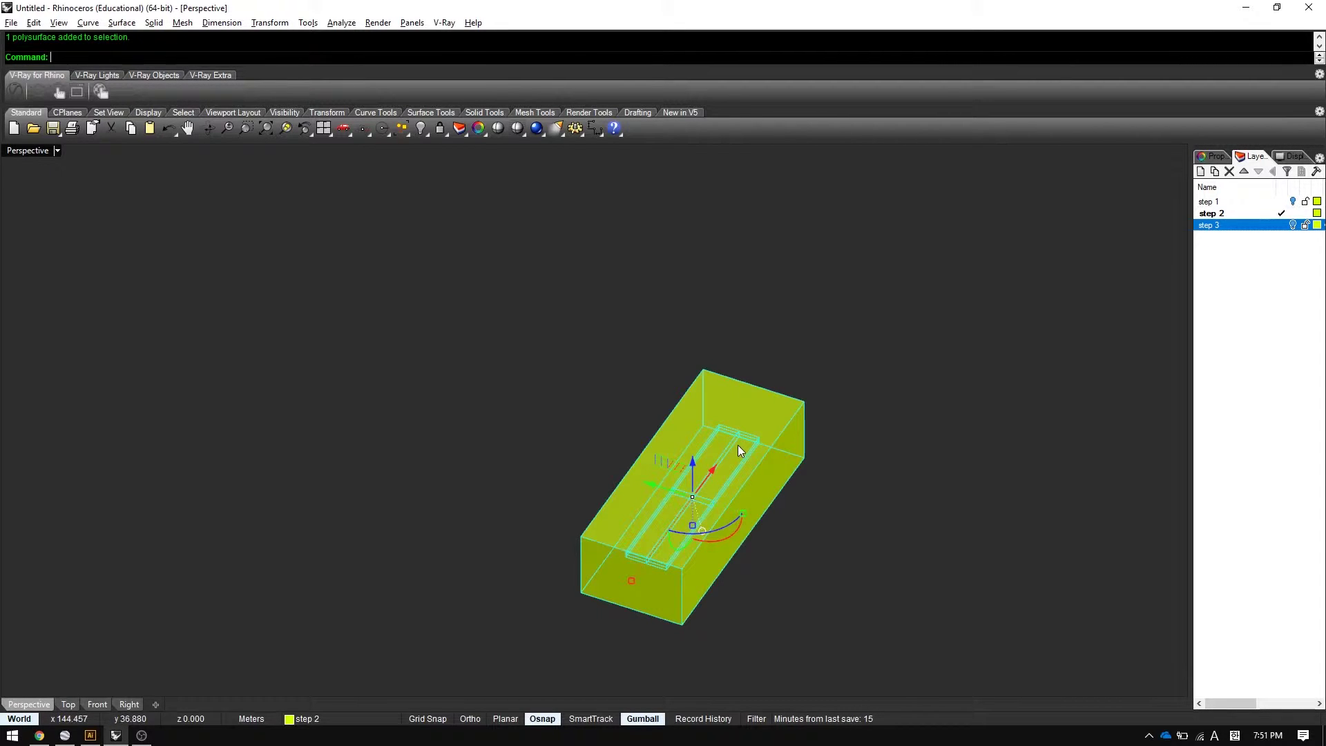
left_click(793, 399, "ctrl")
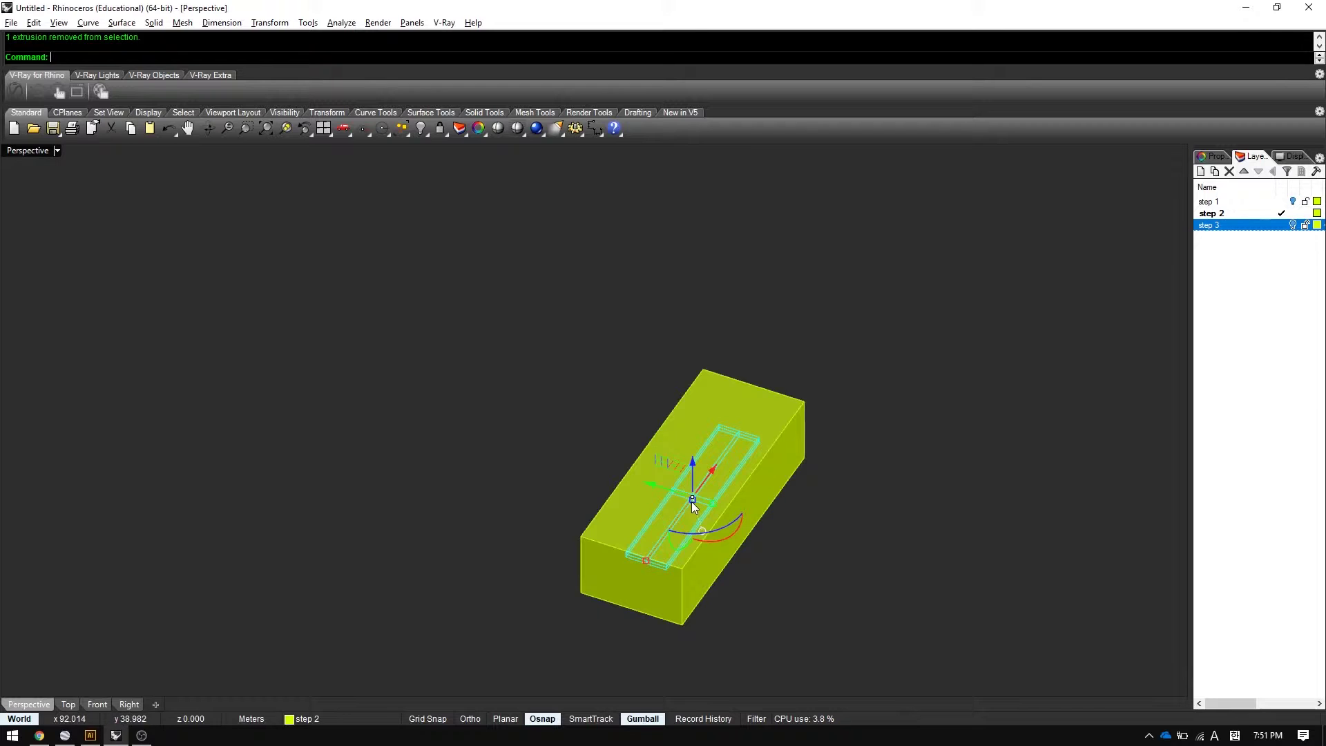
scroll(692, 501, "up", 3)
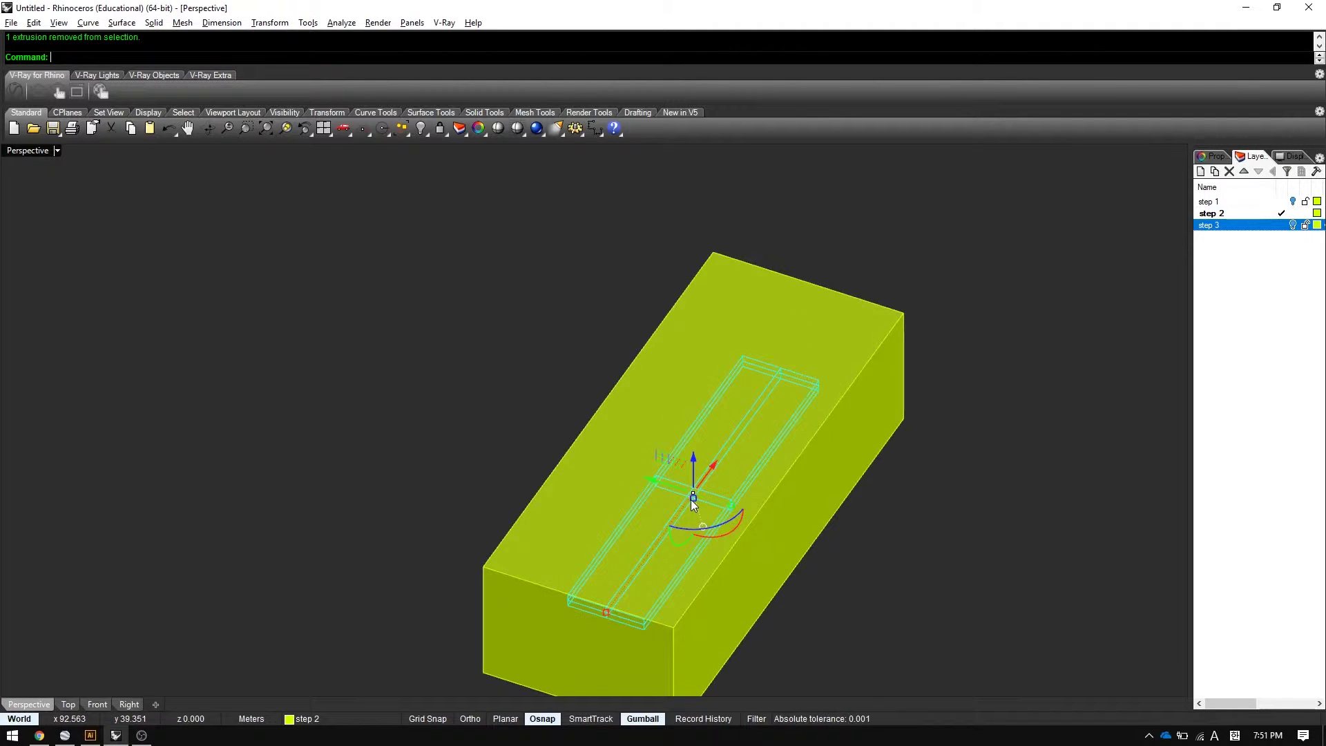
left_click_drag(694, 498, 727, 641)
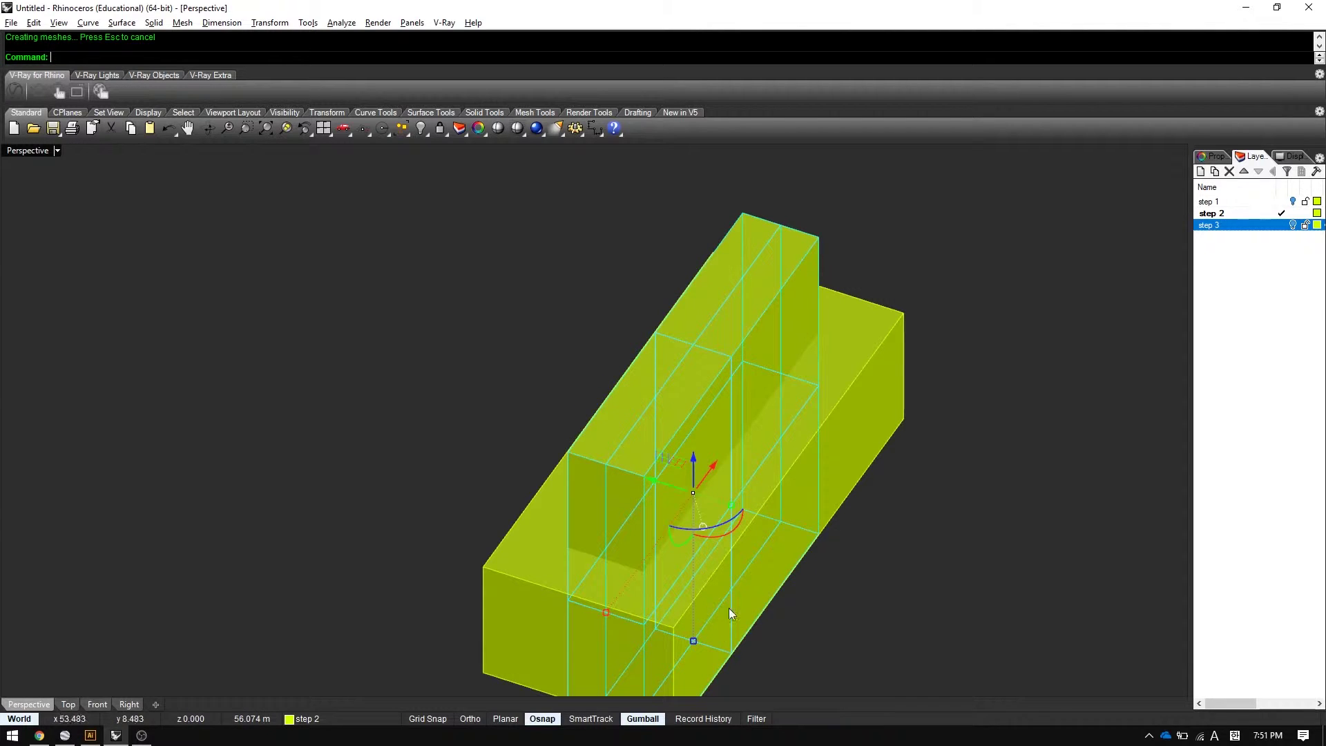
left_click(895, 587)
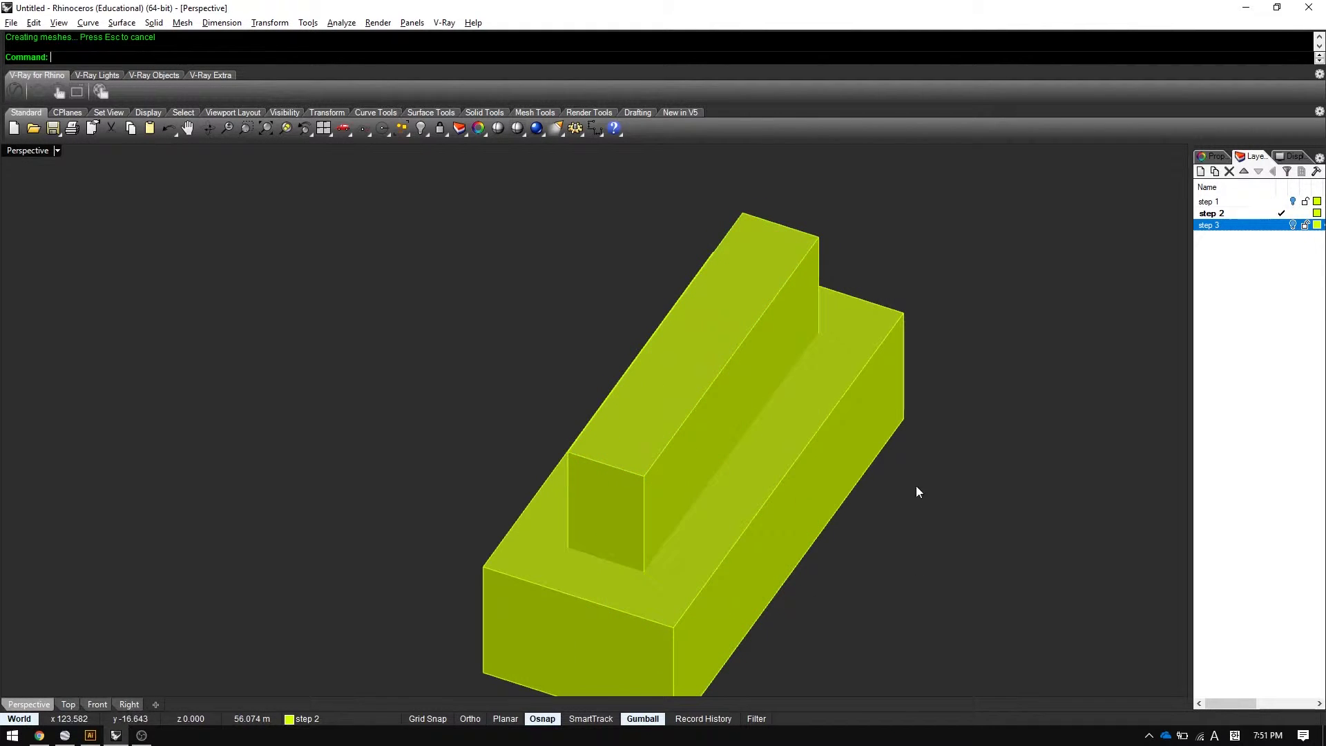
BooleanDifference the tall inner block from the large box to cut the courtyard.
left_click(905, 420)
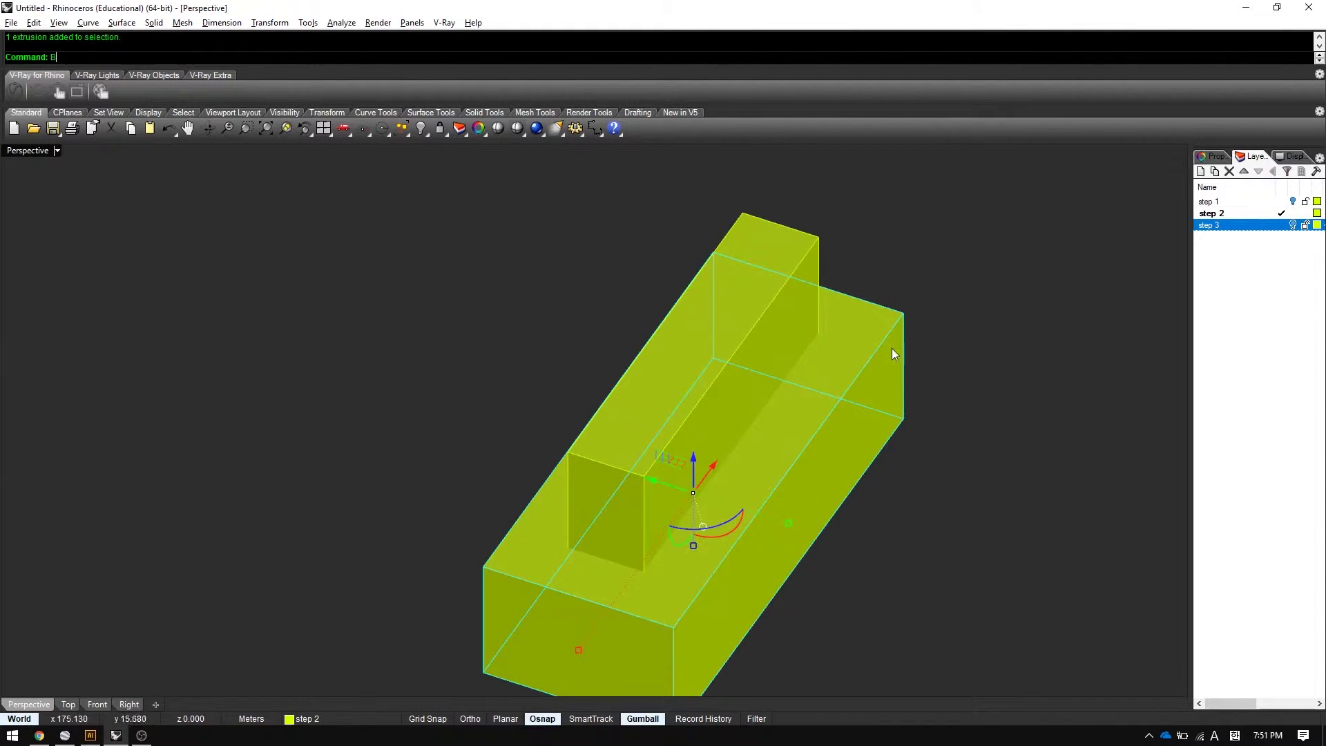
type("BooleanDifference")
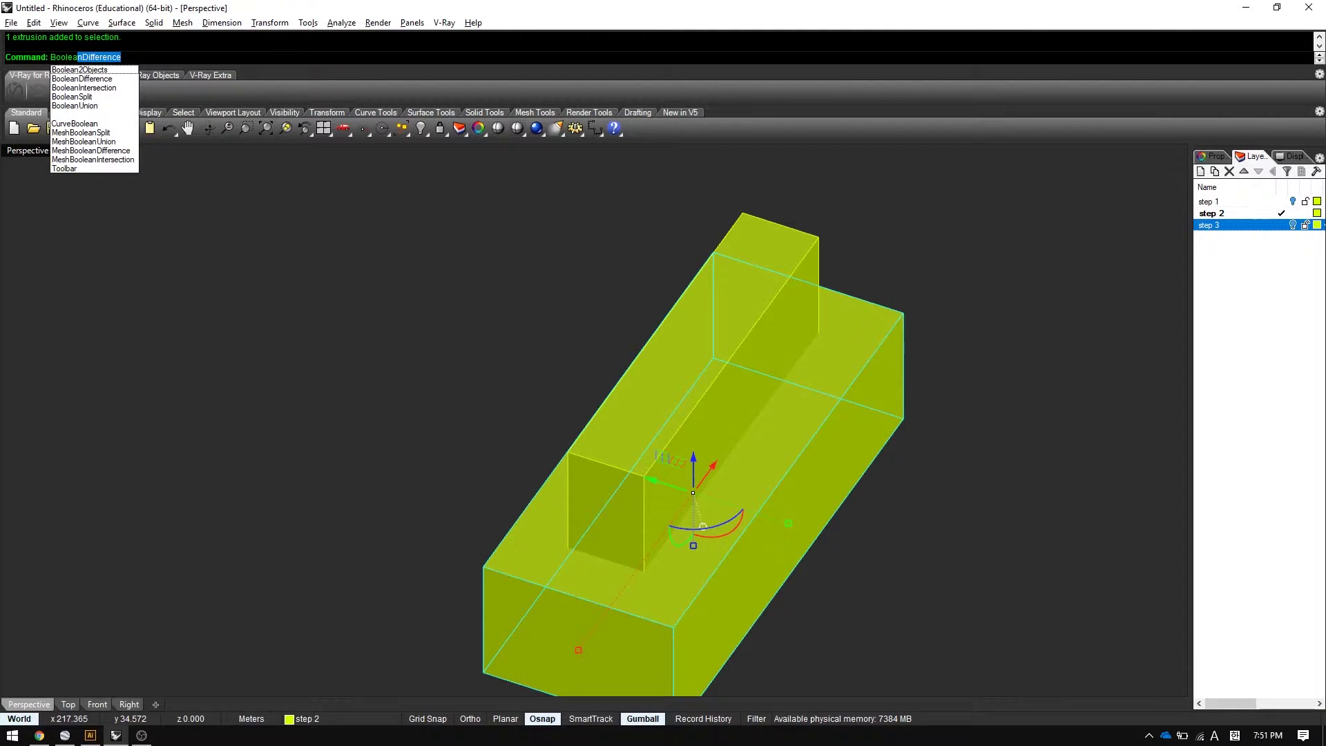
key("Return")
left_click(791, 244)
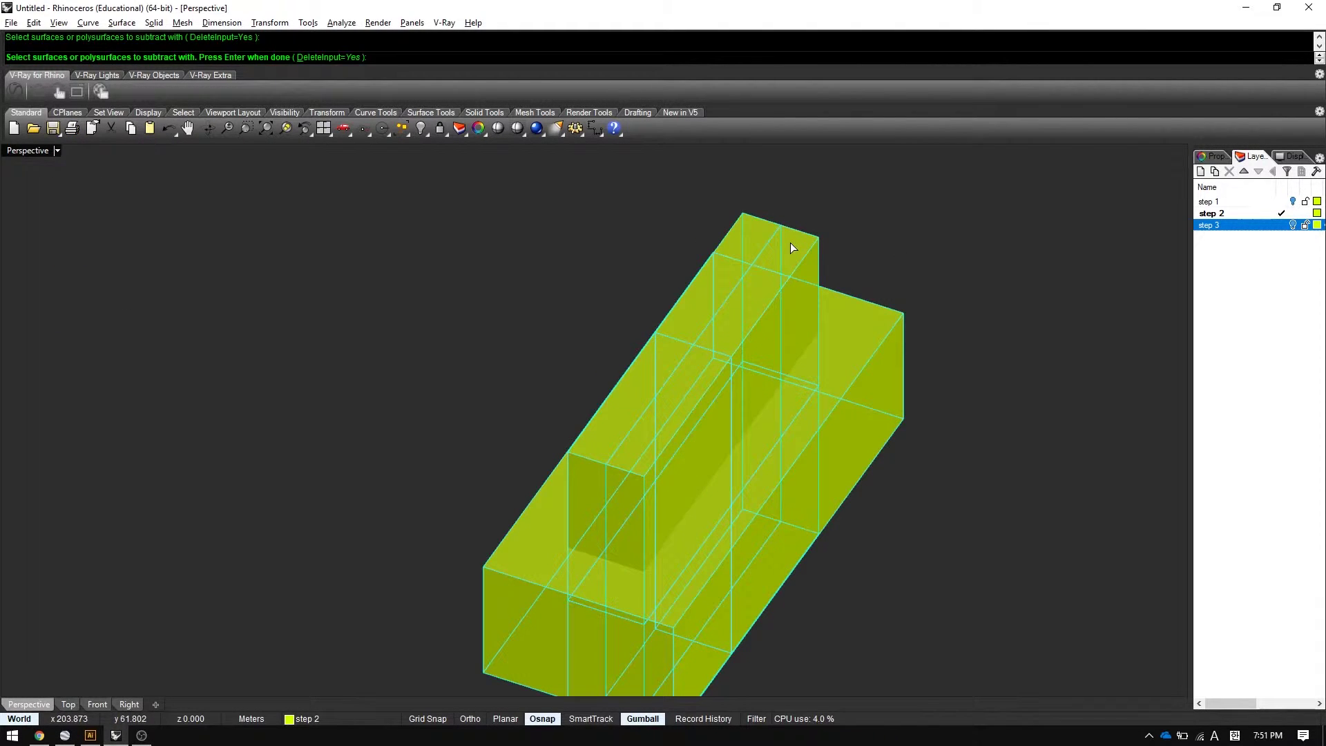
key("Return")
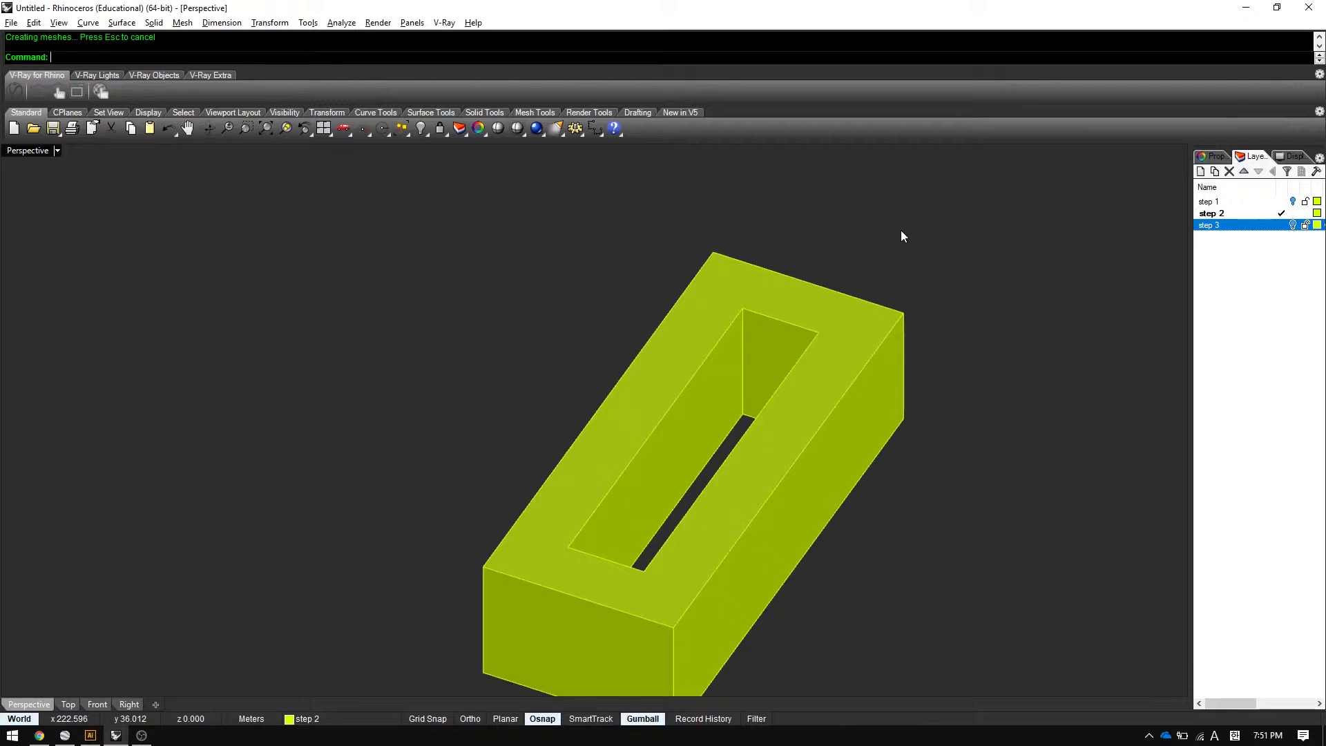
right_click_drag(901, 230, 810, 162, "shift")
Toggle layer visibility to view step 2 and step 3 in turn, orbiting to inspect the slotted wedge.
left_click(1282, 201)
left_click(1293, 225)
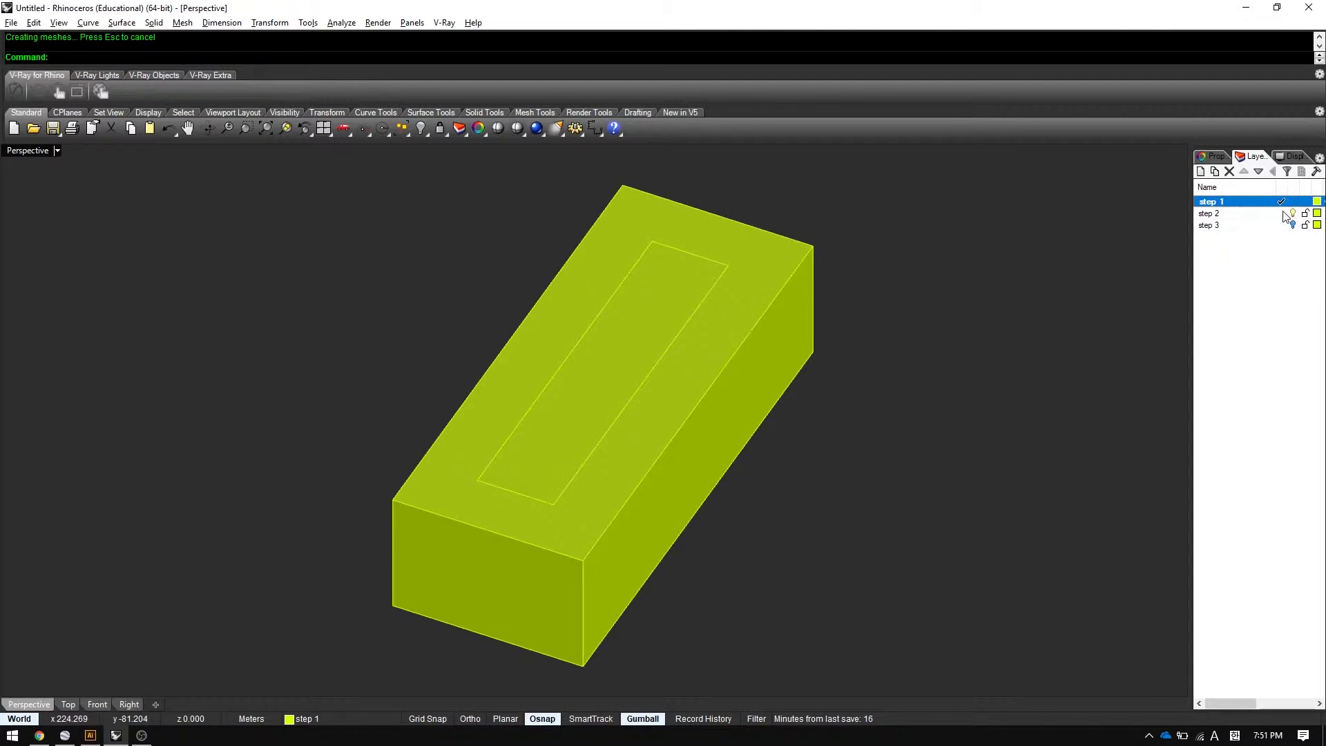
left_click(1293, 213)
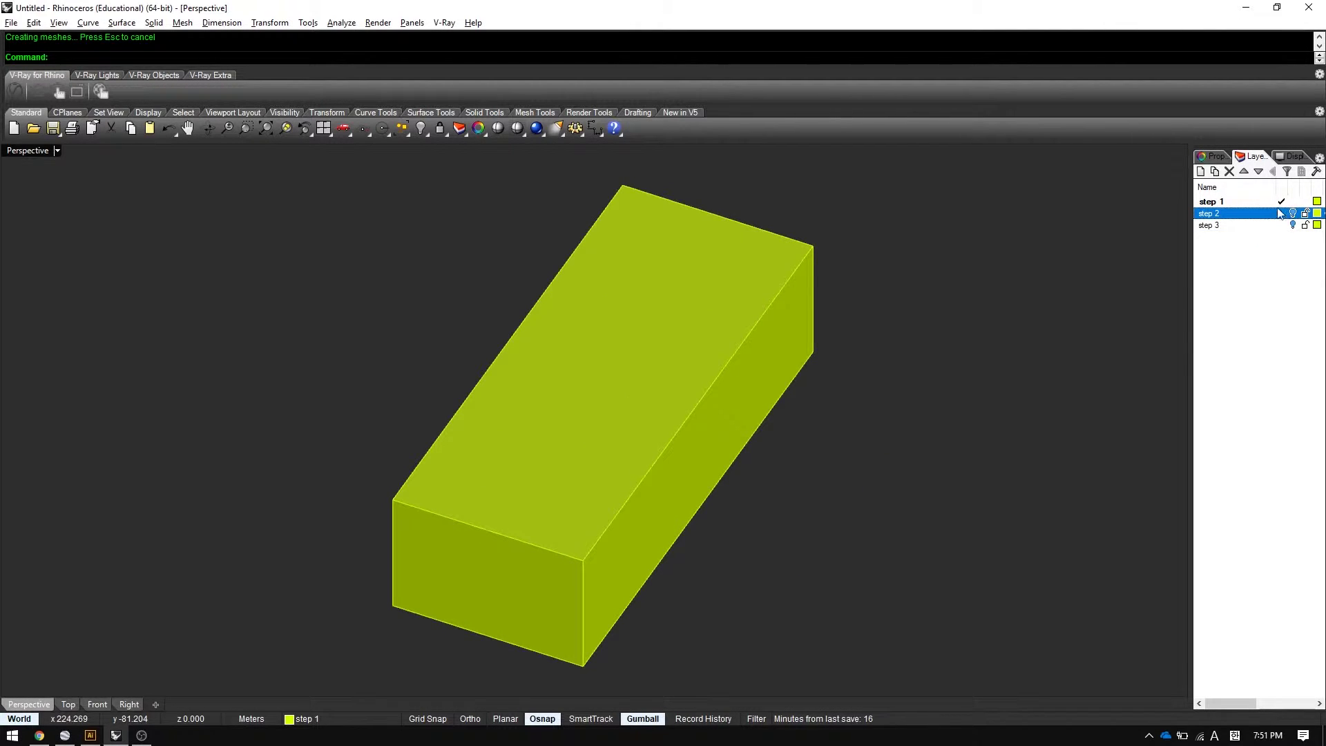
left_click(1282, 213)
left_click(1293, 201)
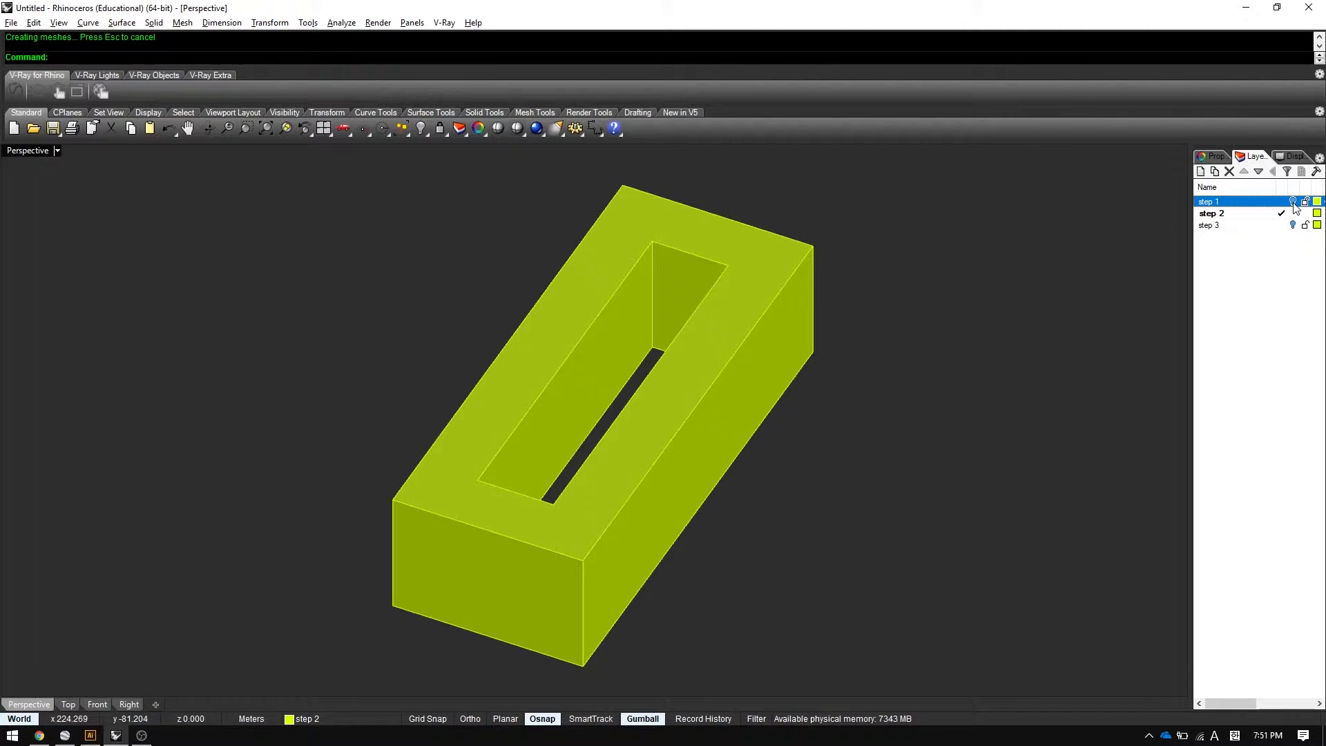
left_click(1282, 225)
left_click(1292, 213)
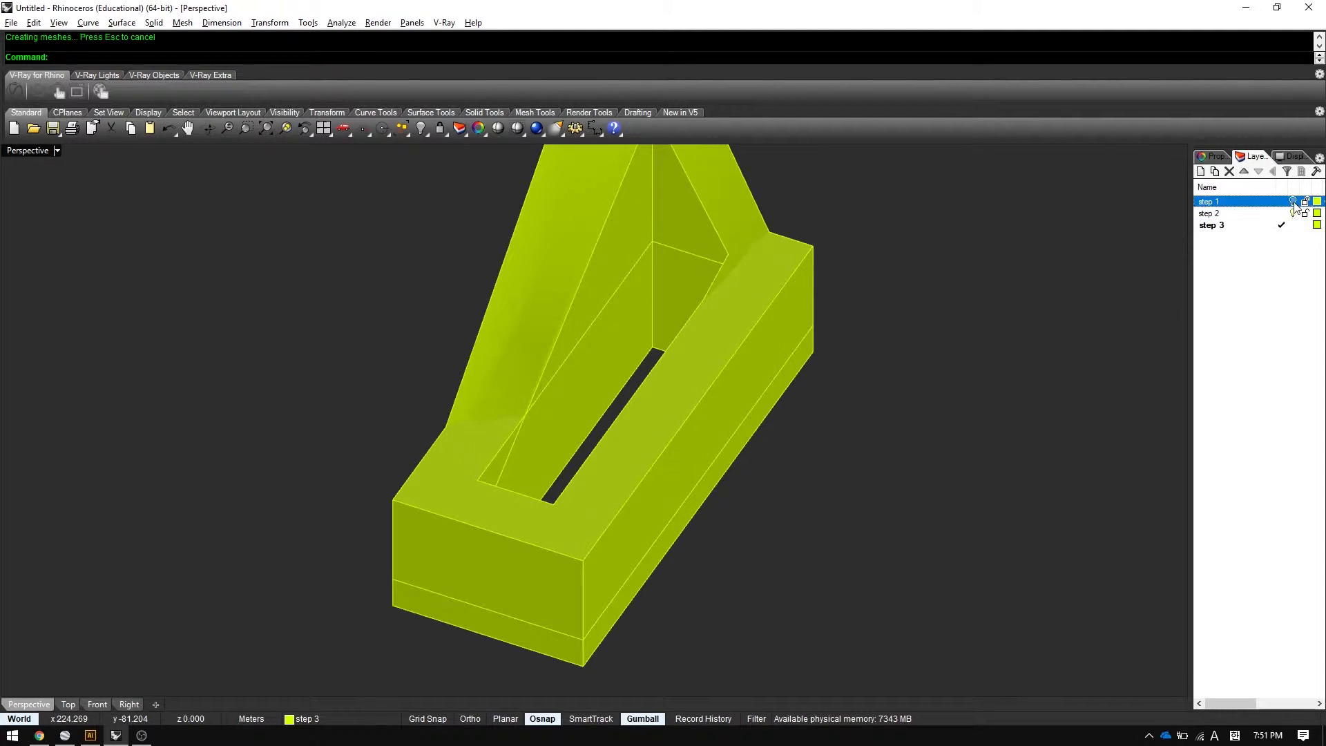
left_click(1293, 213)
right_click_drag(1018, 288, 858, 394)
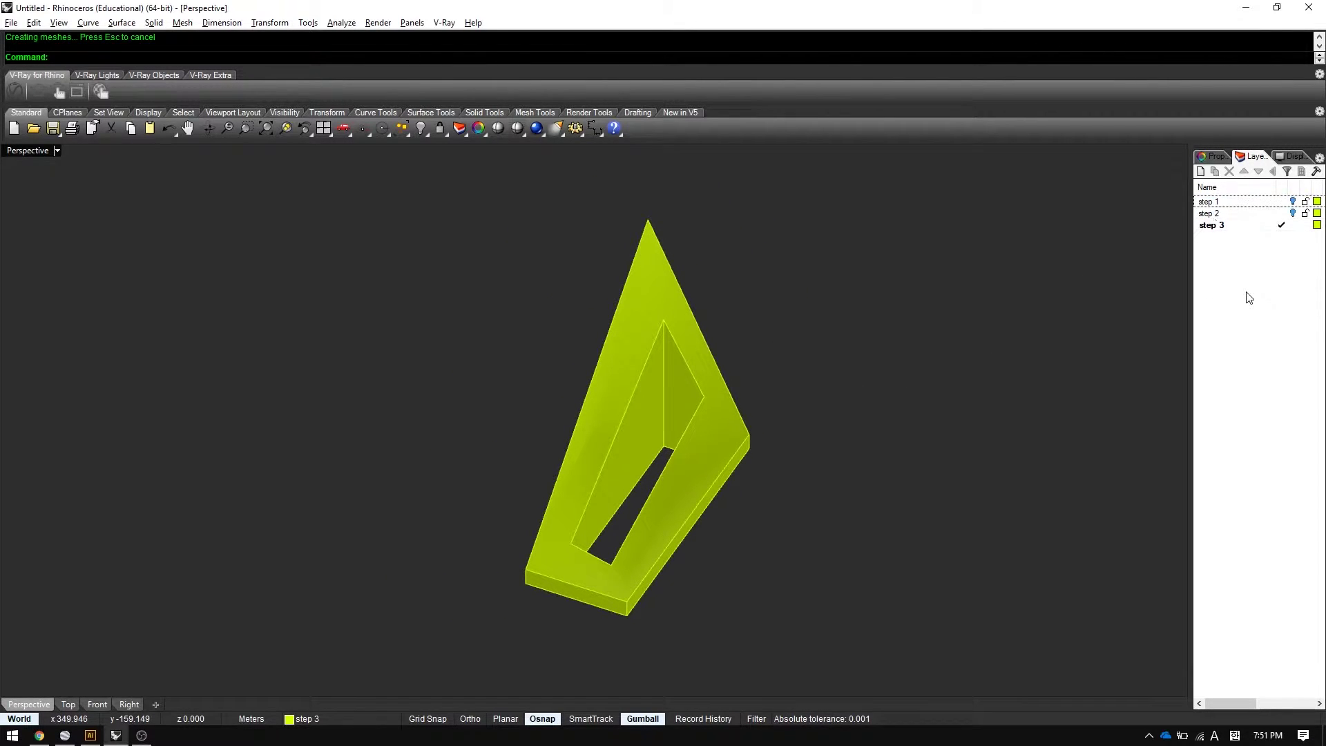
Show only layer step 1 so the plain unslotted box is displayed.
left_click(1214, 201)
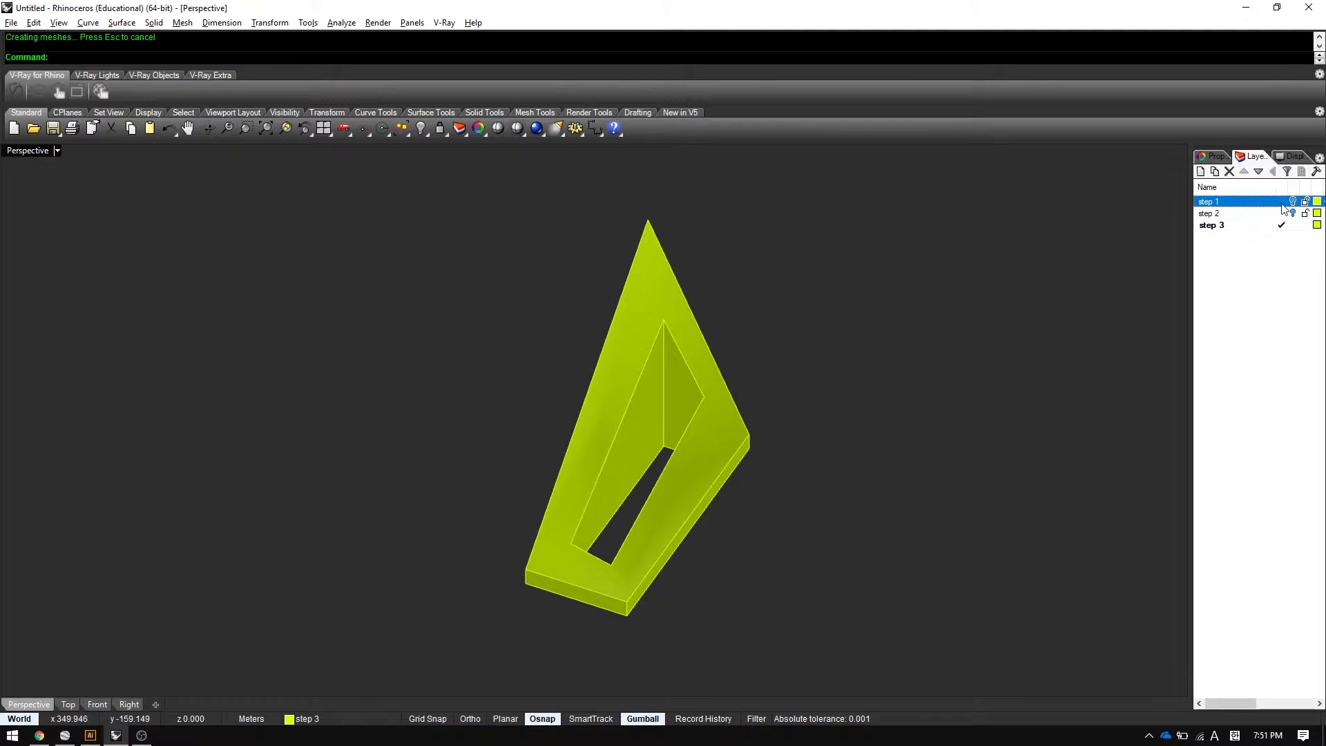
left_click(1293, 201)
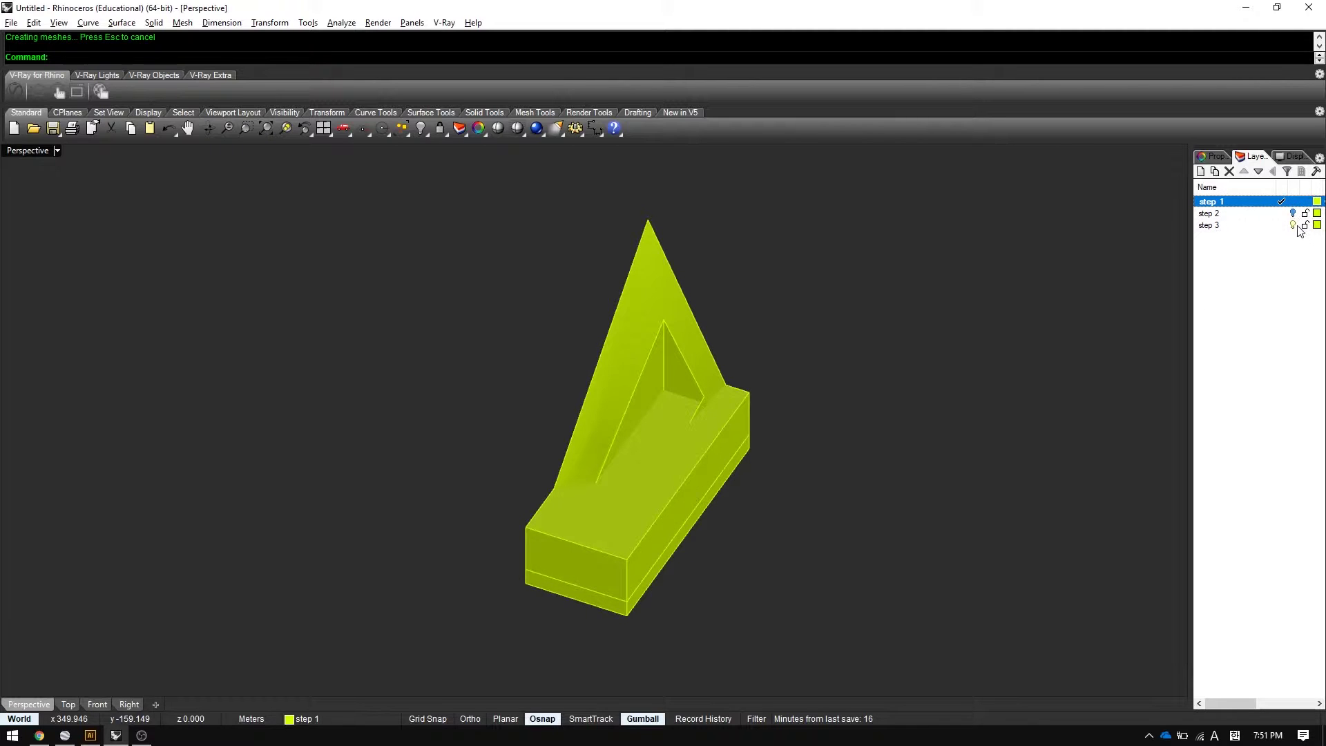
left_click(1293, 225)
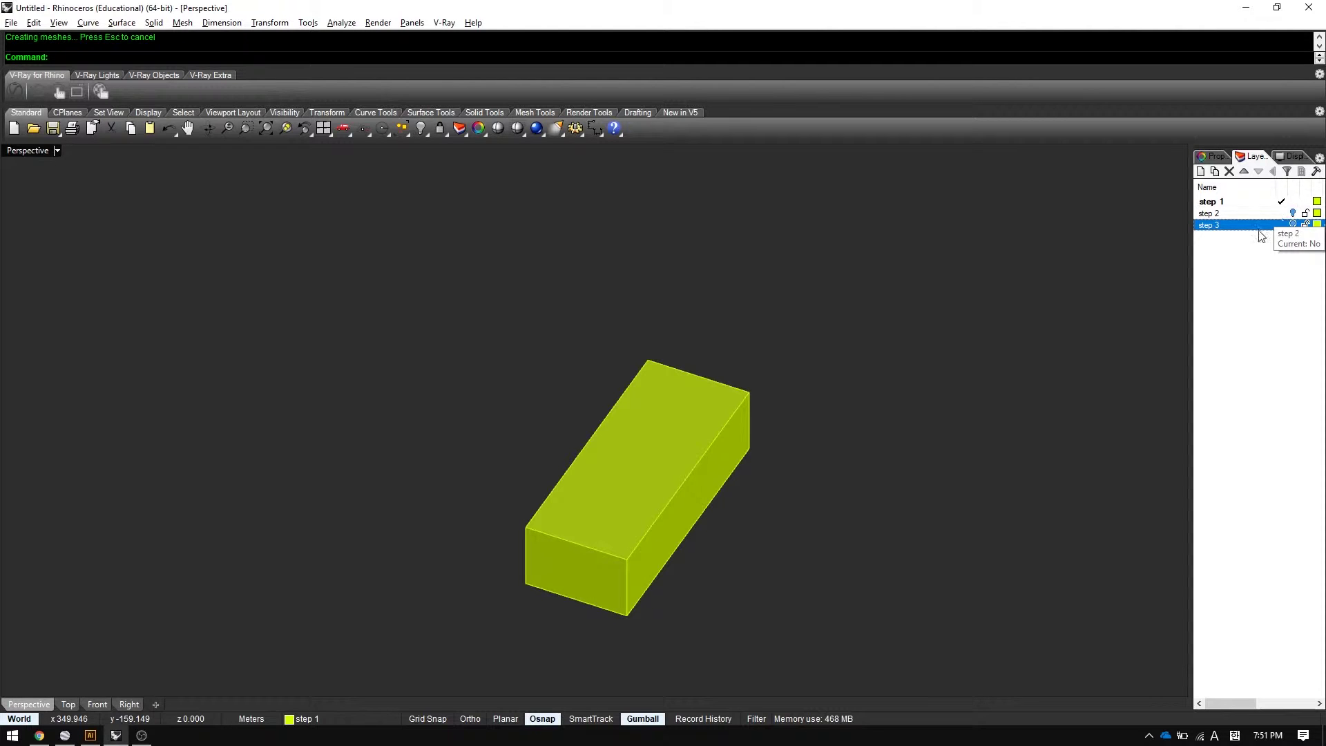
left_click(1225, 202)
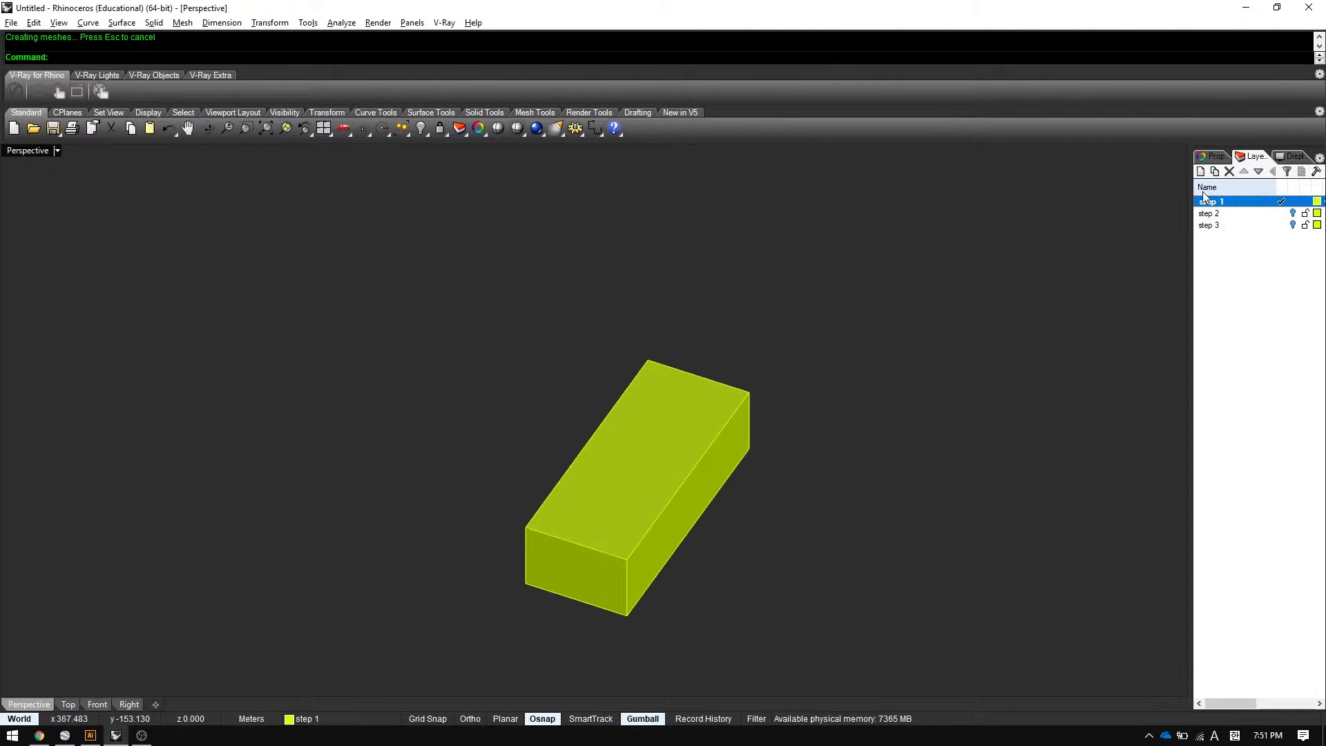
left_click(1225, 203)
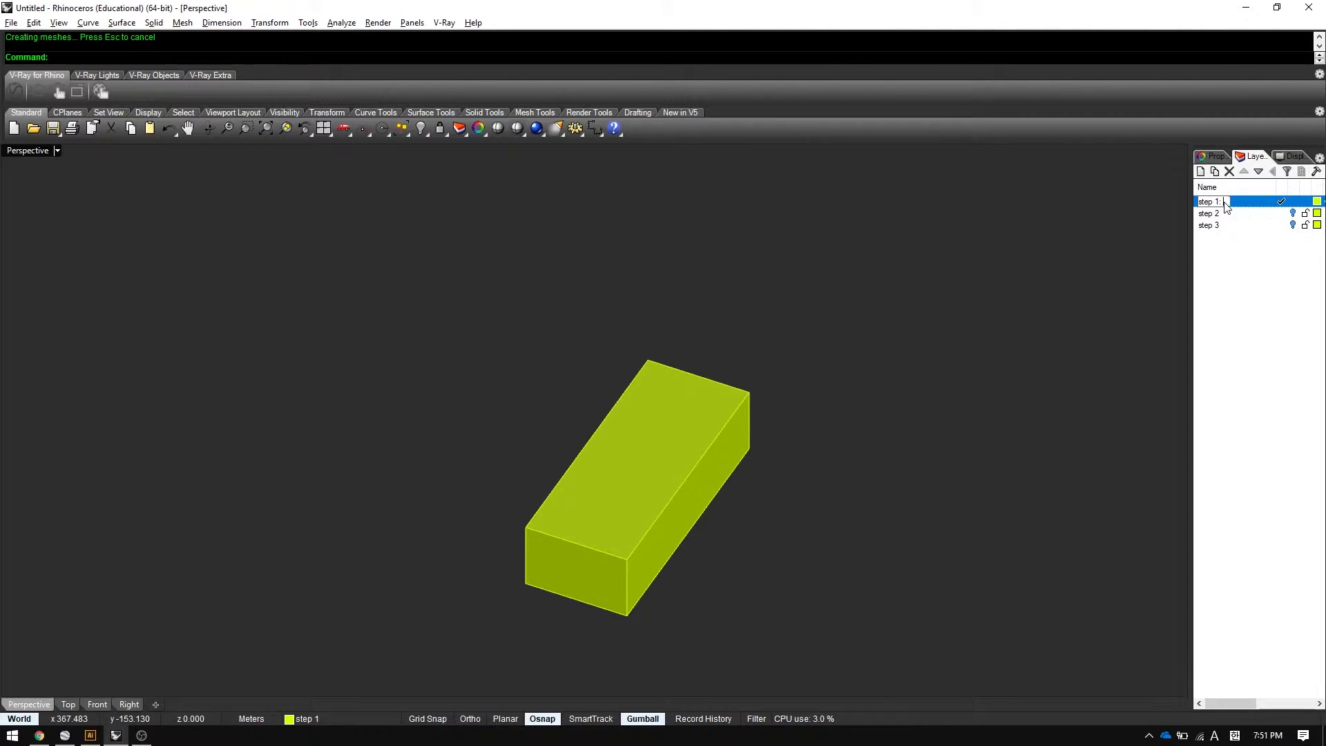
Rename step 1 to 'step 1: extrusion' and hide it, making step 2 current.
type(": extrud")
type("ion")
key("Return")
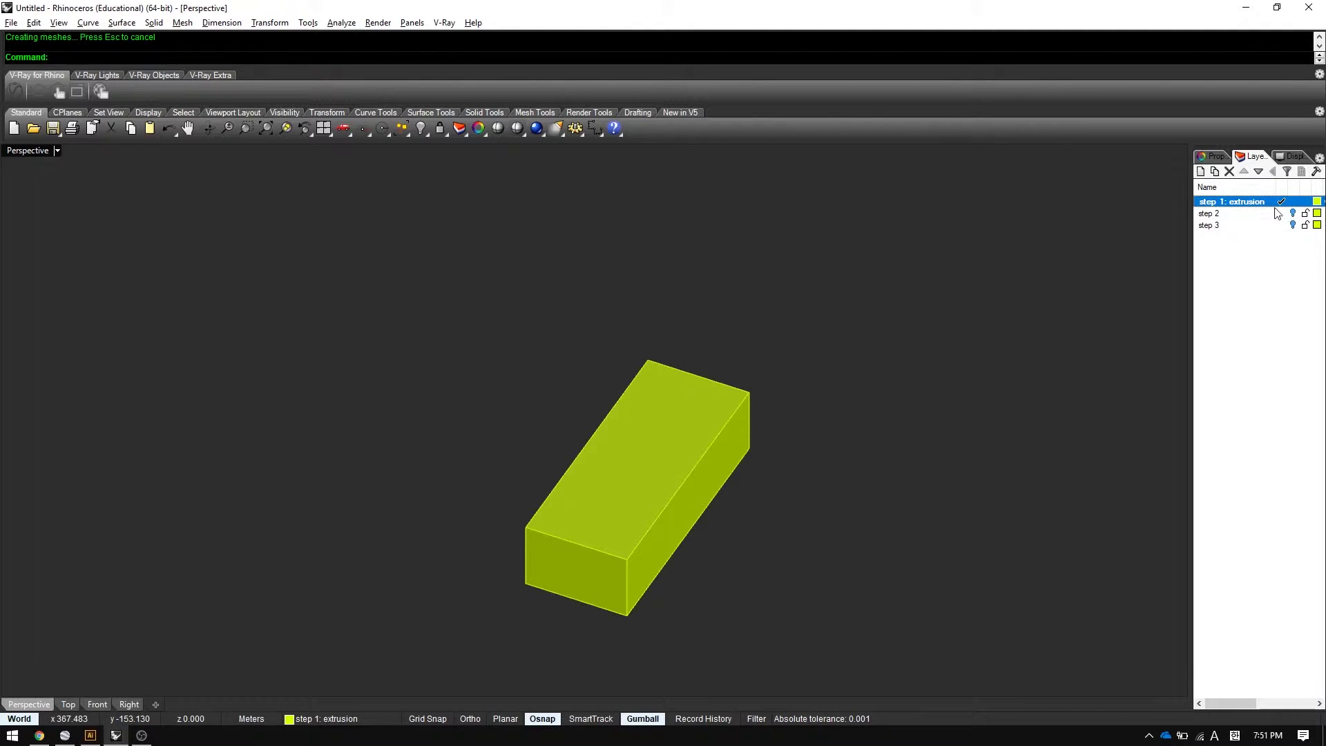
left_click(1283, 213)
left_click(1293, 202)
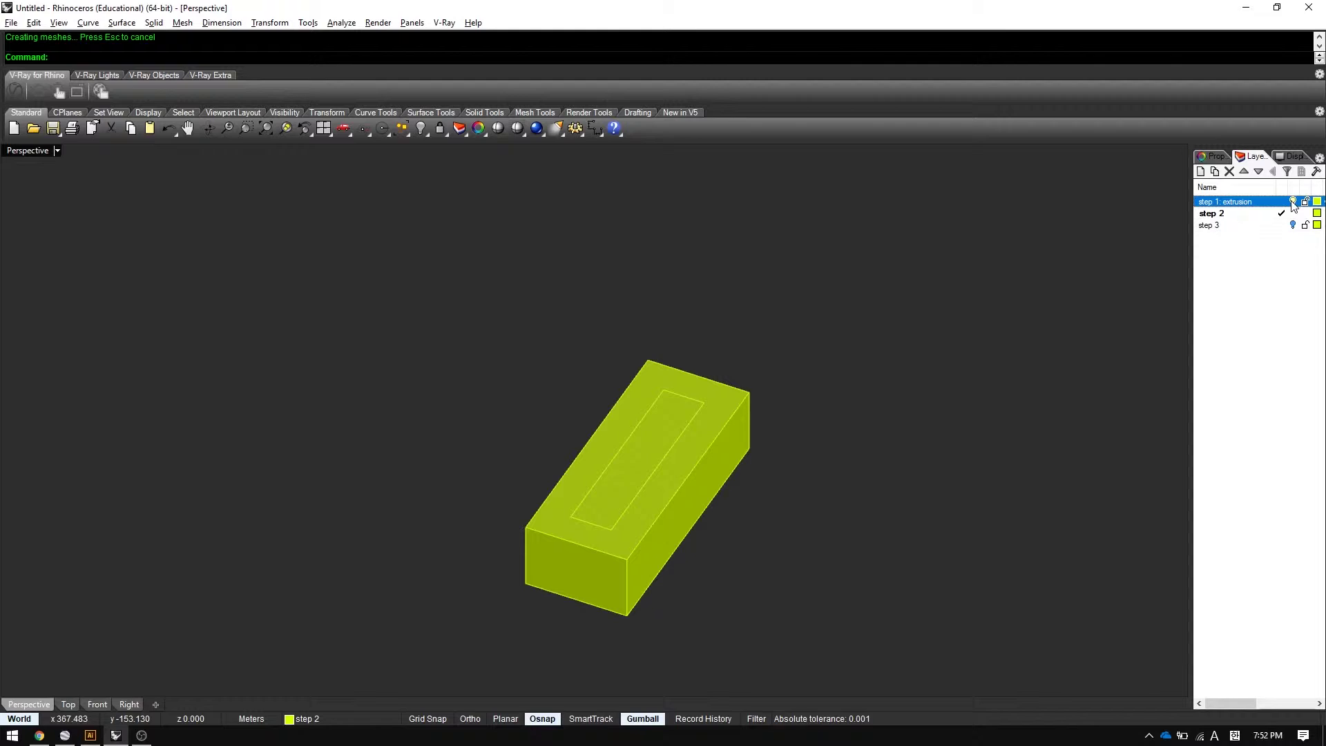
left_click(1228, 217)
Rename layers to 'step 2: courtyard' and 'step 3: increase tip', then make step 1 current.
left_click(1228, 216)
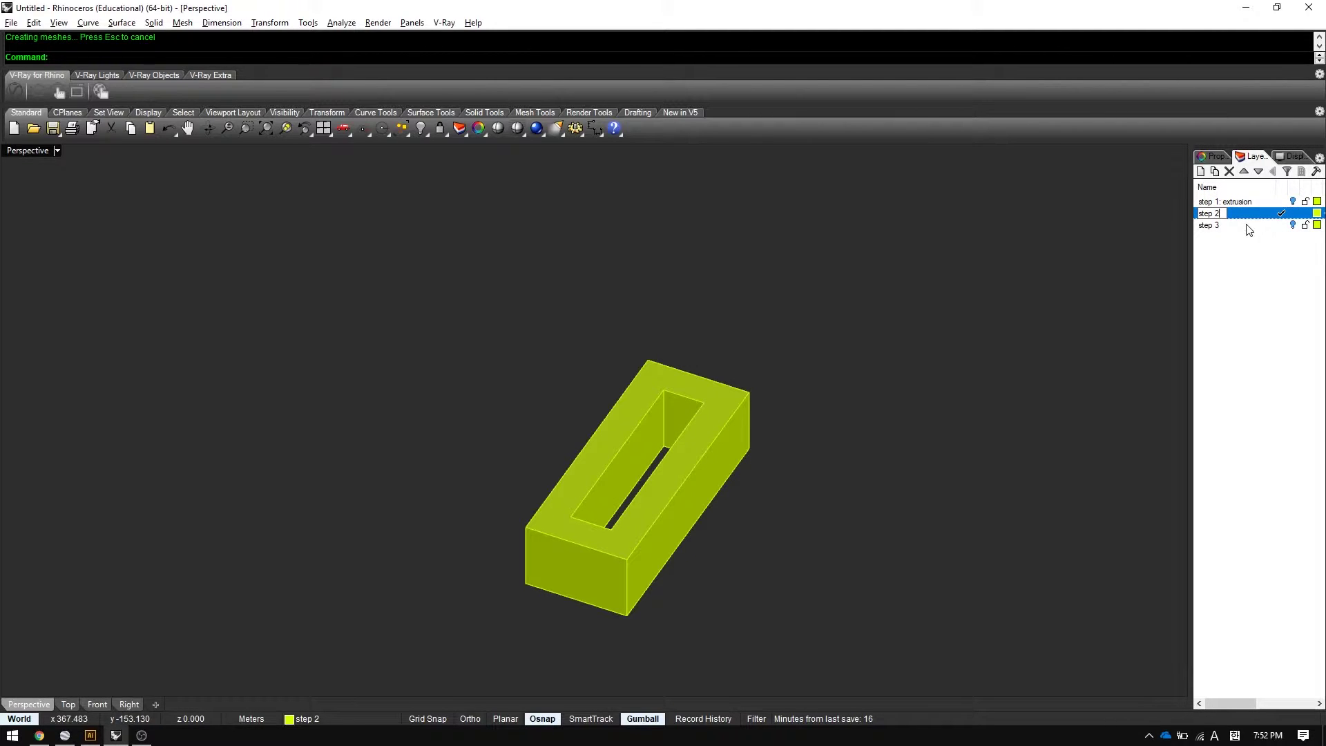
type(": courtyard")
key("Return")
left_click(1231, 227)
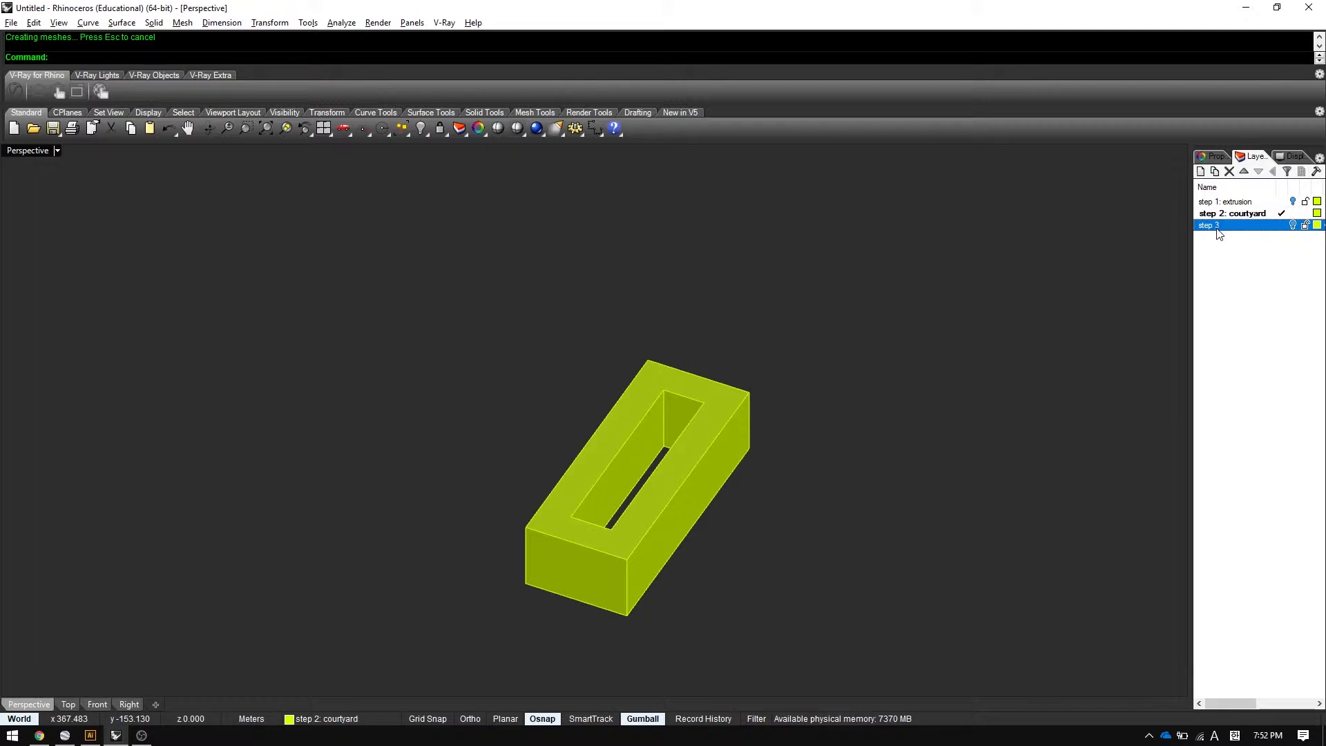
left_click(1224, 228)
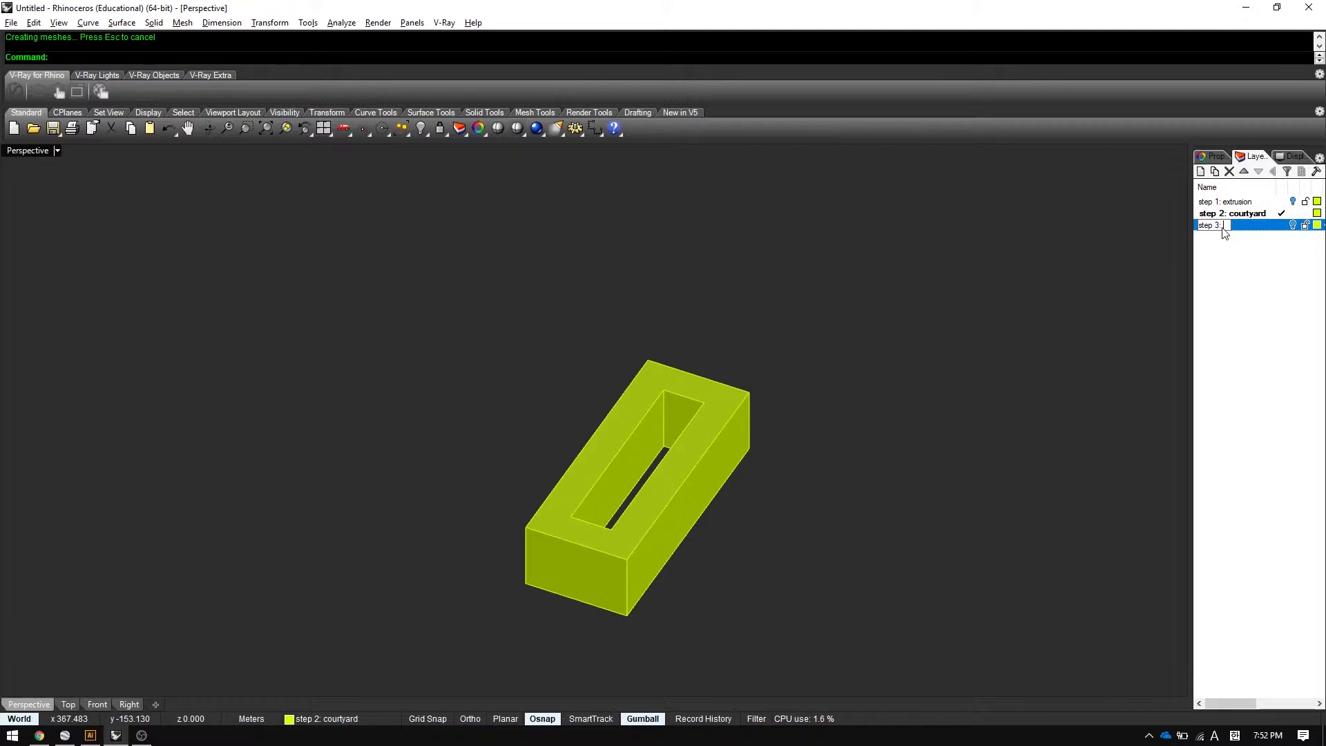
type(": increase tip")
key("Return")
left_click(1282, 202)
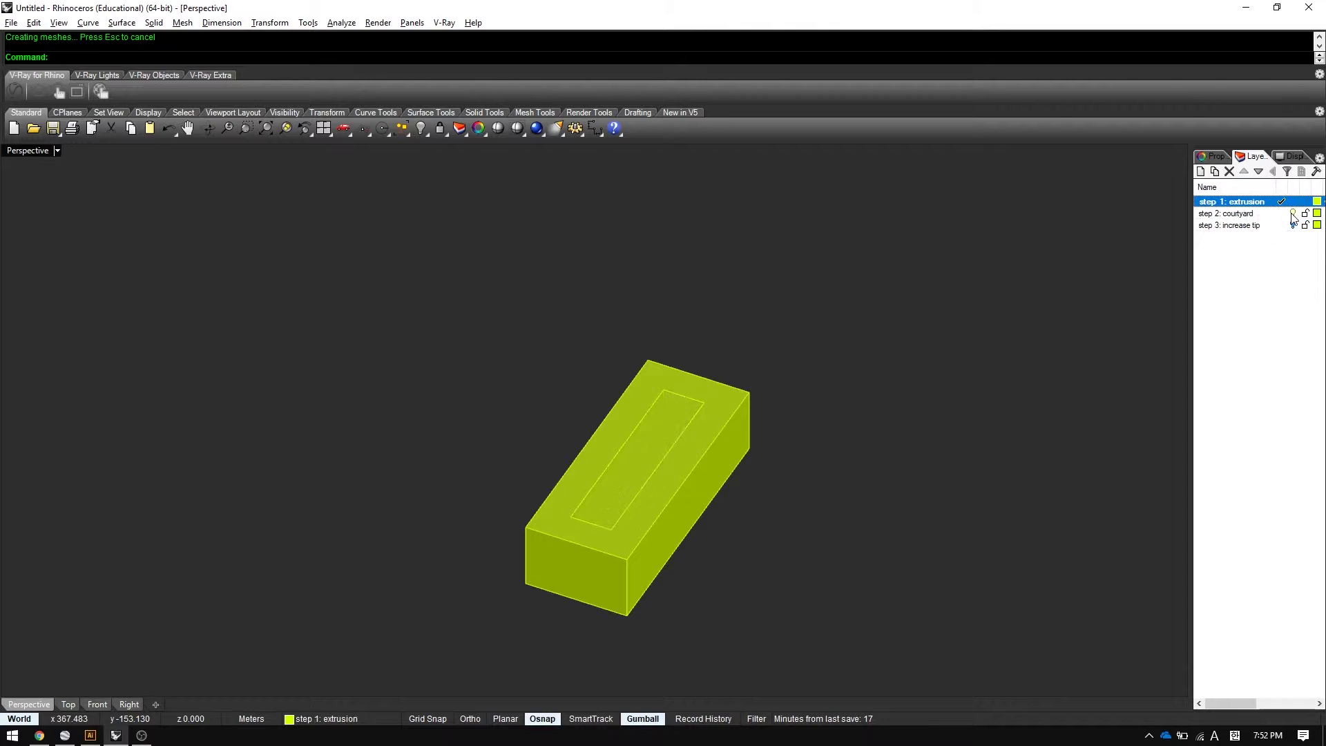
left_click(1252, 203)
Add a sublayer named 'arrow' under step 1: extrusion and colour it red.
left_click(1215, 171)
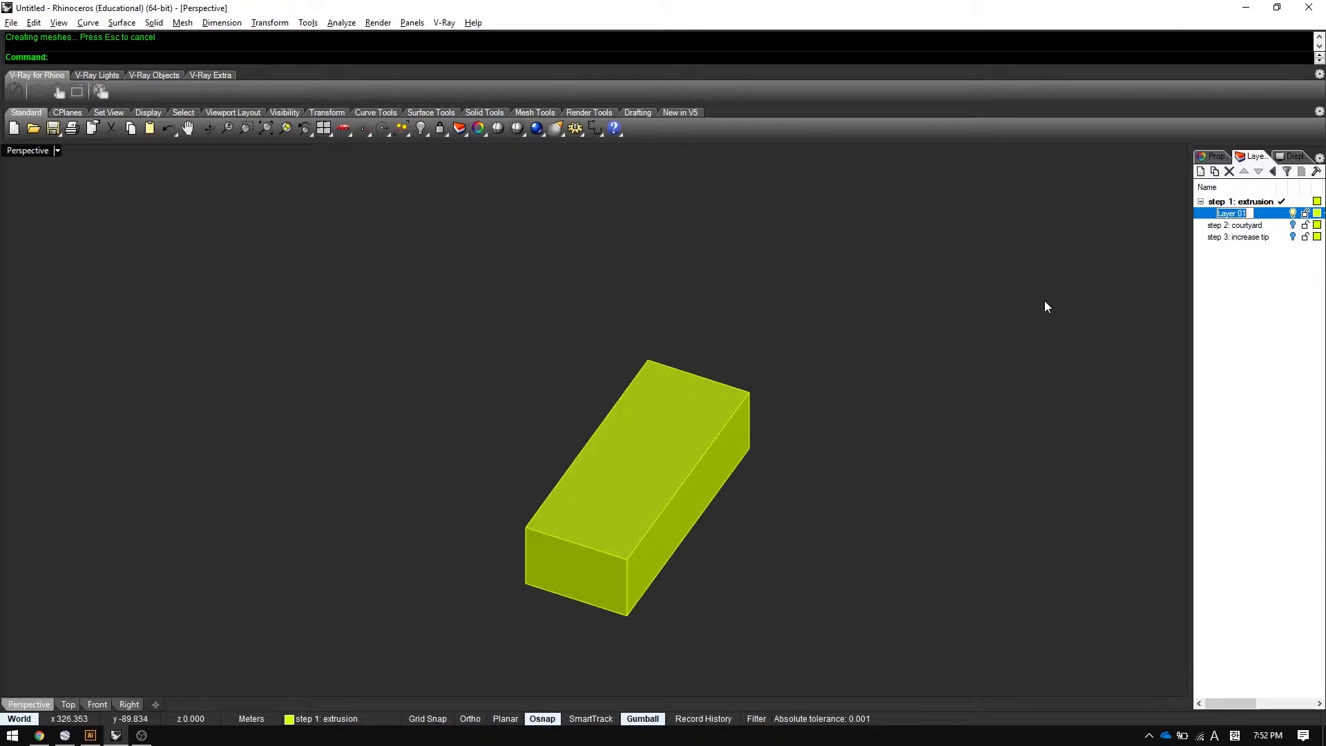
type("arrow")
key("Return")
left_click(1317, 214)
double_click(554, 310)
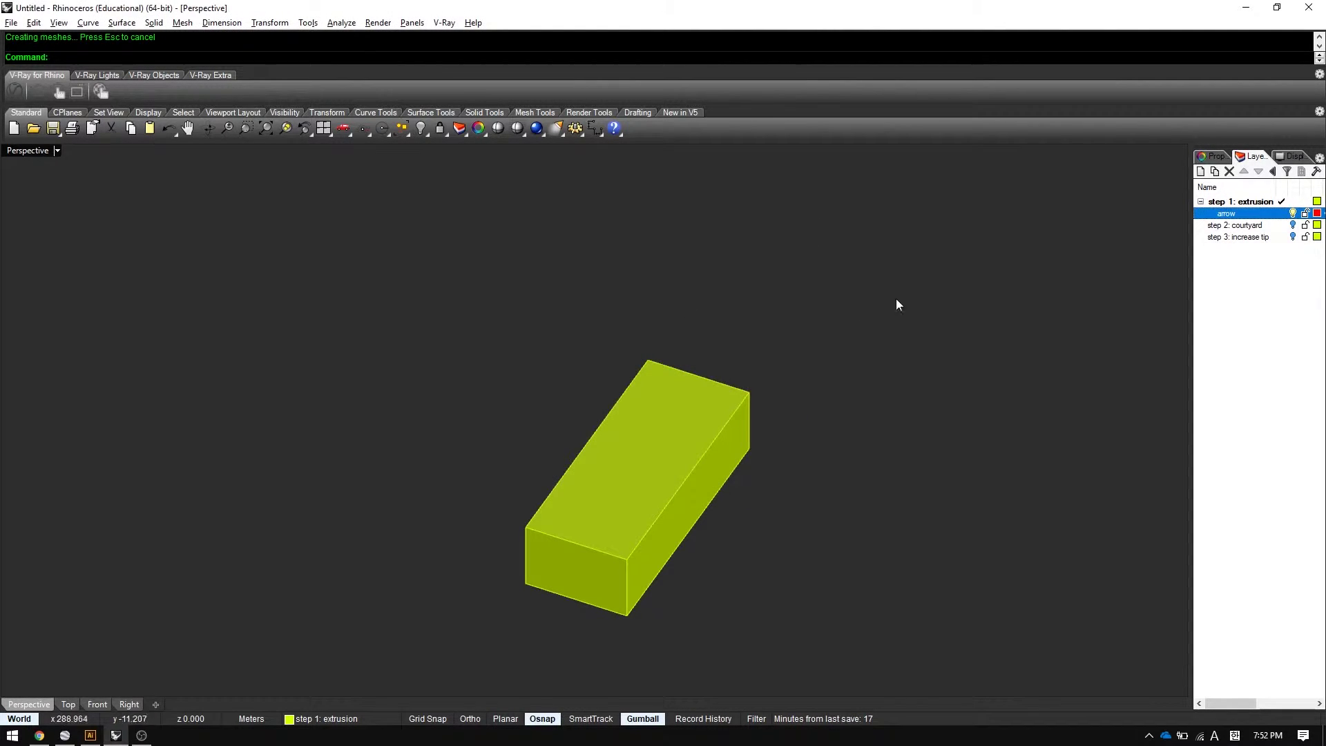
Make arrow the current layer and pan the block higher in the view.
left_click(1241, 202)
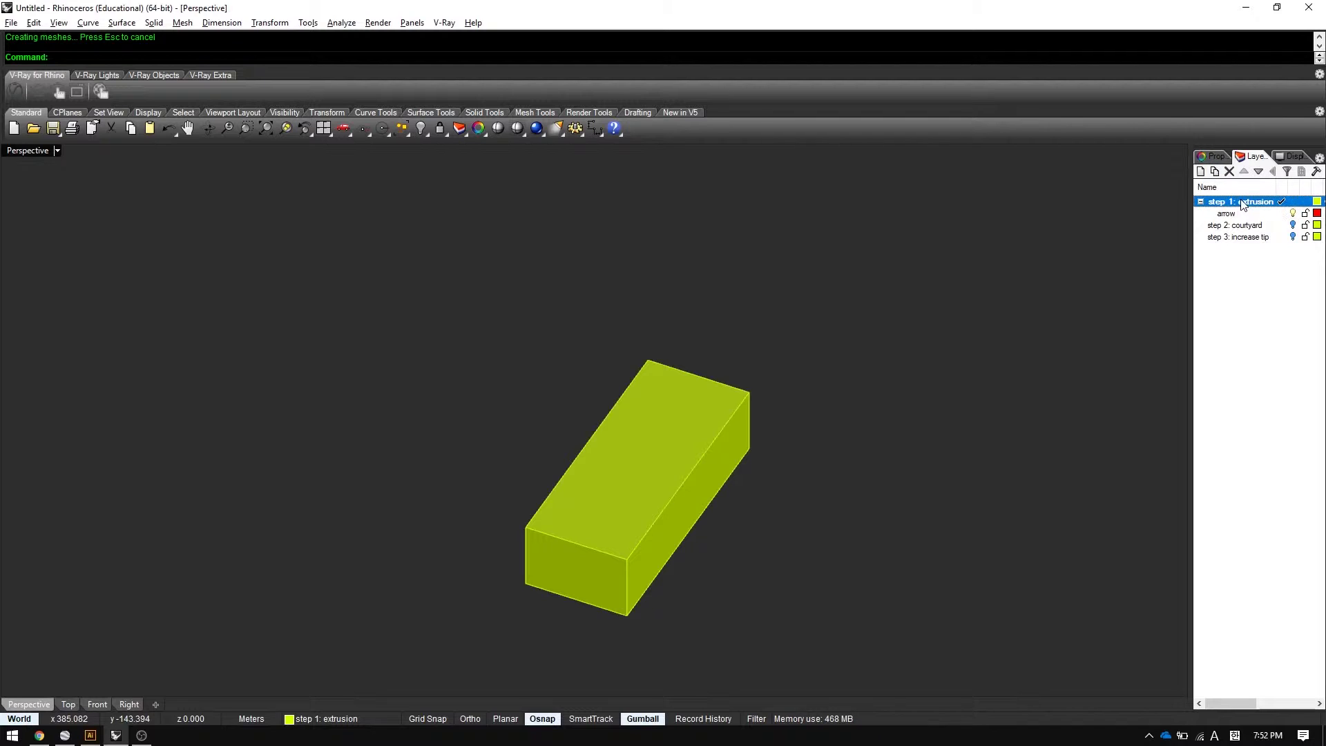
left_click(1282, 214)
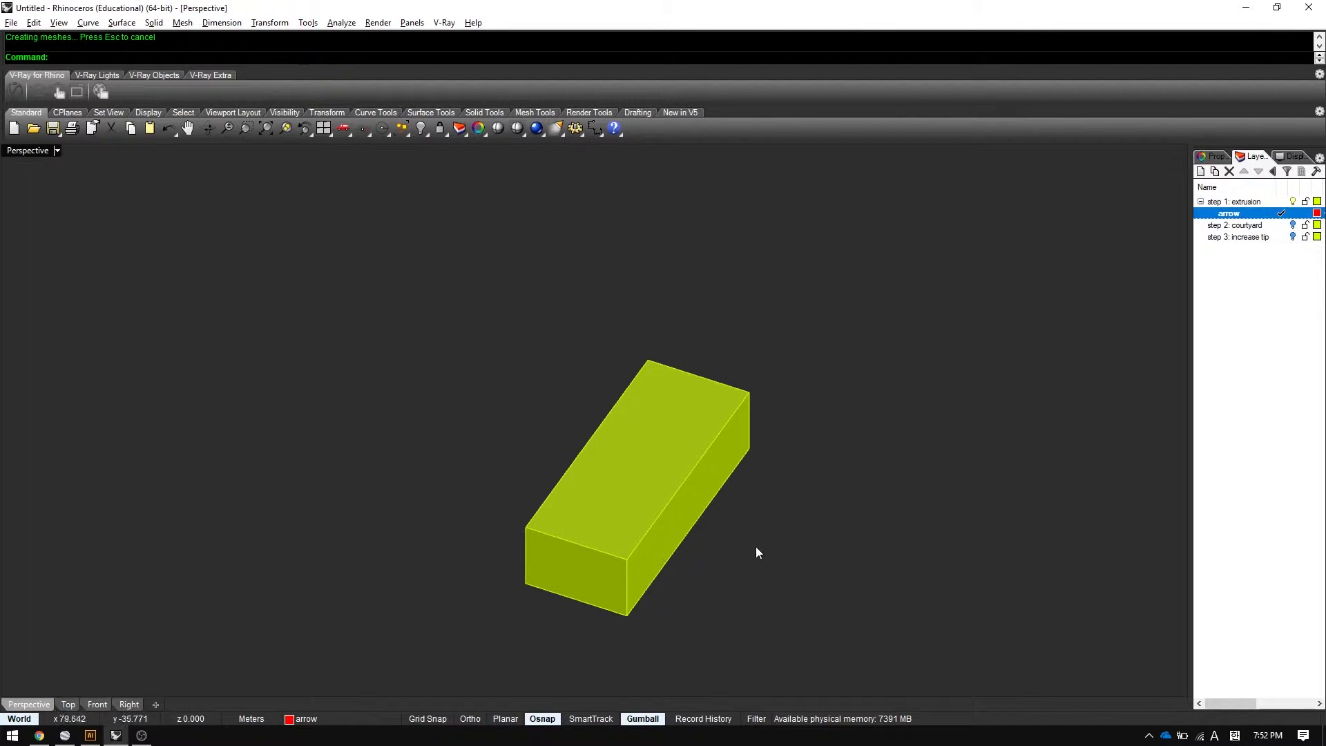
right_click_drag(758, 551, 755, 474, "shift")
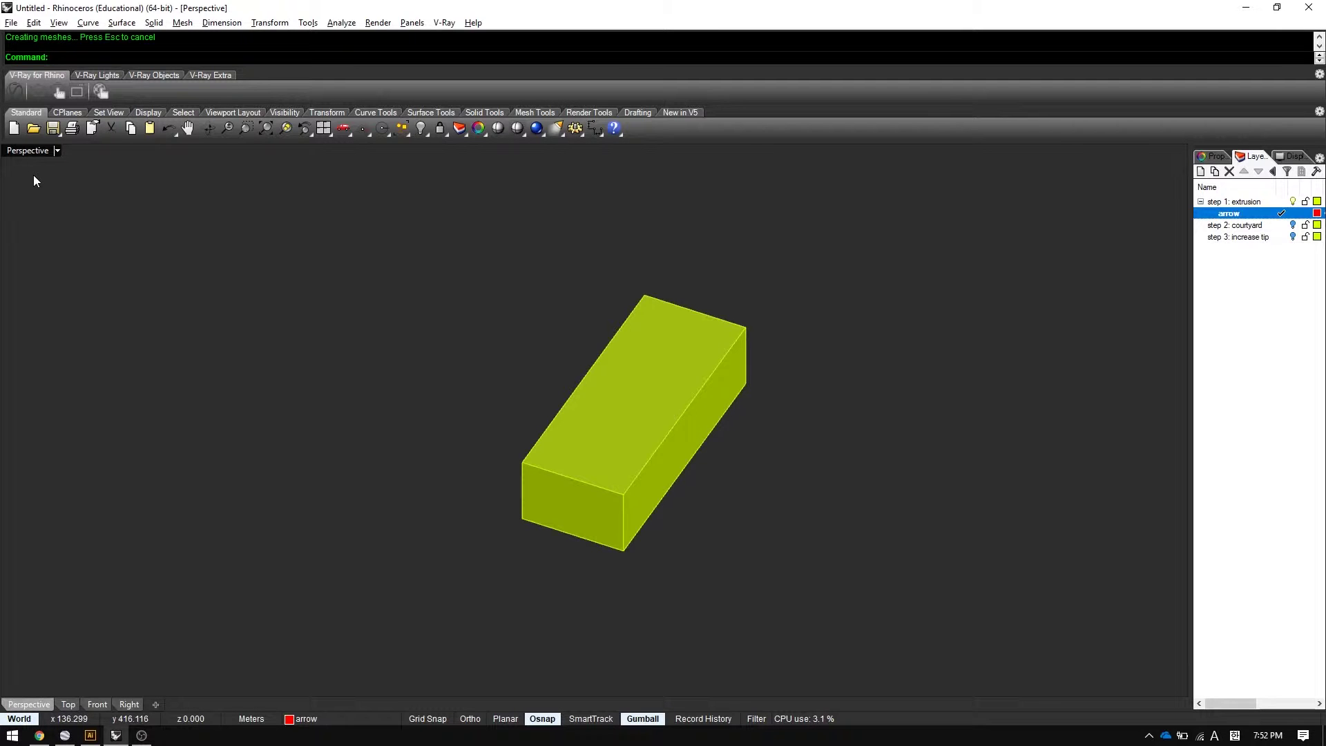
key("alt+Tab")
key("alt+Tab")
Flip through the big.dk W57 massing diagrams back to the basic extrusion slide, then return to Rhino.
left_click(506, 376)
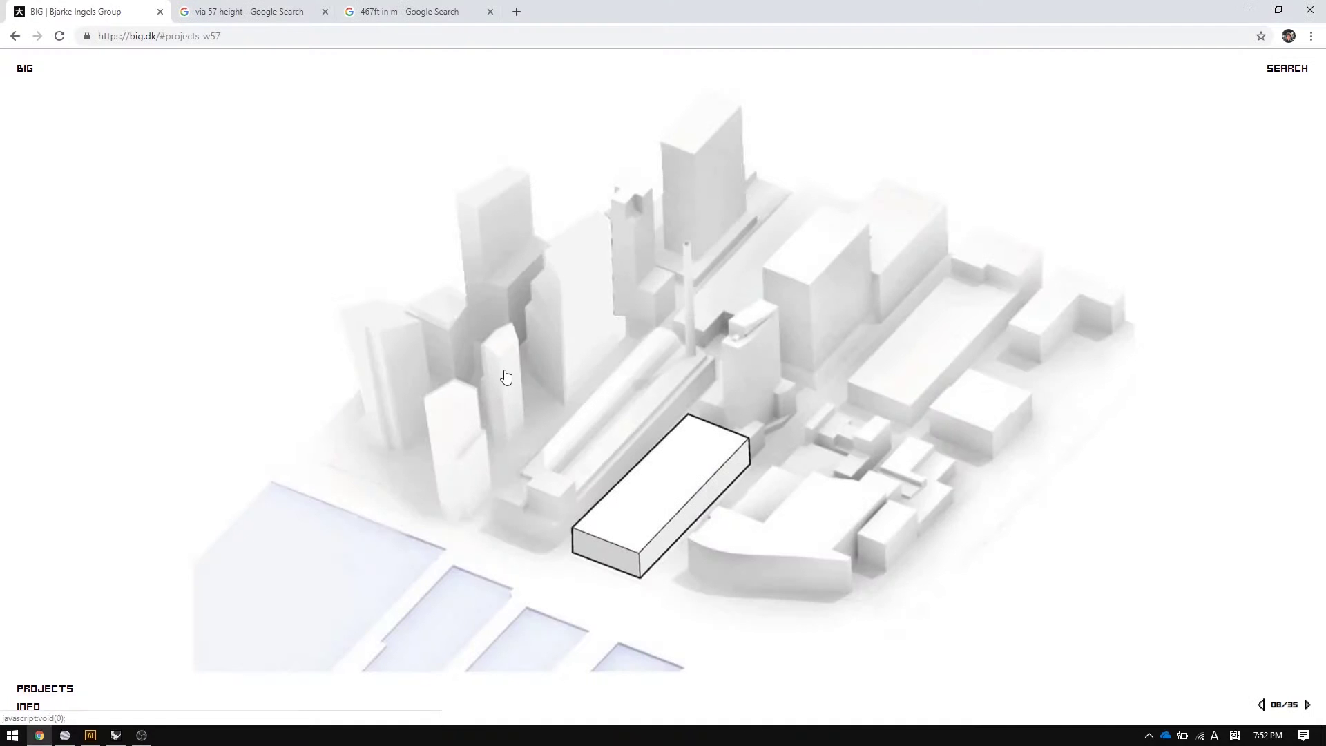
left_click(507, 376)
left_click(506, 376)
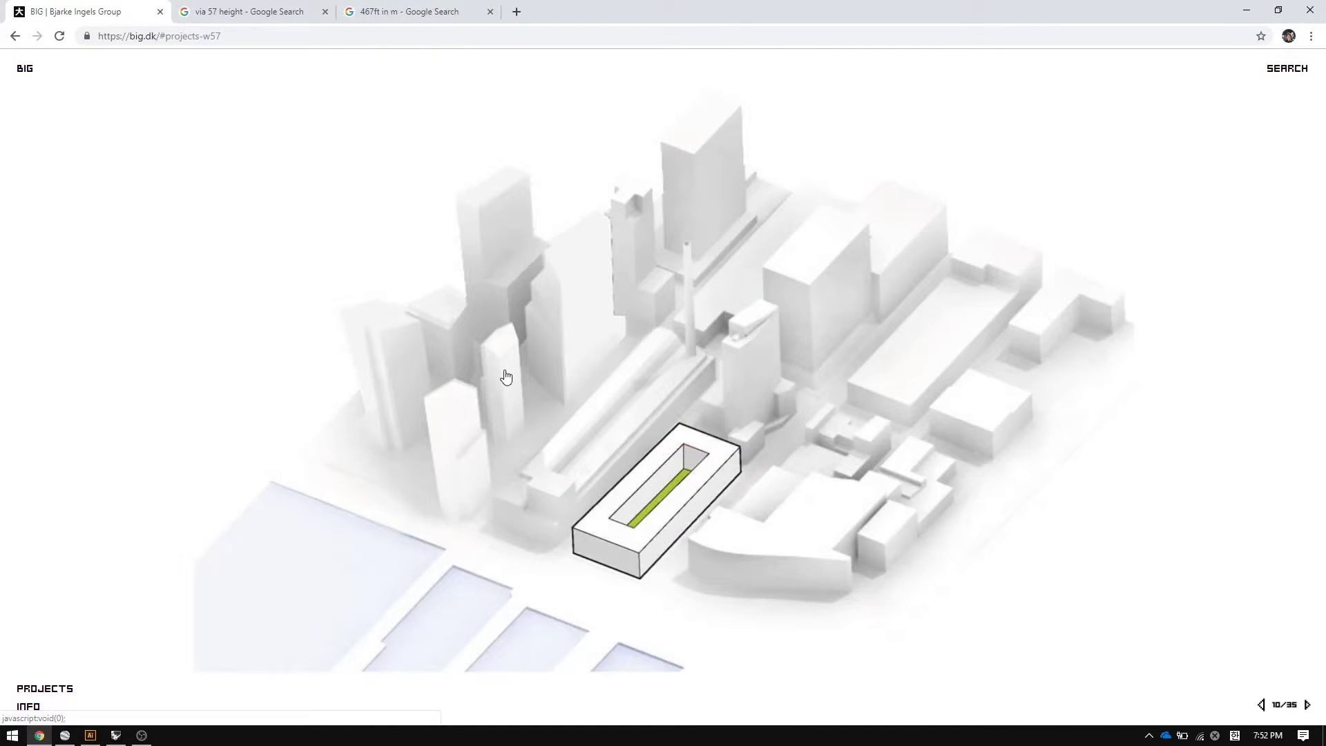
left_click(506, 377)
left_click(506, 376)
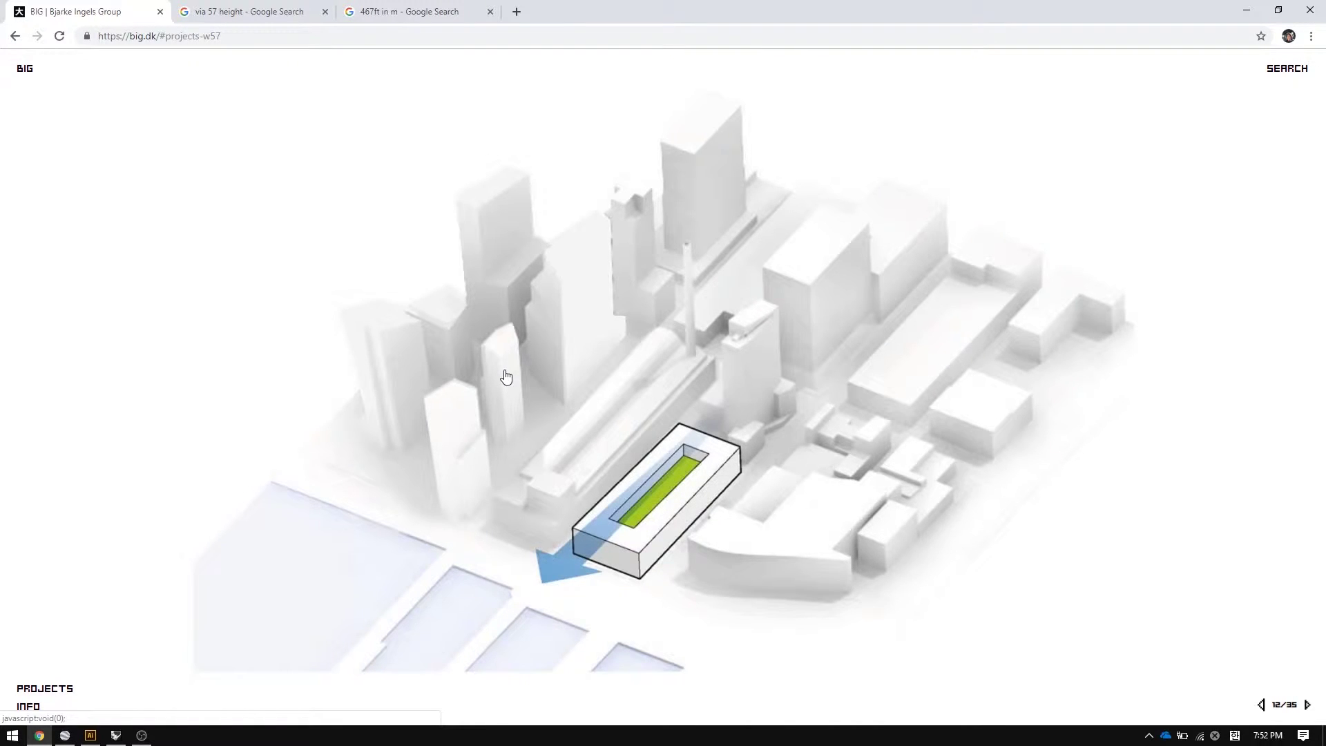
left_click(506, 377)
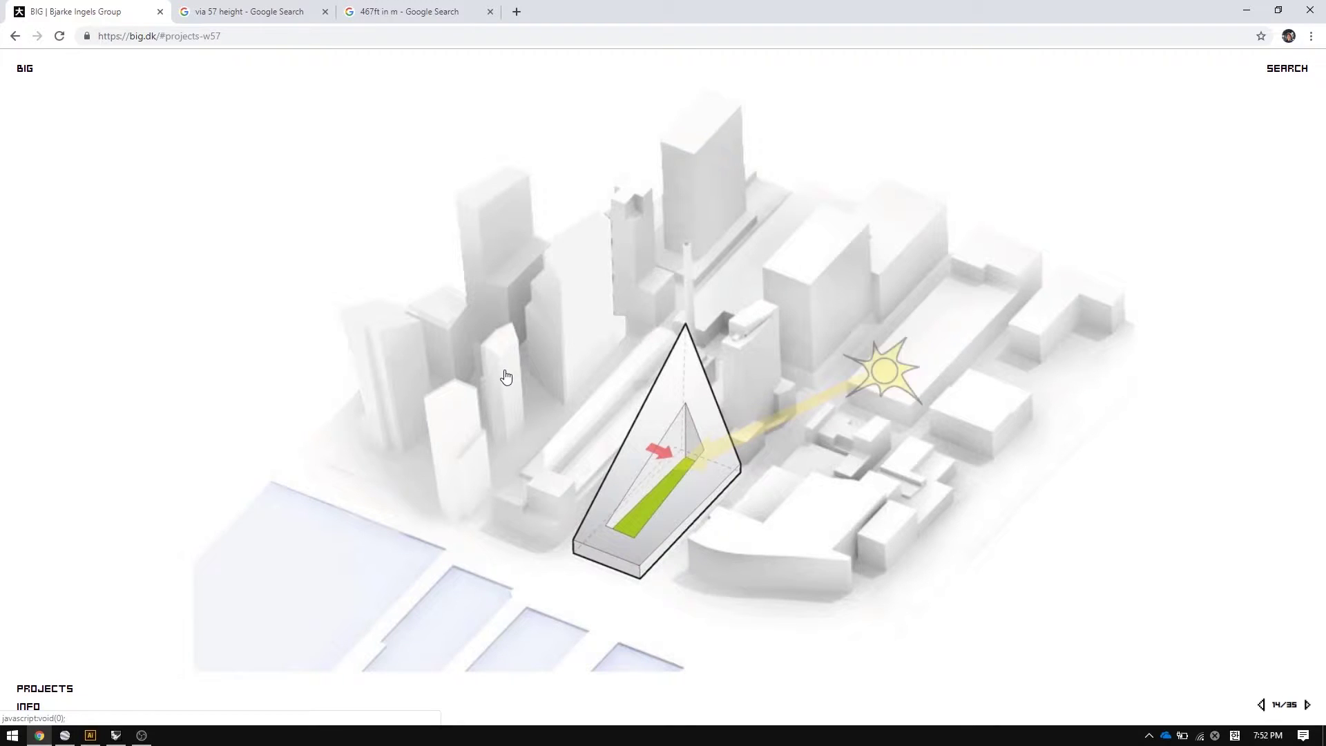
left_click(507, 376)
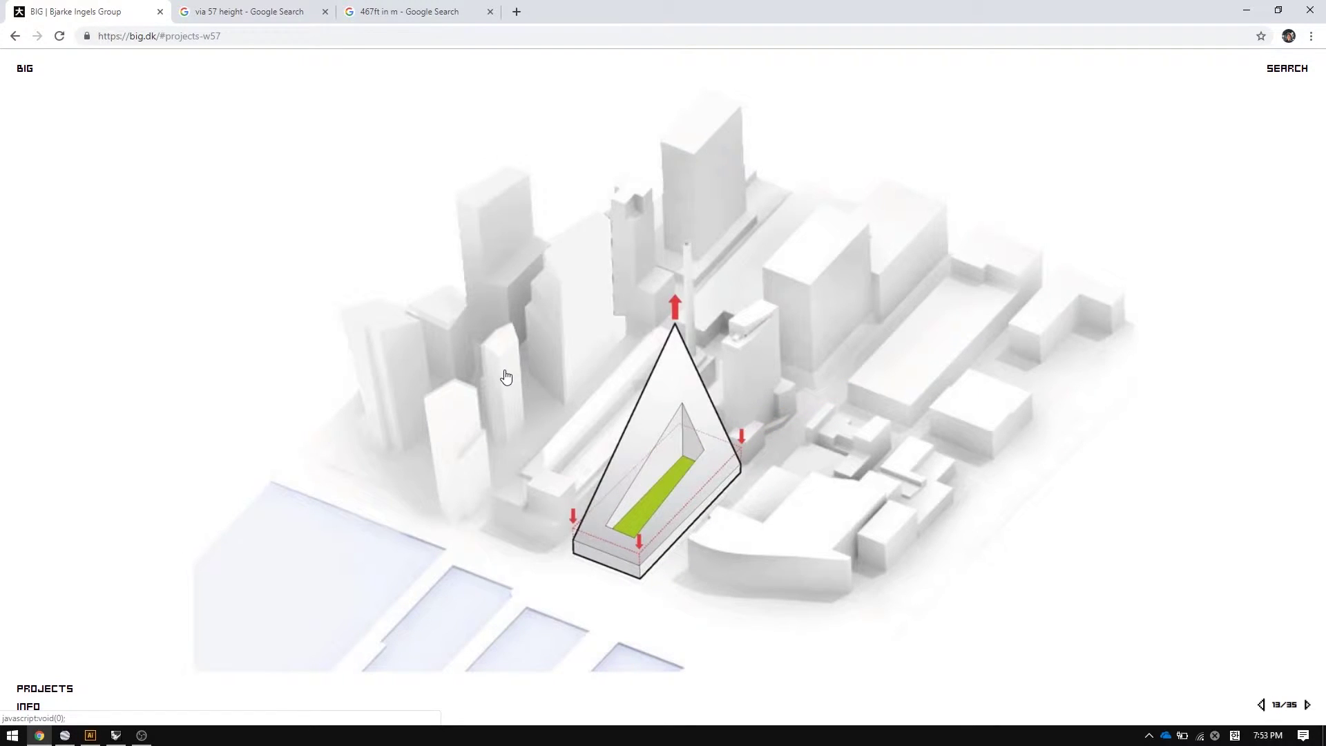
left_click(506, 376)
left_click(506, 376)
left_click(506, 377)
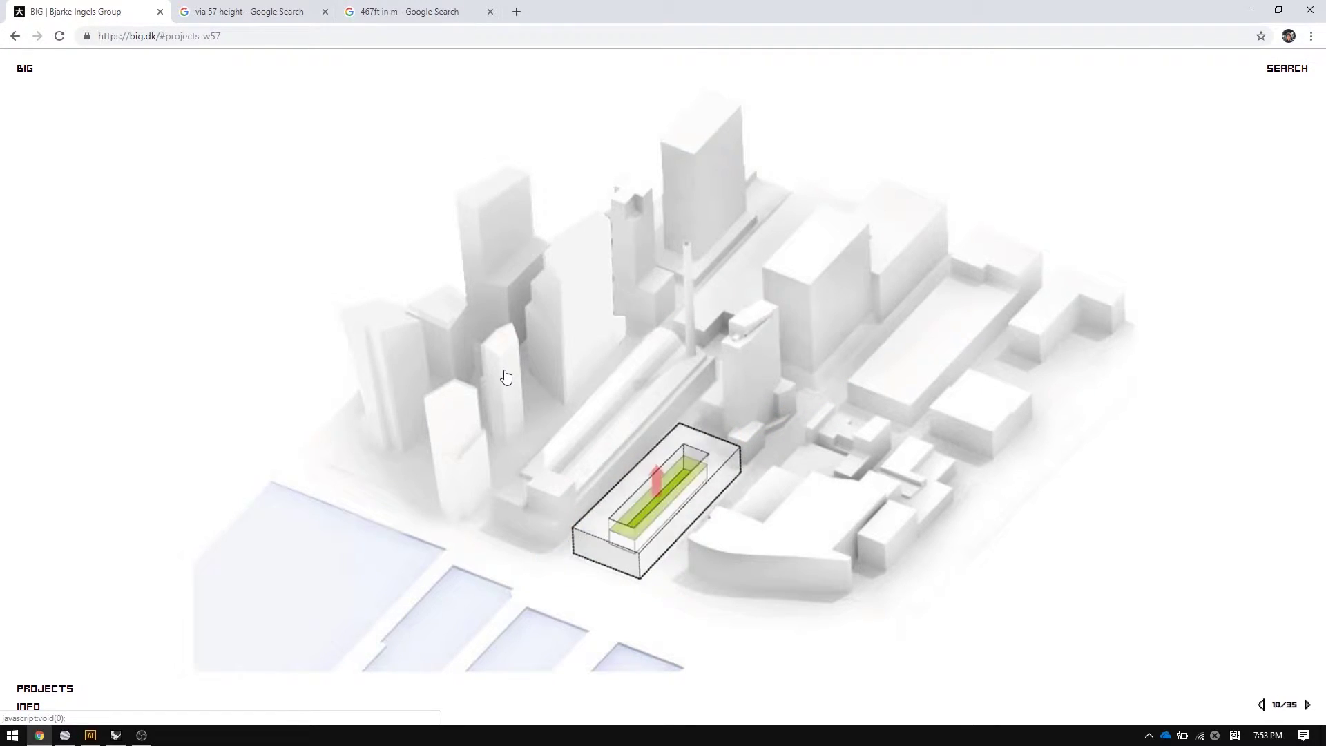
key("alt+Tab")
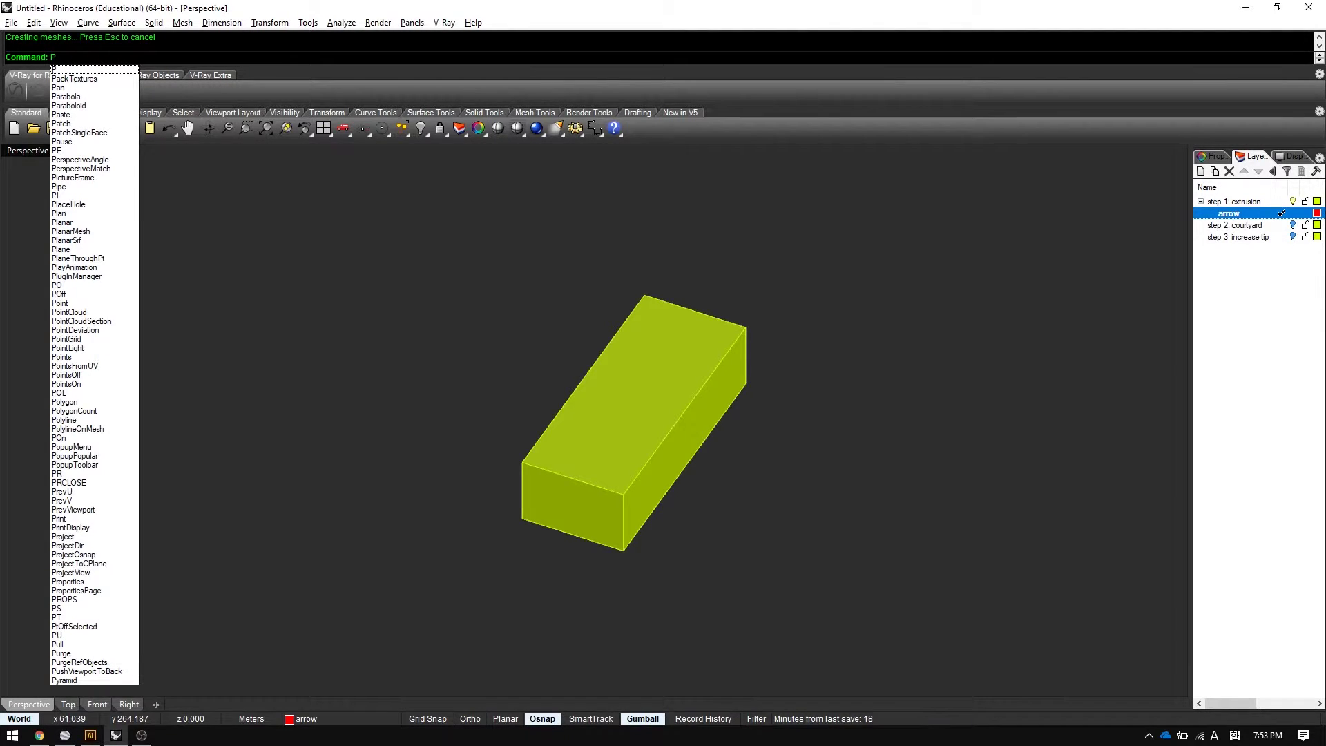
Draw a connecting line between the ends of the two red parallel lines.
type("olyline")
key("Return")
key("Escape")
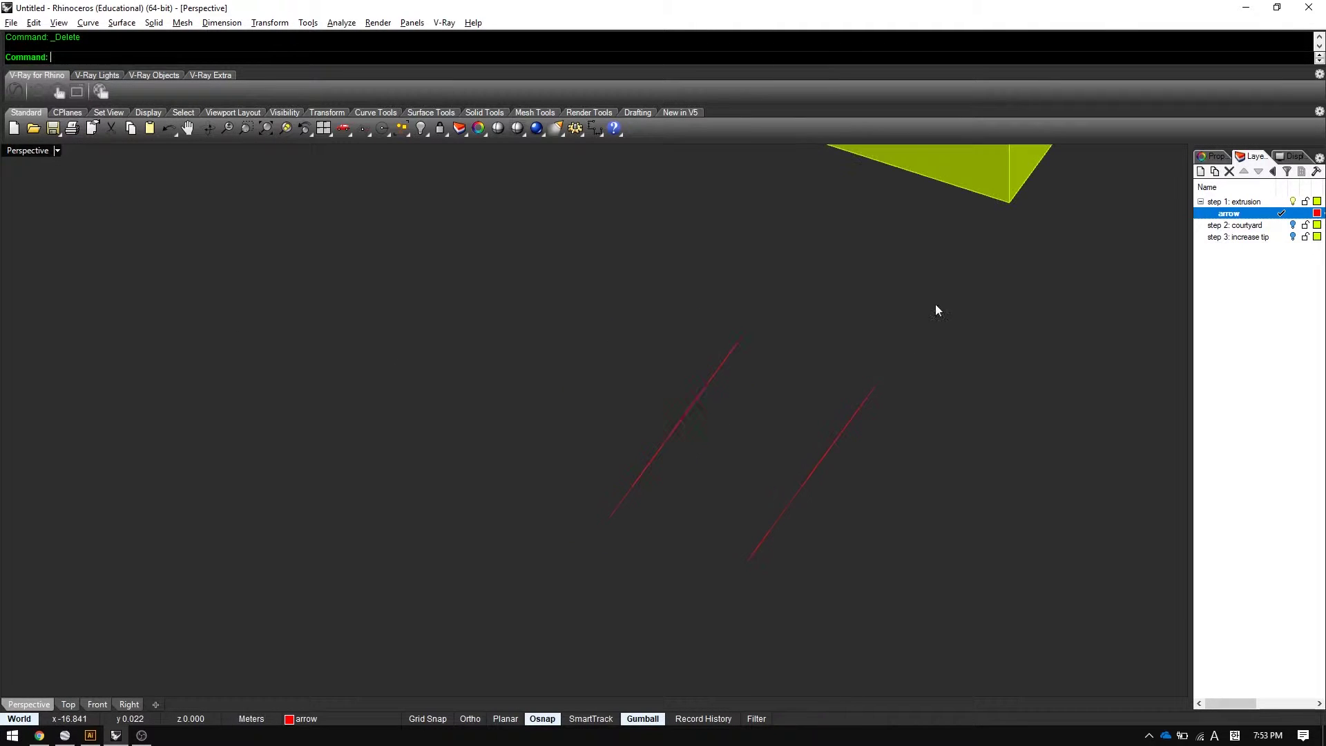
left_click_drag(936, 304, 665, 497)
left_click(586, 365)
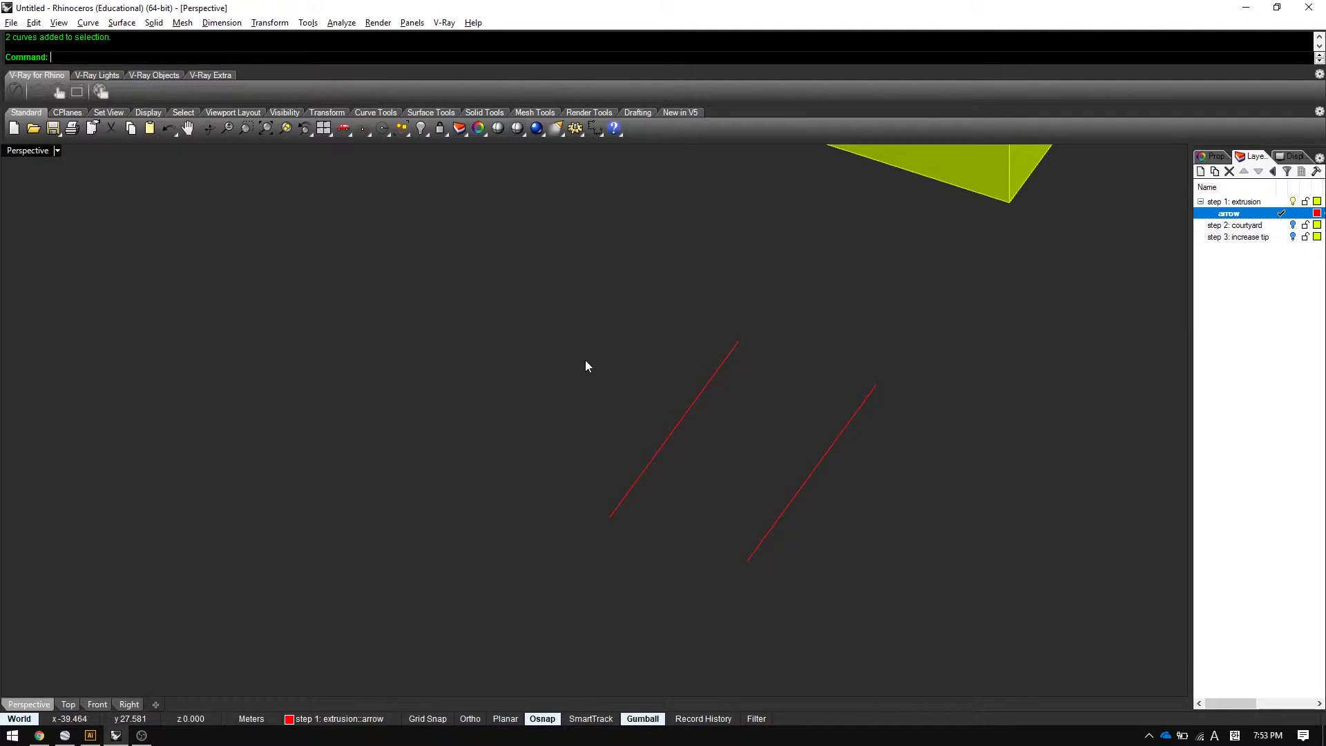
type("P")
key("Return")
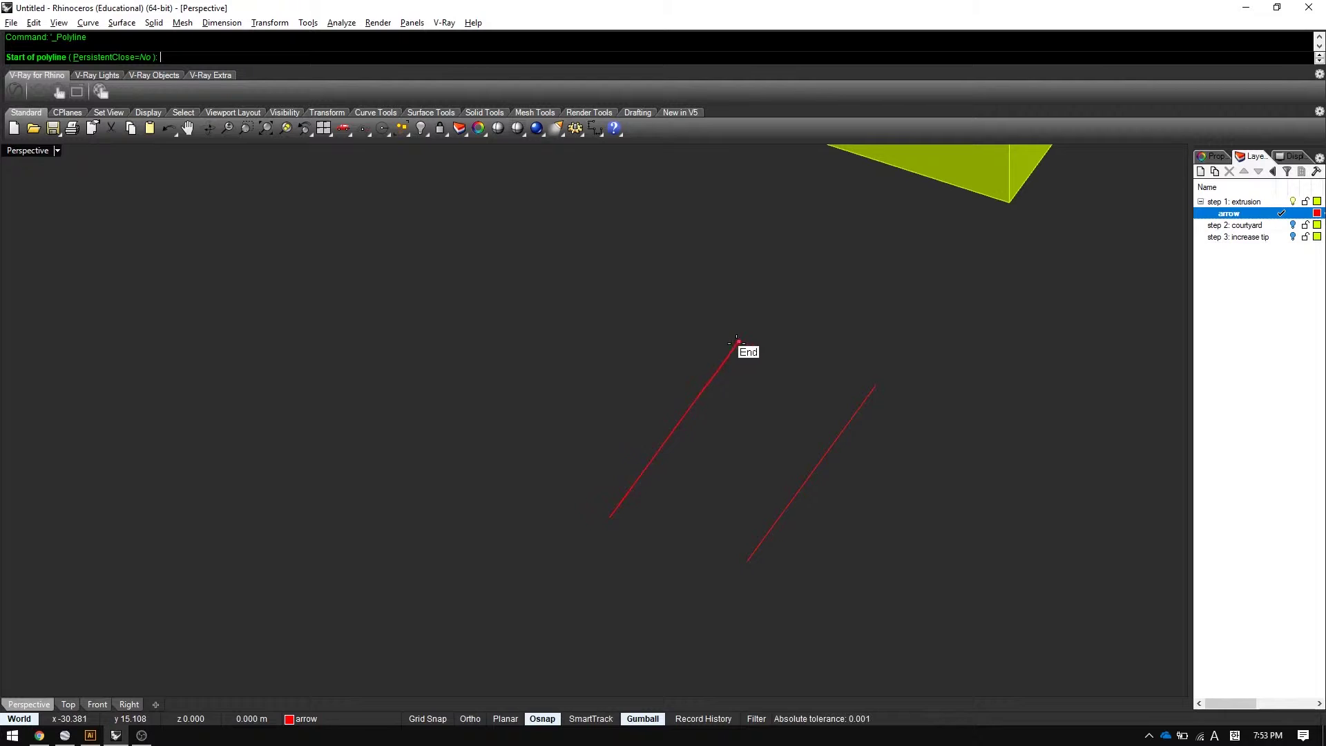
left_click(739, 342)
left_click(876, 384)
key("Return")
Copy the connecting line lower between the red lines as a crossbar.
left_click(848, 376)
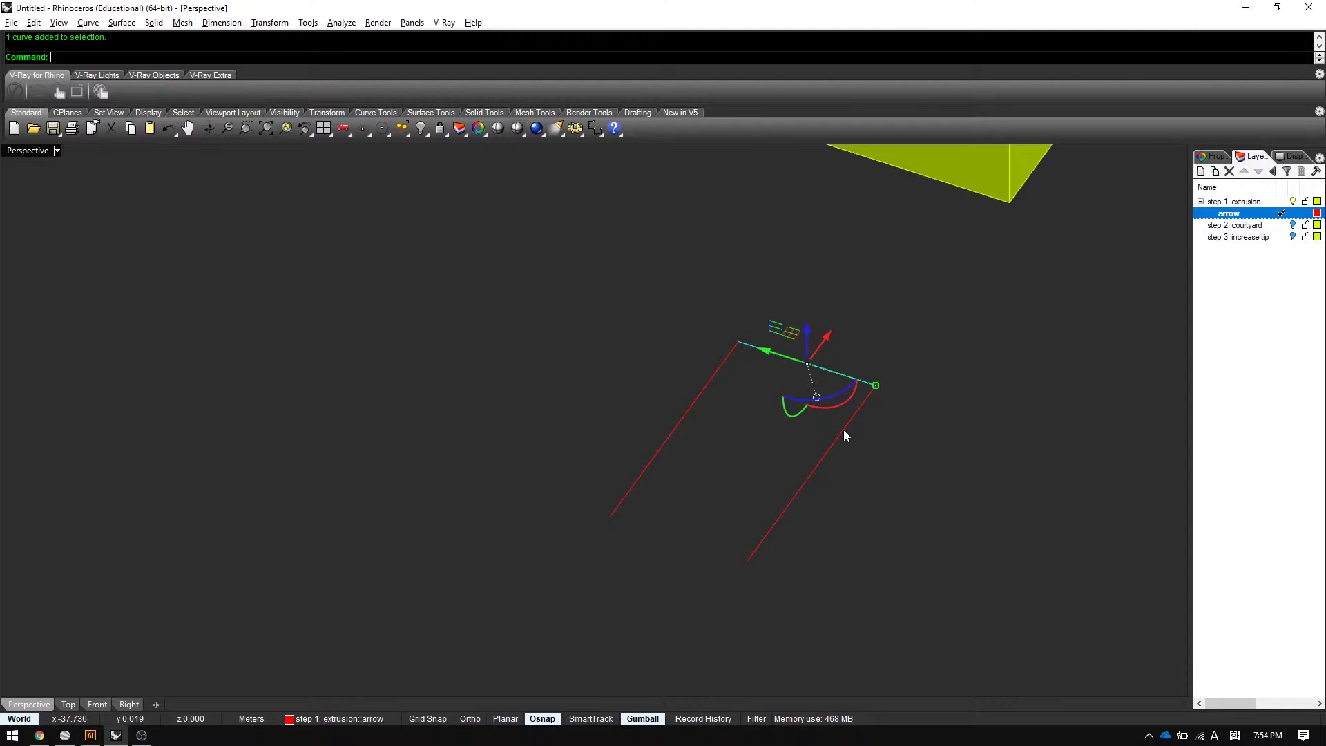
type("C")
key("Return")
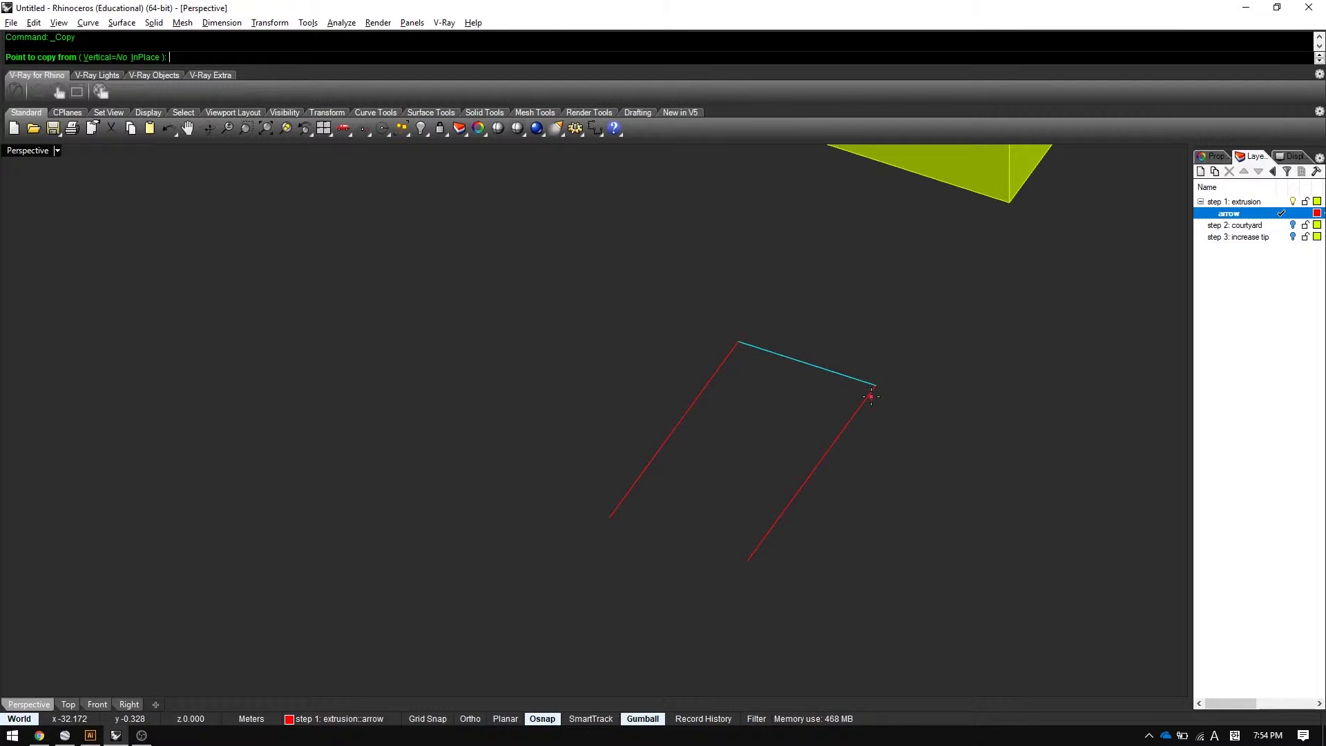
left_click(874, 386)
left_click(813, 470)
key("Return")
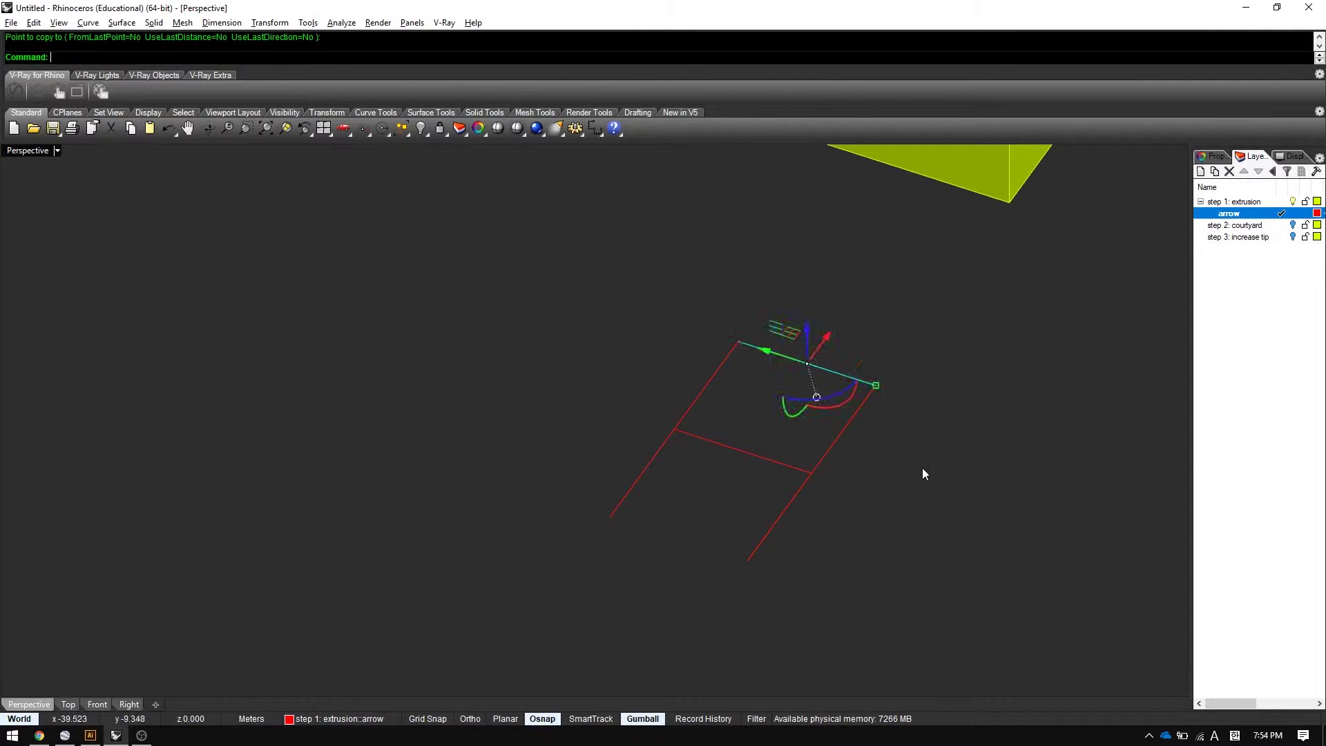
key("Escape")
Draw a three-point polyline triangle for the arrowhead from the crossbar's left end.
type("pl")
key("Return")
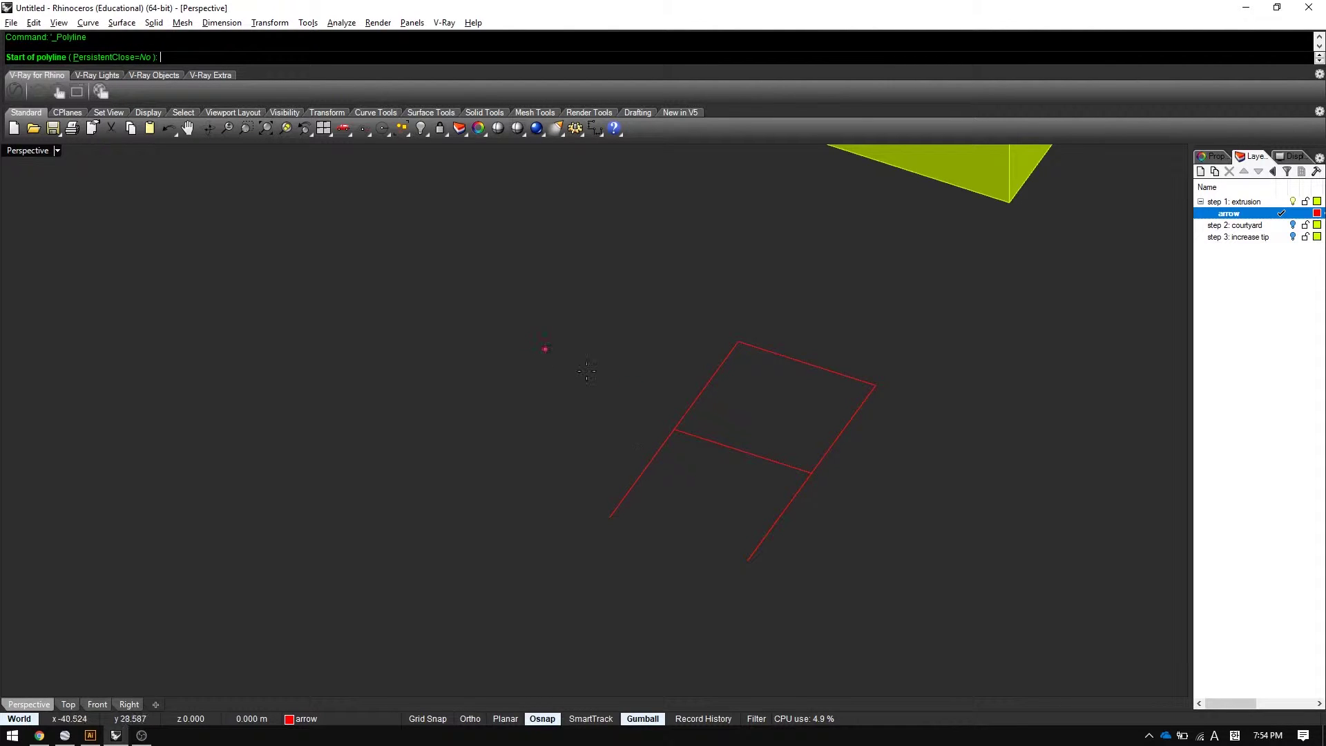
left_click(675, 432)
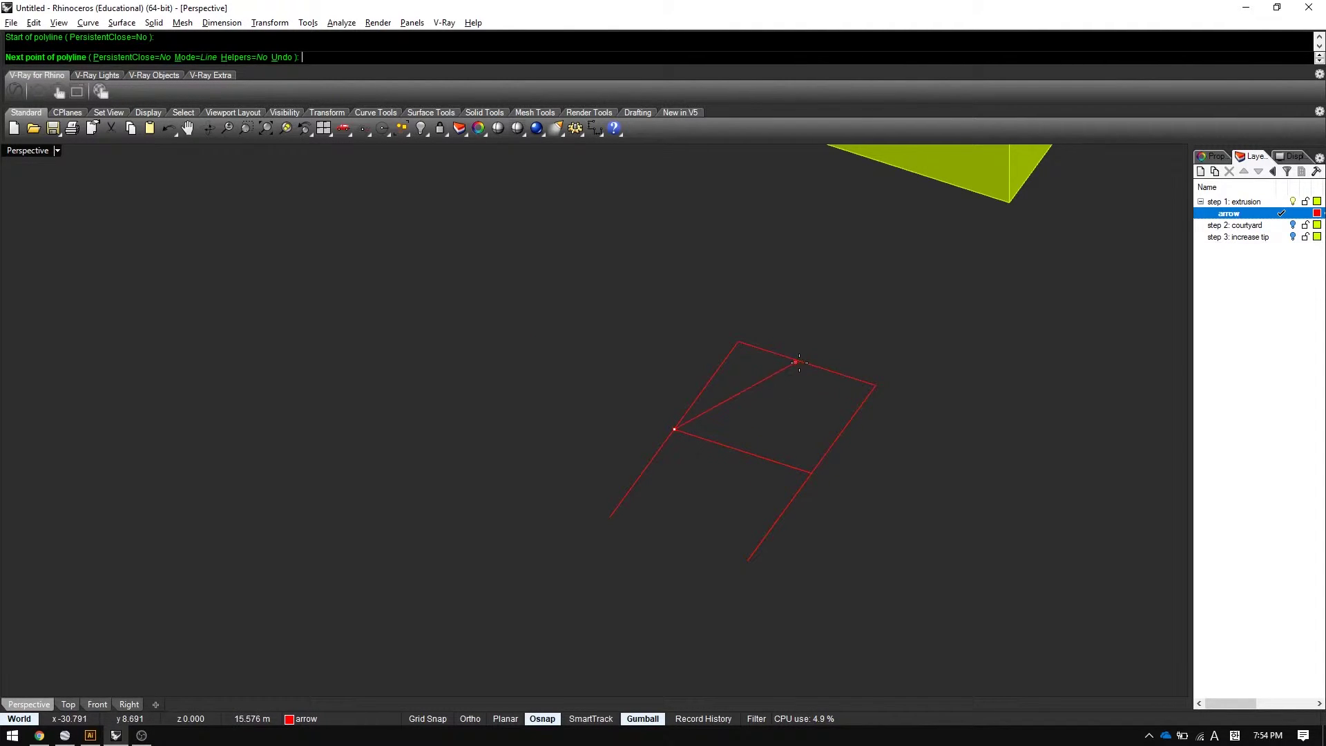
left_click(805, 366)
left_click(812, 473)
key("Return")
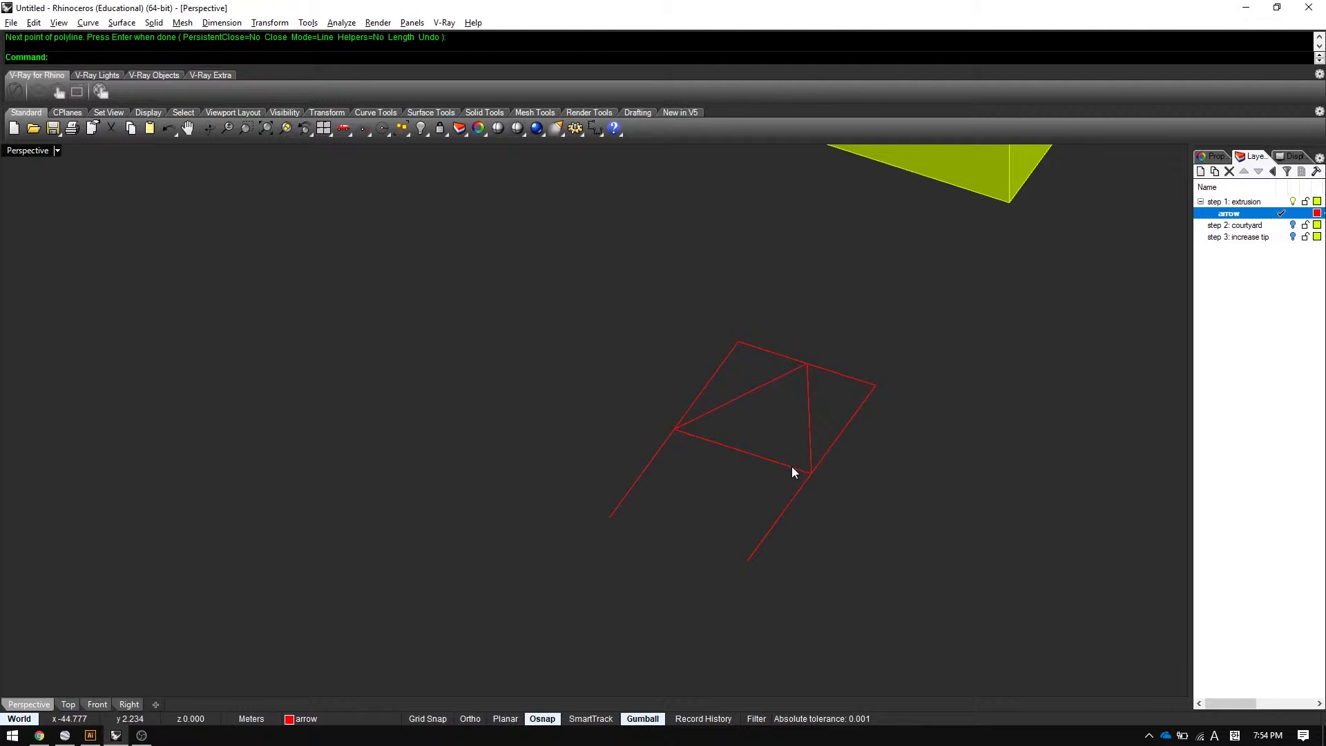
Widen the triangle and crossbar, then move the arrowhead onto the shaft's top end.
left_click(685, 433)
left_click(698, 418, "shift")
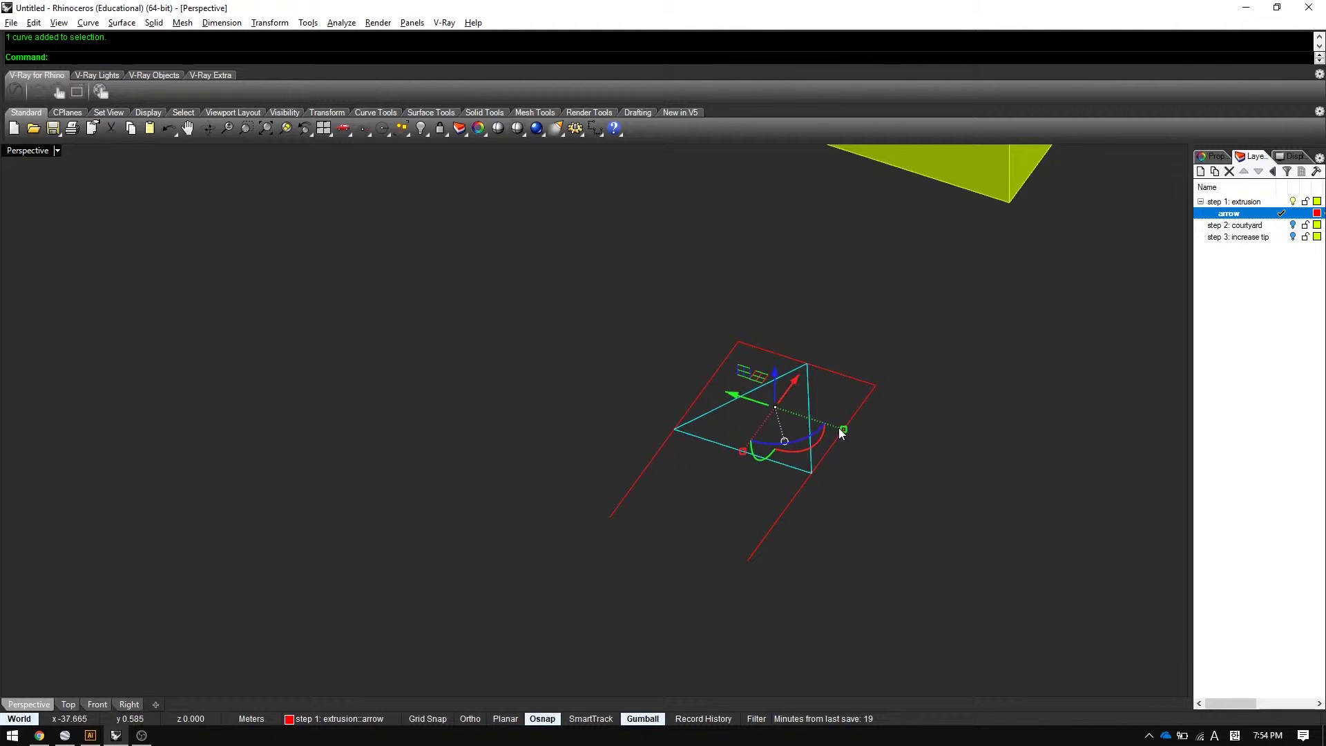
left_click_drag(841, 431, 898, 447)
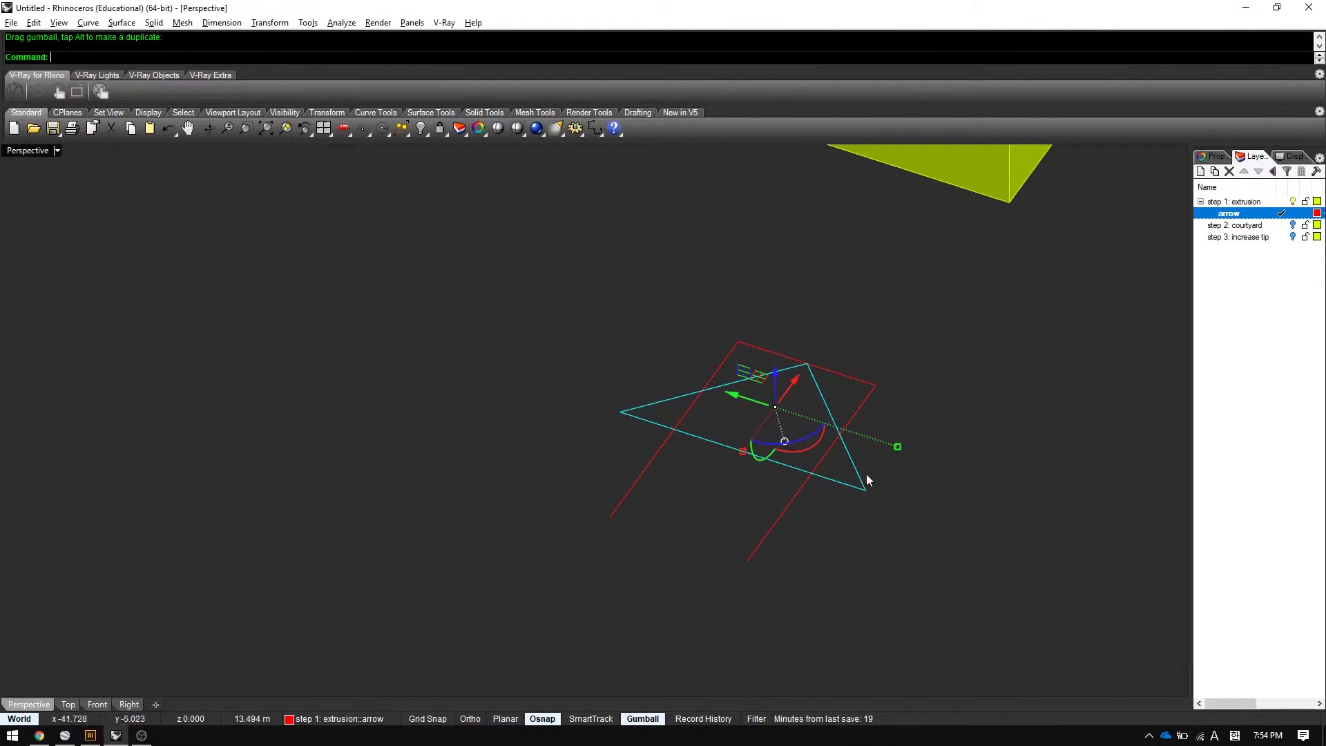
type("move")
key("Return")
left_click(811, 473)
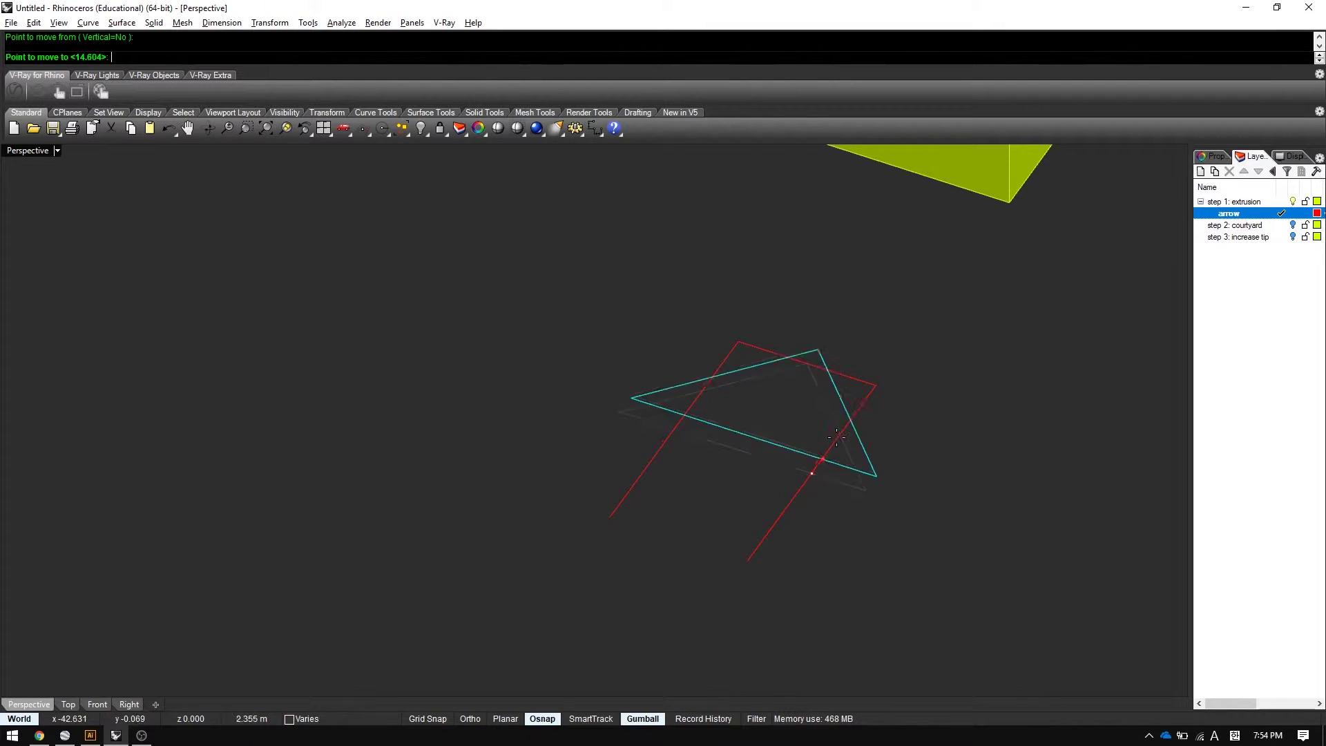
left_click(874, 387)
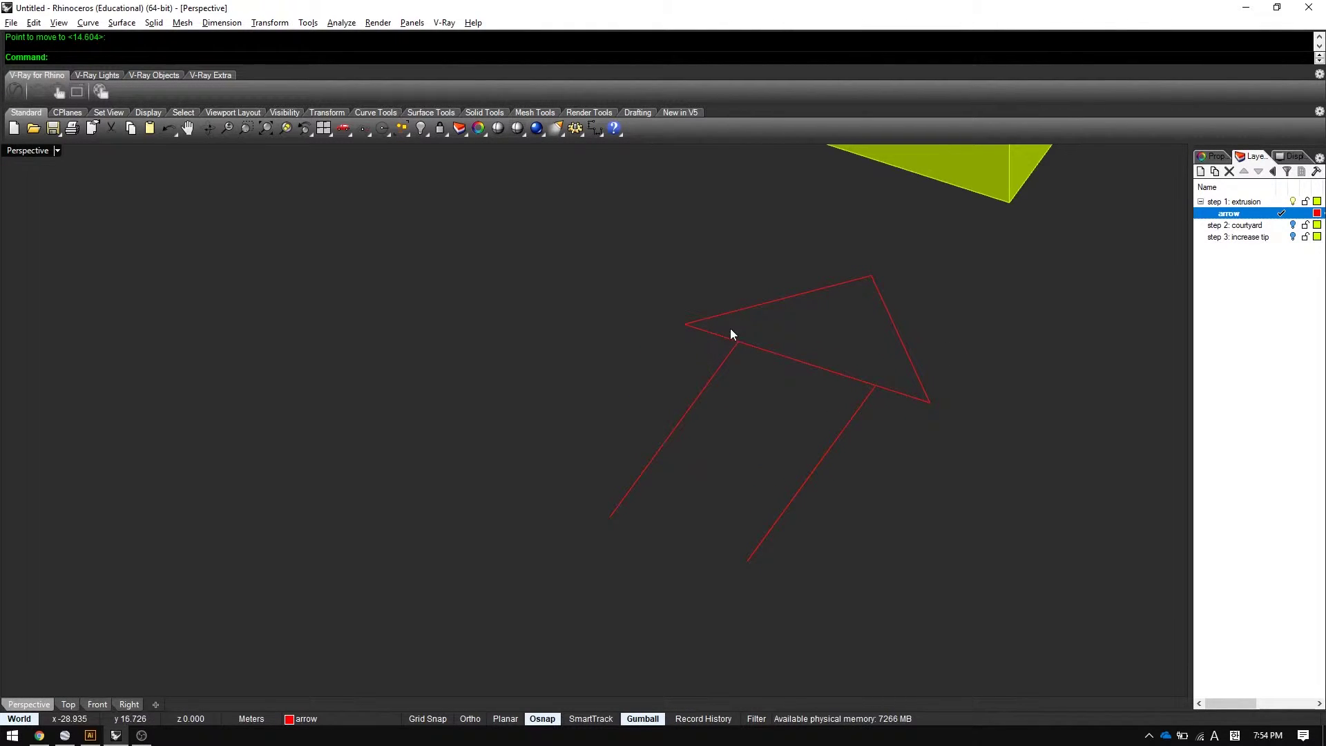
Move the leftover crossbar down to close the shaft's bottom end.
left_click_drag(731, 329, 887, 429)
key("Return")
left_click(875, 385)
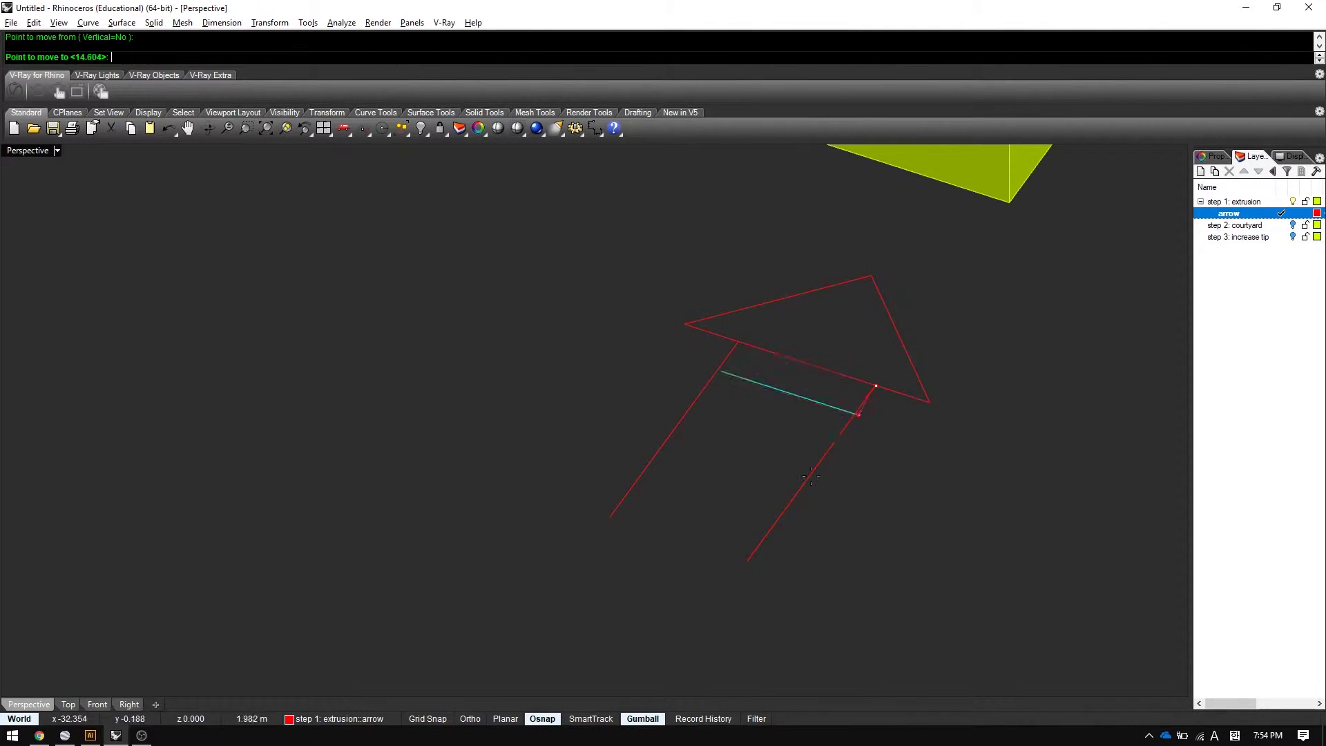
left_click(749, 560)
Trim the arrowhead base inside the shaft, leaving six clean arrow curves.
left_click_drag(816, 599, 626, 508)
type("trim")
key("Return")
left_click(830, 371)
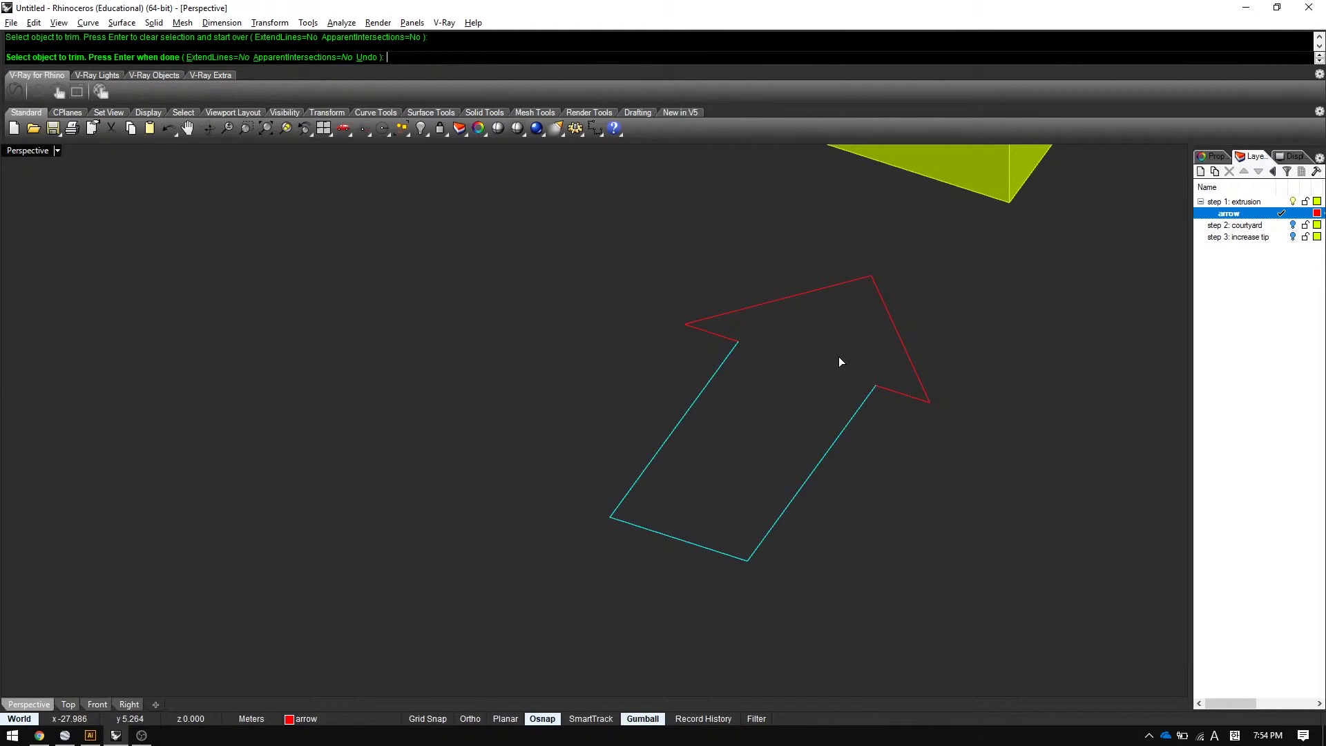
key("Return")
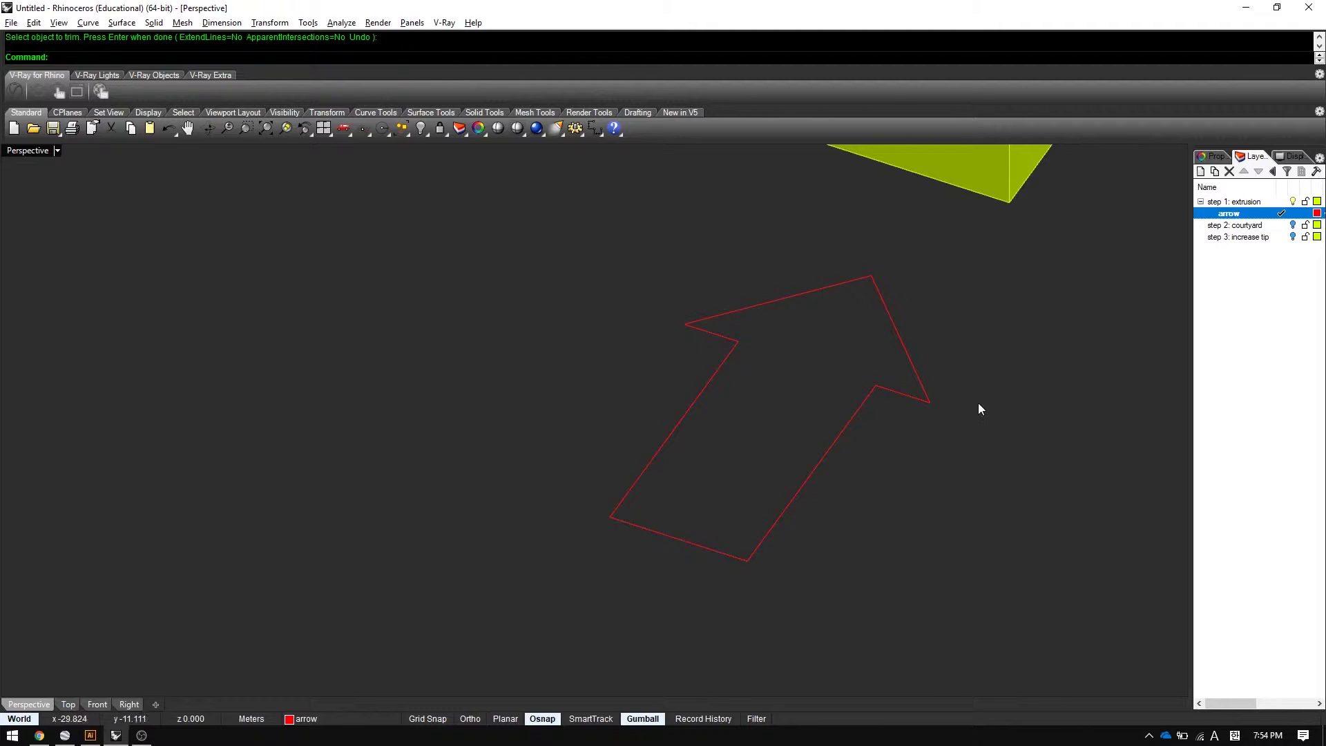
left_click_drag(578, 586, 584, 587)
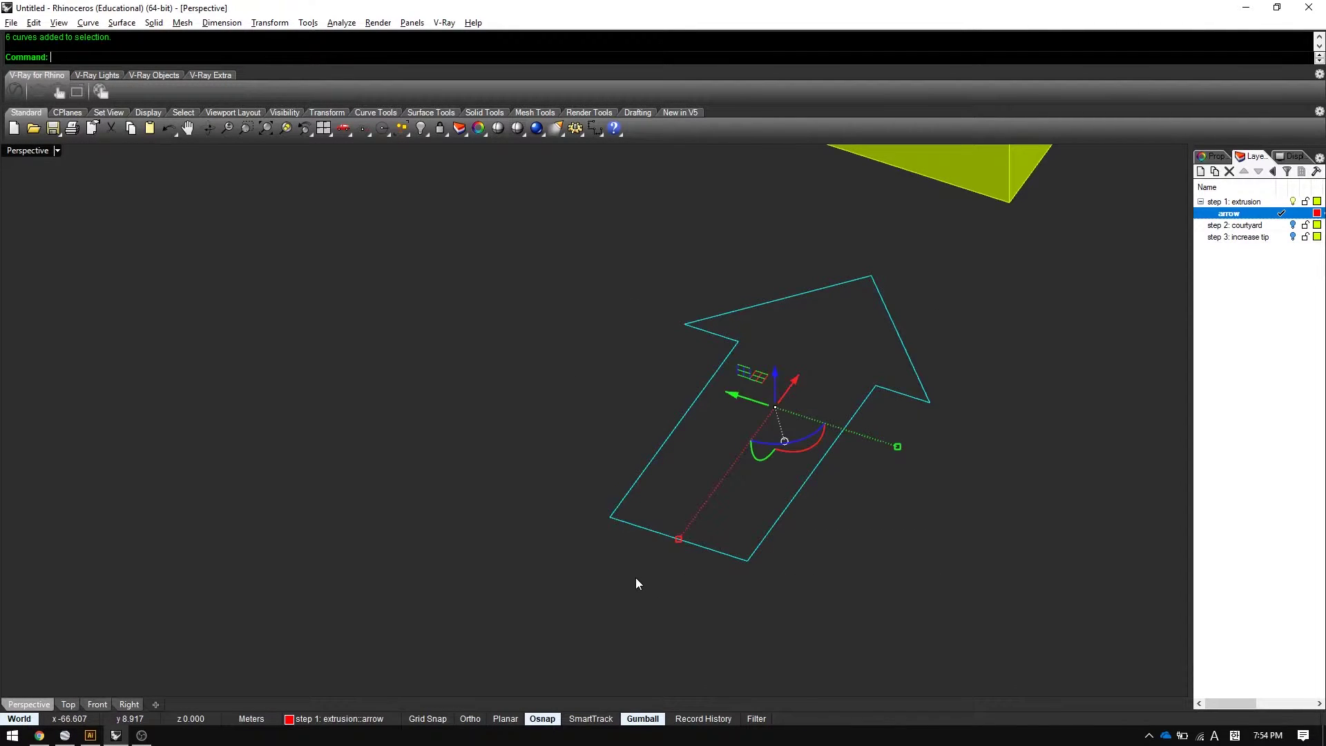
Join the six curves, fill them with a Planar surface, and delete the outline curve.
type("j")
key("Return")
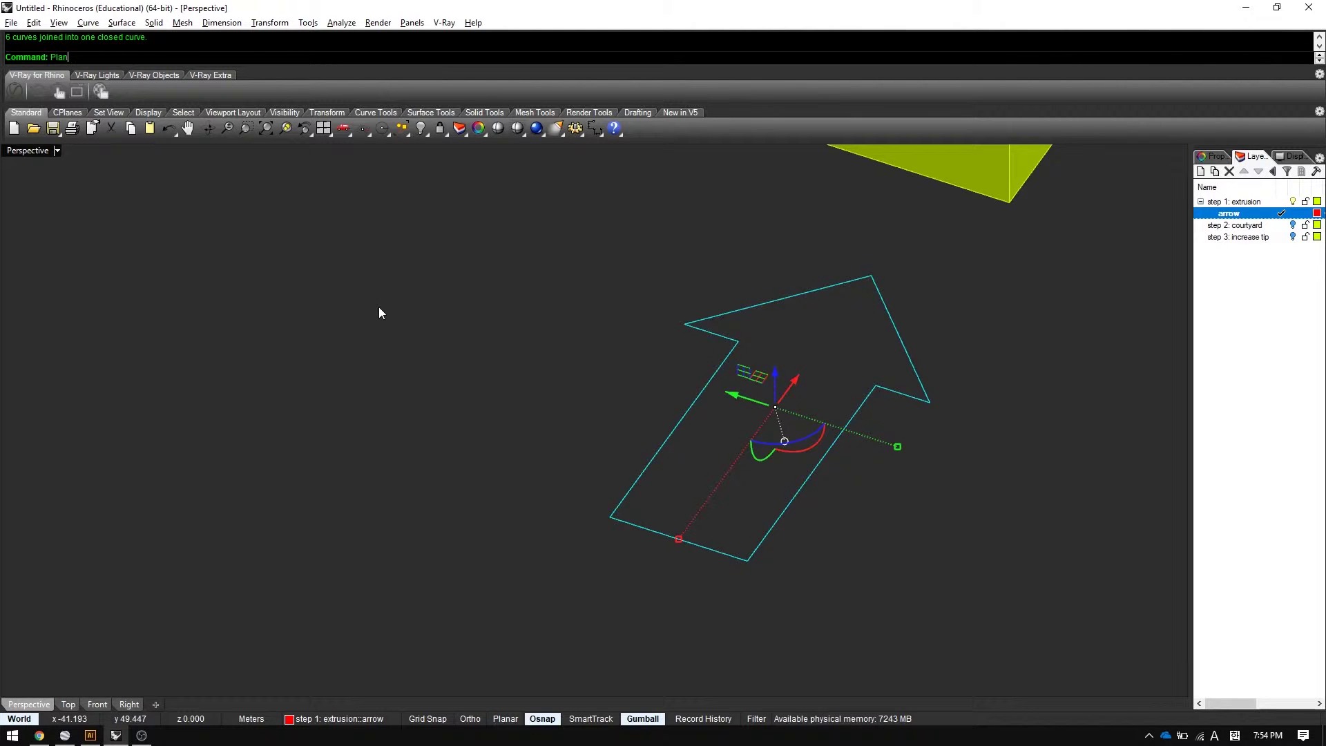
type("Planar")
key("Return")
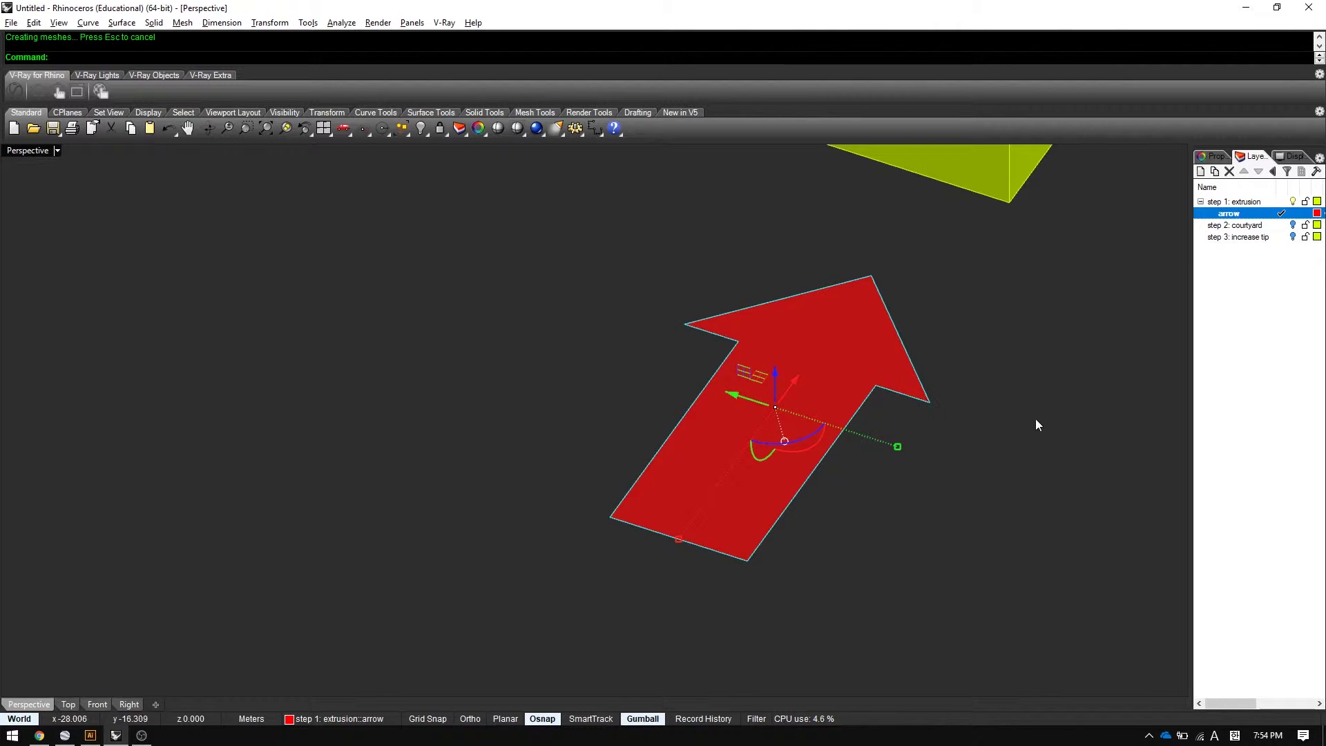
key("Delete")
left_click(773, 498)
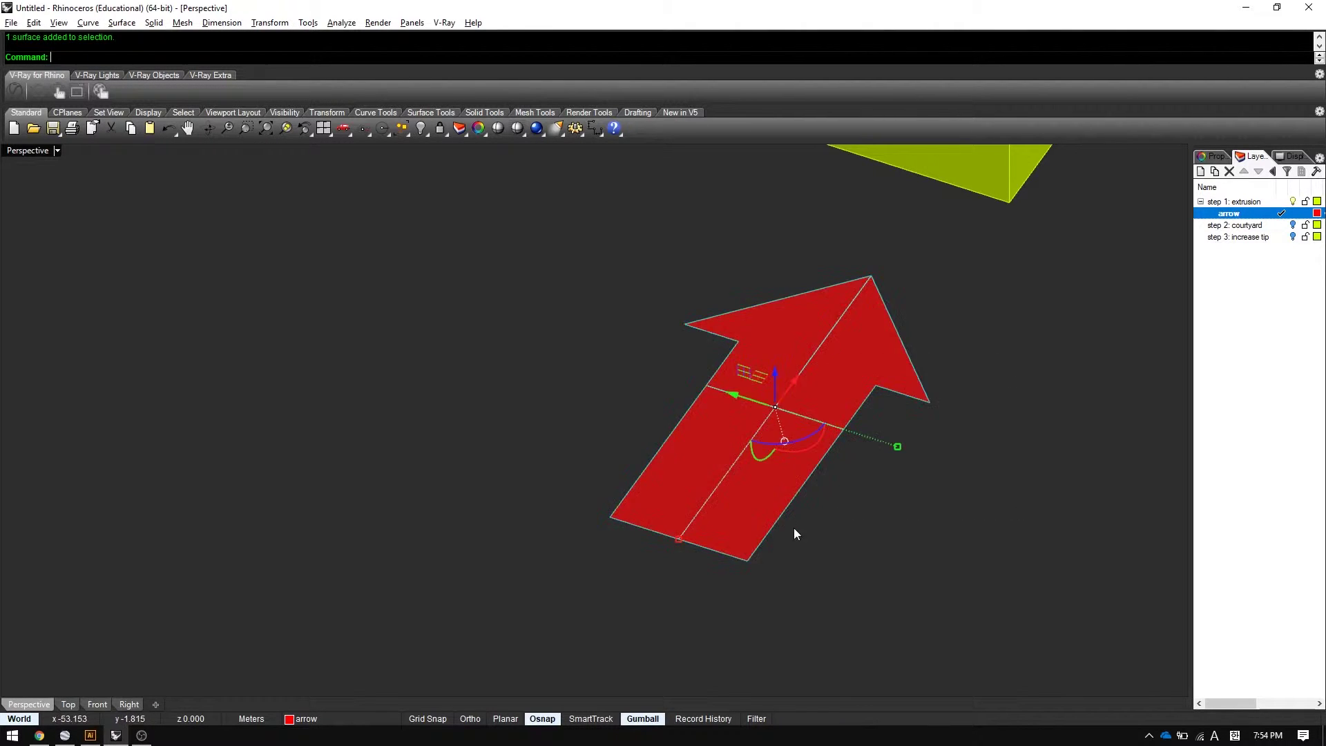
right_click_drag(794, 530, 652, 516, "shift")
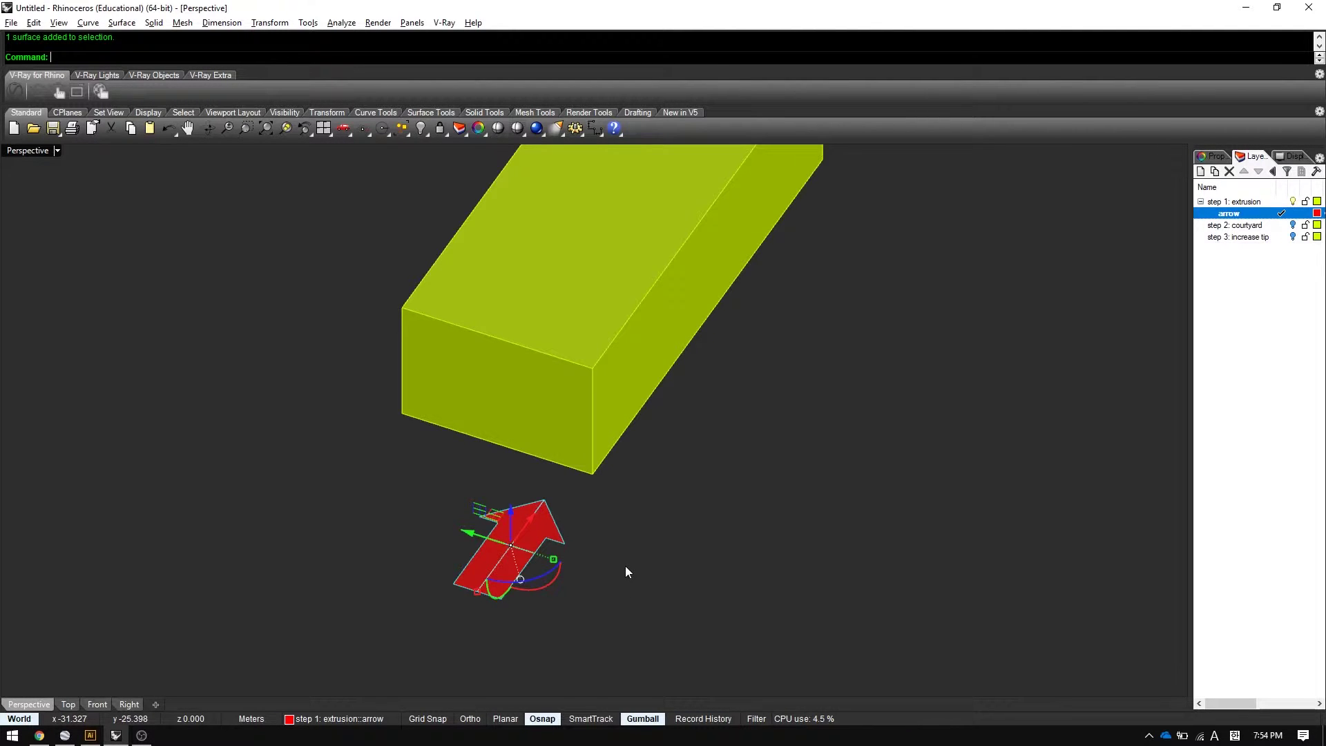
Run ProjectToCPlane on the arrow, keeping the original, then frame the box and arrow.
type("rojectto")
key("Return")
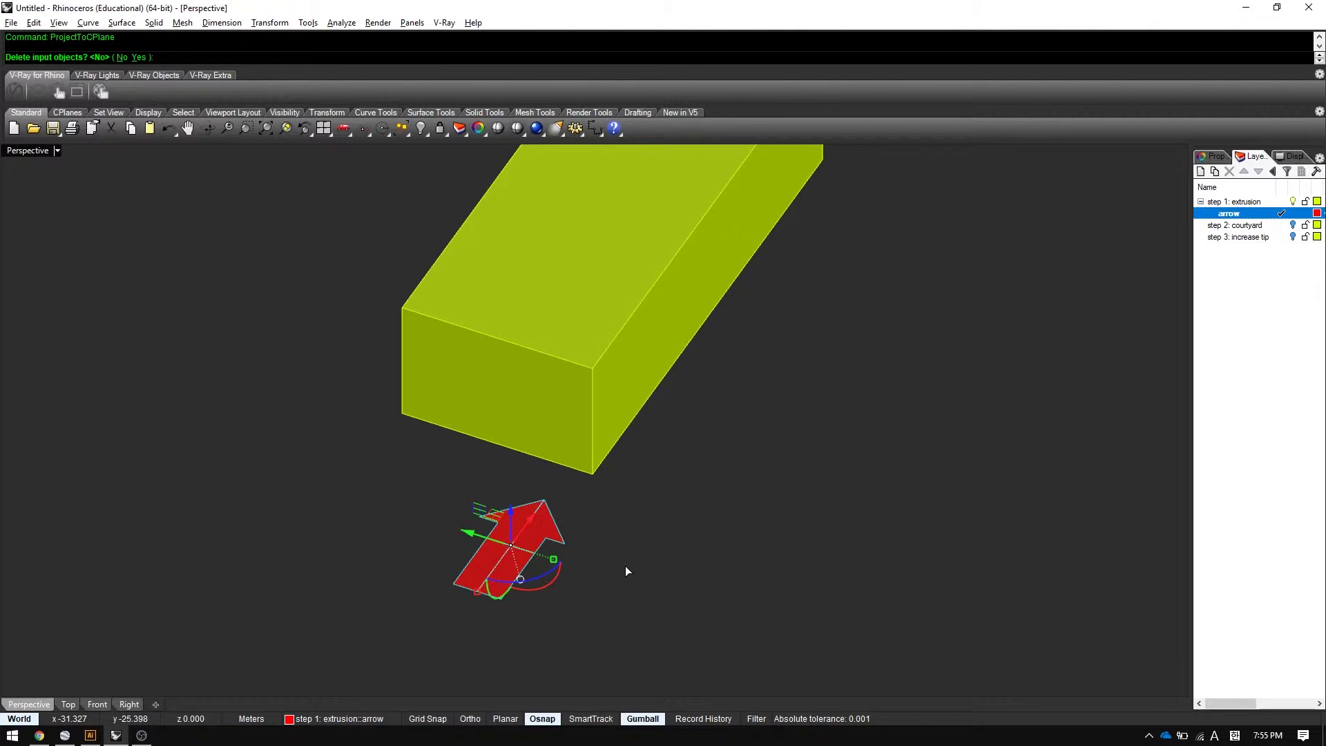
left_click(138, 61)
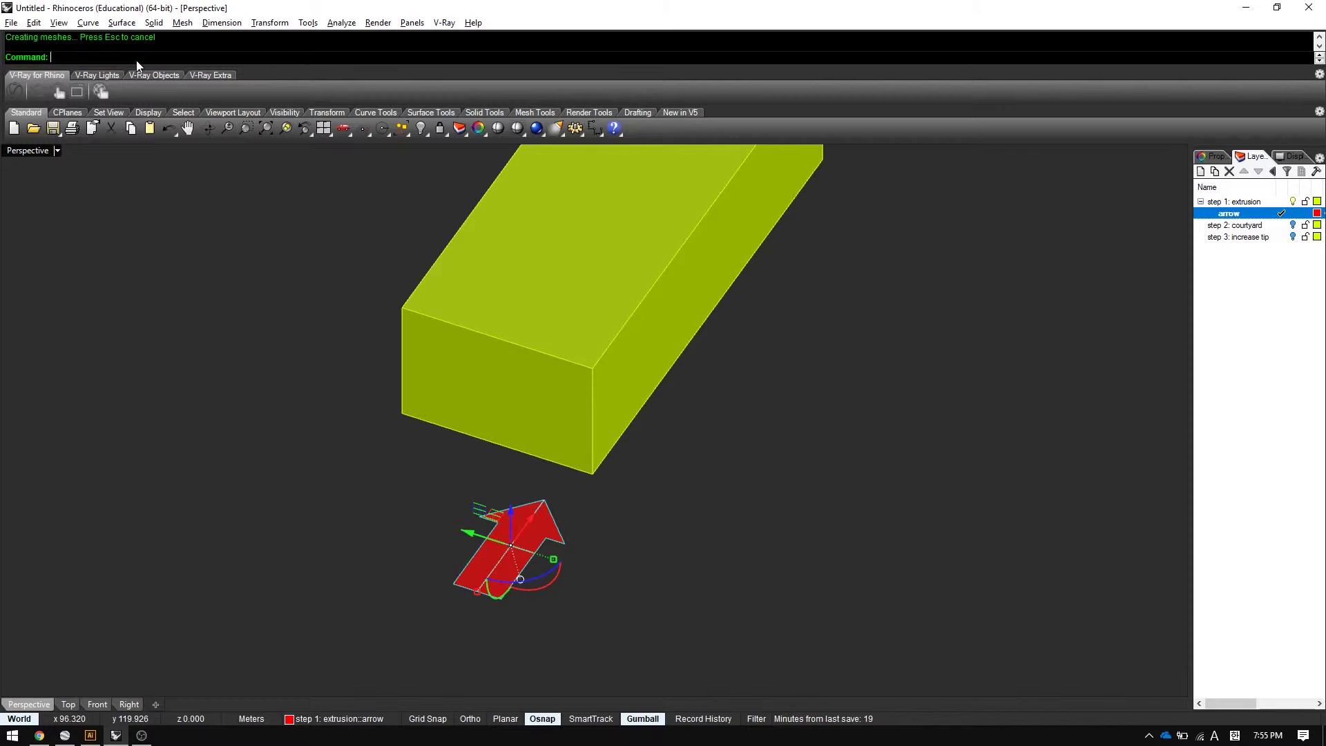
left_click(708, 529)
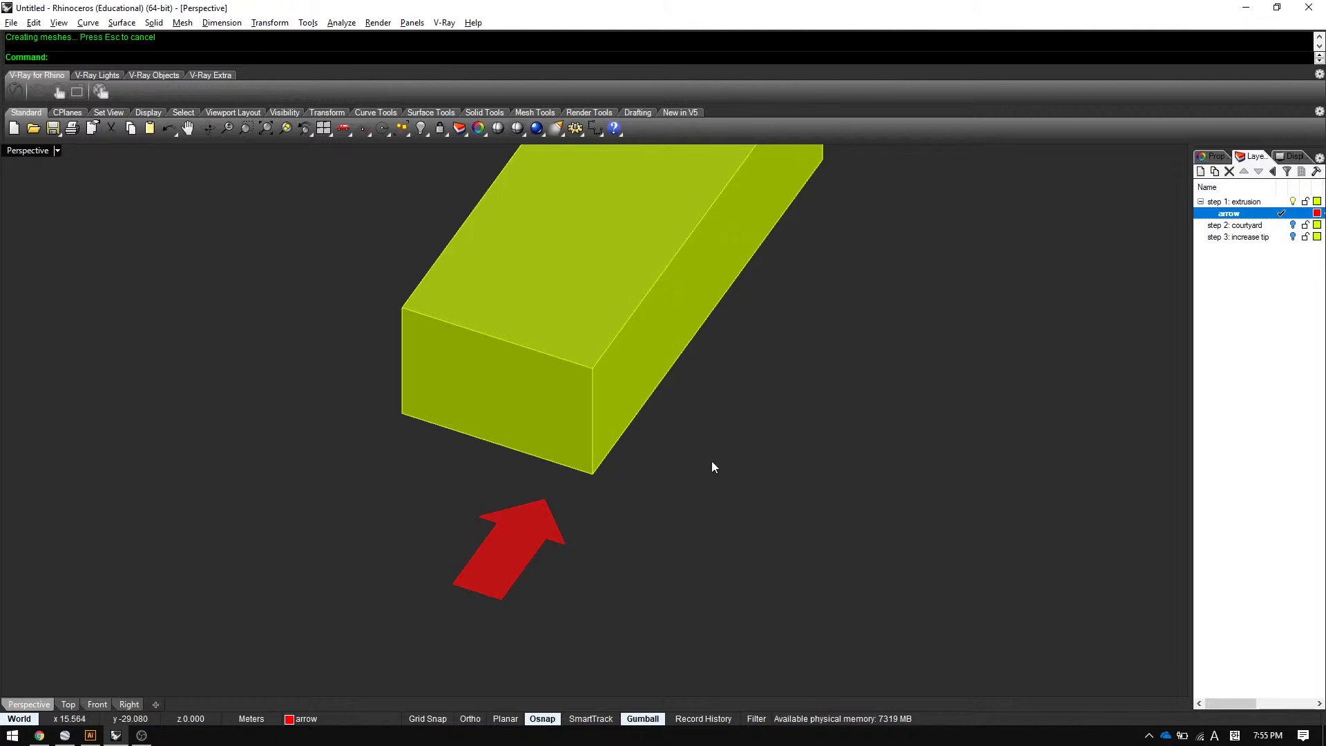
scroll(711, 461, "down", 3)
right_click_drag(761, 374, 660, 375, "shift")
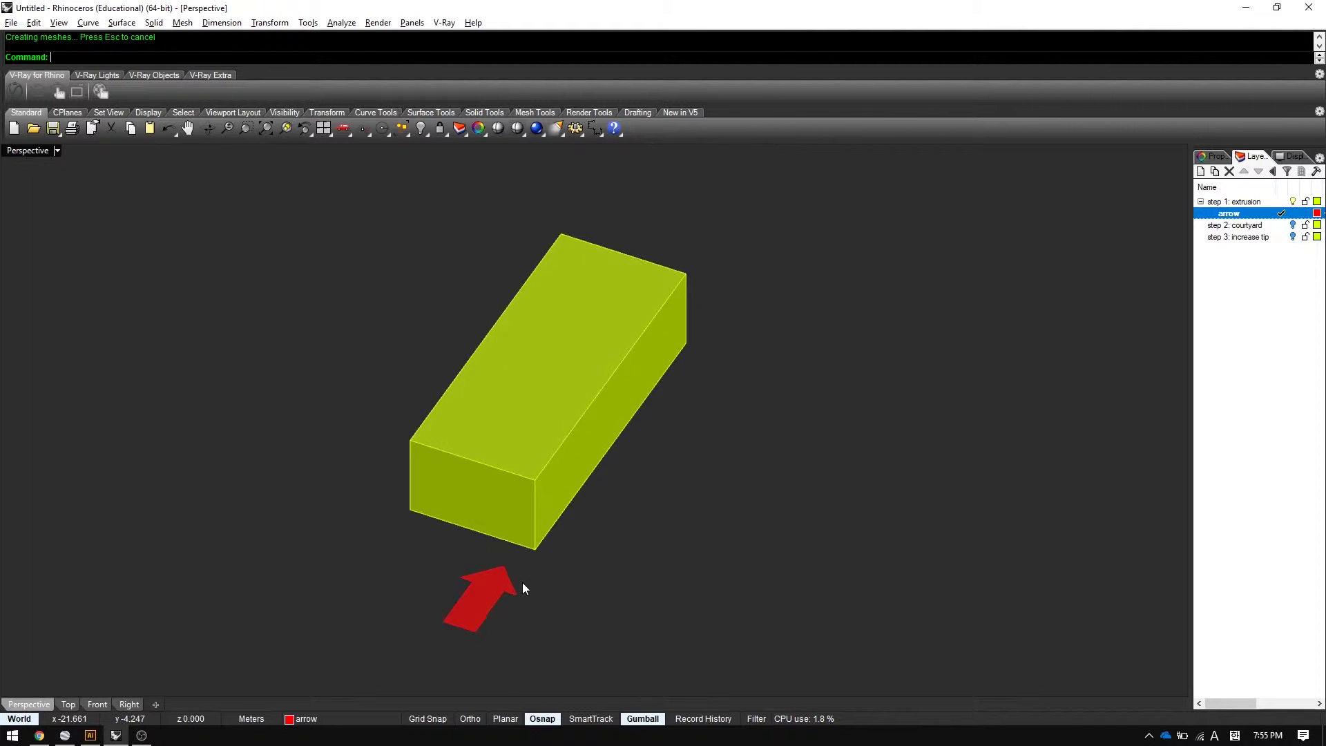
left_click(494, 586)
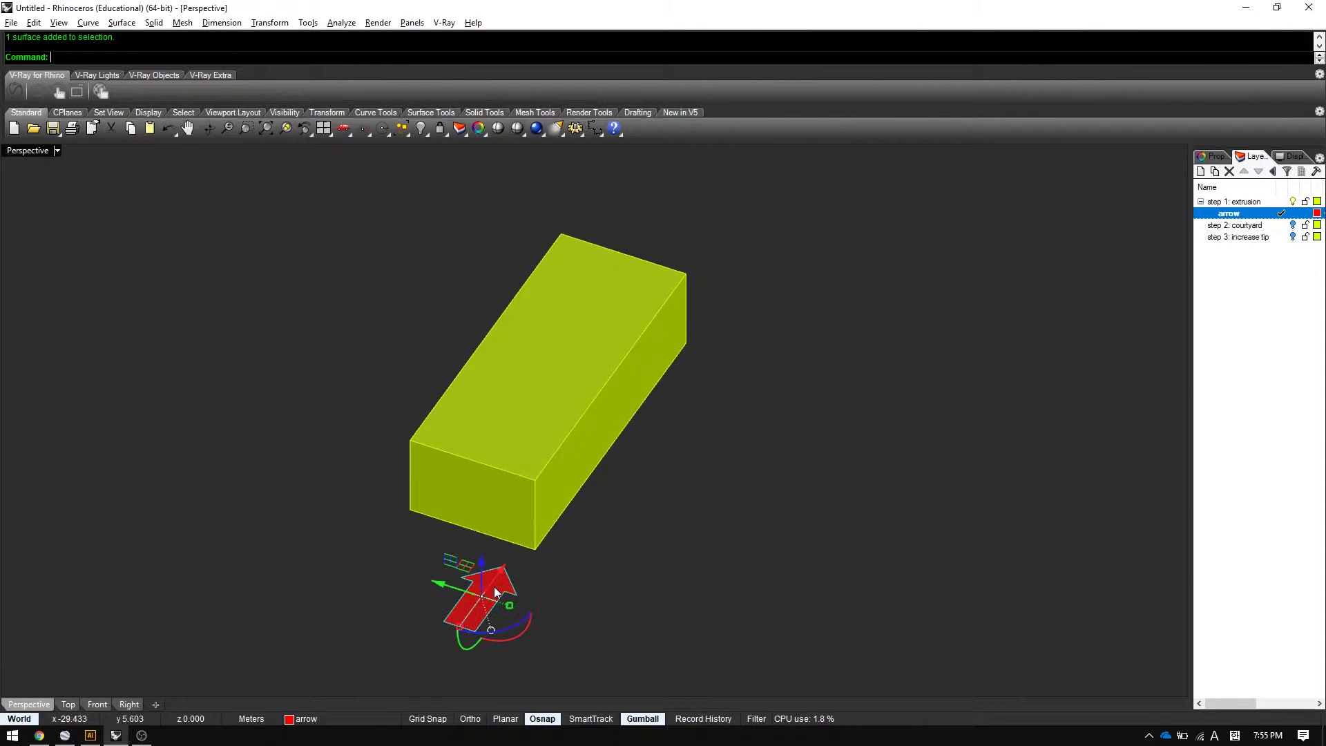
Rotate the red arrow 90° then 180° with the gumball so it stands pointing up.
left_click(460, 644)
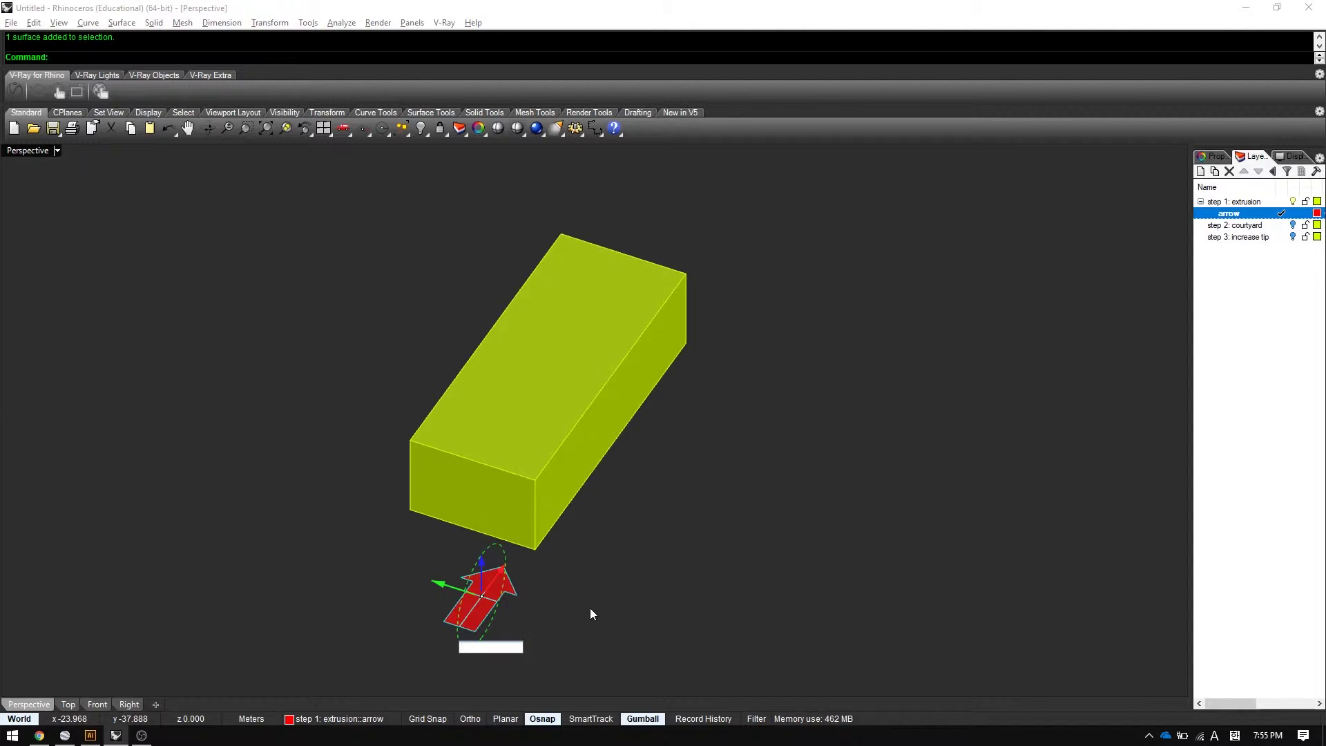
type("90")
key("Return")
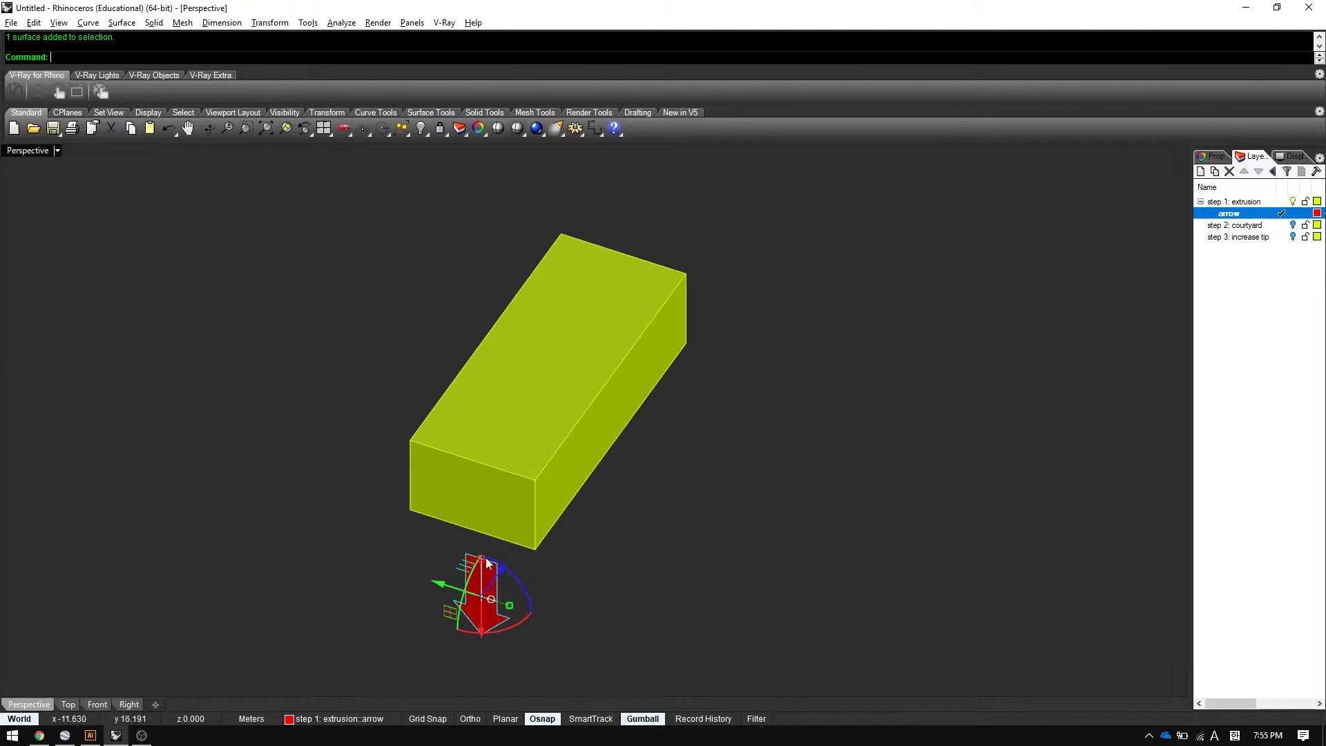
left_click(460, 610)
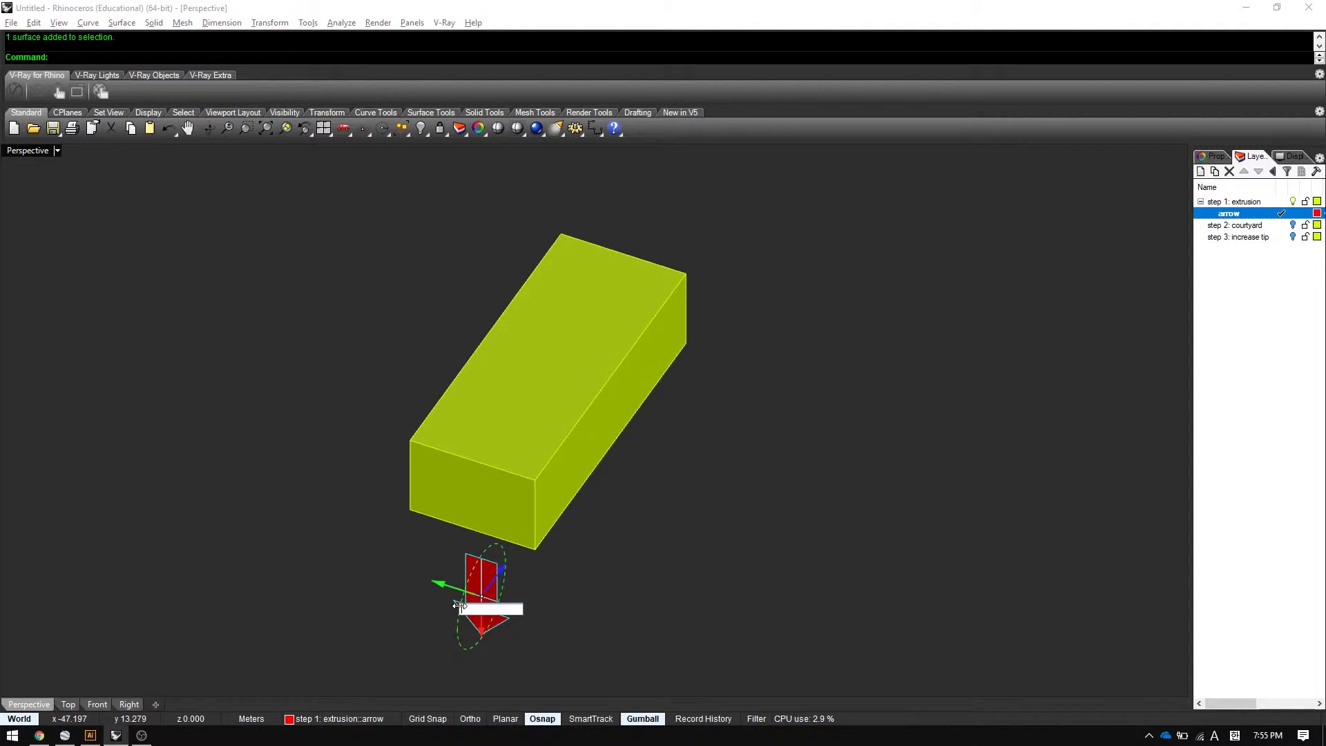
type("180")
key("Return")
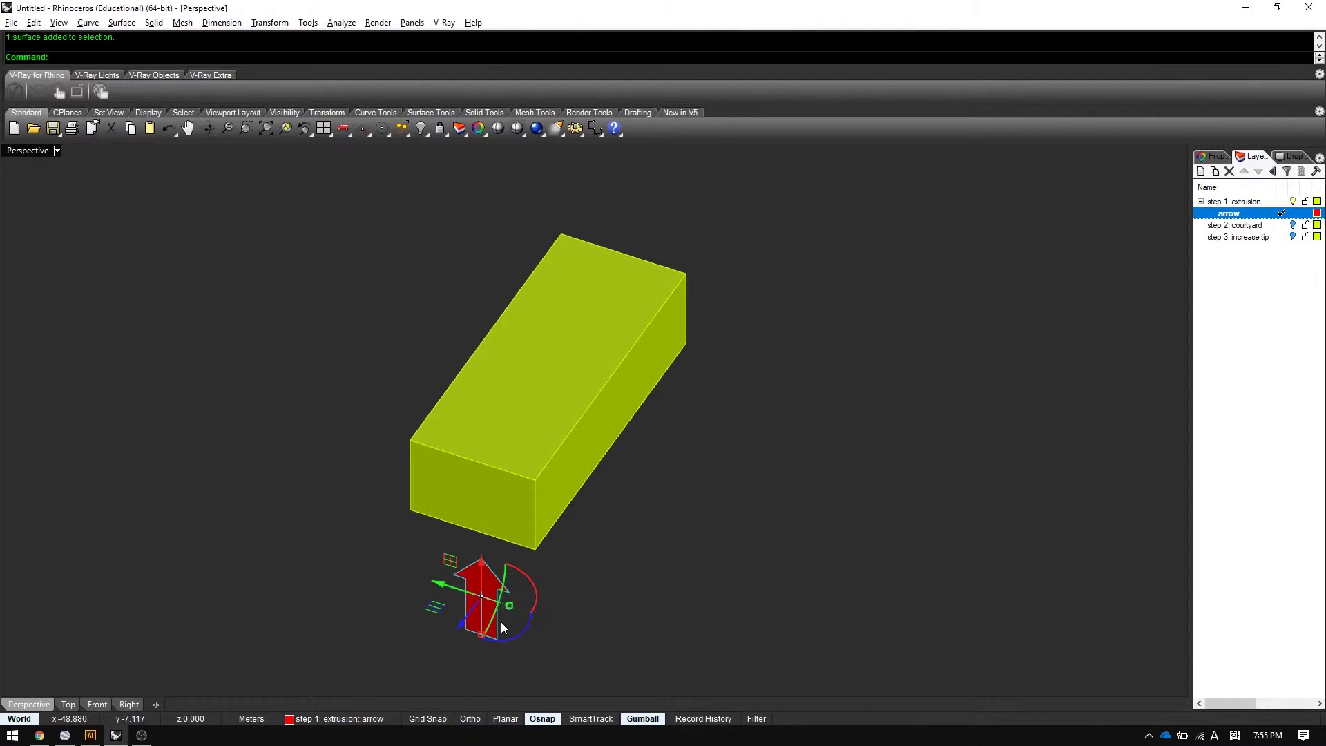
Move the arrow to the box's front edge midpoint, nudged out in front of the face.
type("m")
key("Return")
left_click(481, 634)
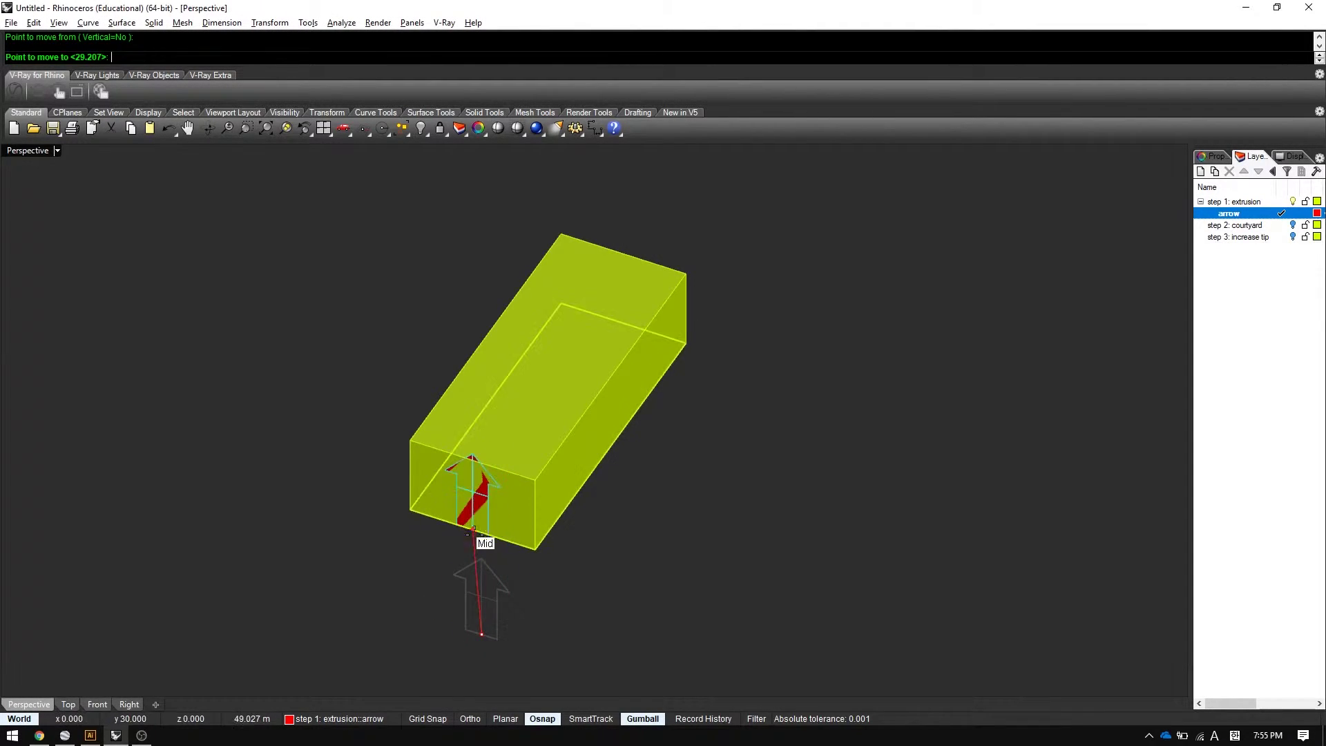
left_click(474, 529)
left_click_drag(461, 487, 437, 541)
left_click(549, 563)
left_click(471, 554)
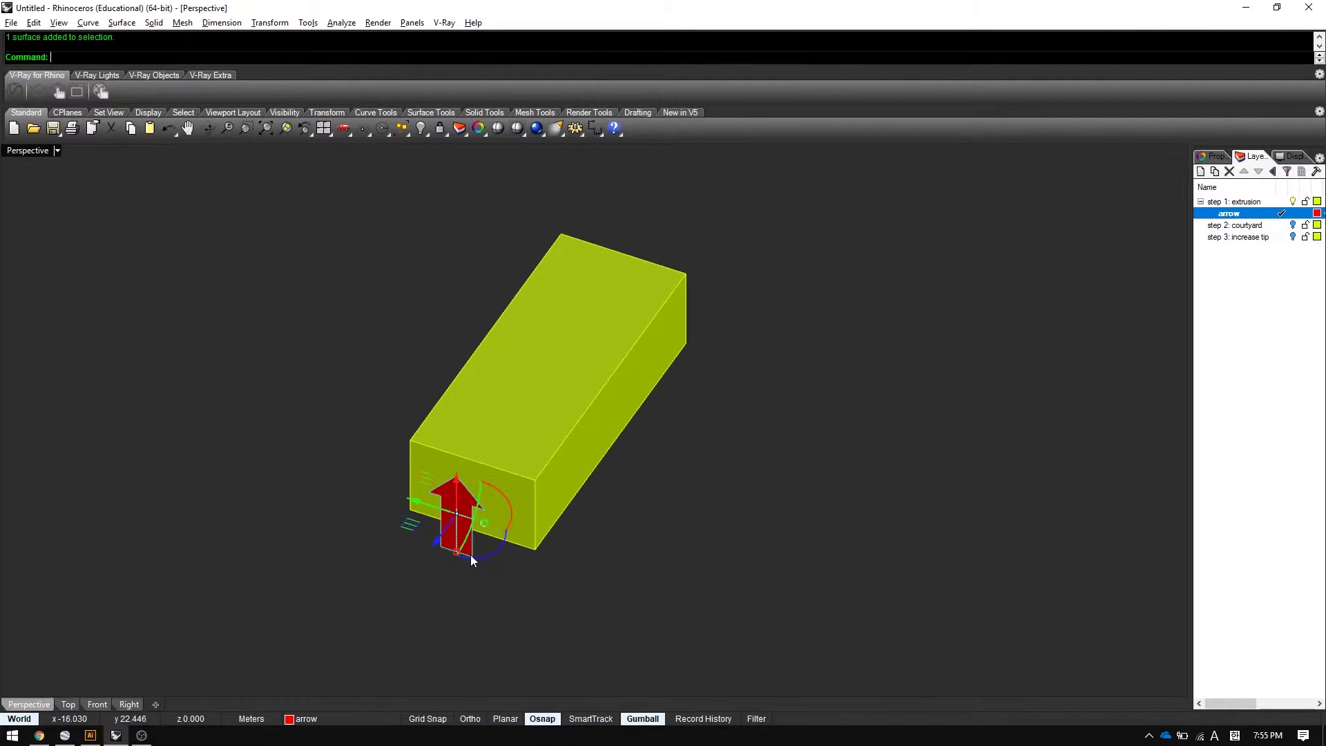
Copy the arrow to the midpoint of the box's long right side.
type("copy")
key("Return")
left_click(457, 551)
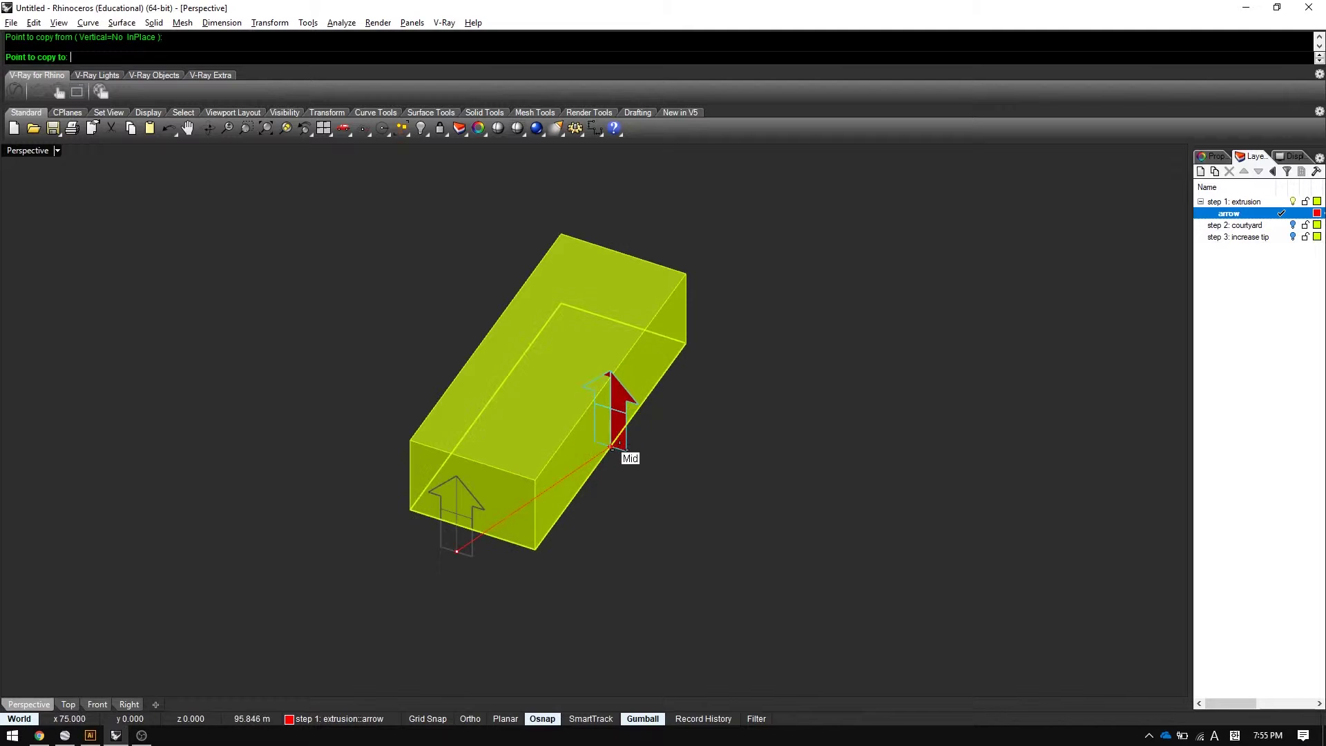
left_click(612, 448)
key("Return")
Rotate the copied arrow 90° and slide it along the box's long side.
left_click(608, 431)
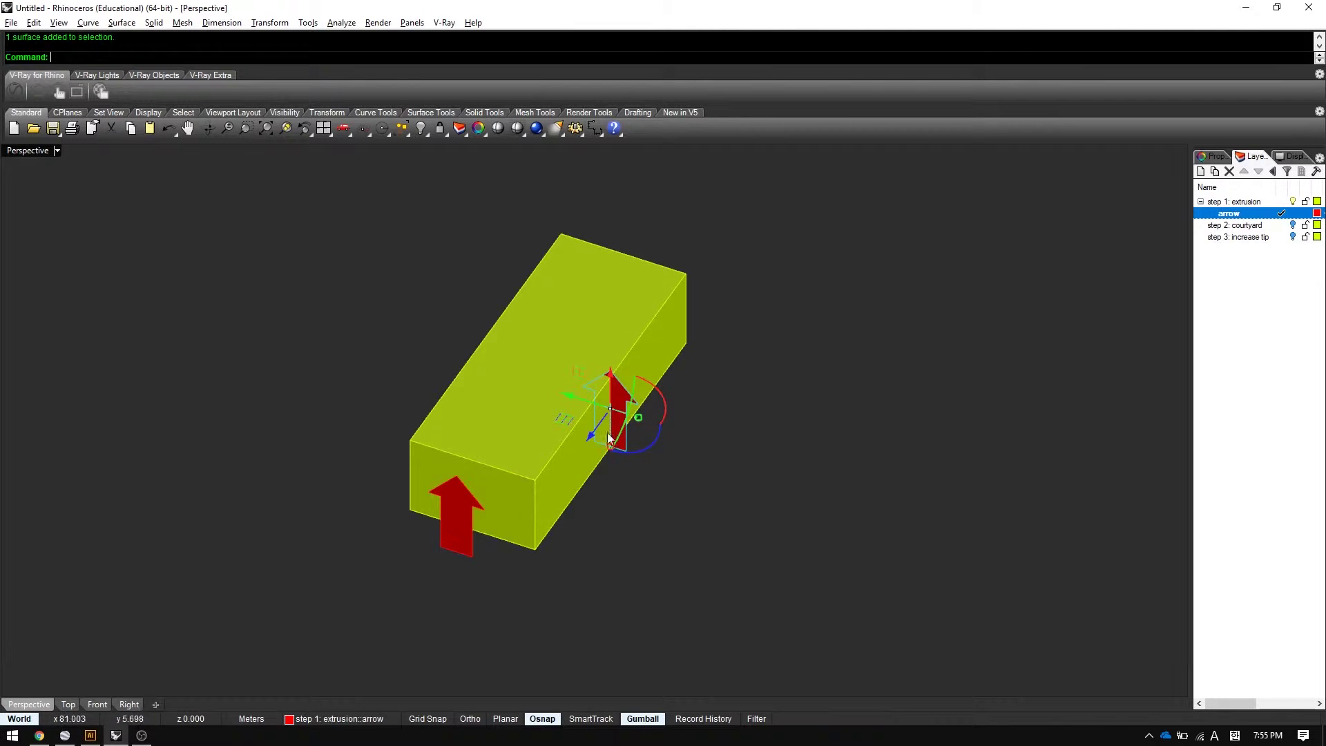
left_click(661, 399)
type("90")
key("Return")
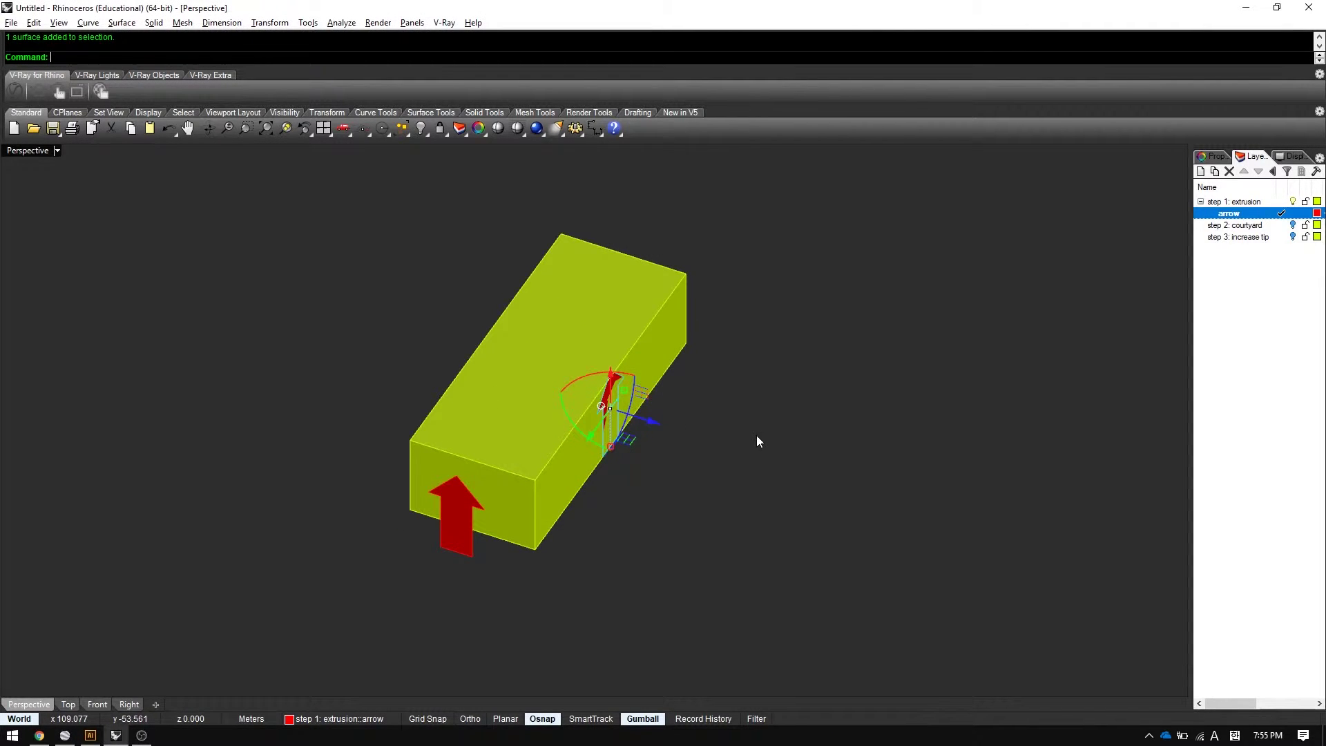
mouse_move(655, 422)
left_mouse_down()
mouse_move(688, 422)
mouse_move(666, 413)
left_mouse_up()
left_click(649, 429)
left_click(742, 388)
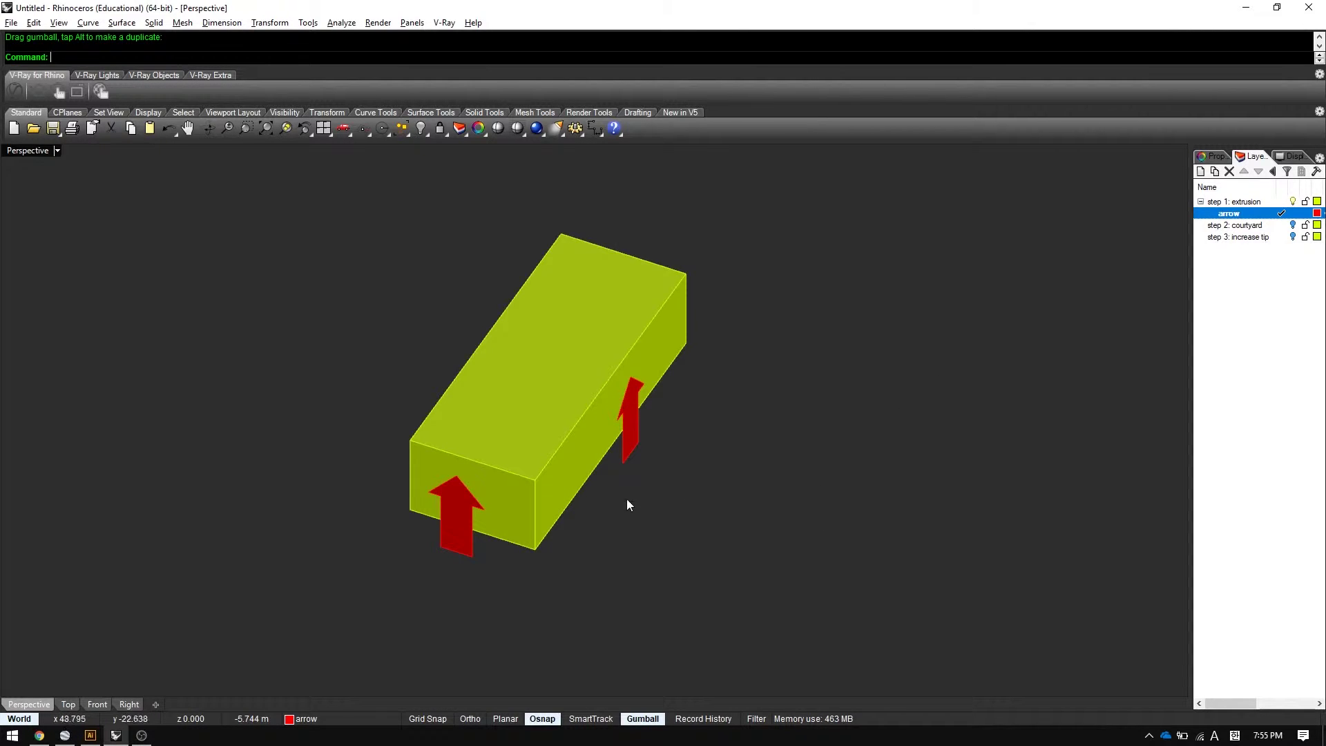
Duplicate the arrow layer with its objects as 'arrow - Copy' under step 2: courtyard.
left_click(442, 532)
left_click(968, 397)
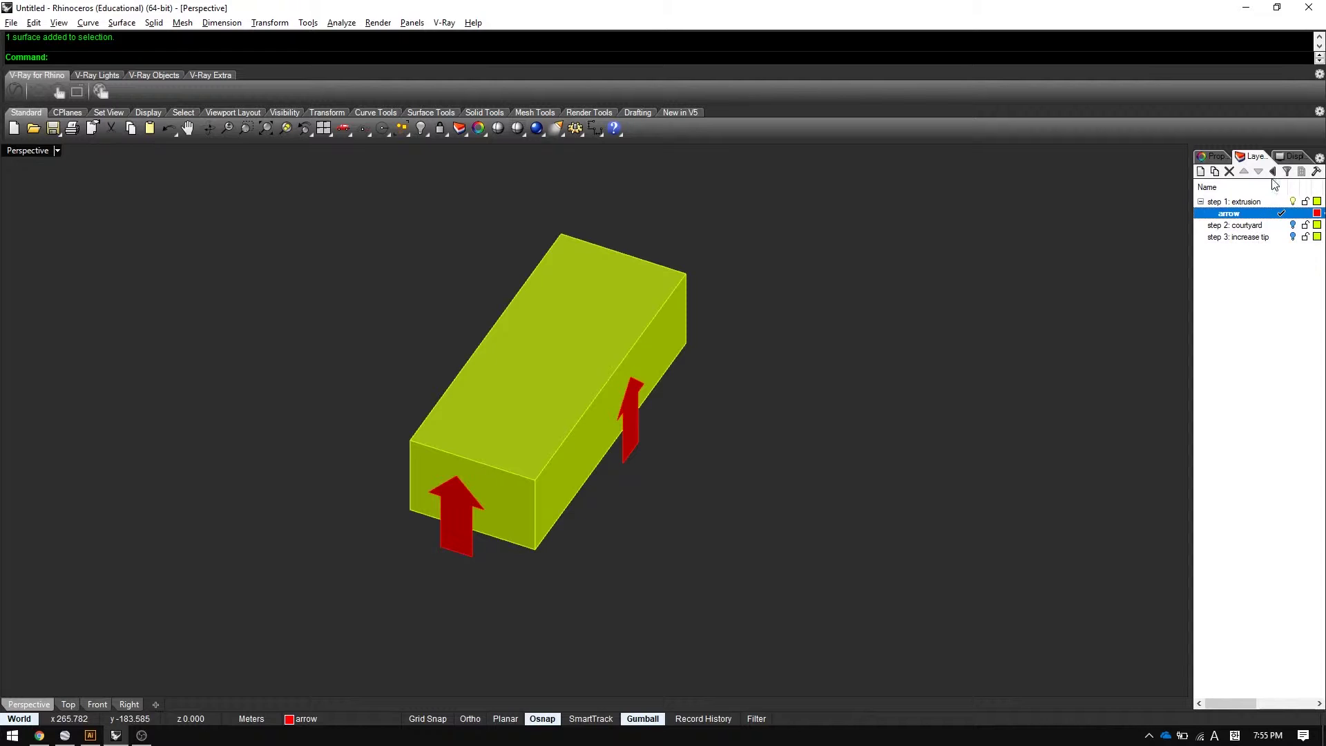
right_click(1243, 215)
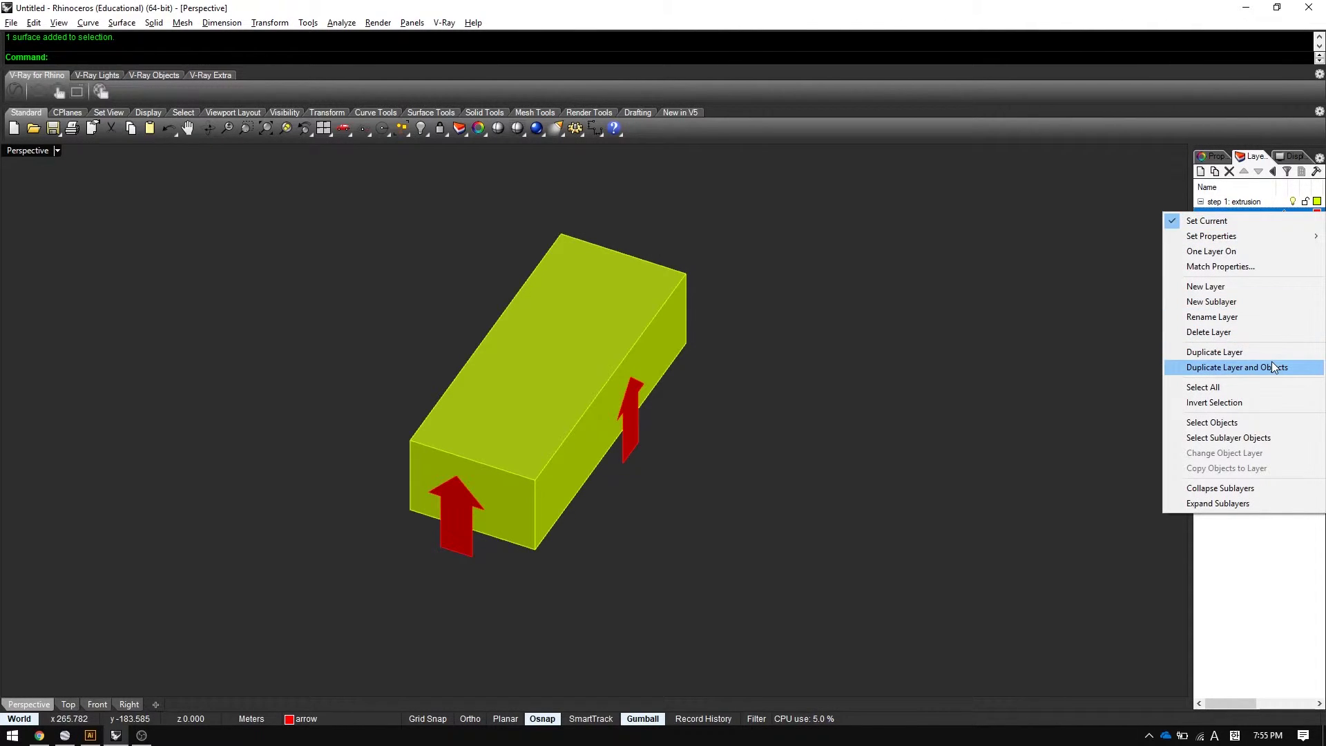
left_click(1225, 370)
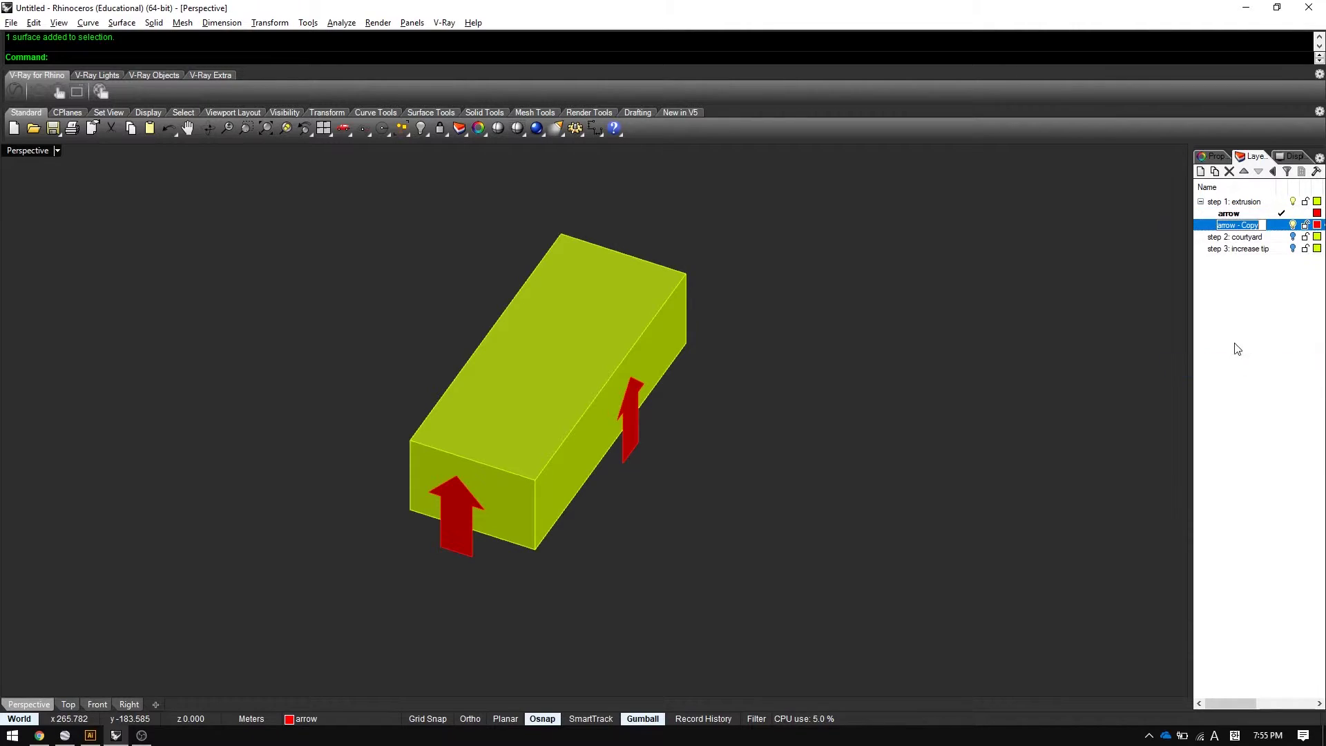
left_click(1255, 298)
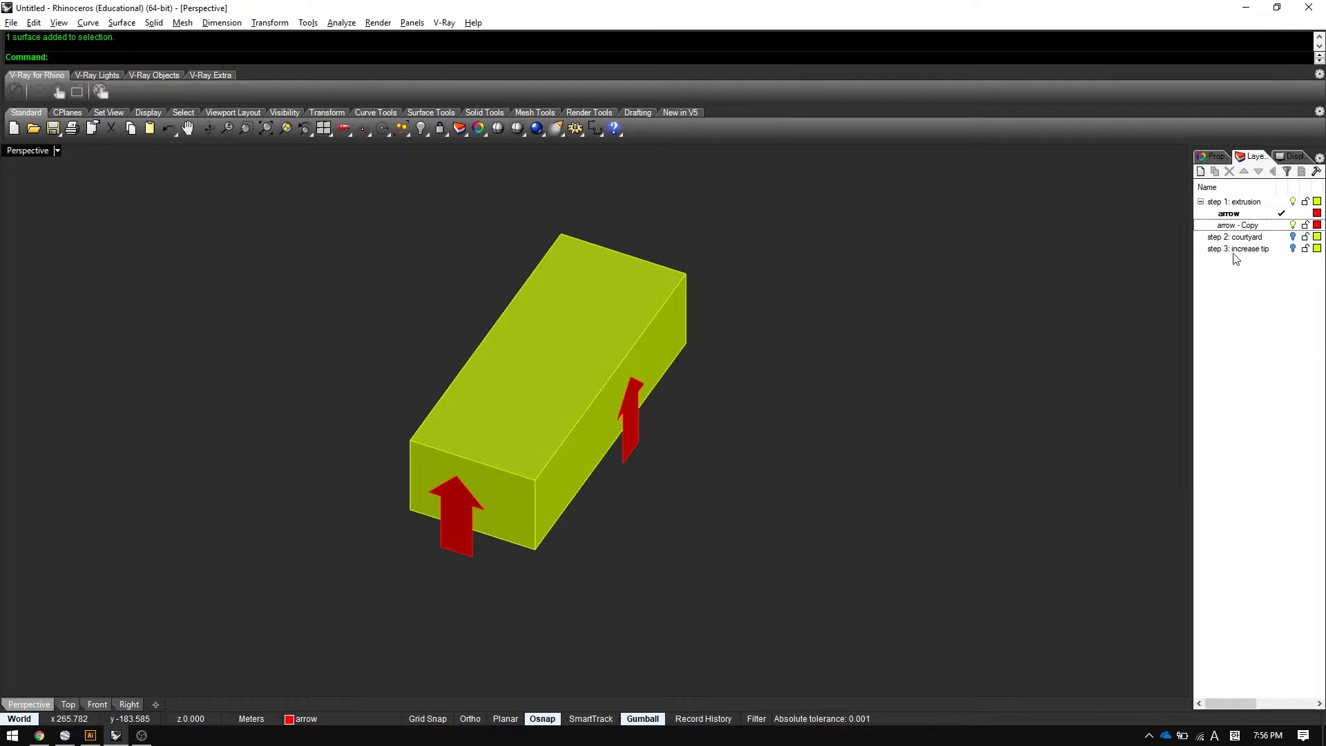
left_click(1243, 228)
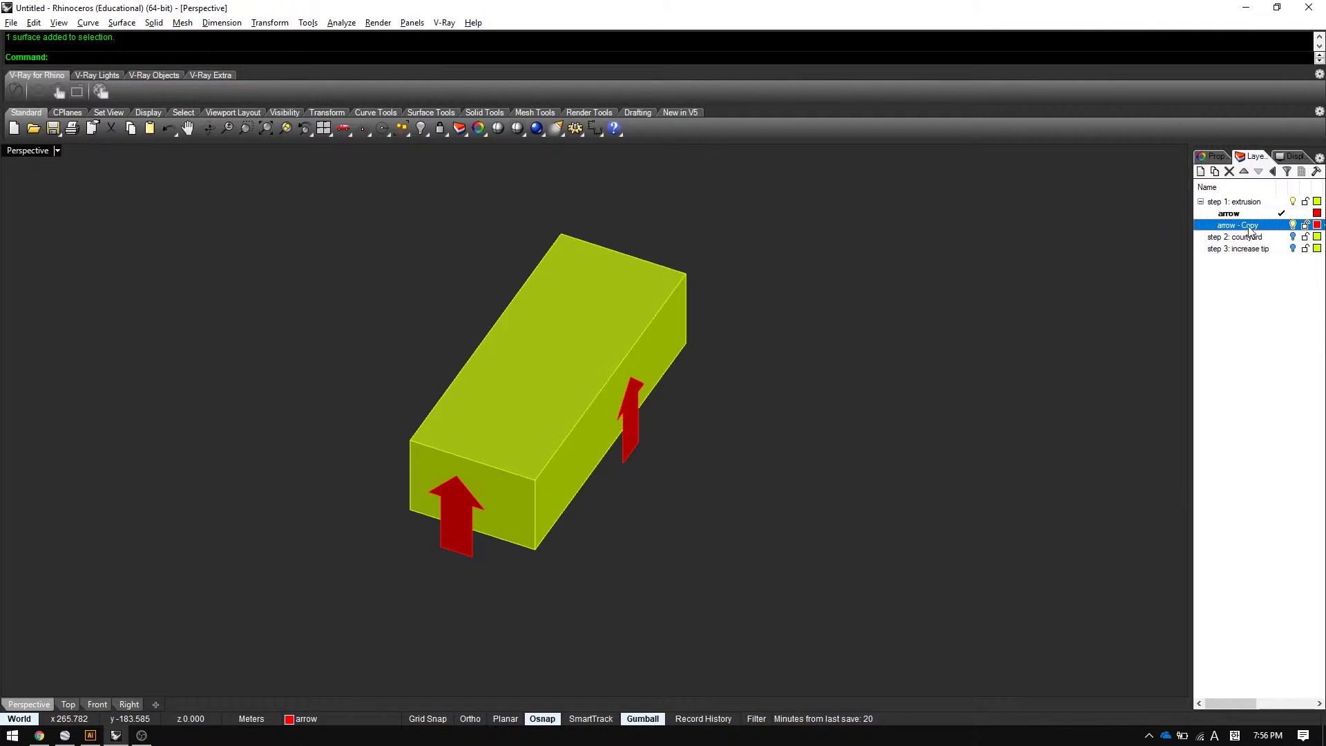
left_click_drag(1258, 228, 1250, 239)
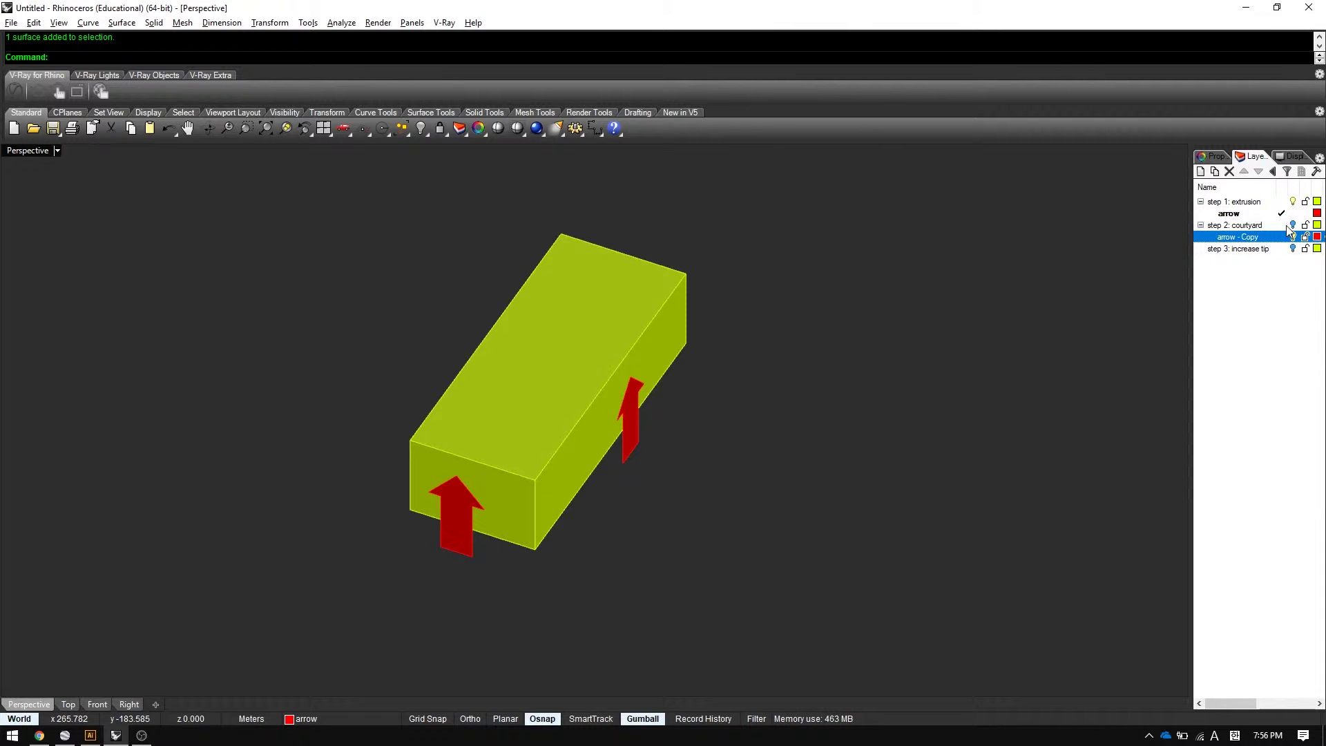
Make step 2: courtyard the current layer and hide step 1: extrusion.
left_click(1279, 226, "ctrl")
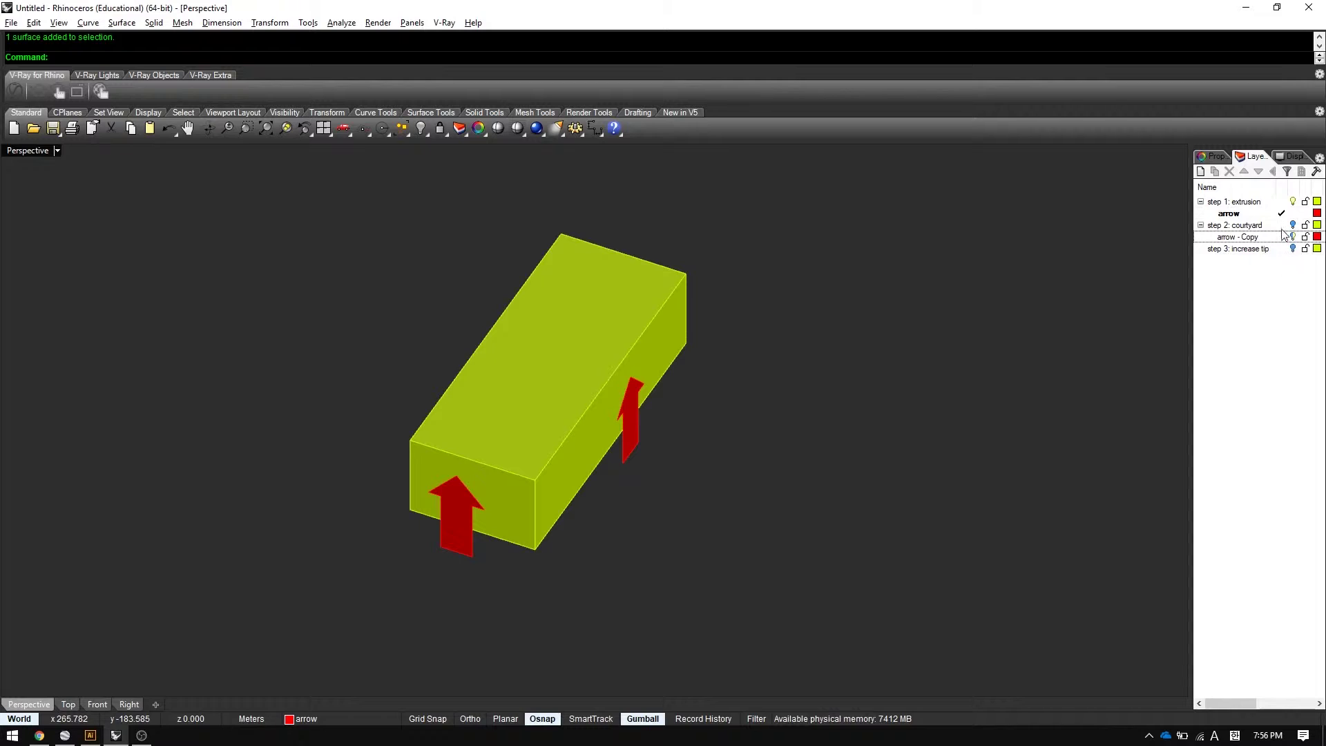
left_click(1281, 227)
left_click(1293, 202)
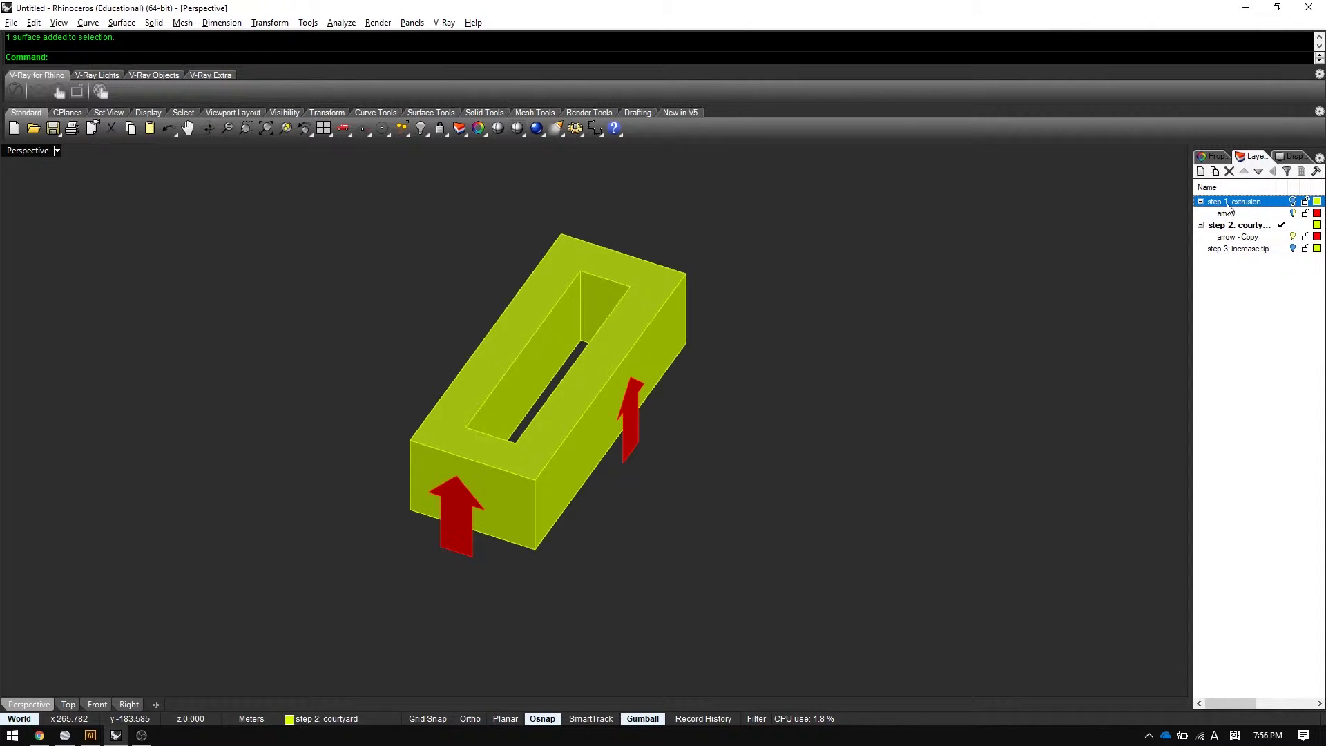
Delete the side arrow, turn the front arrow 180°, and raise it above the courtyard opening.
left_click(628, 448)
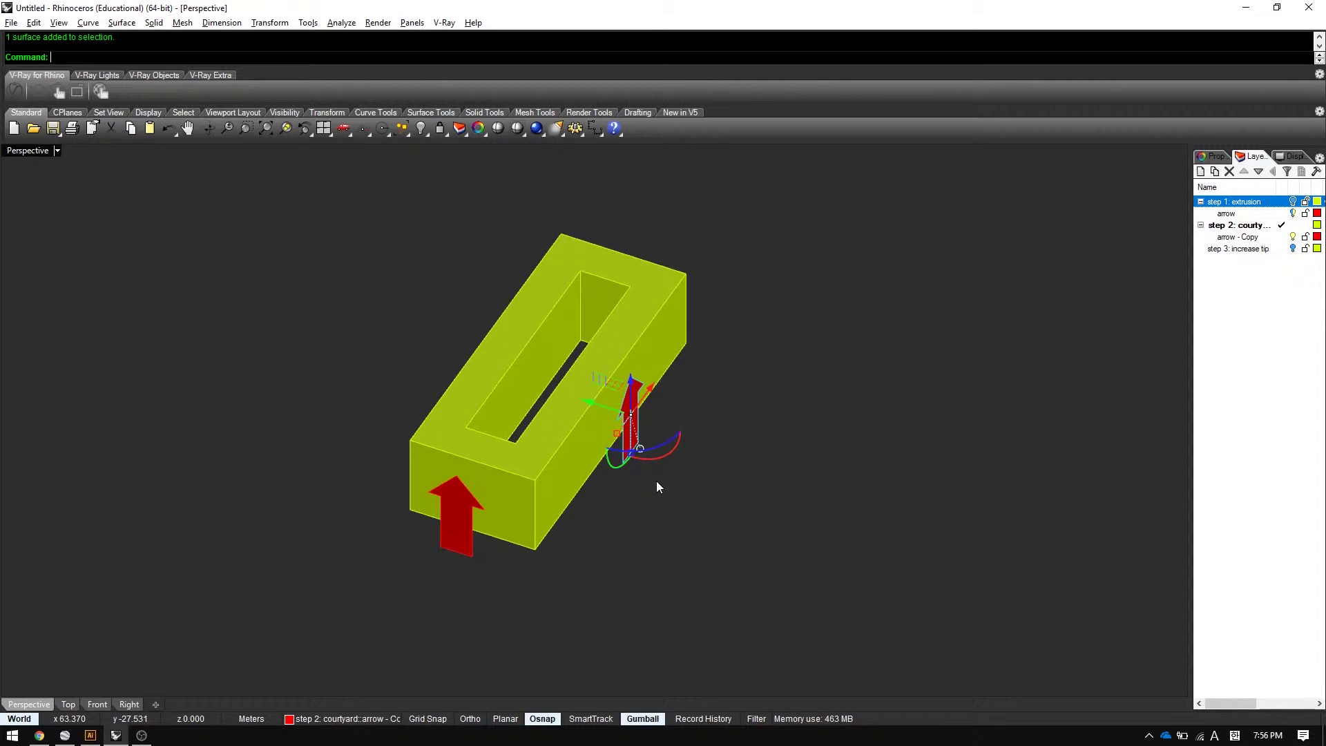
key("Delete")
left_click(460, 544)
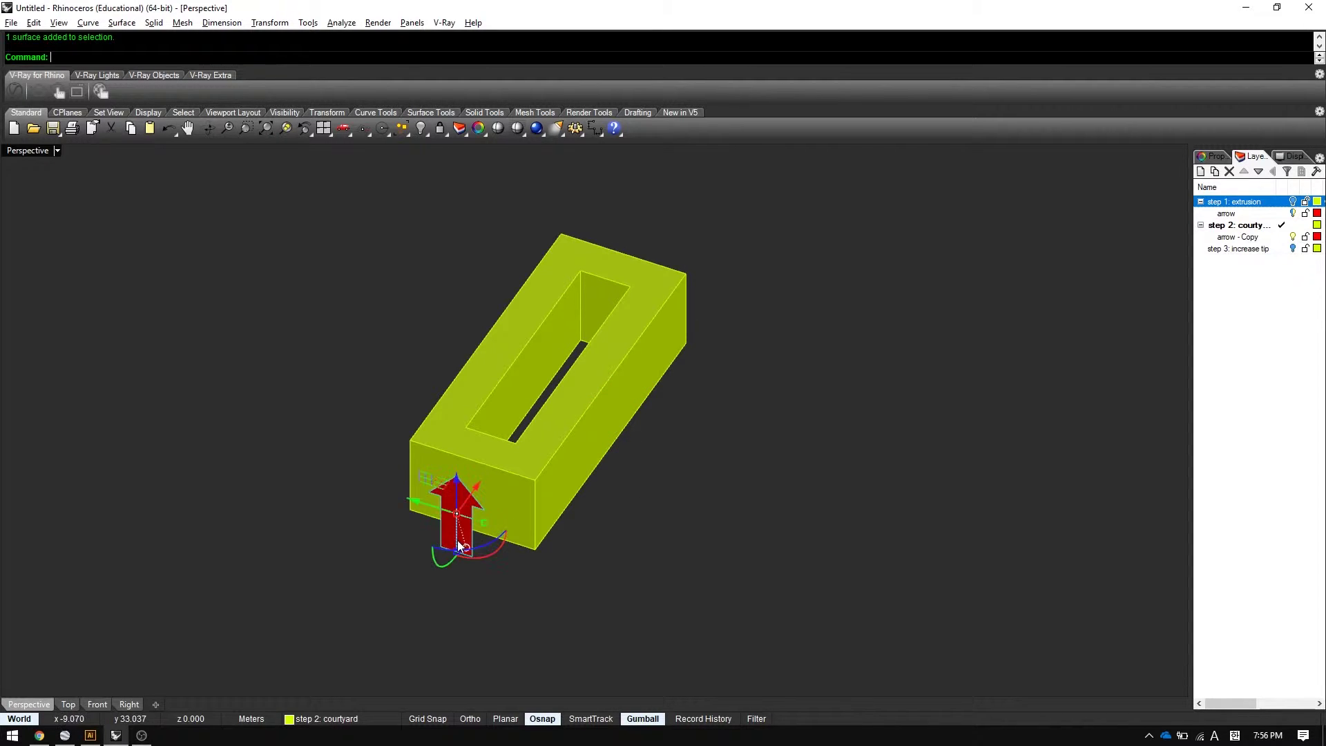
left_click(500, 551)
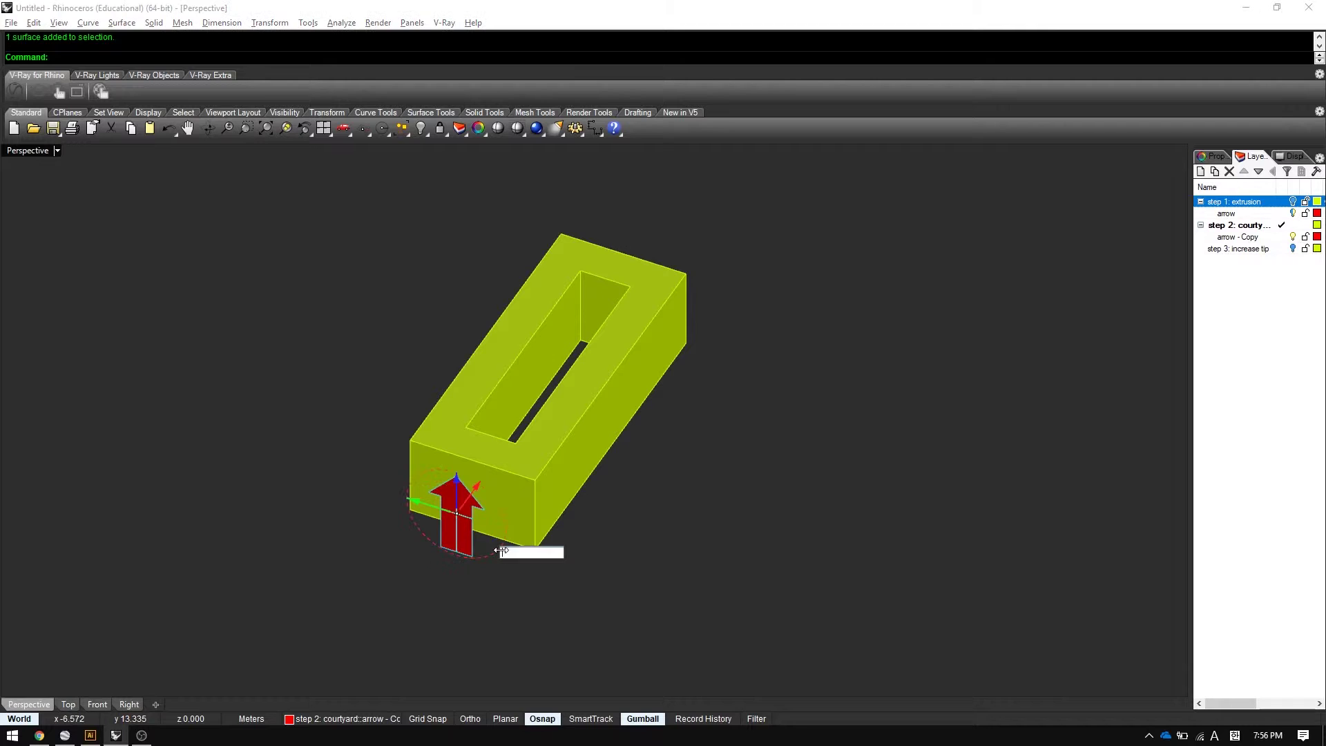
type("180")
key("Return")
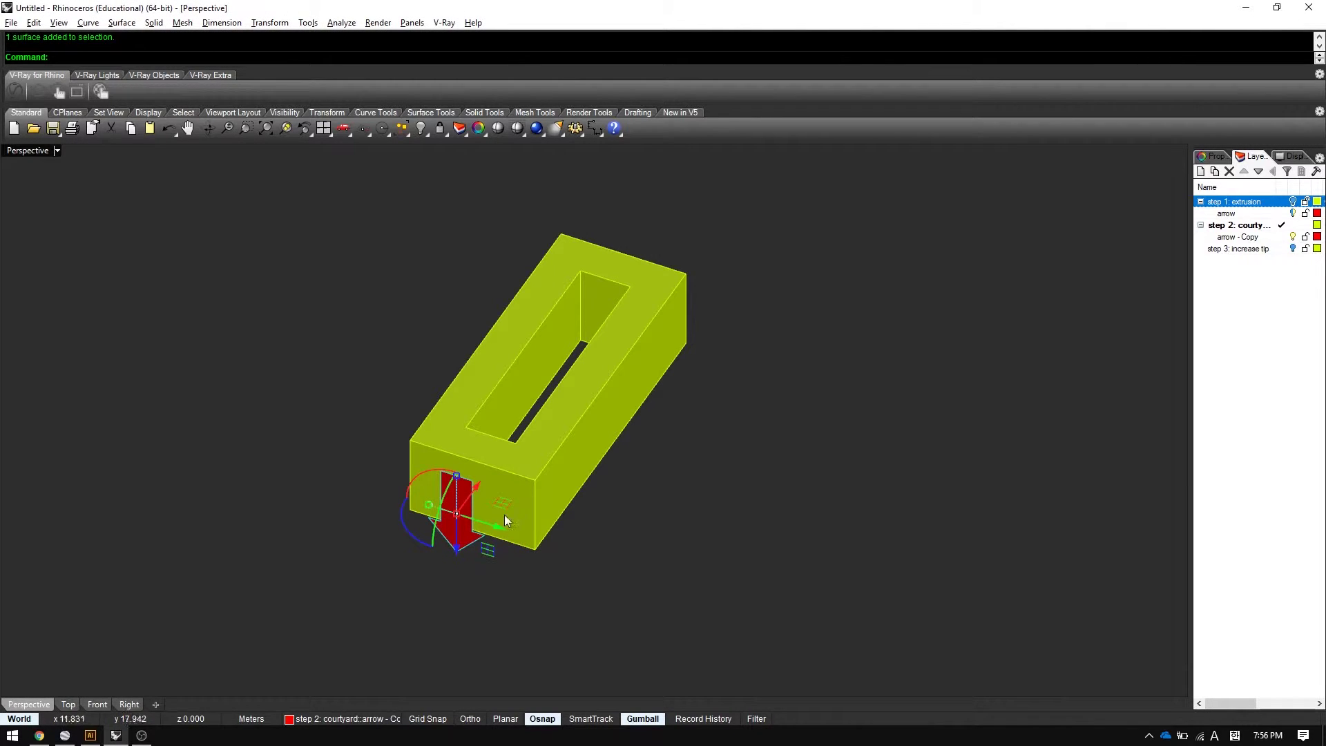
left_click_drag(470, 496, 573, 351)
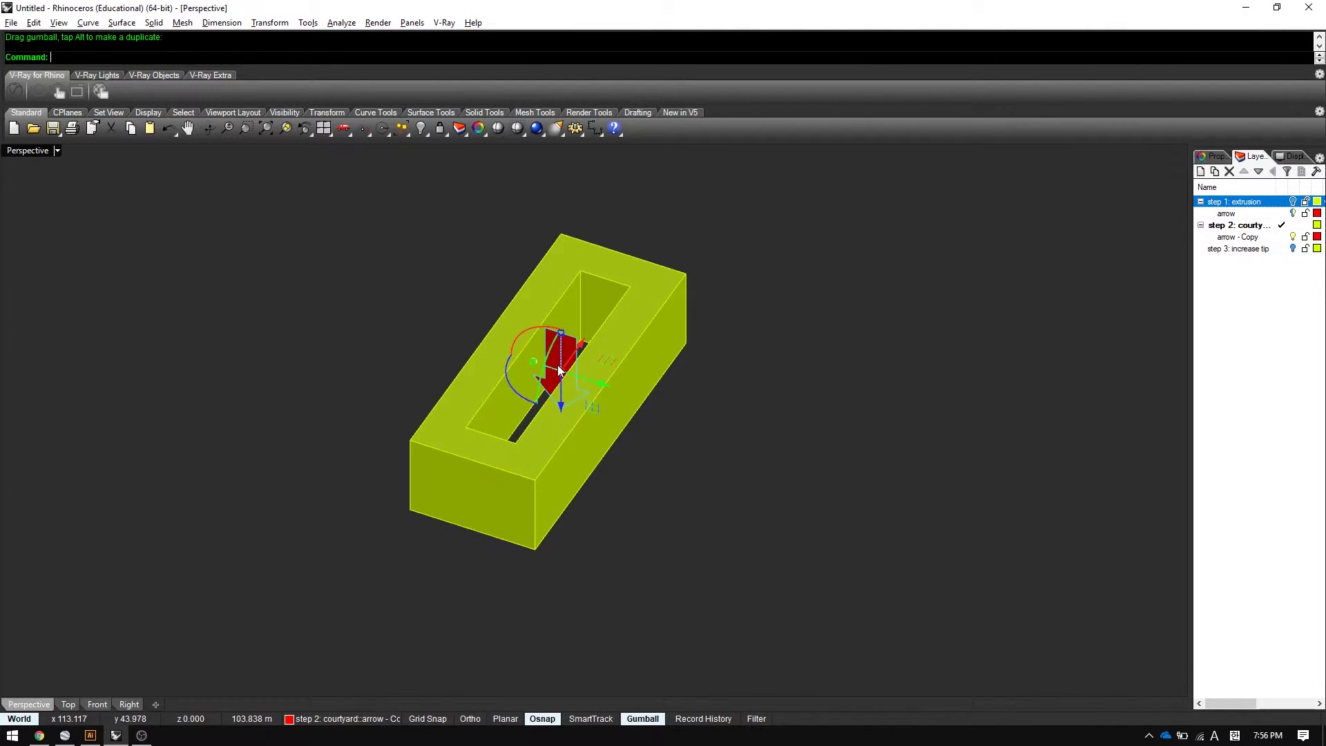
left_click_drag(562, 404, 582, 344)
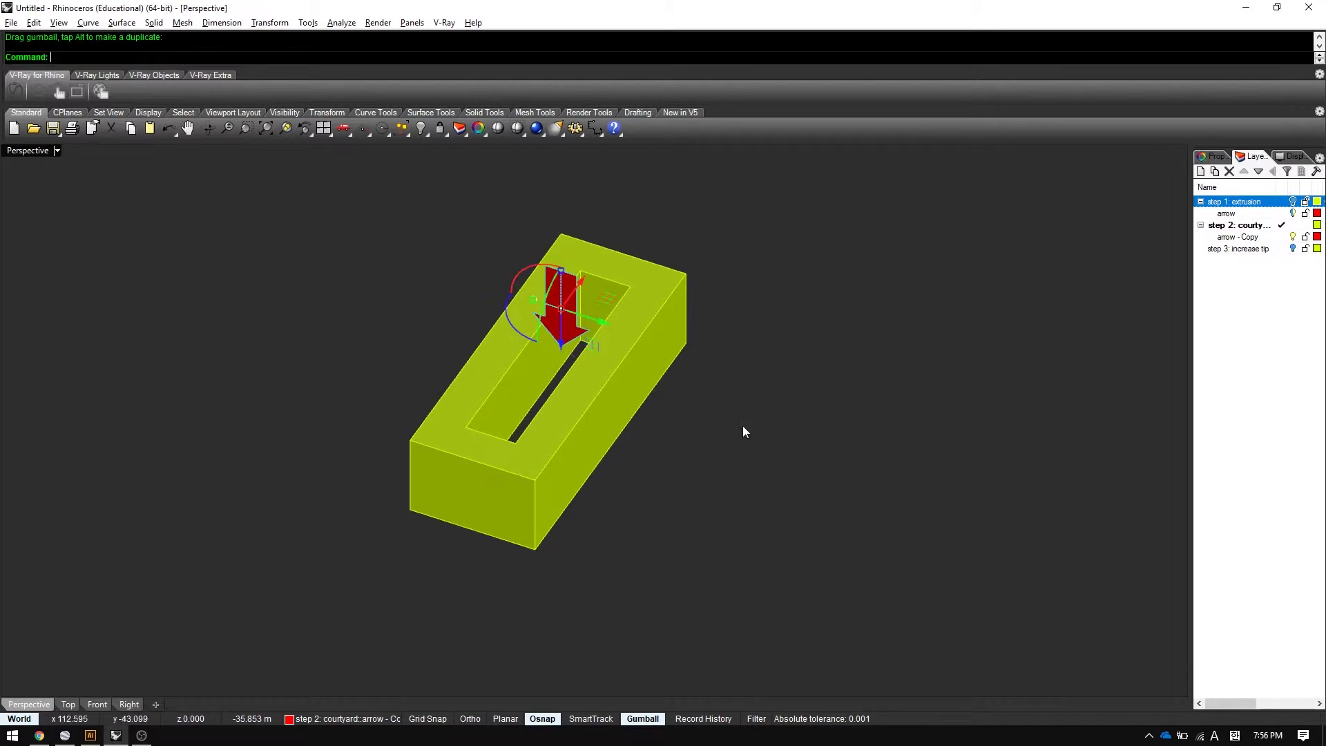
left_click(757, 433)
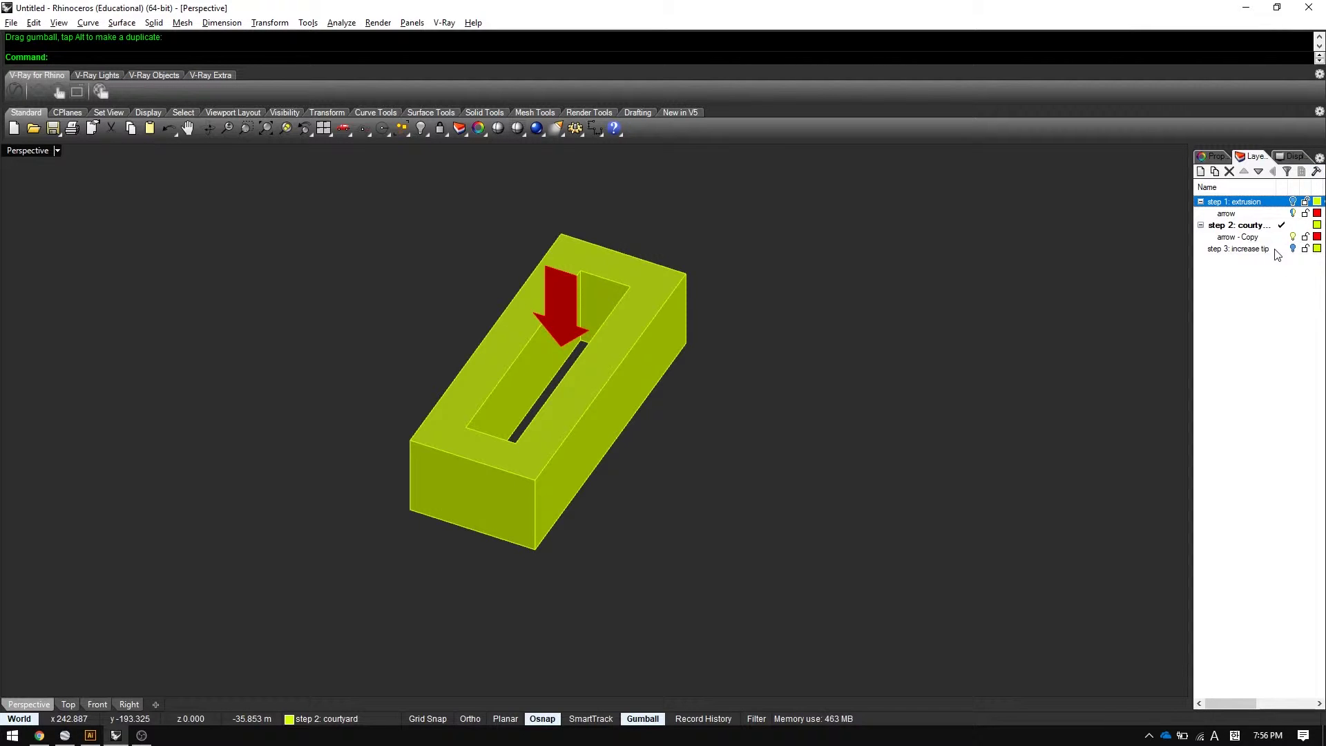
Duplicate the arrow - Copy layer under step 3: increase tip, make it current, hide step 2.
right_click_drag(633, 305, 748, 402, "shift")
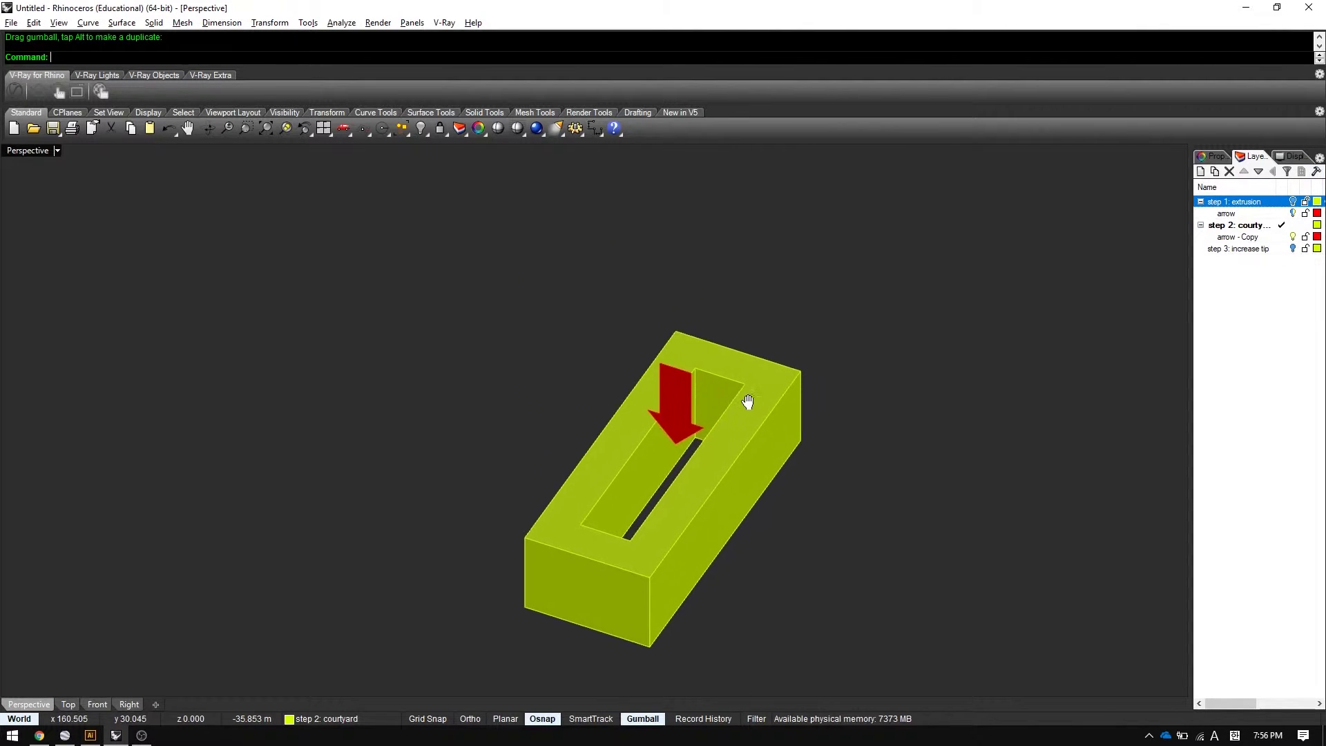
right_click(1254, 237)
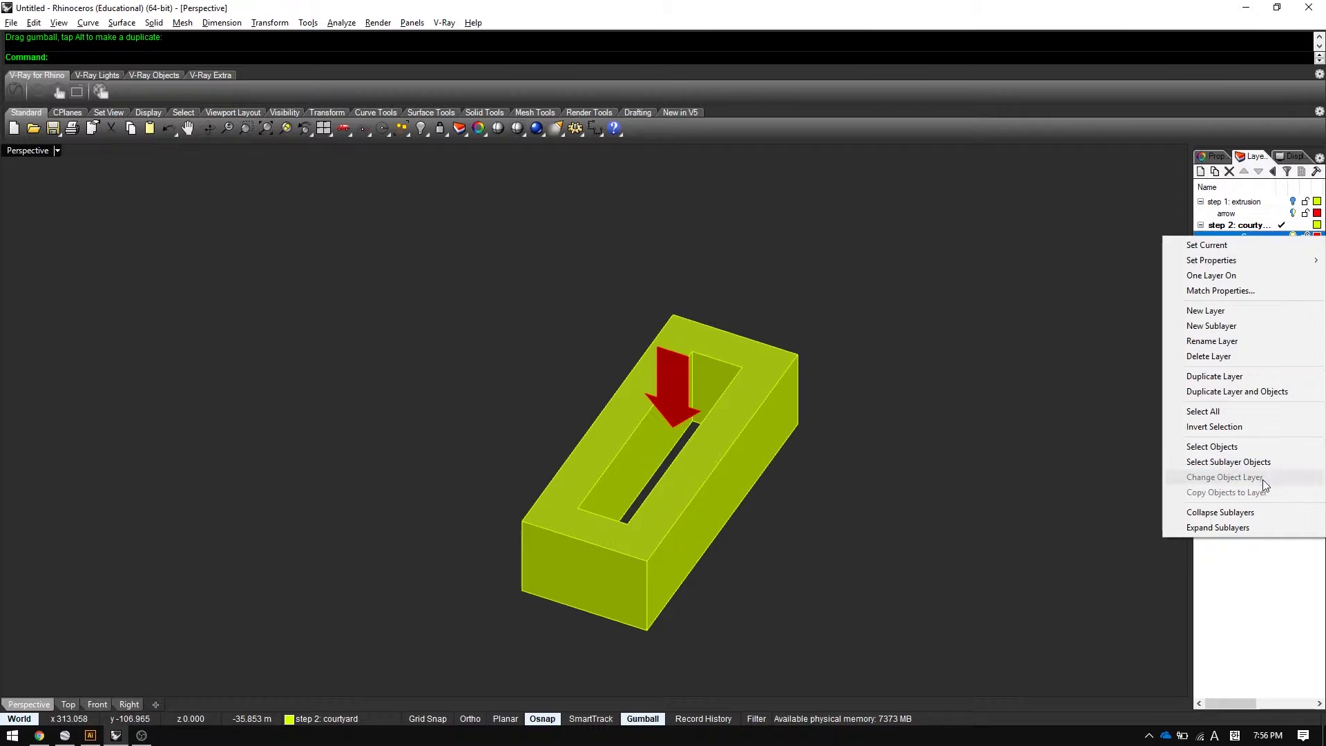
left_click(1264, 392)
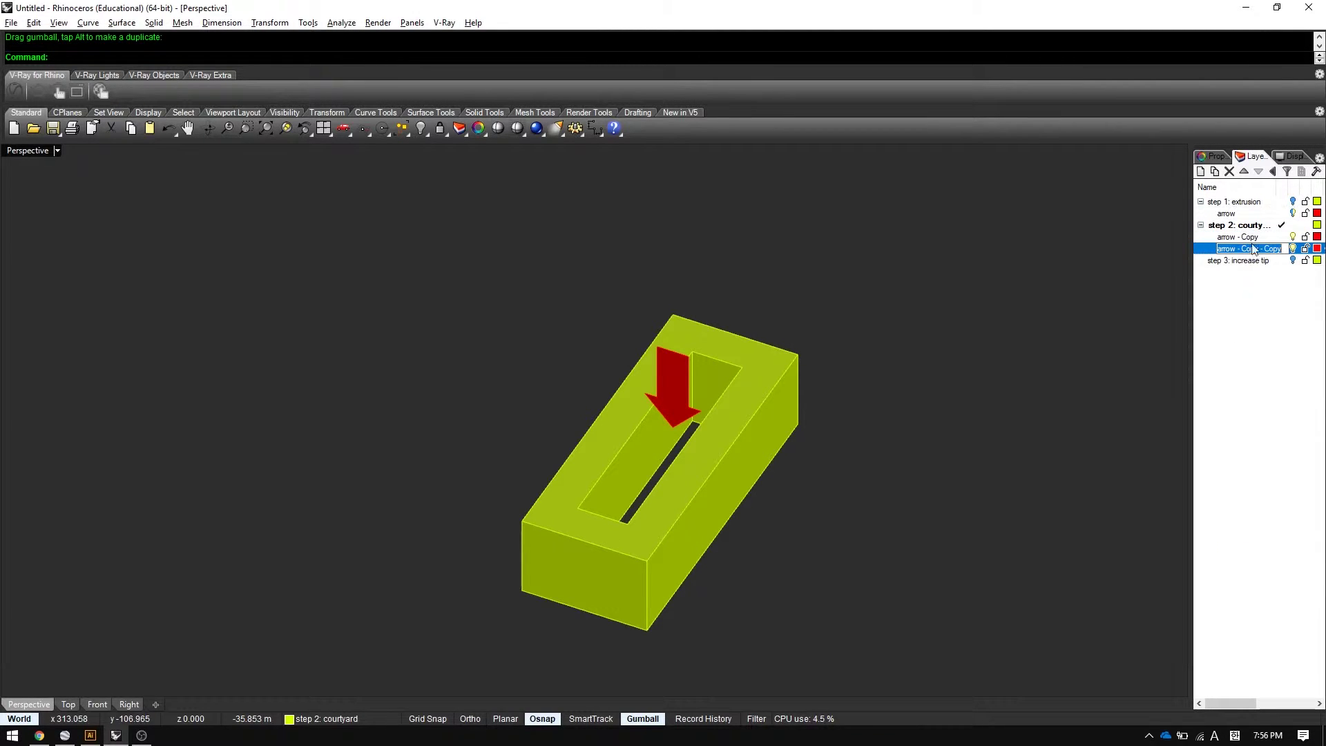
left_click(1248, 283)
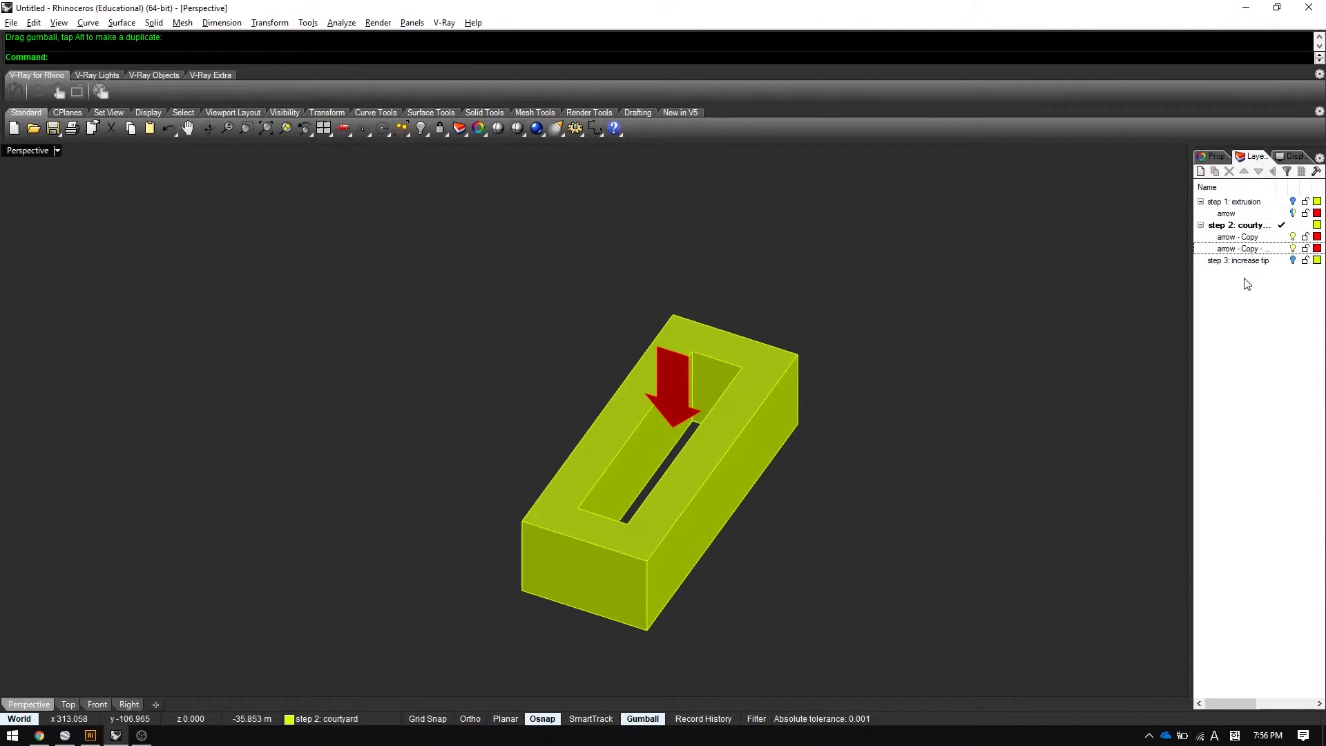
left_click(1252, 253)
left_click_drag(1252, 253, 1259, 261)
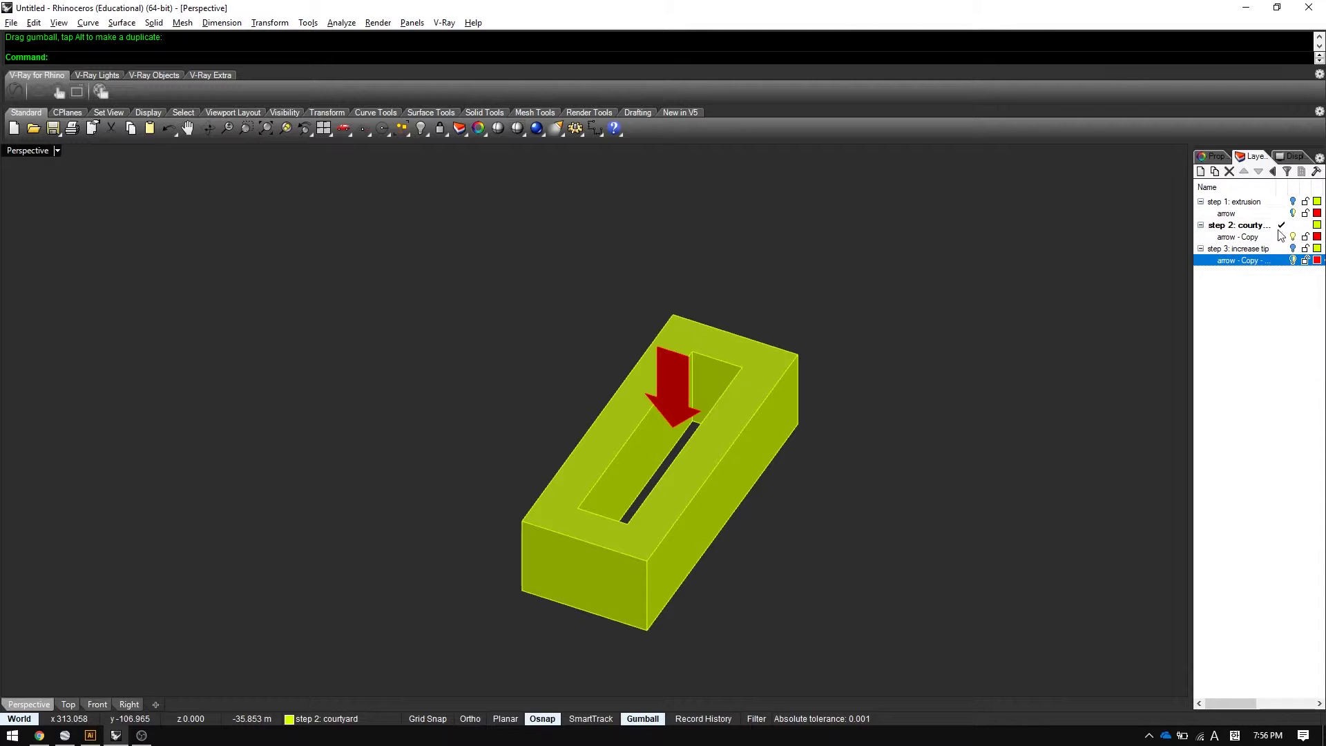
left_click(1283, 249)
left_click(1291, 226)
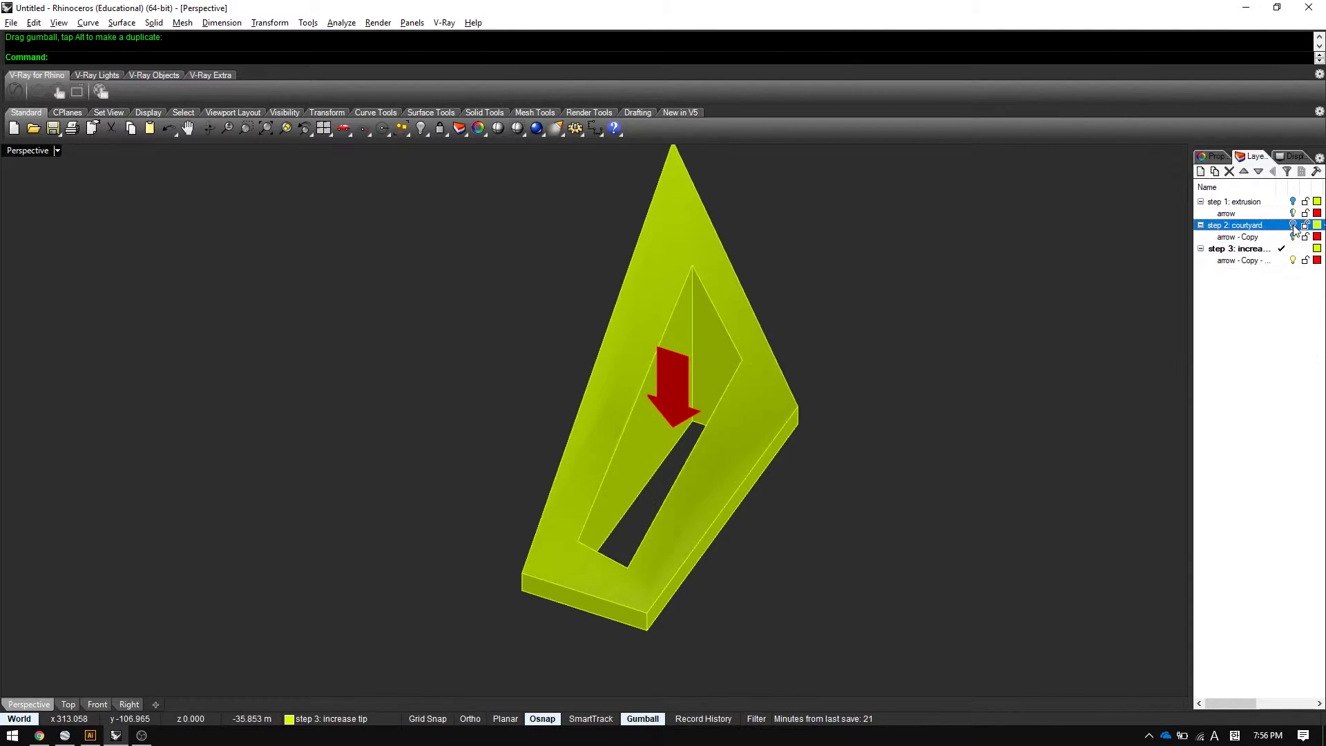
Rotate the red arrow 180° with the gumball so it points up.
left_click(686, 389)
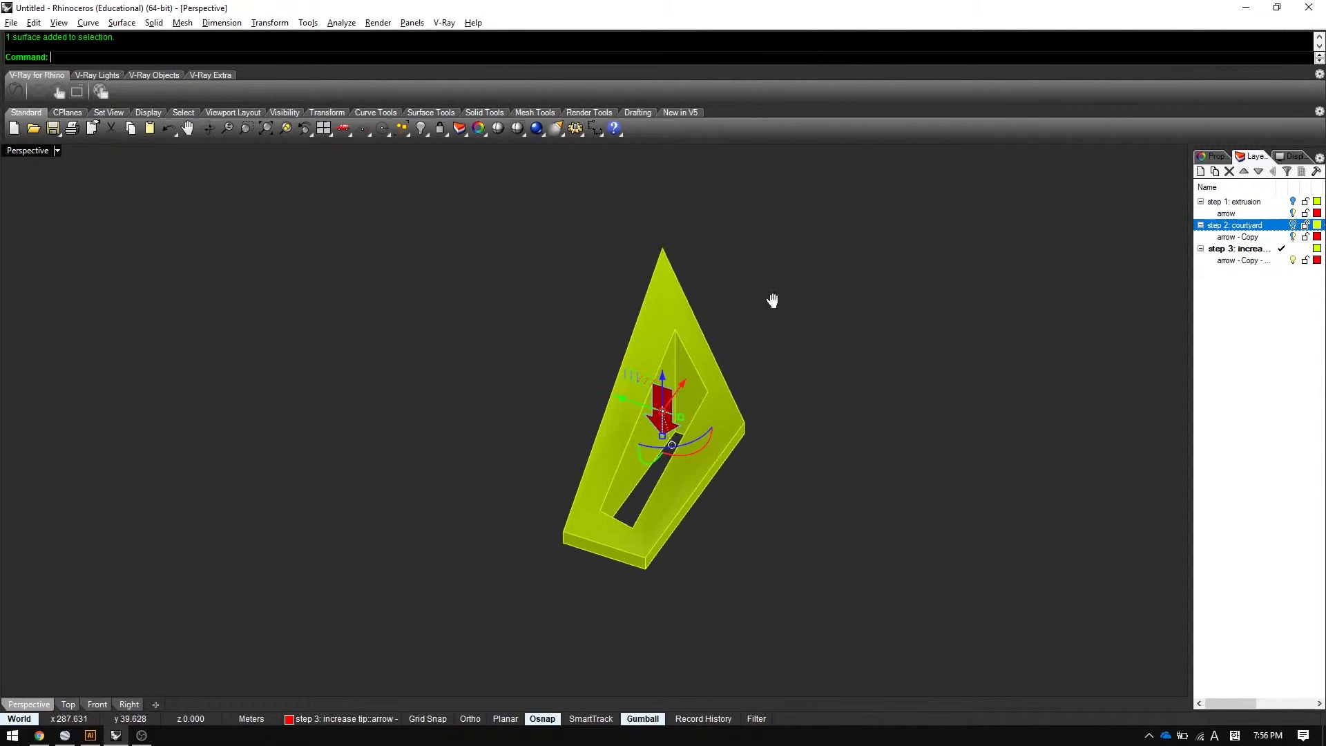
scroll(772, 300, "up", 3)
left_click(665, 511)
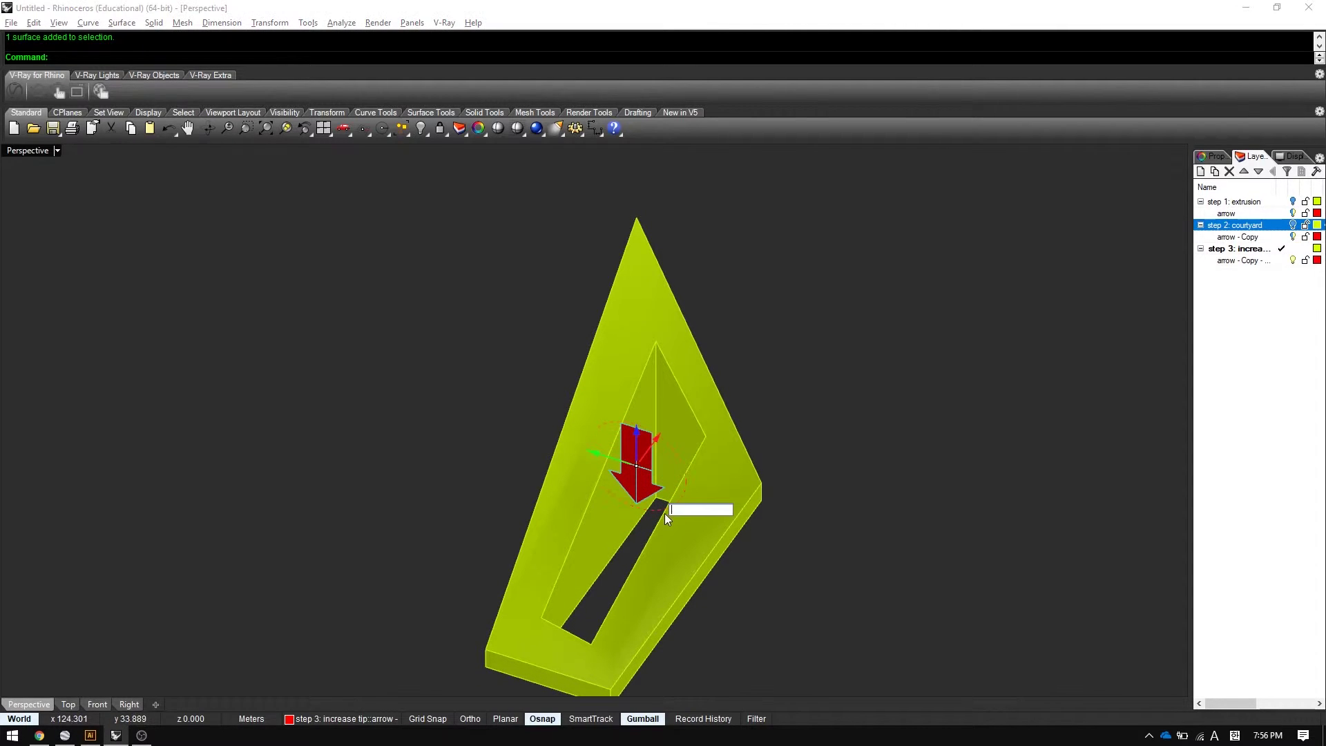
type("180")
key("Return")
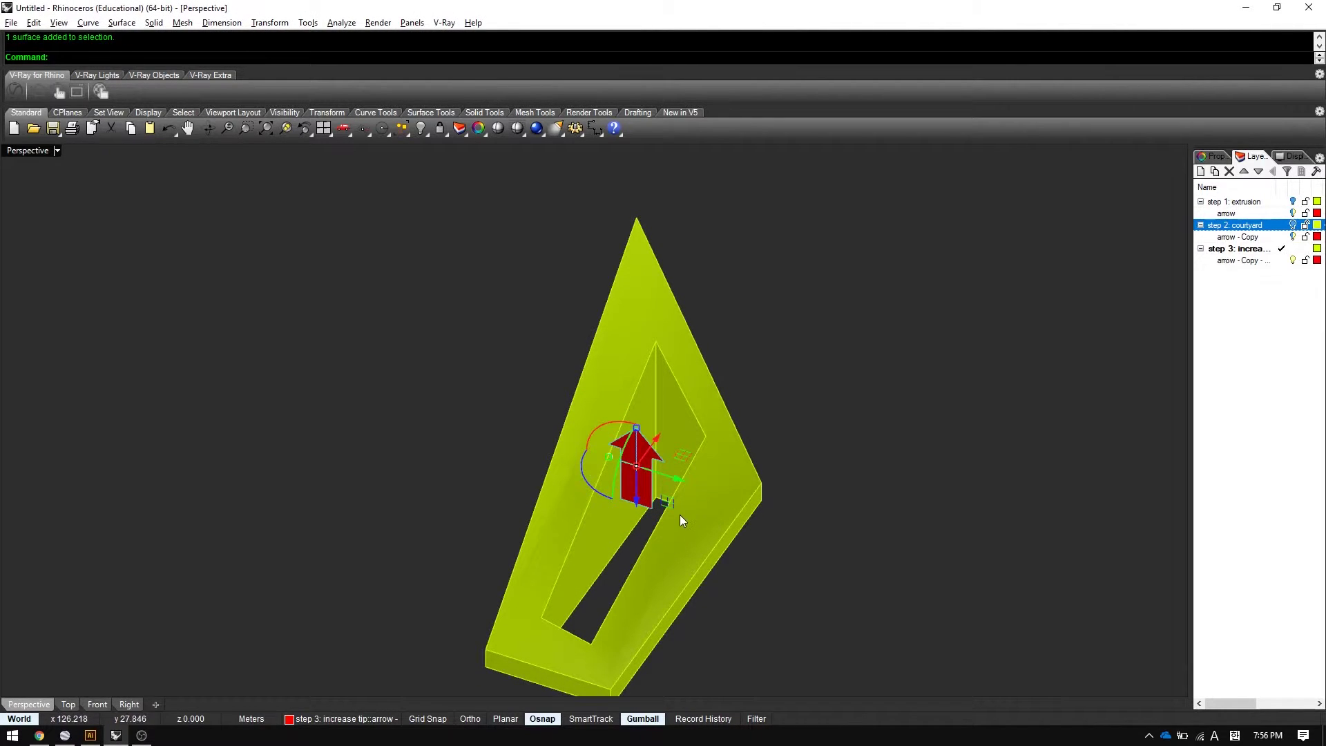
Move the arrow onto the wedge's tip and nudge it just above.
type("m")
key("Return")
left_click(636, 503)
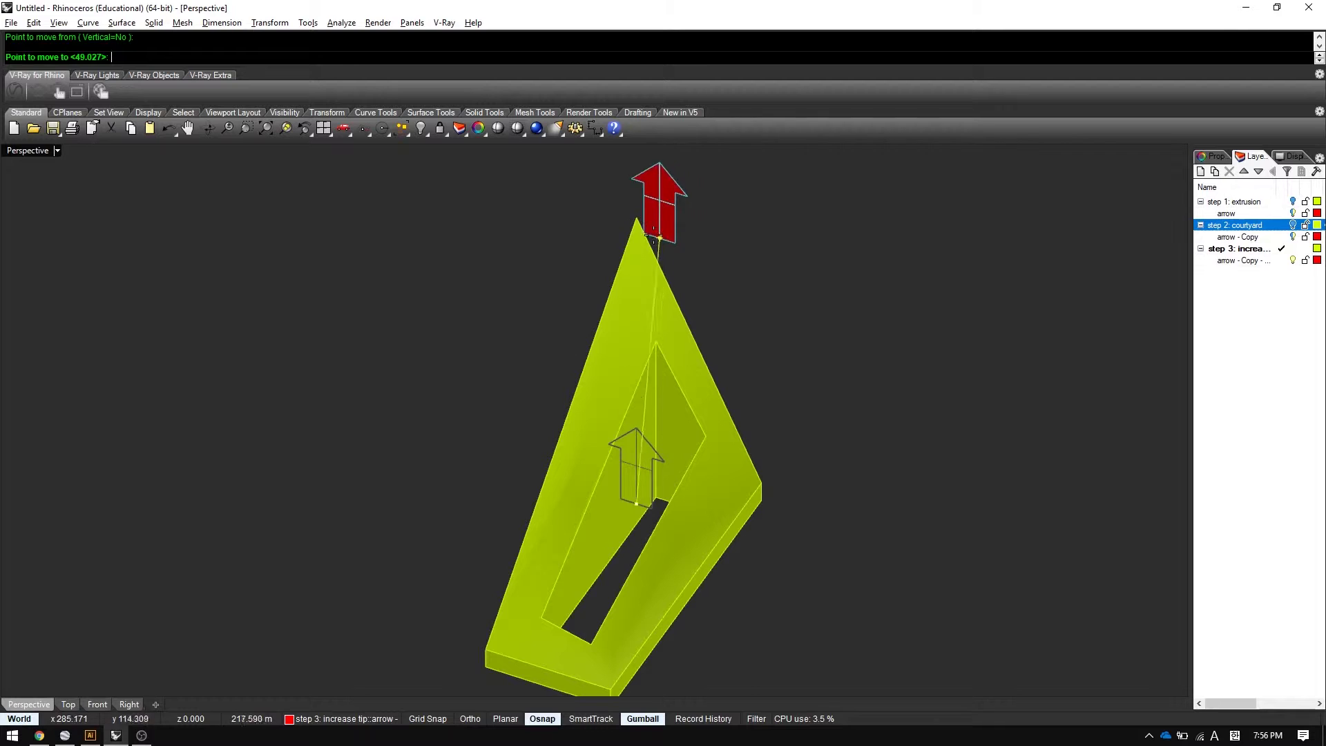
left_click(636, 221)
right_click_drag(682, 211, 683, 273, "shift")
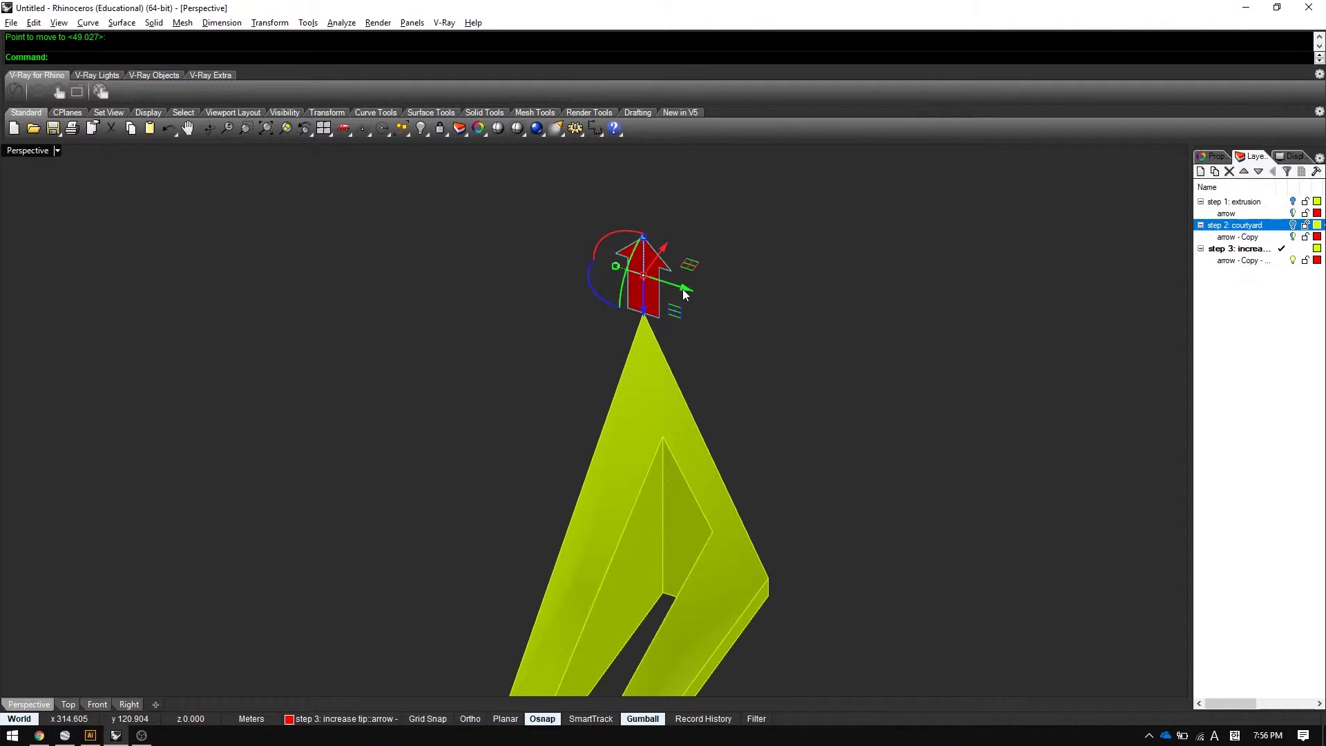
left_click_drag(684, 294, 680, 299)
left_click(724, 324)
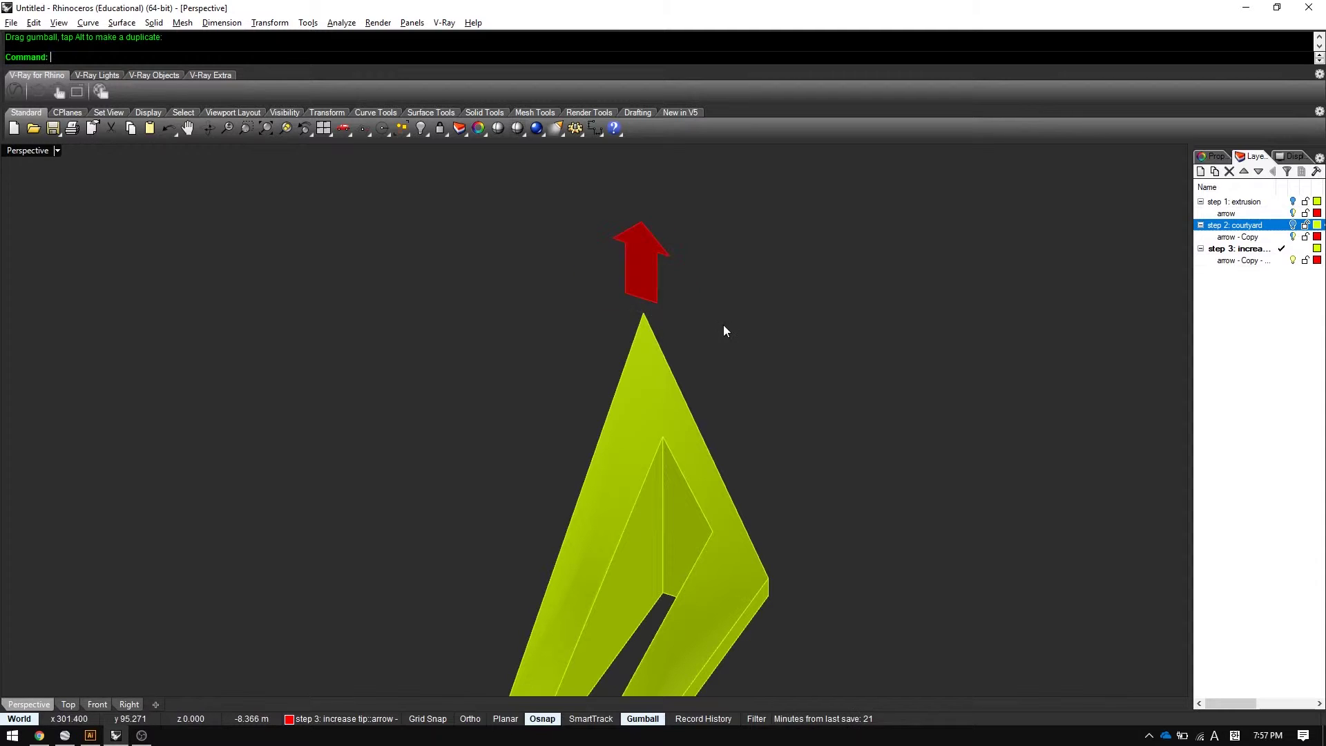
right_click_drag(663, 313, 700, 318)
scroll(686, 272, "up", 3)
scroll(705, 327, "up", 1)
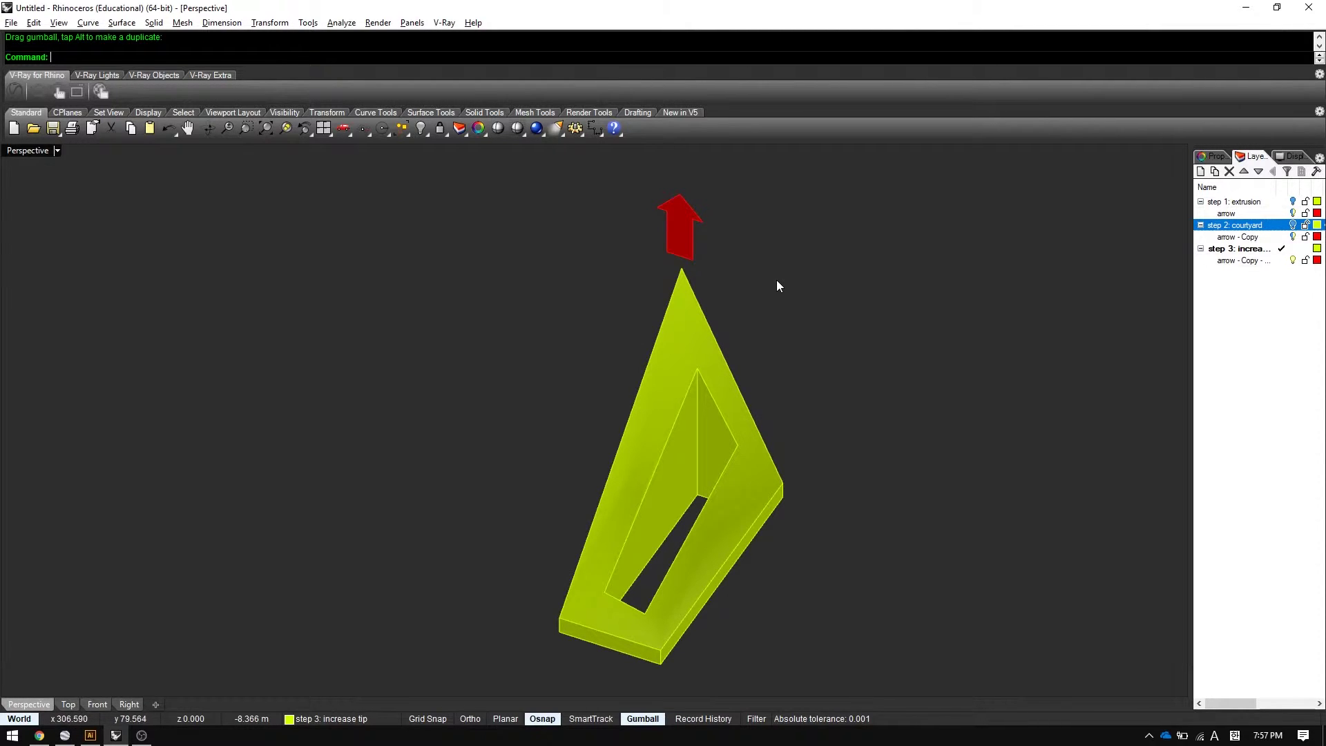
right_click_drag(791, 418, 793, 426, "shift")
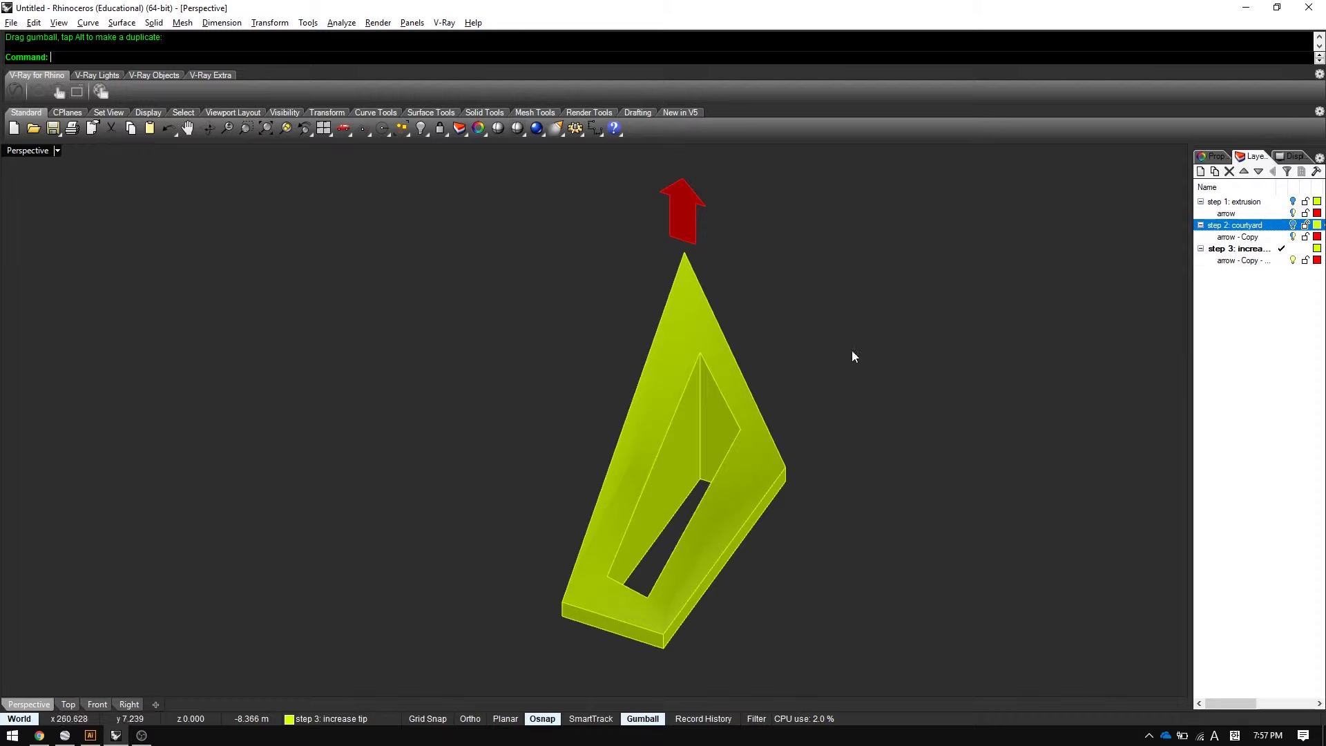
left_click(1240, 249)
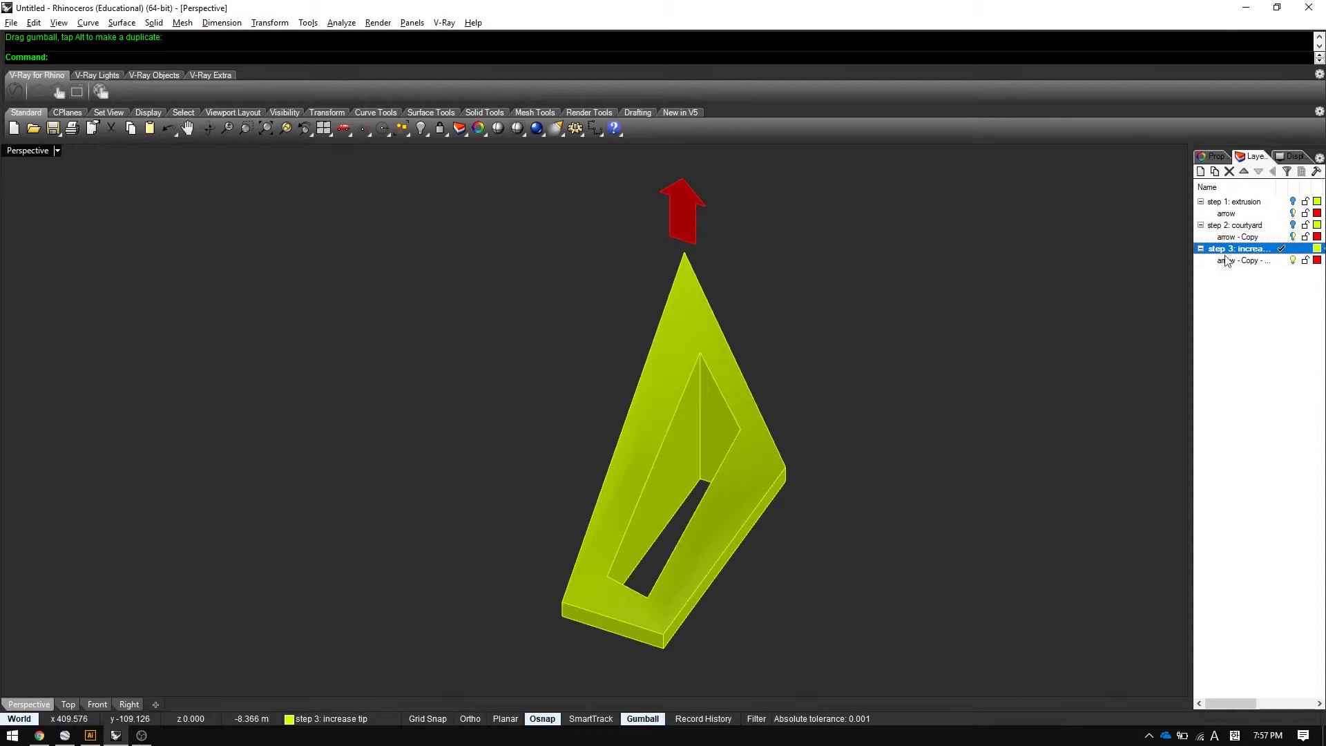
Scale the red arrow above the wedge tip from its base to slim it.
left_click(684, 236)
scroll(682, 249, "up", 1)
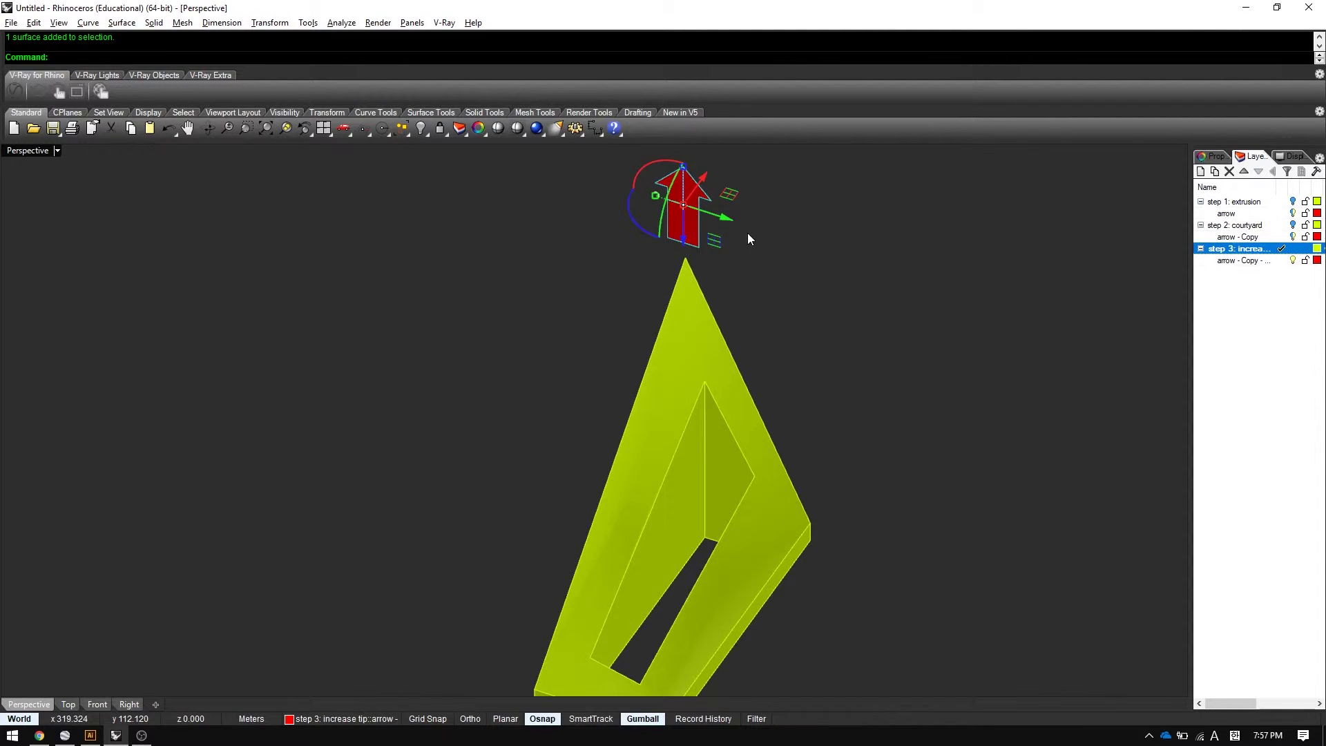
type("cale")
key("Return")
left_click(684, 243)
left_click(689, 245)
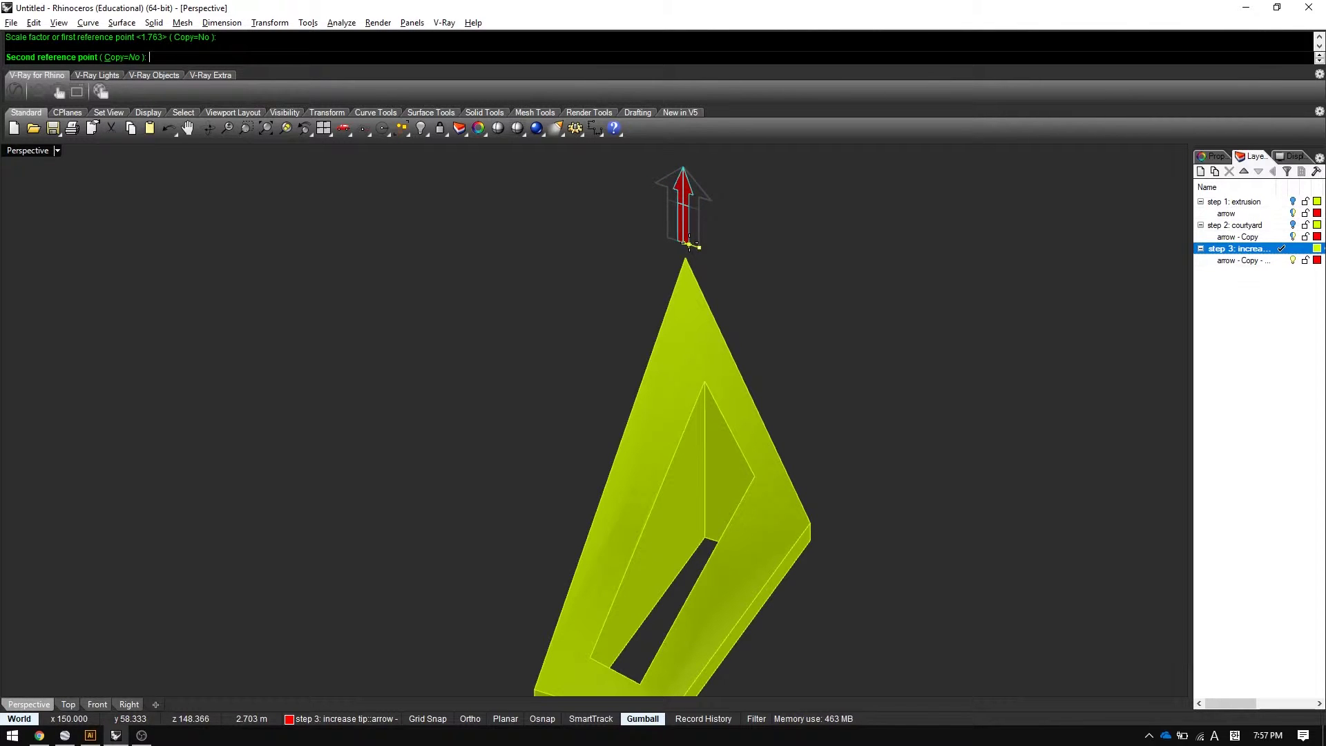
key("F3")
key("Escape")
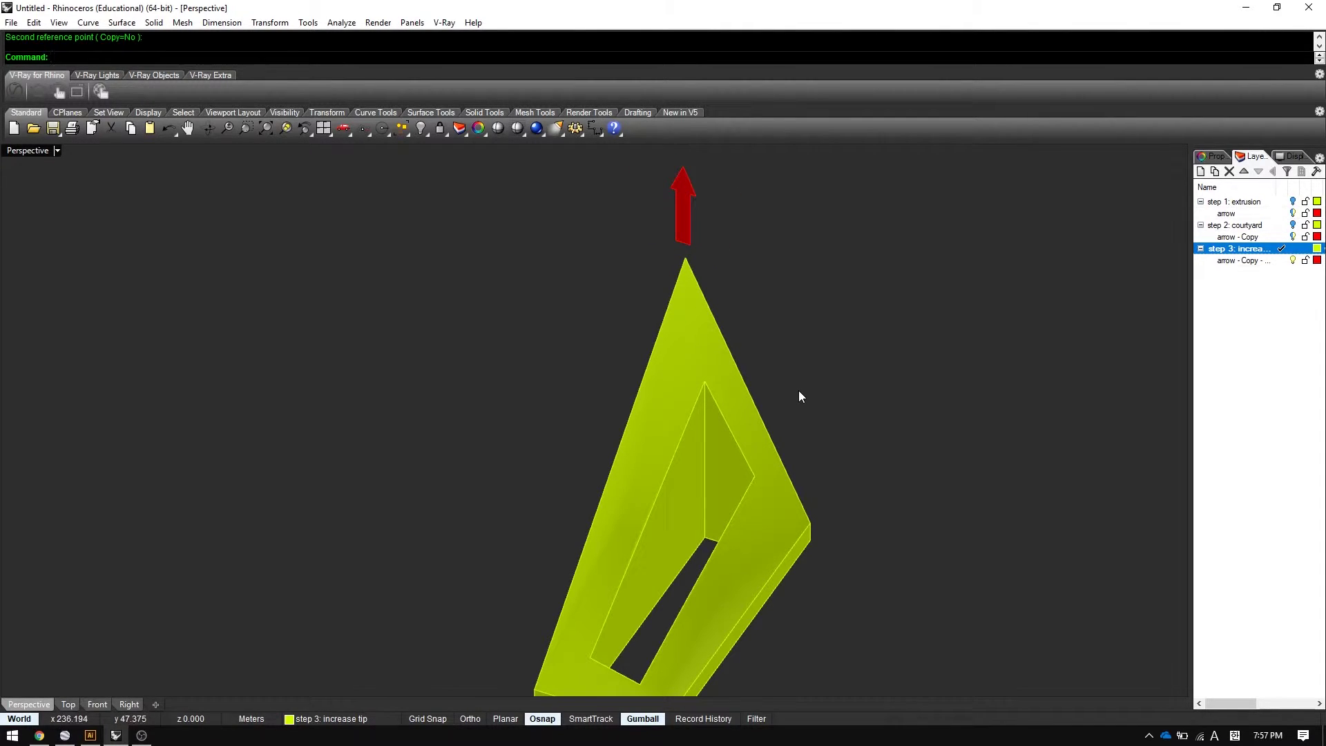
scroll(799, 391, "down", 3)
scroll(719, 223, "up", 1)
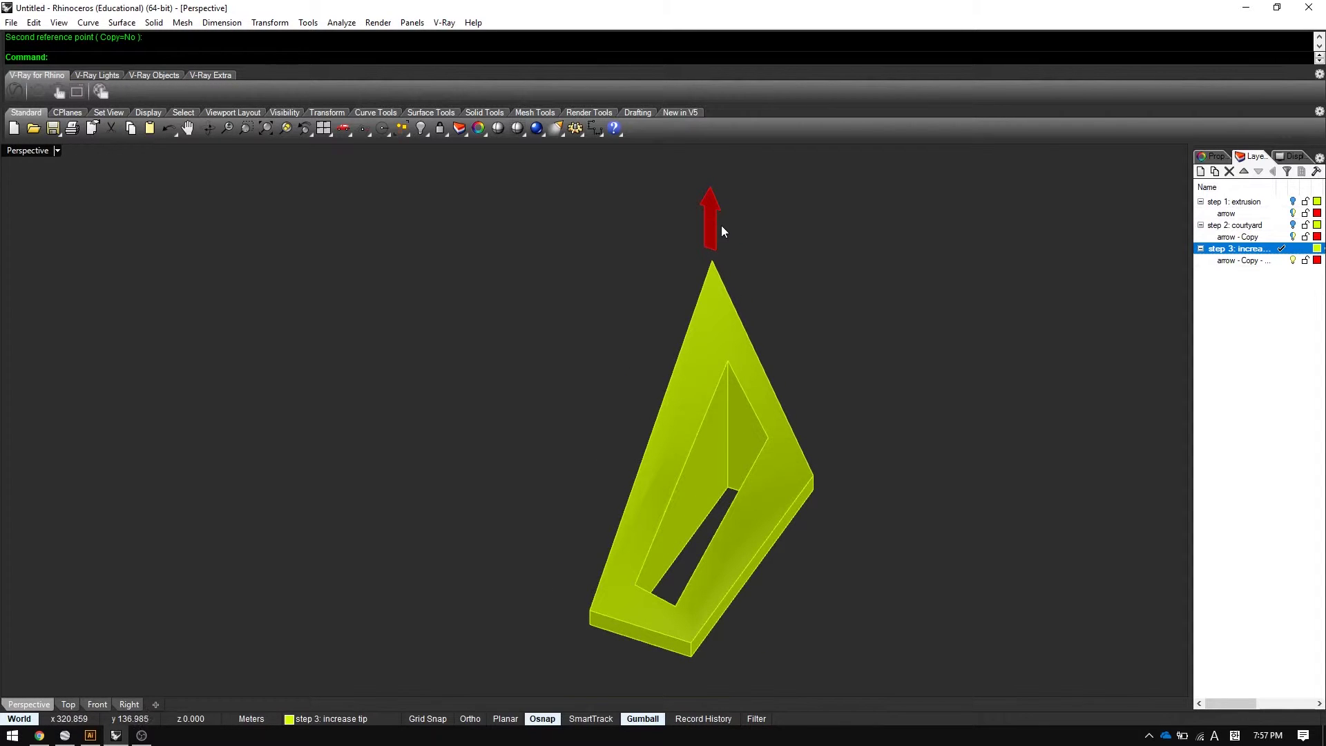
scroll(720, 223, "up", 2)
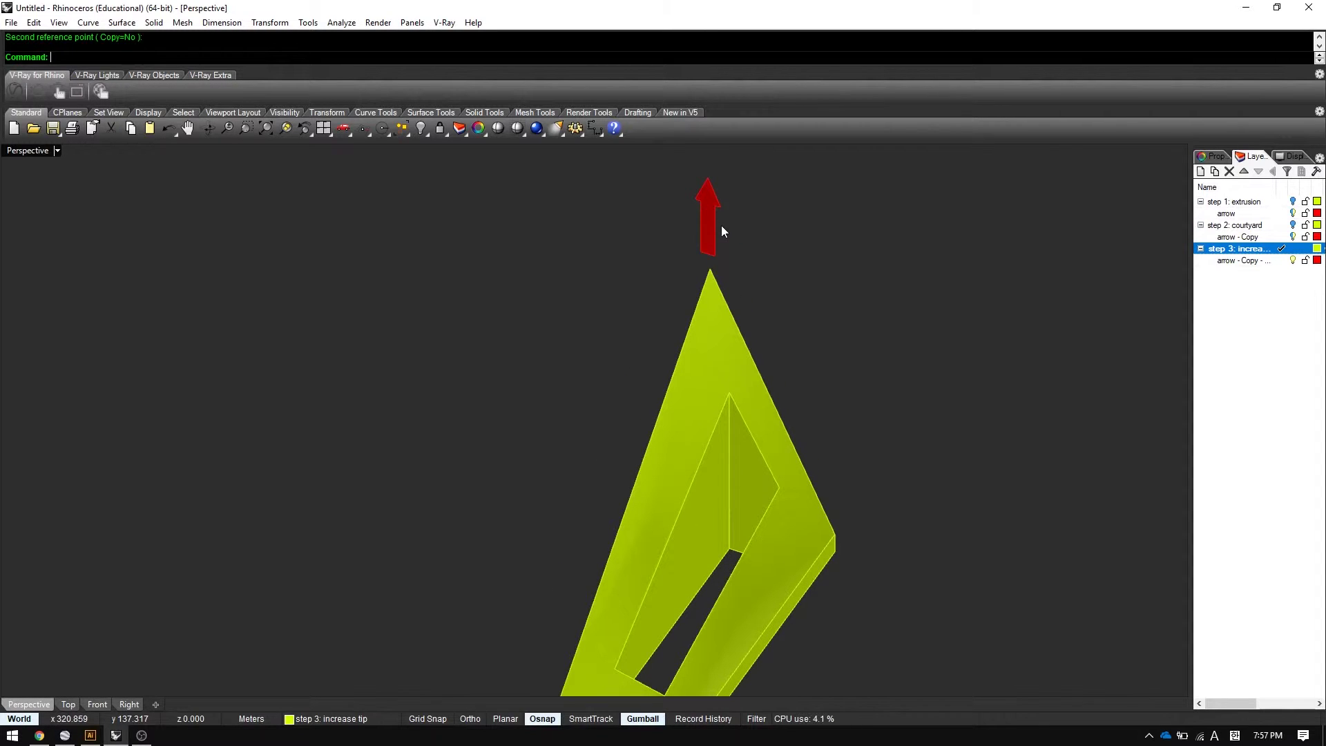
Make step 1: extrusion current, hide the other layers, and lower the front arrow.
left_click(1281, 202)
left_click(1292, 249)
scroll(881, 397, "down", 2)
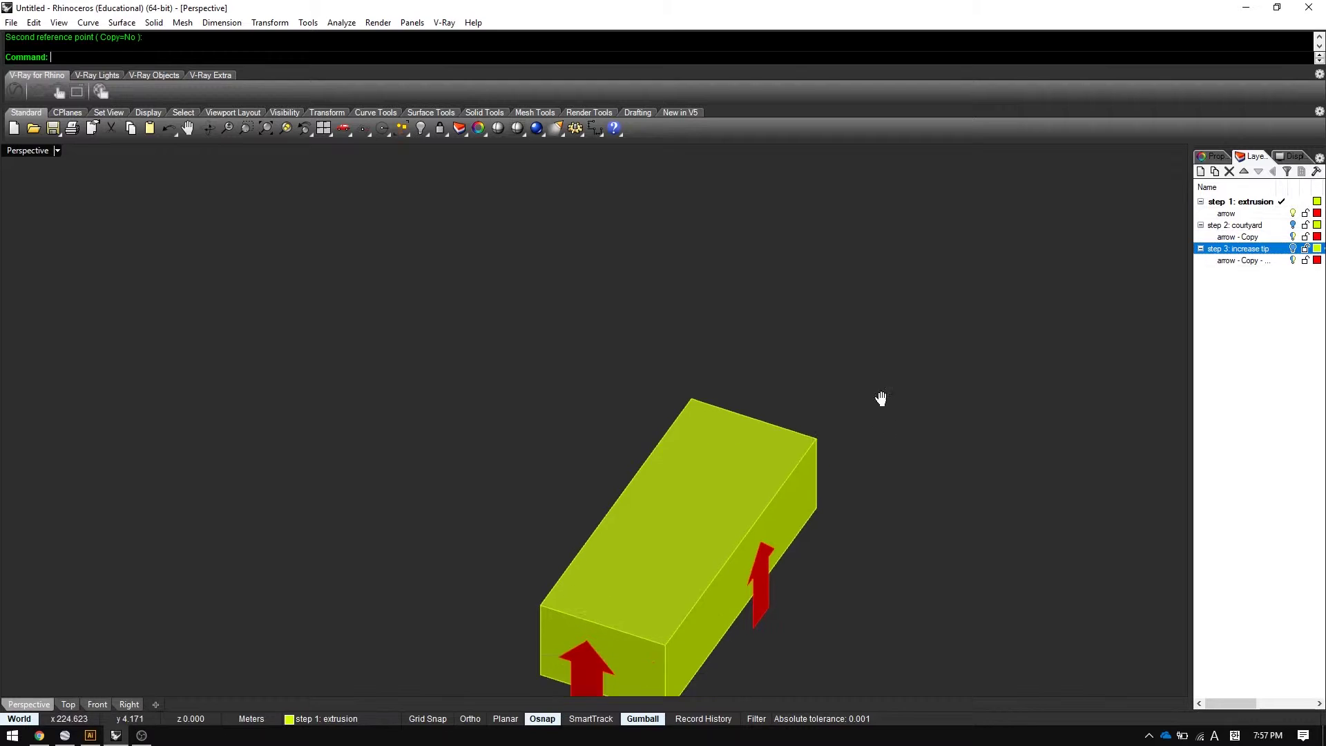
left_click(614, 553)
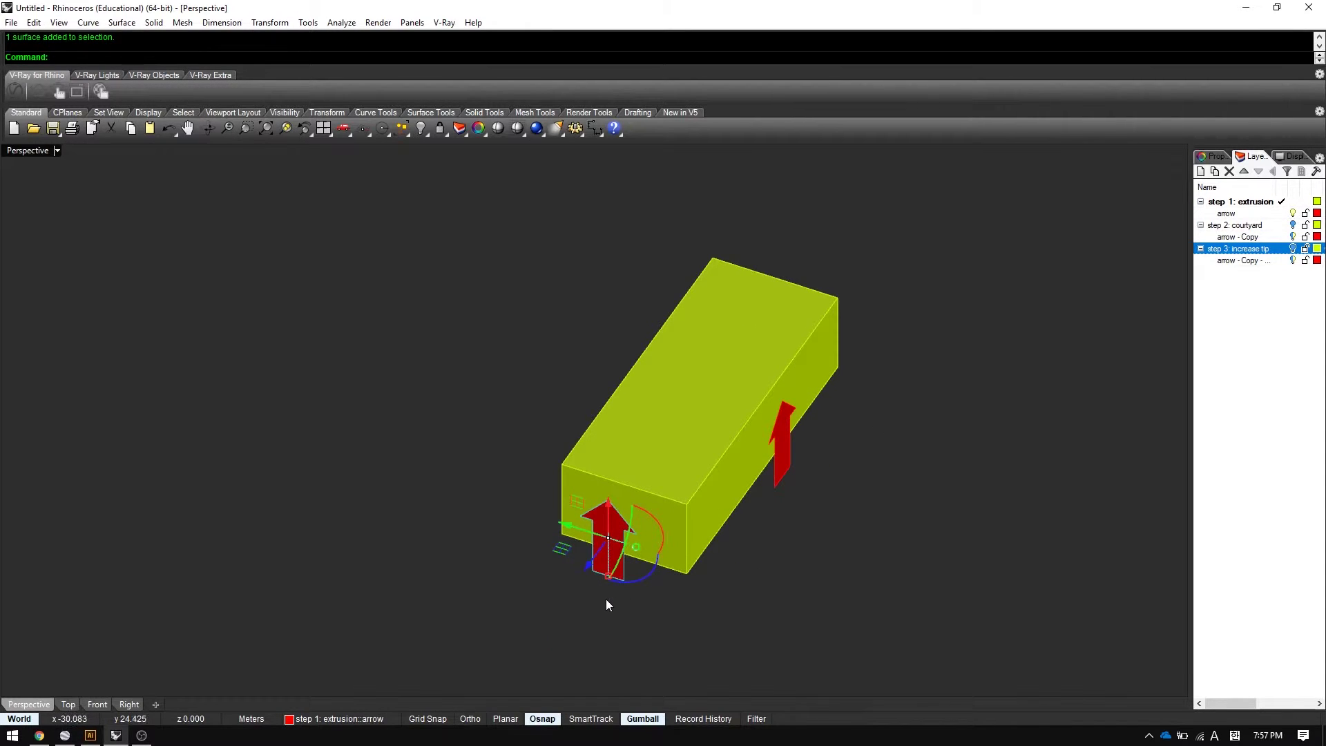
mouse_move(612, 567)
left_mouse_down()
mouse_move(578, 563)
mouse_move(608, 587)
left_mouse_up()
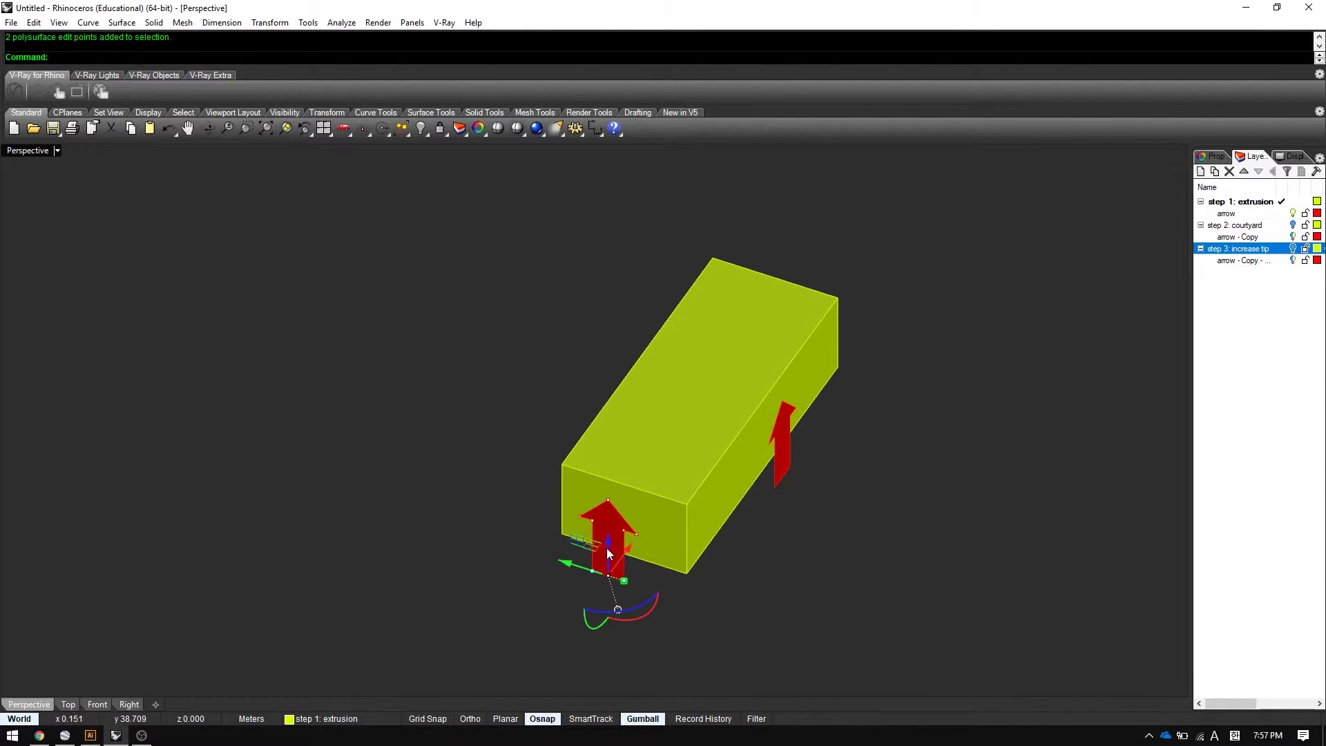
right_click_drag(963, 247, 876, 285, "shift")
left_click_drag(642, 507, 384, 628)
Make a flat 2D drawing of the extrusion box and arrows, and restore the four-viewport layout.
type("Make2d")
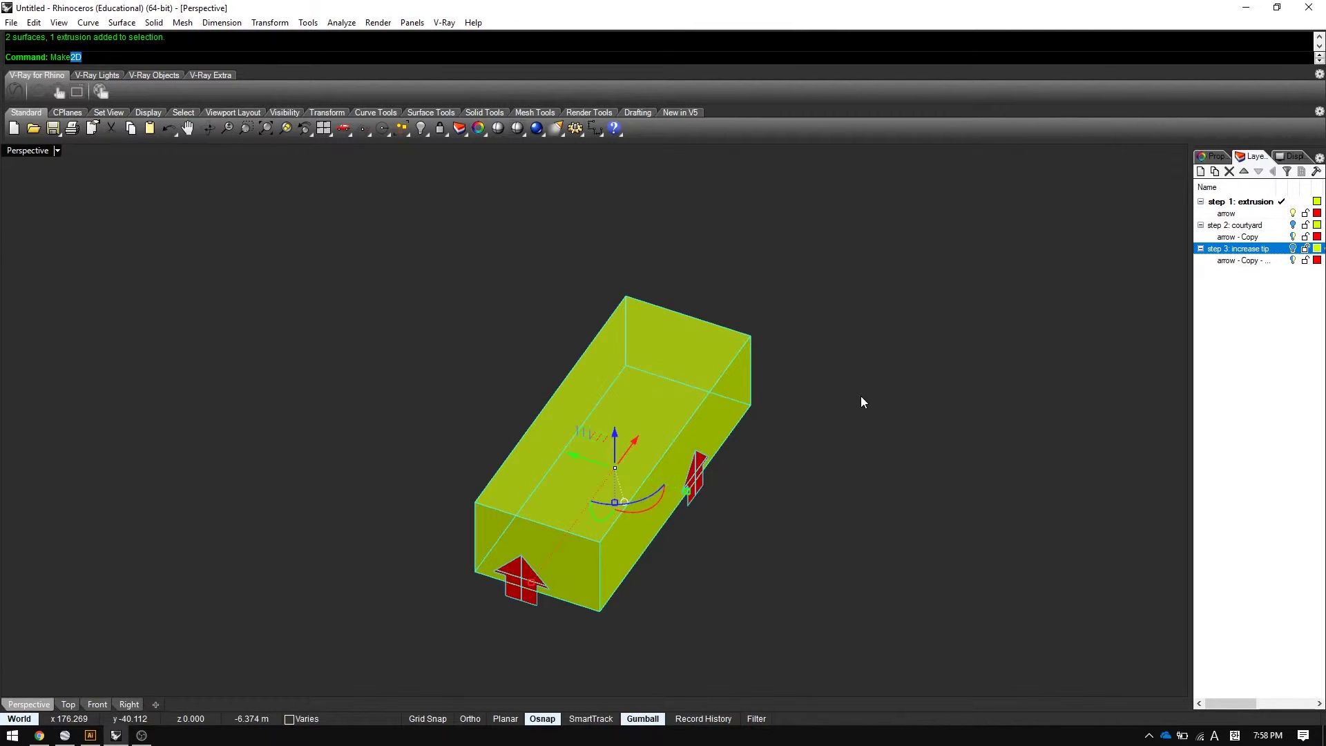
key("Return")
key("Return")
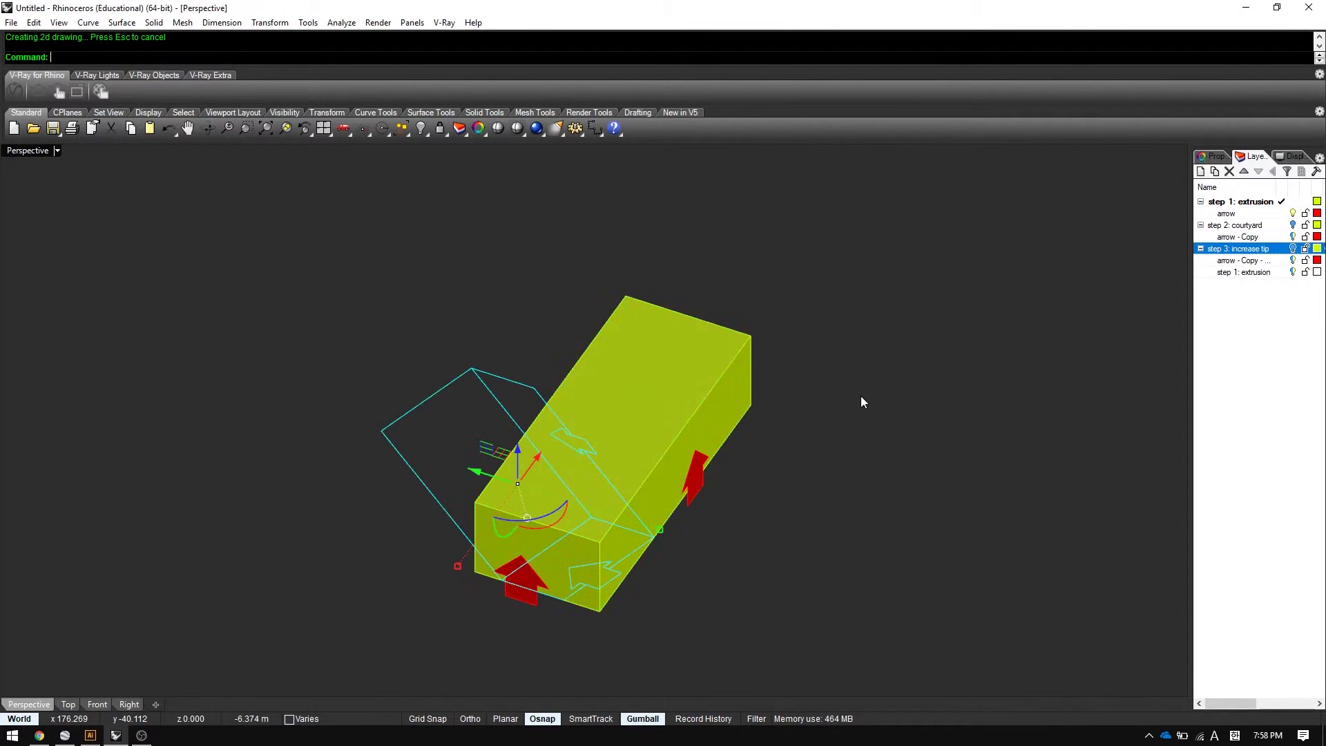
key("ctrl+m")
key("ctrl+m")
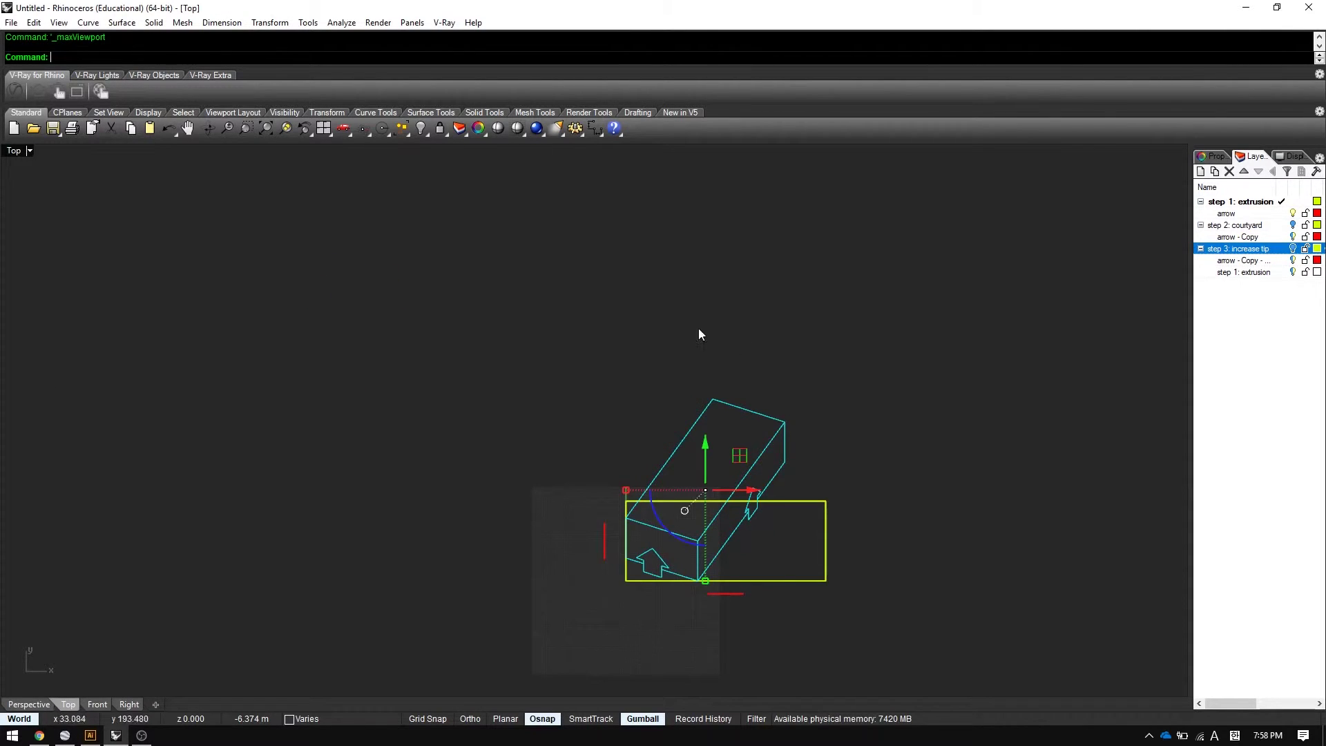
right_click_drag(819, 496, 607, 432)
key("ctrl+m")
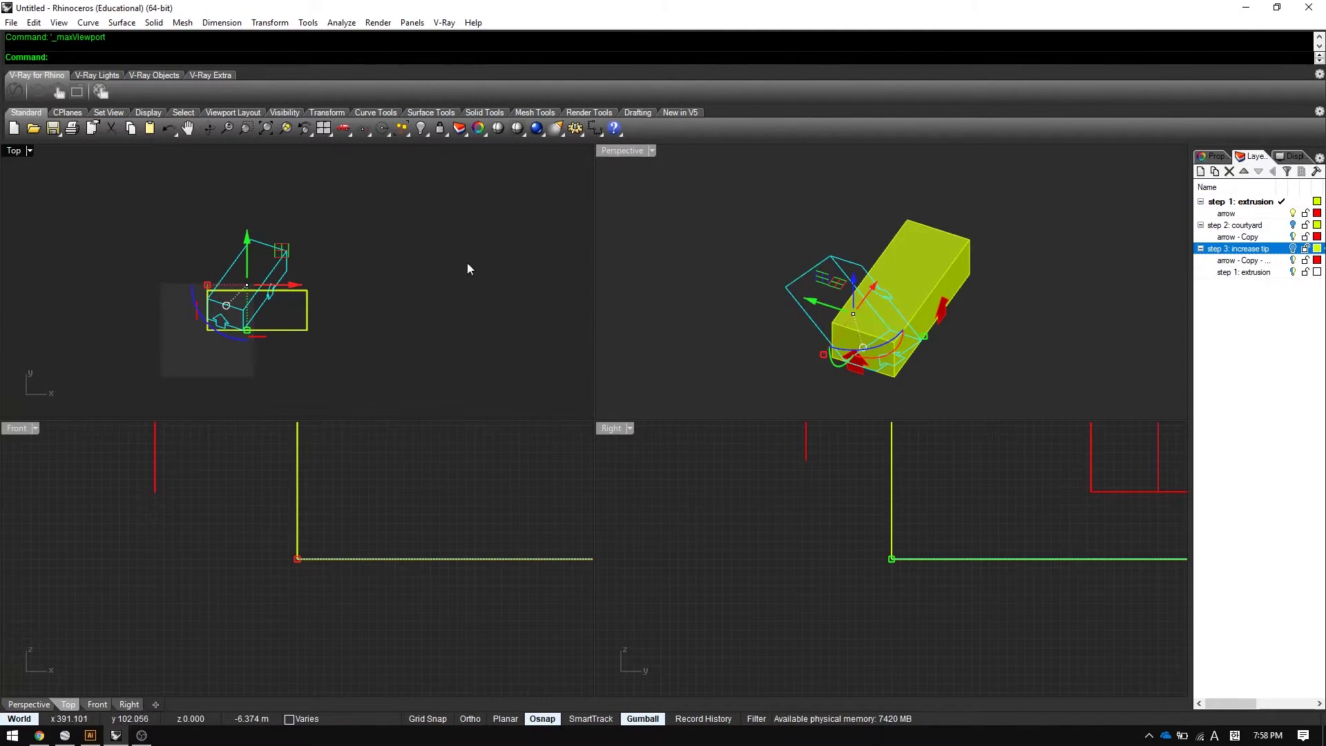
right_click_drag(468, 267, 388, 308)
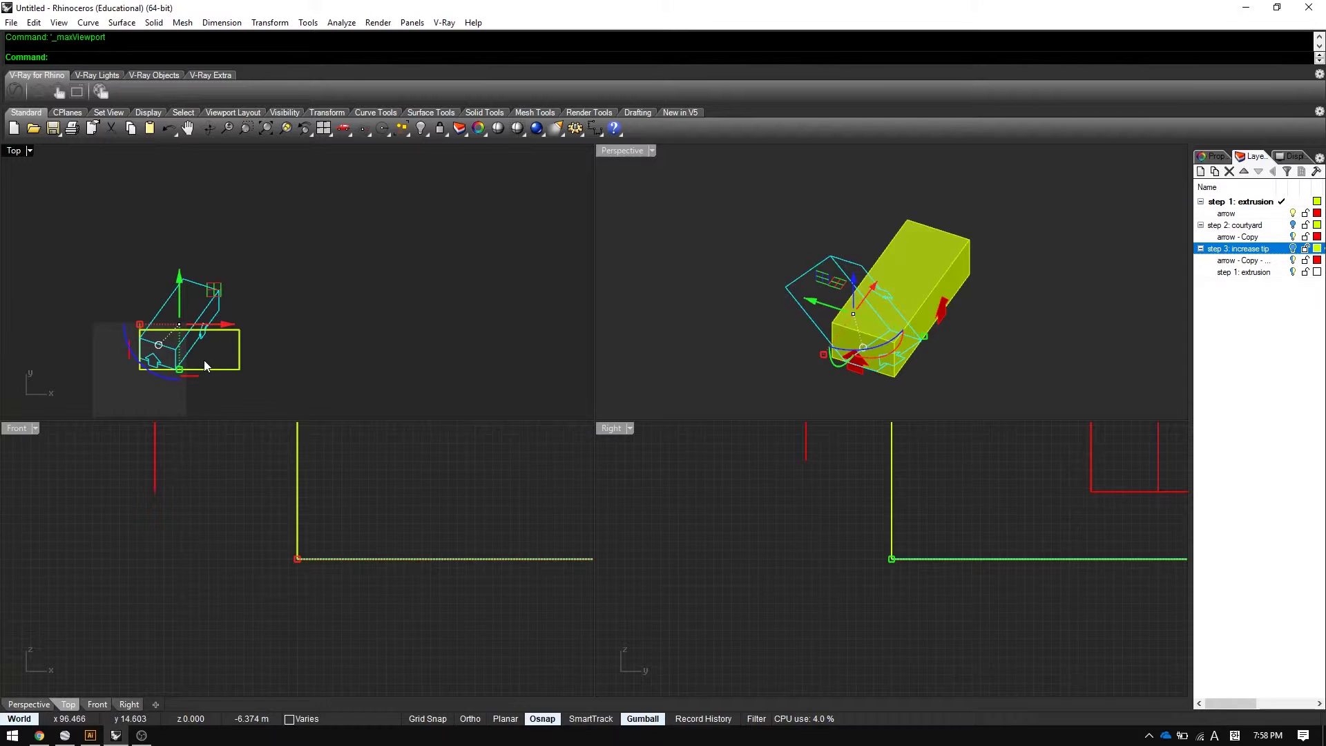
Move the 2D drawing 10 units along X with the gumball.
left_click(226, 324)
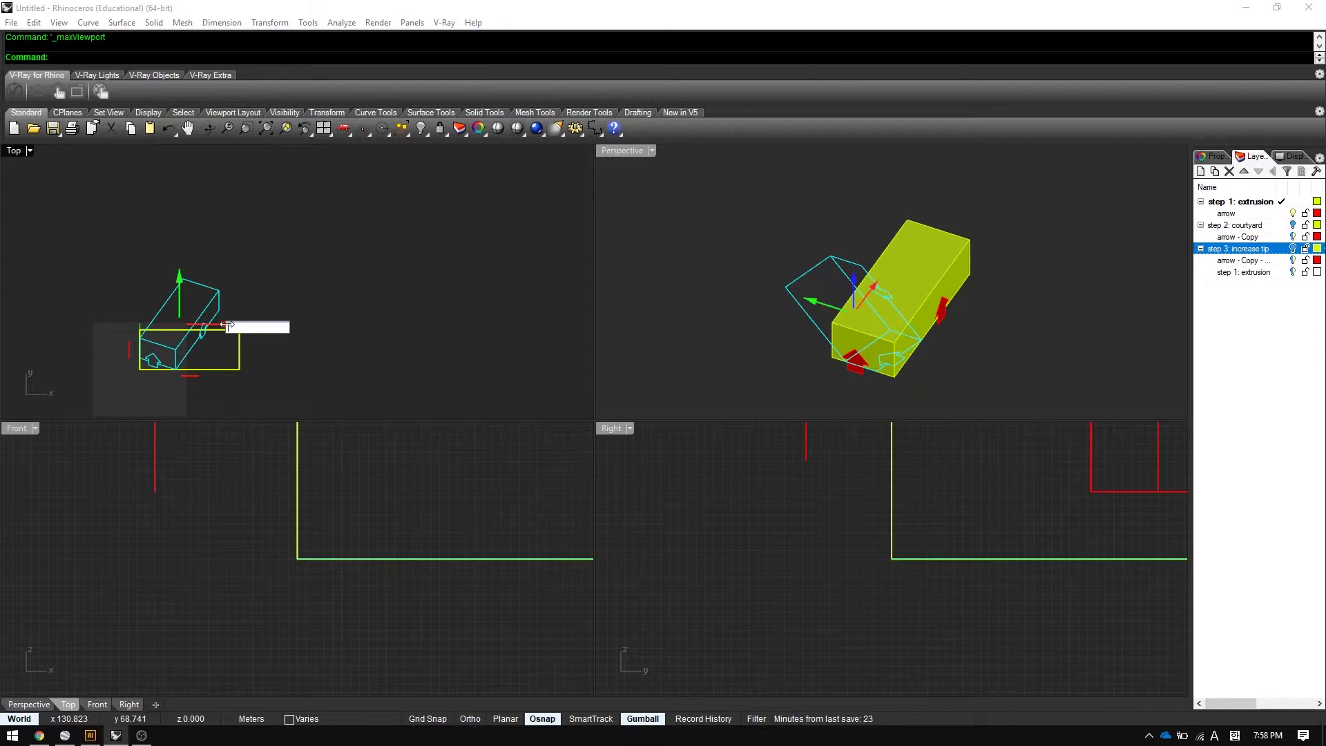
type("10")
key("Return")
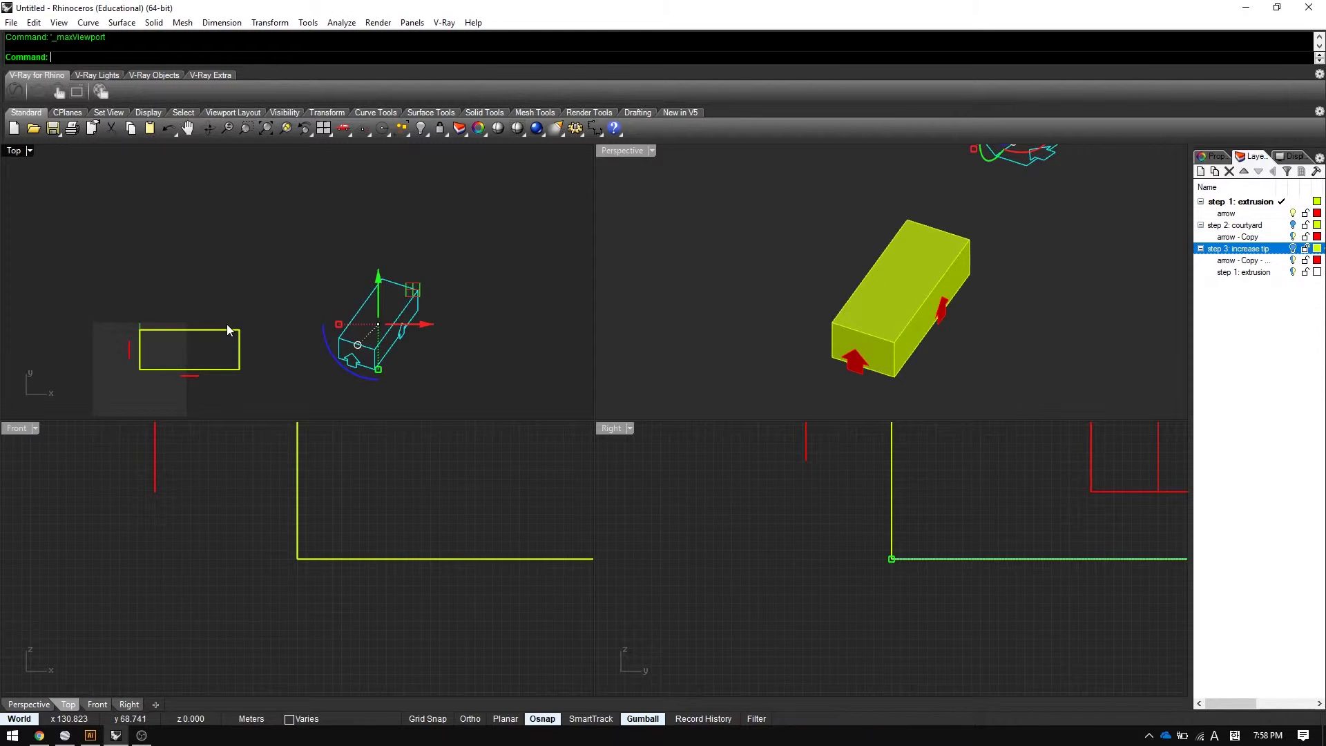
left_click_drag(1058, 376, 794, 248)
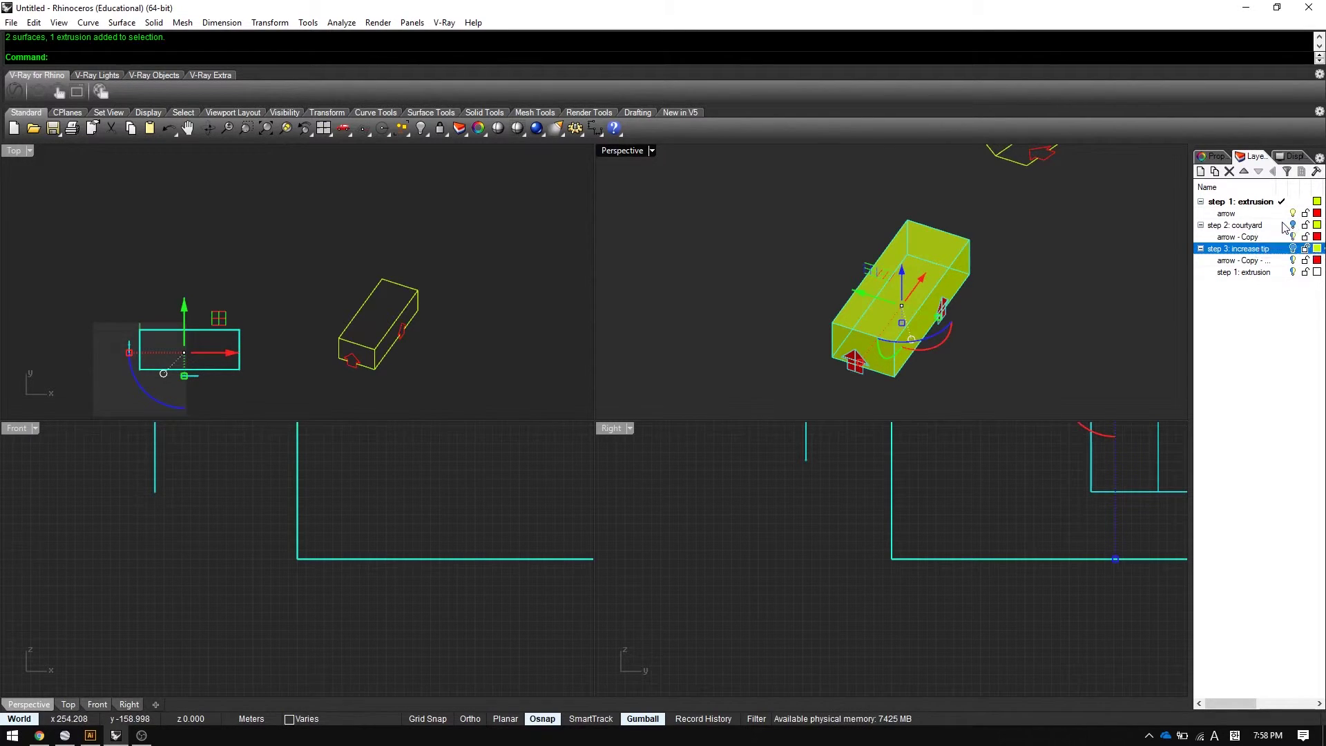
Make step 2: courtyard current and create a Make2D drawing of the courtyard box and arrow.
left_click(1282, 225)
left_click(1296, 204)
left_click_drag(975, 340, 831, 248)
type("A")
key("BackSpace")
type("Make2D")
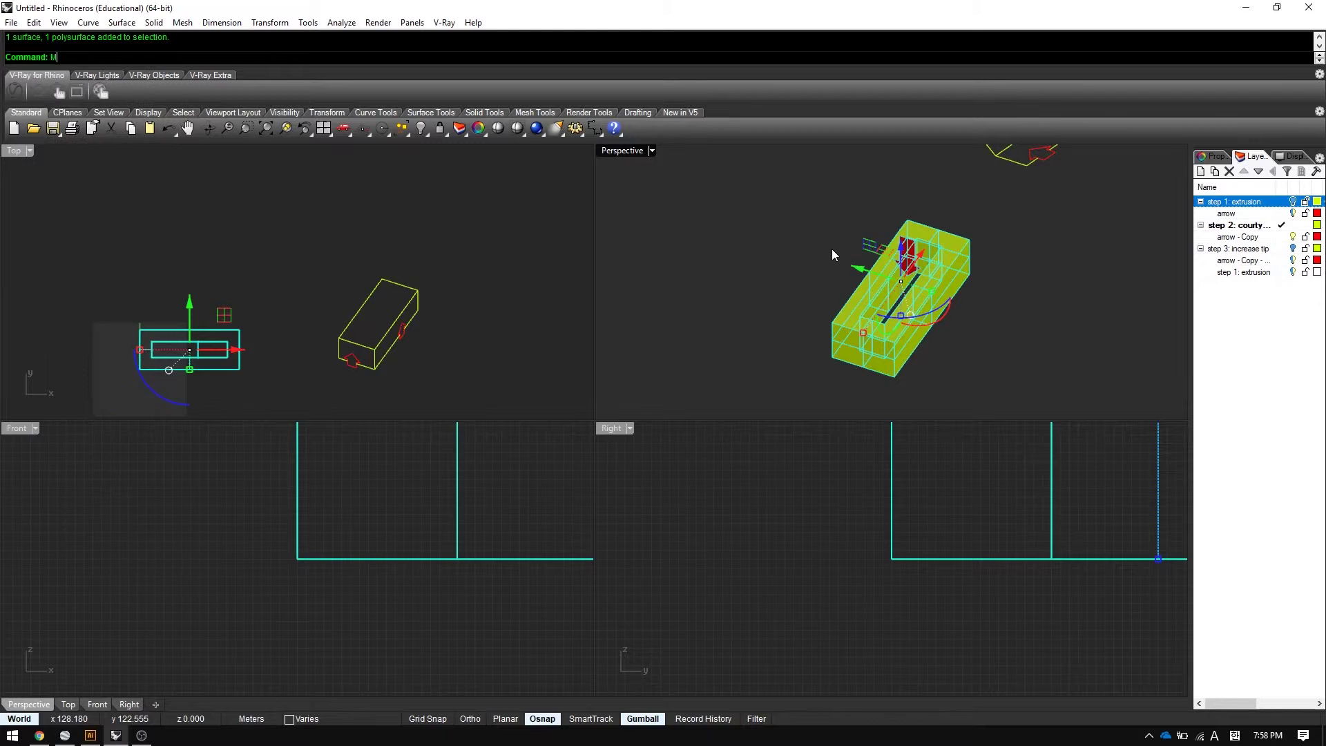
key("Return")
key("Return")
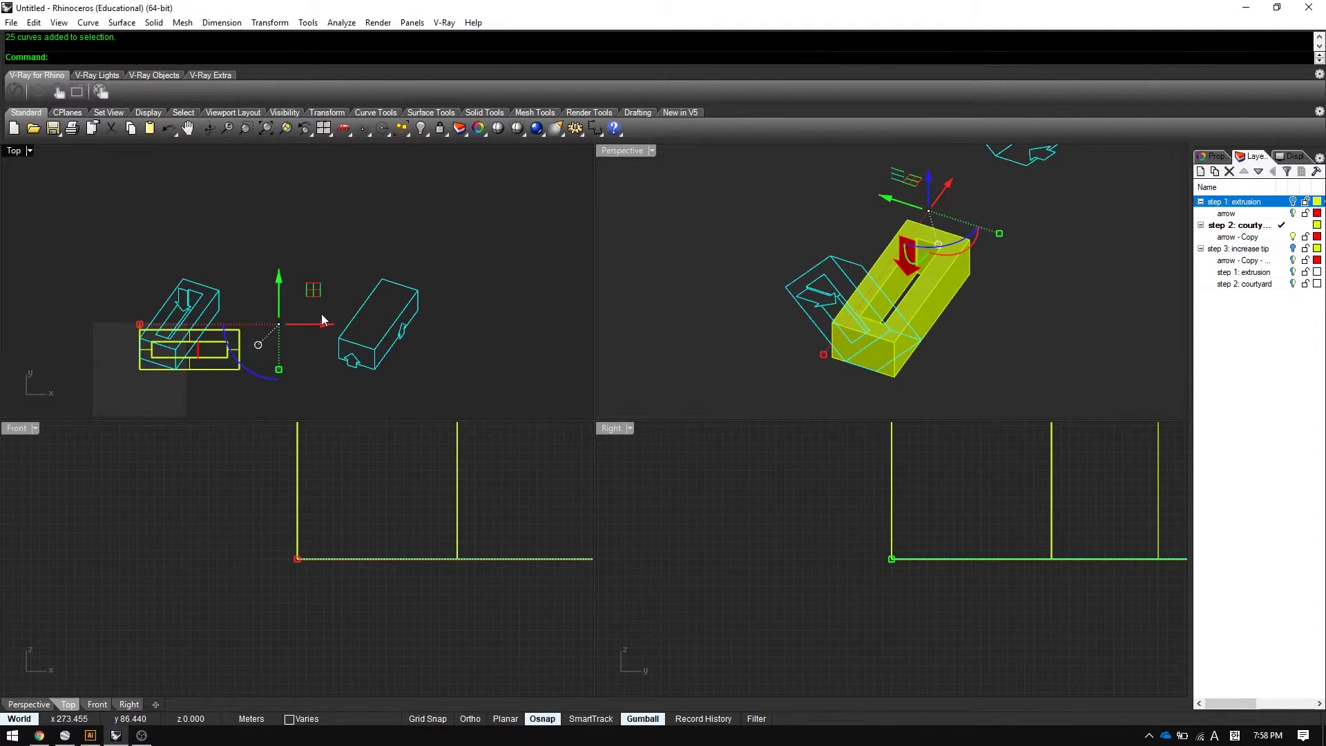
Move the courtyard 2D drawing 20 units along X.
left_click(321, 322)
type("20")
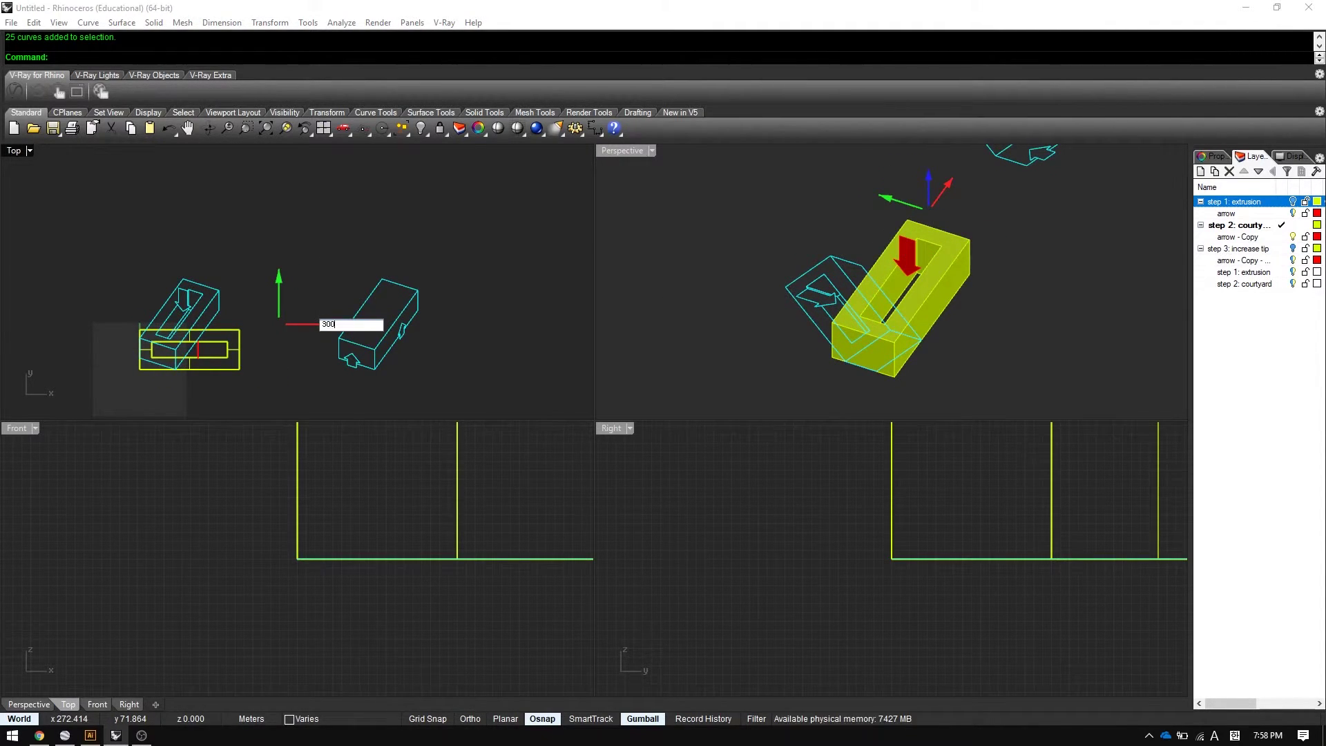
key("Return")
left_click_drag(1105, 384, 827, 228)
Turn on the step 3: increase tip layer and select the wedge with its arrow.
left_click(1288, 250)
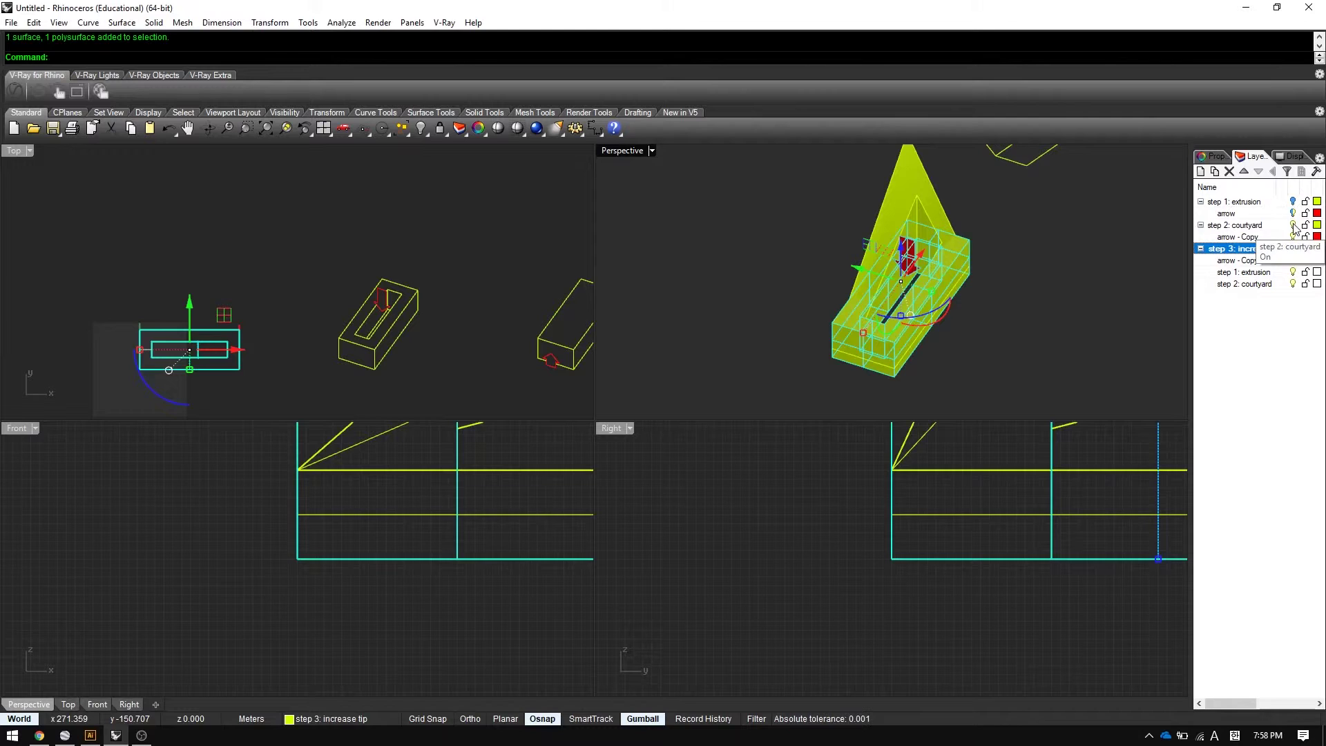
left_click(1294, 228)
left_click(1014, 359)
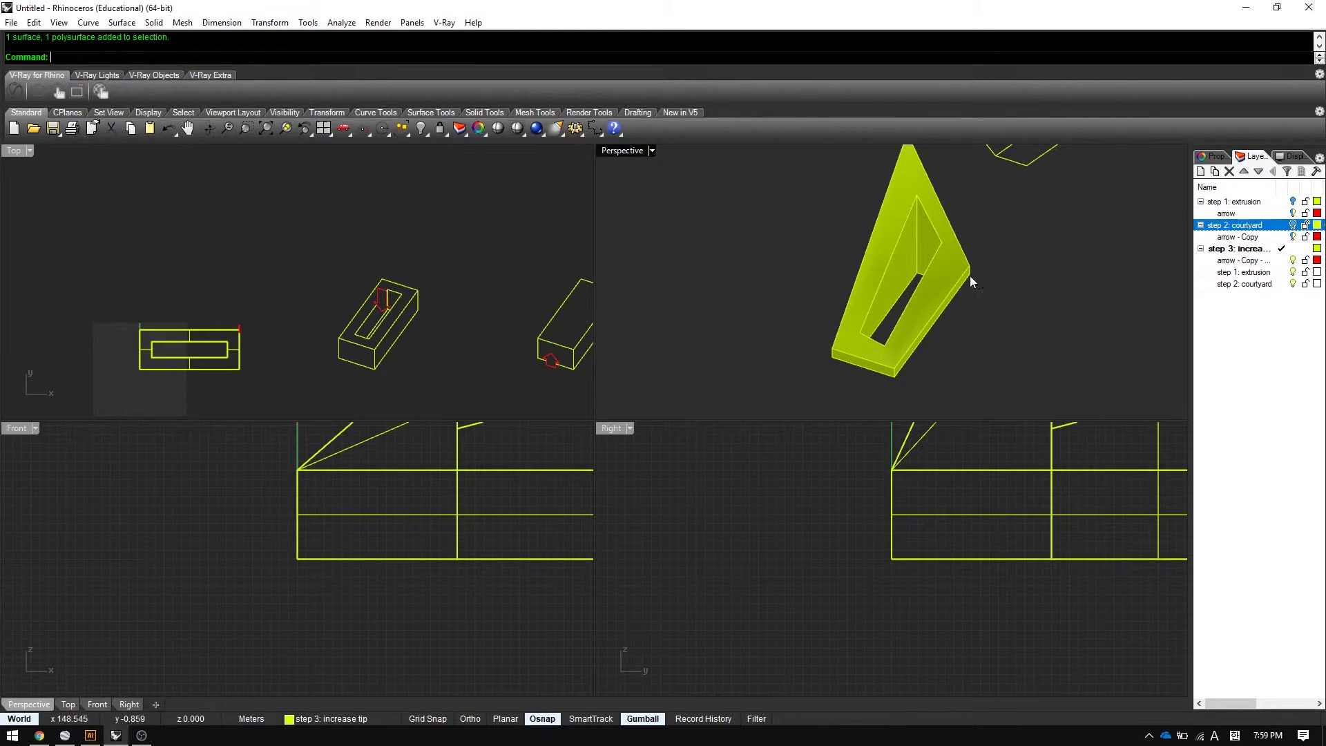
right_click_drag(969, 276, 950, 257)
left_click_drag(864, 256, 864, 257)
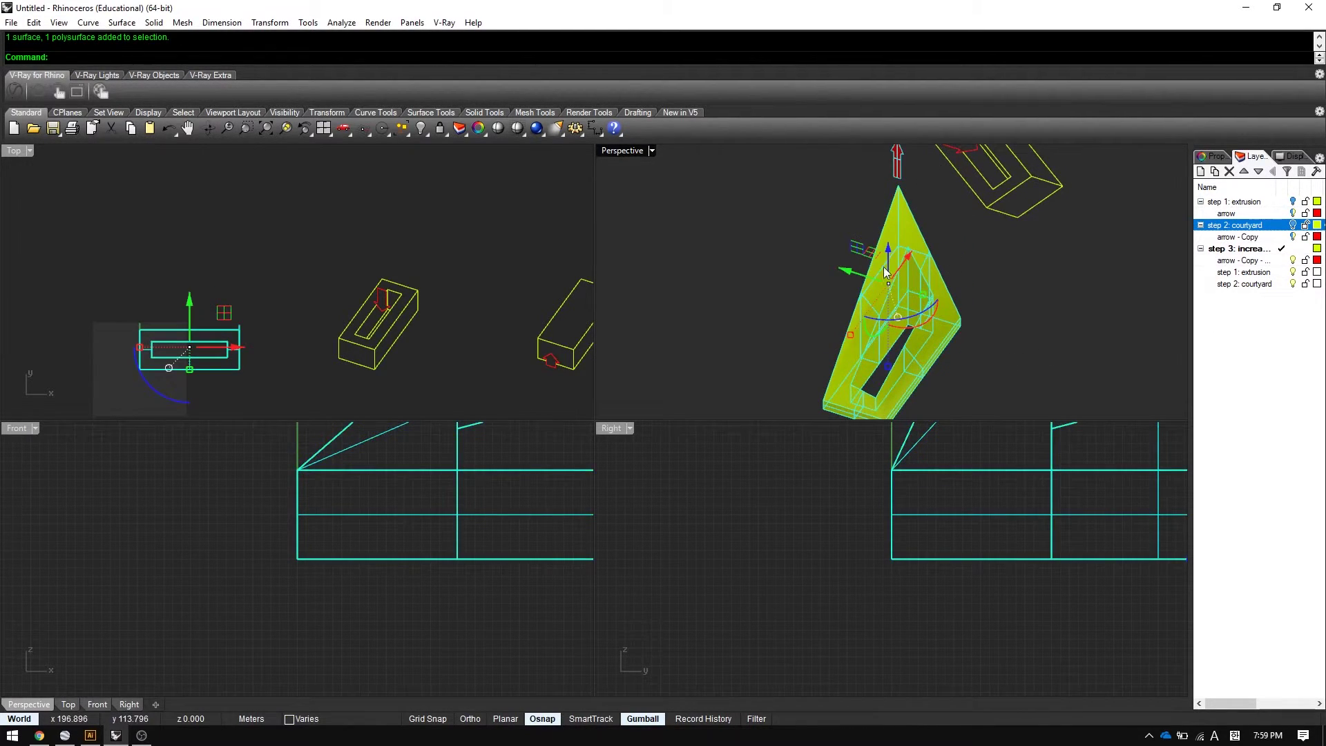
Run Make2D on the wedge with default options and select the resulting curves.
type("Make2D")
key("Return")
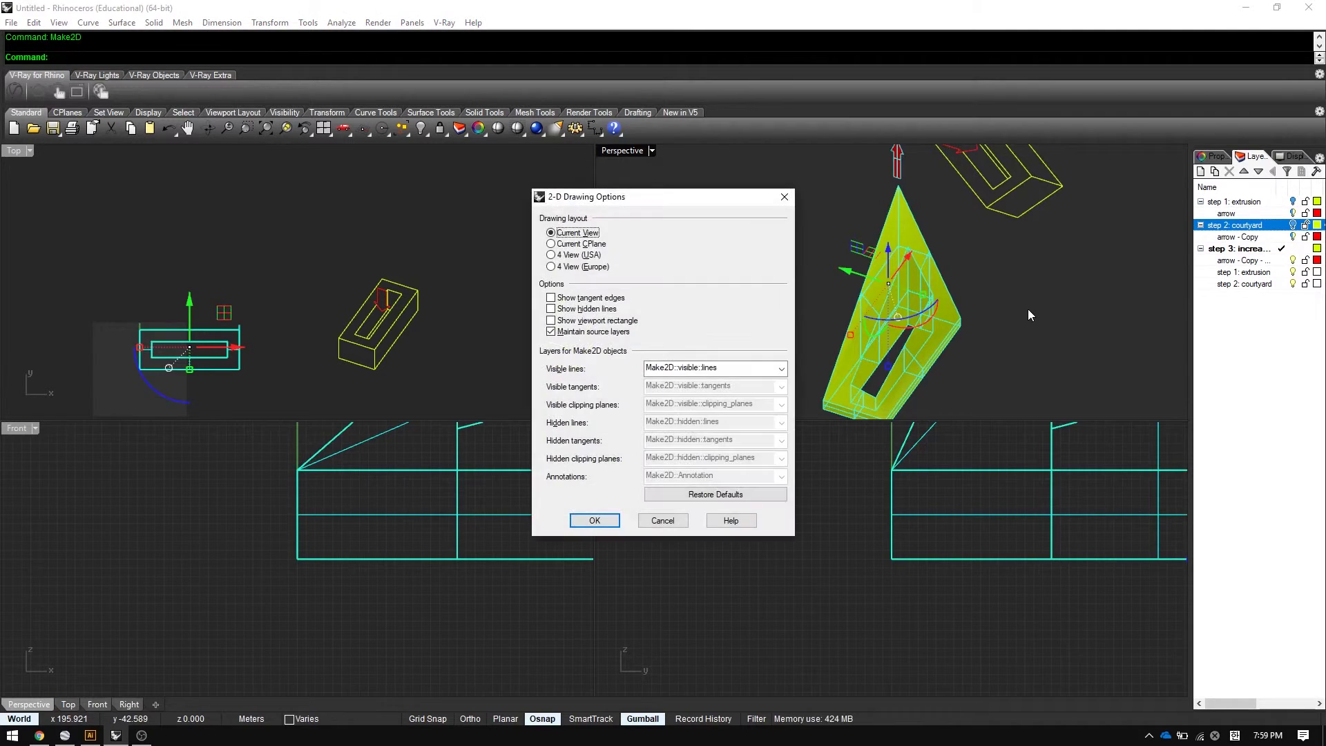
key("Return")
right_click_drag(462, 240, 321, 242)
scroll(237, 304, "down", 2)
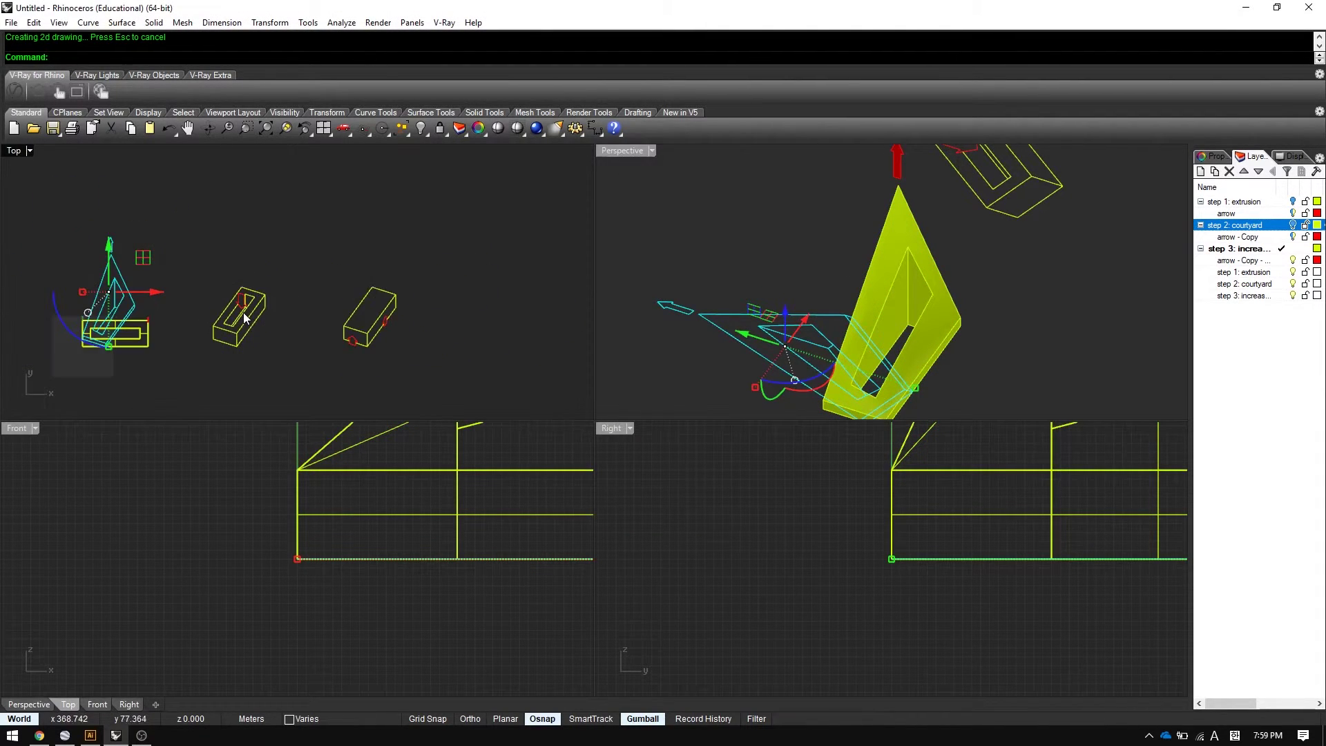
left_click_drag(181, 264, 481, 396)
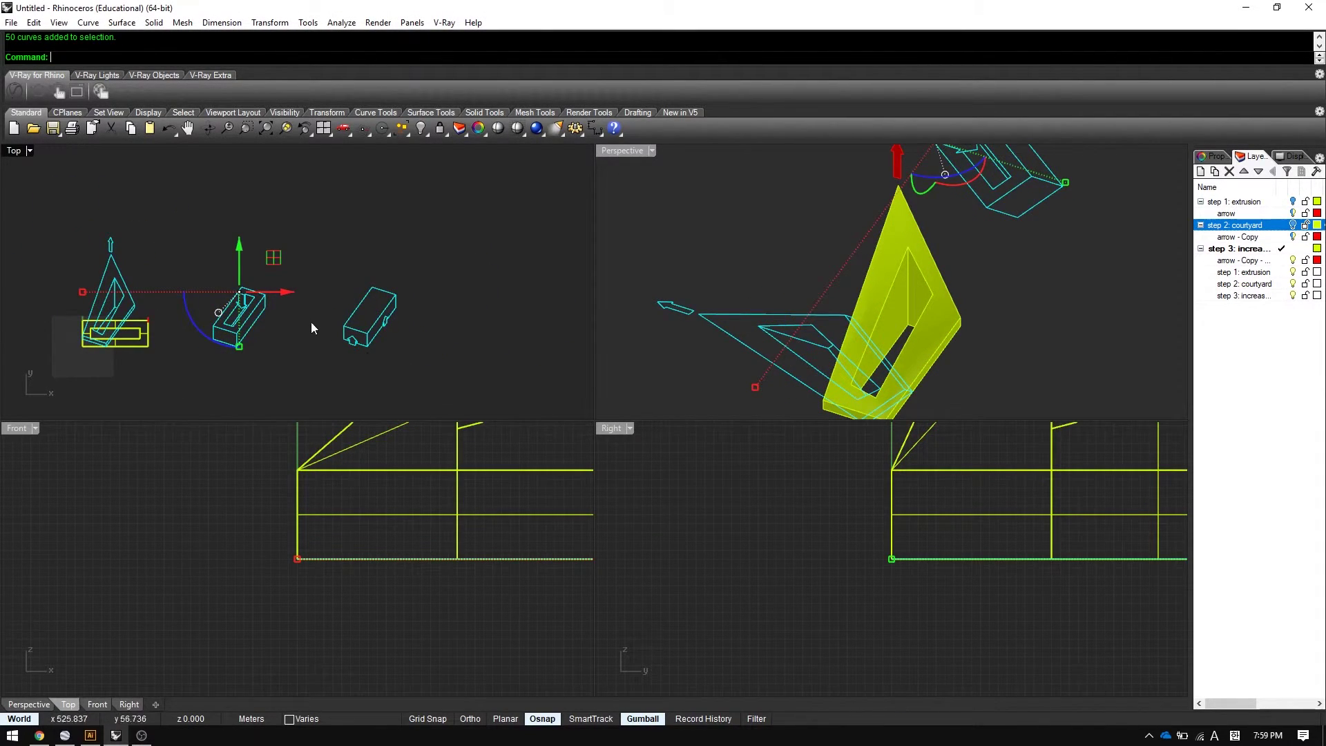
Move the wedge drawing 20 units along the gumball X axis.
right_click_drag(247, 308, 362, 295)
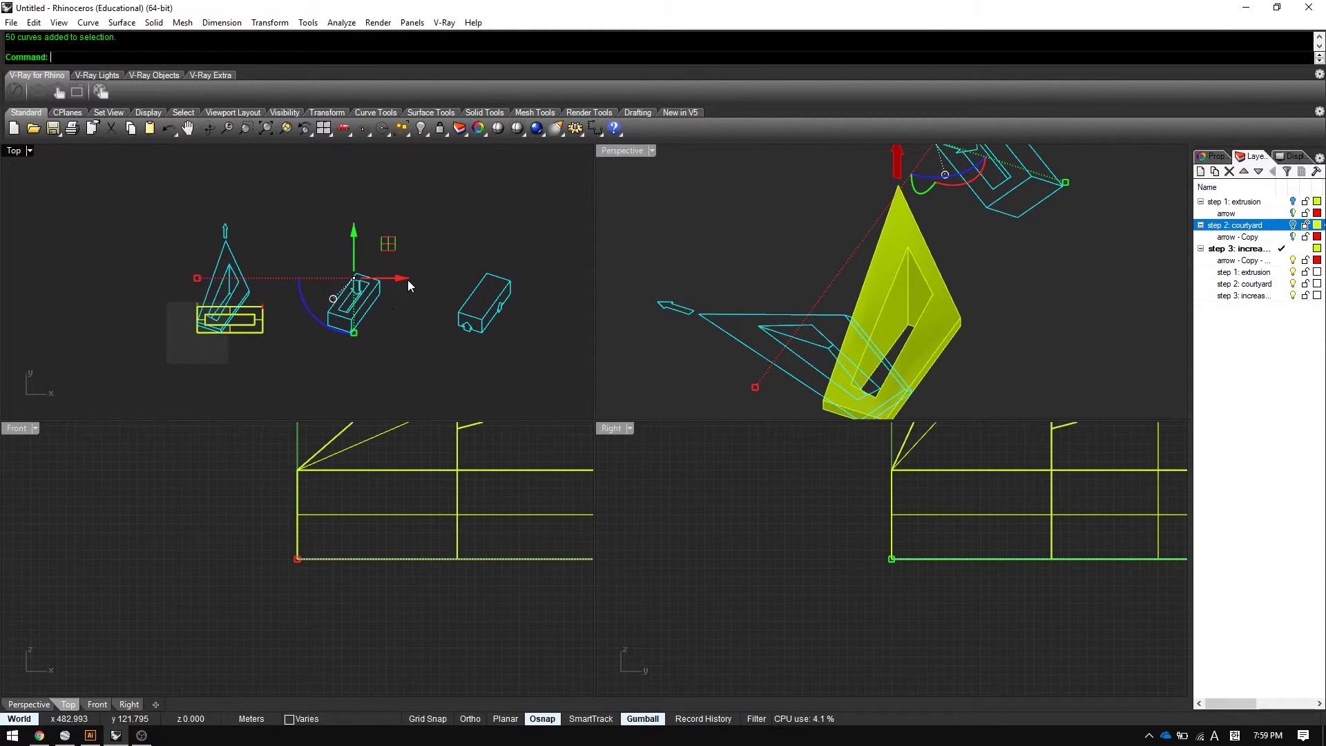
left_click(197, 279)
type("20")
key("Return")
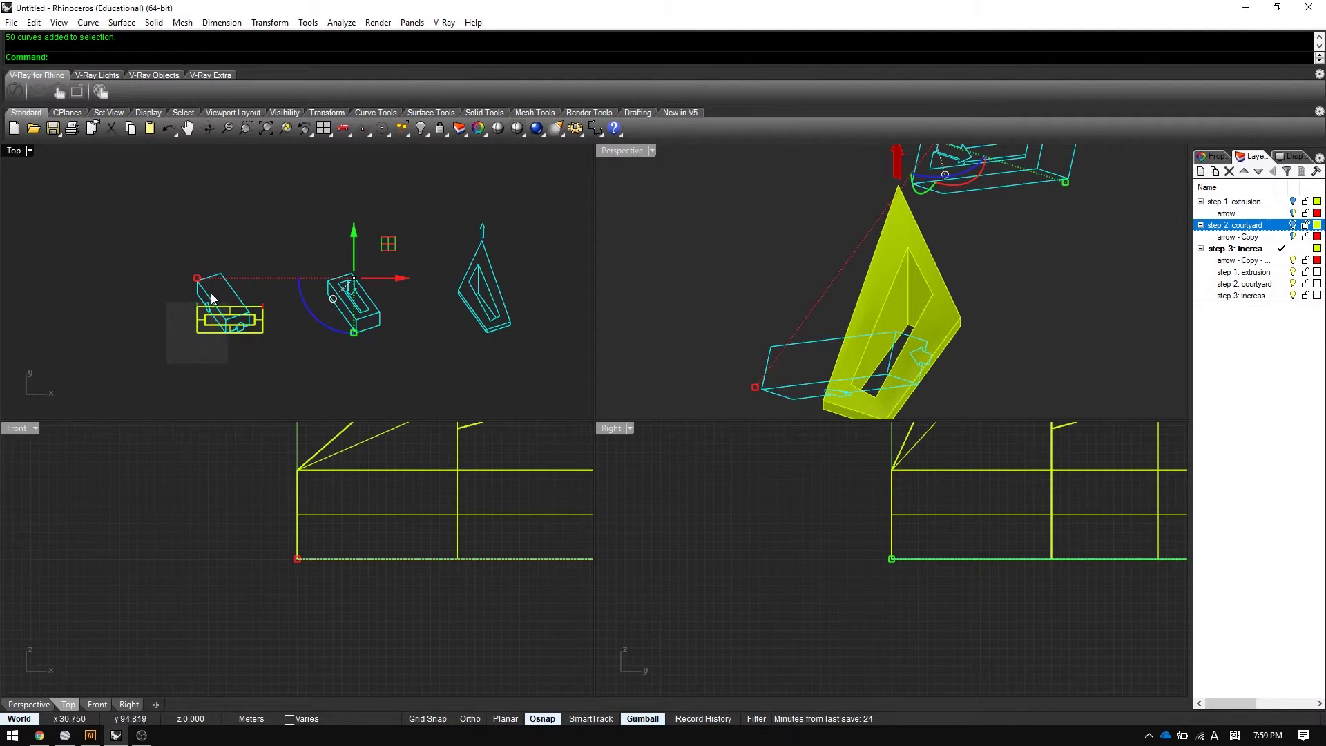
left_click(176, 237)
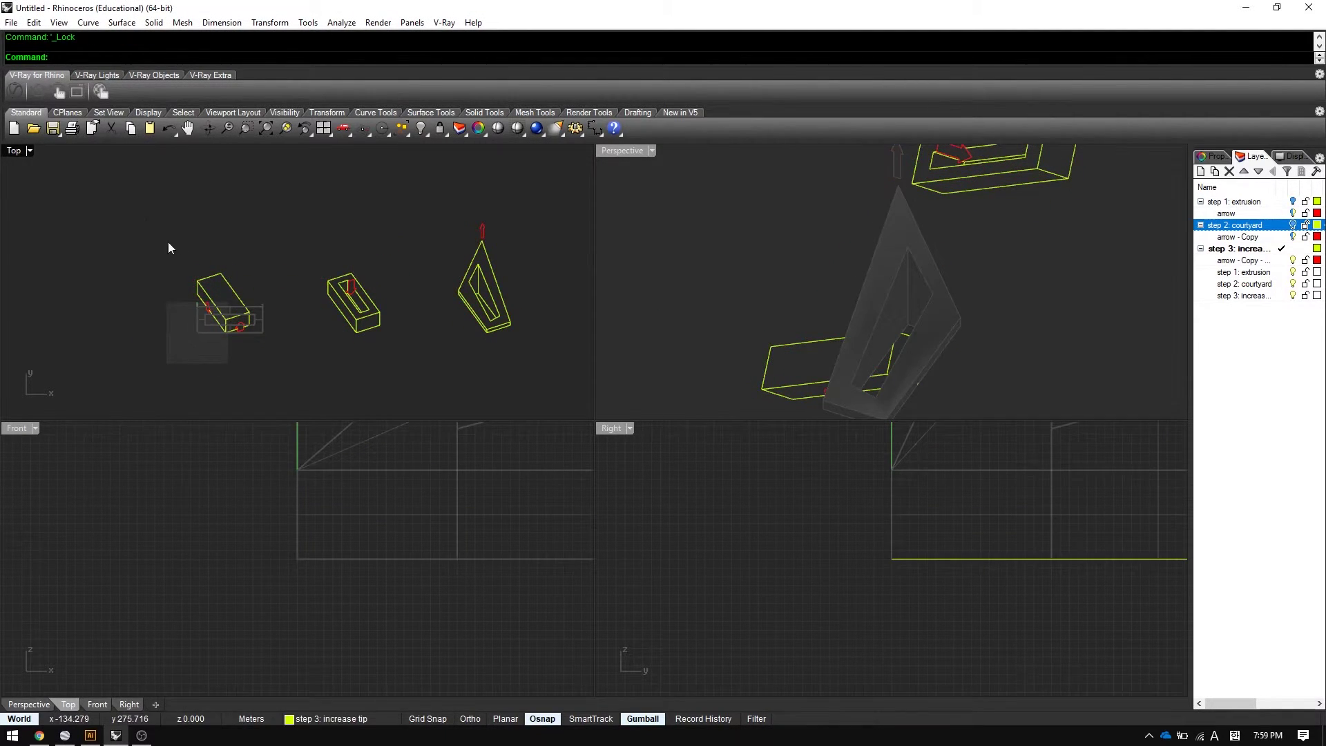
Rotate the left and middle massing blocks 45 degrees each.
left_click(244, 335)
left_click(200, 304)
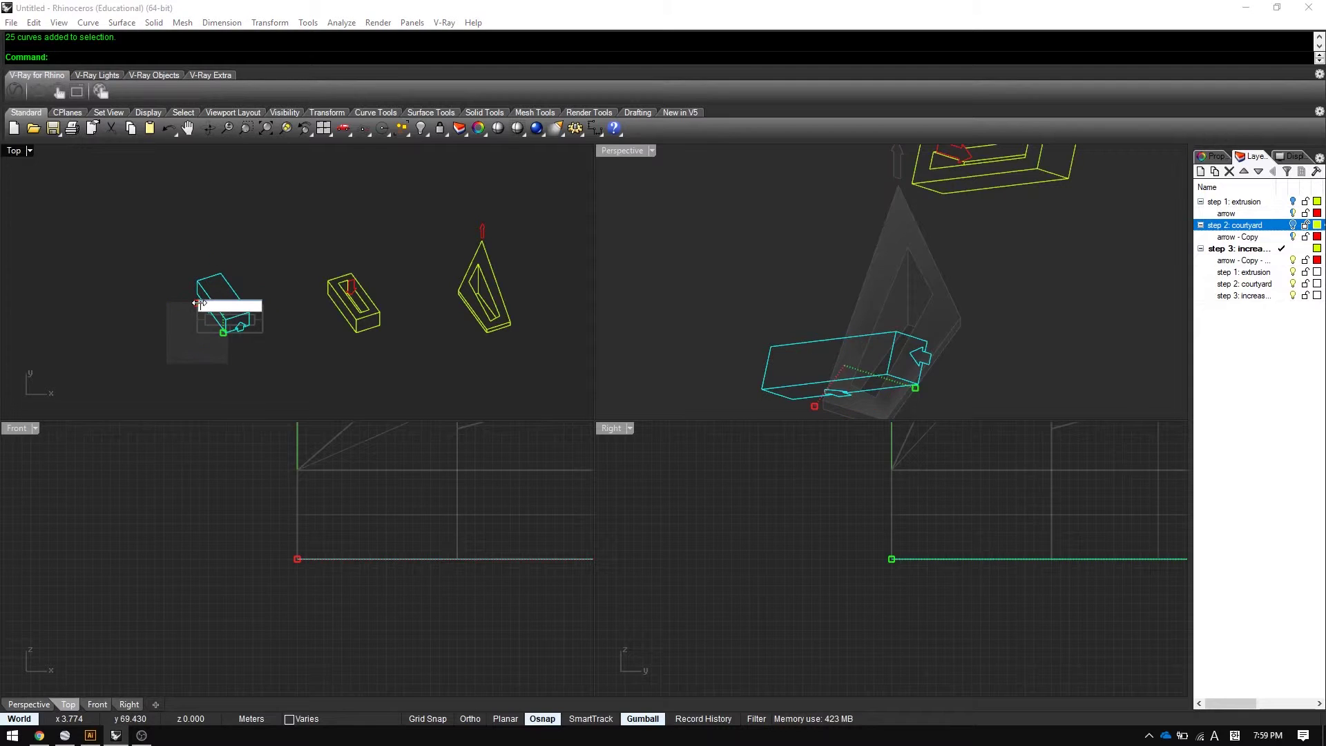
type("45")
key("Return")
left_click(335, 303)
left_click(327, 304)
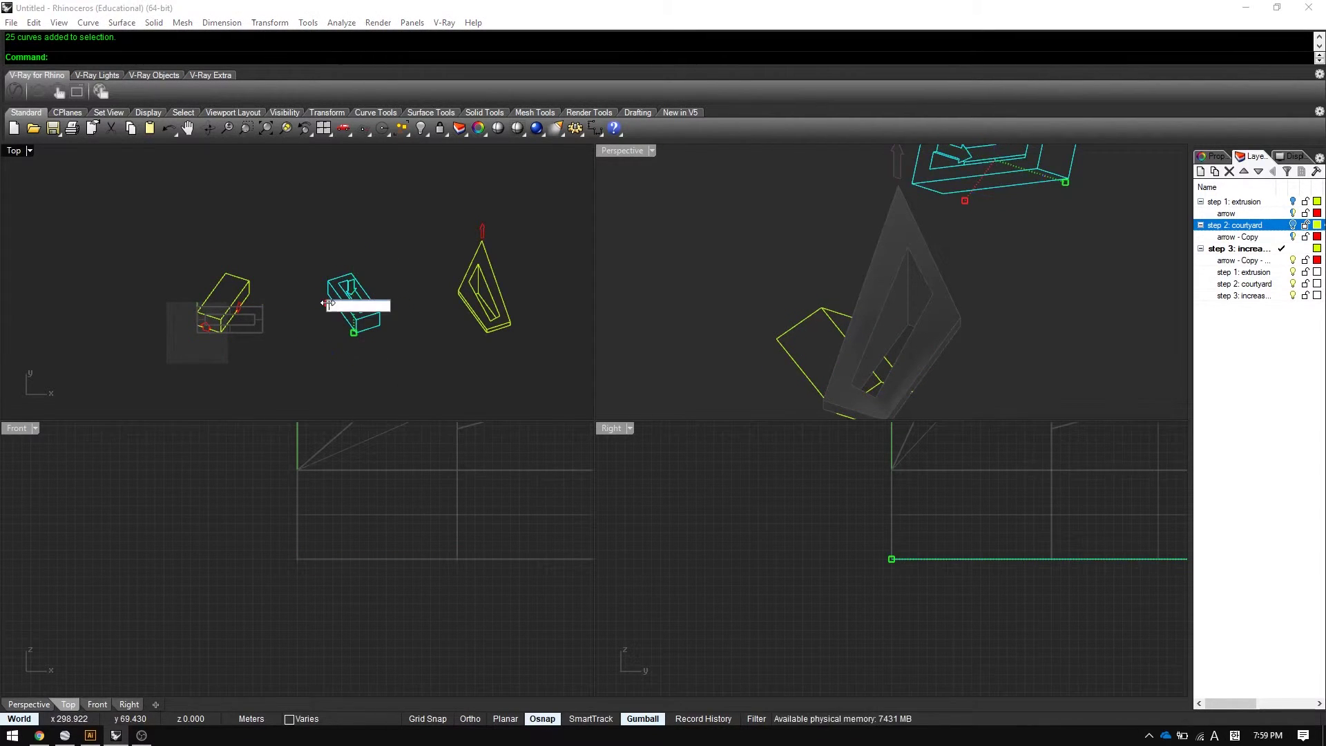
type("45")
key("Return")
Rotate the pointed right block 45 degrees and maximize the Top viewport.
left_click_drag(429, 201, 539, 351)
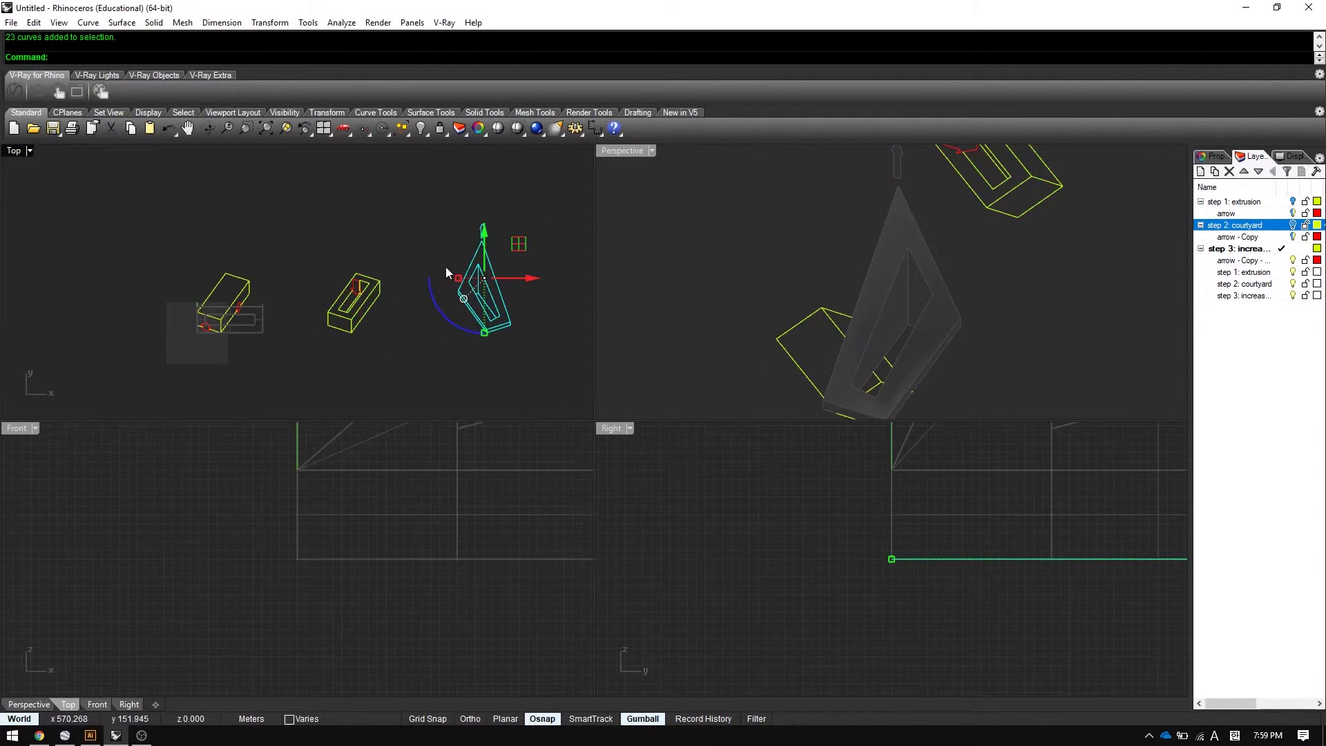
left_click(459, 282)
type("45")
key("Return")
left_click(408, 224)
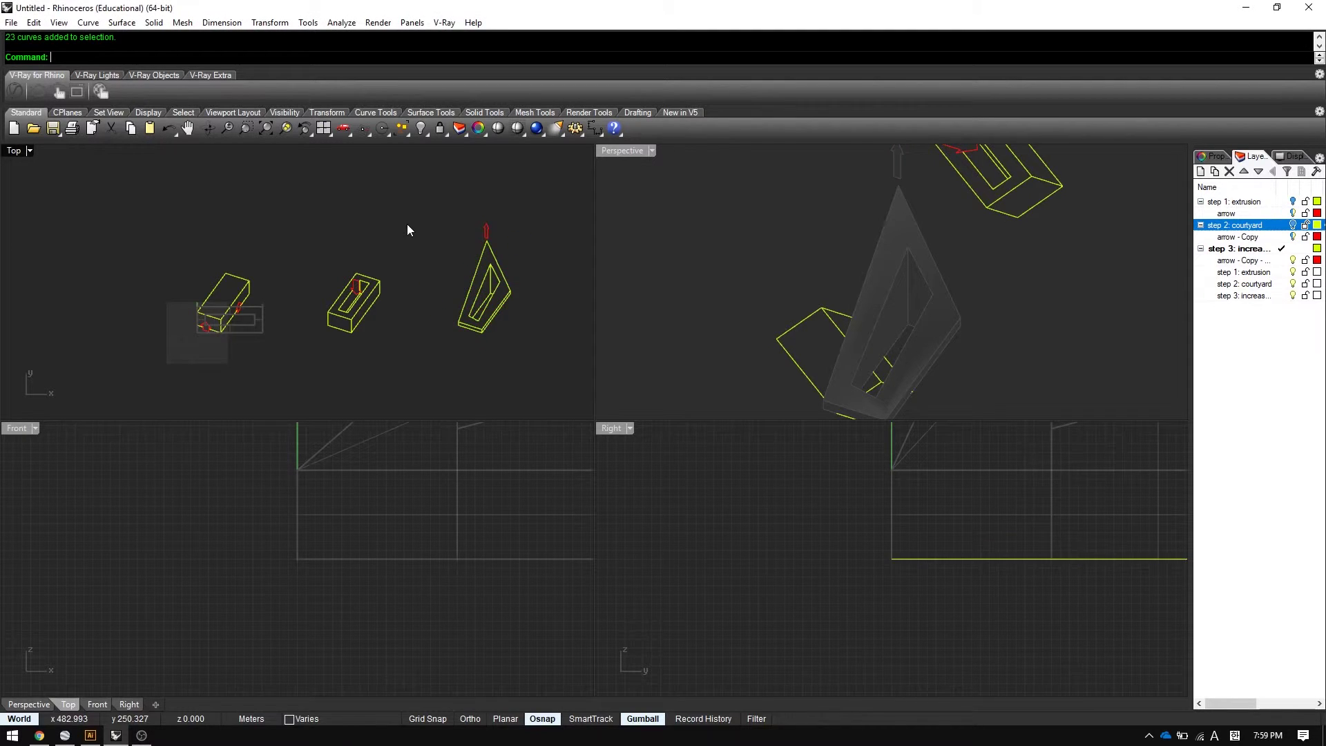
key("ctrl+m")
scroll(377, 388, "up", 4)
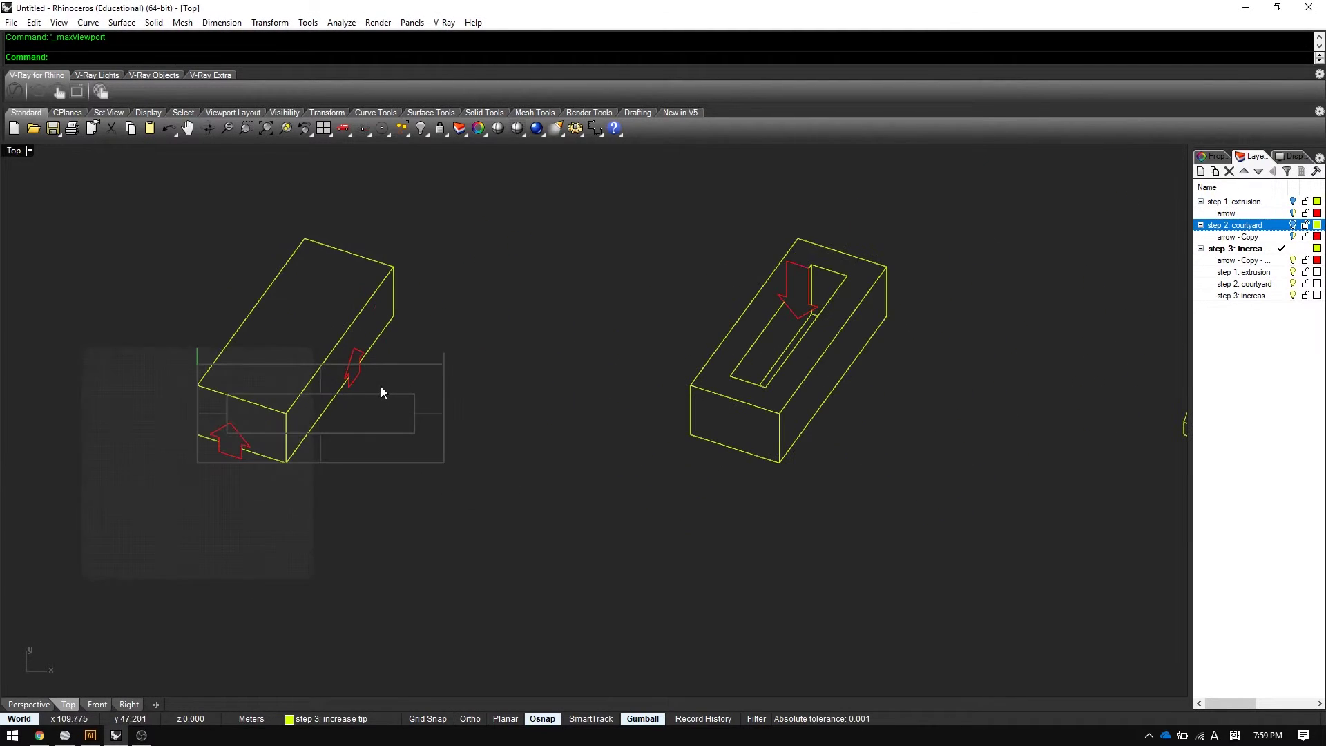
Fit all three rotated blocks in the Top view and select the left, middle and right blocks together.
scroll(252, 308, "down", 2)
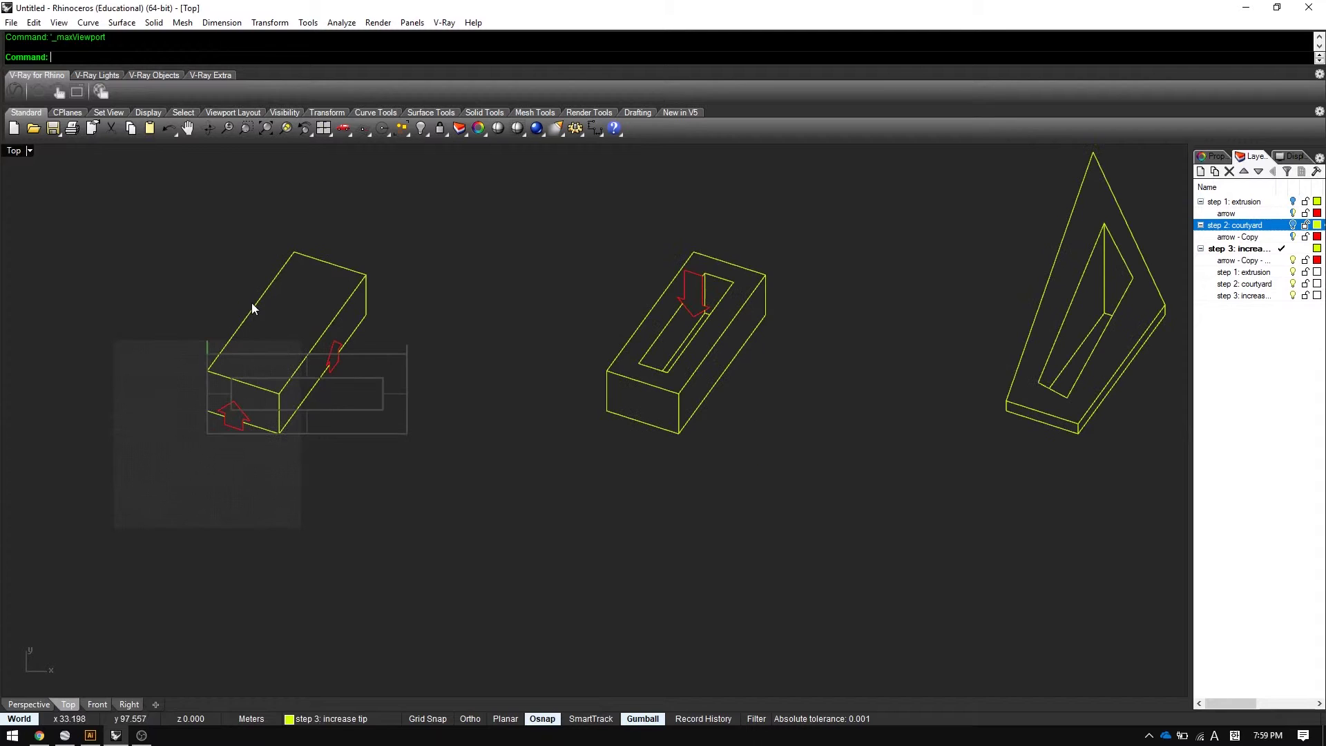
right_click_drag(902, 284, 361, 378)
scroll(361, 378, "down", 1)
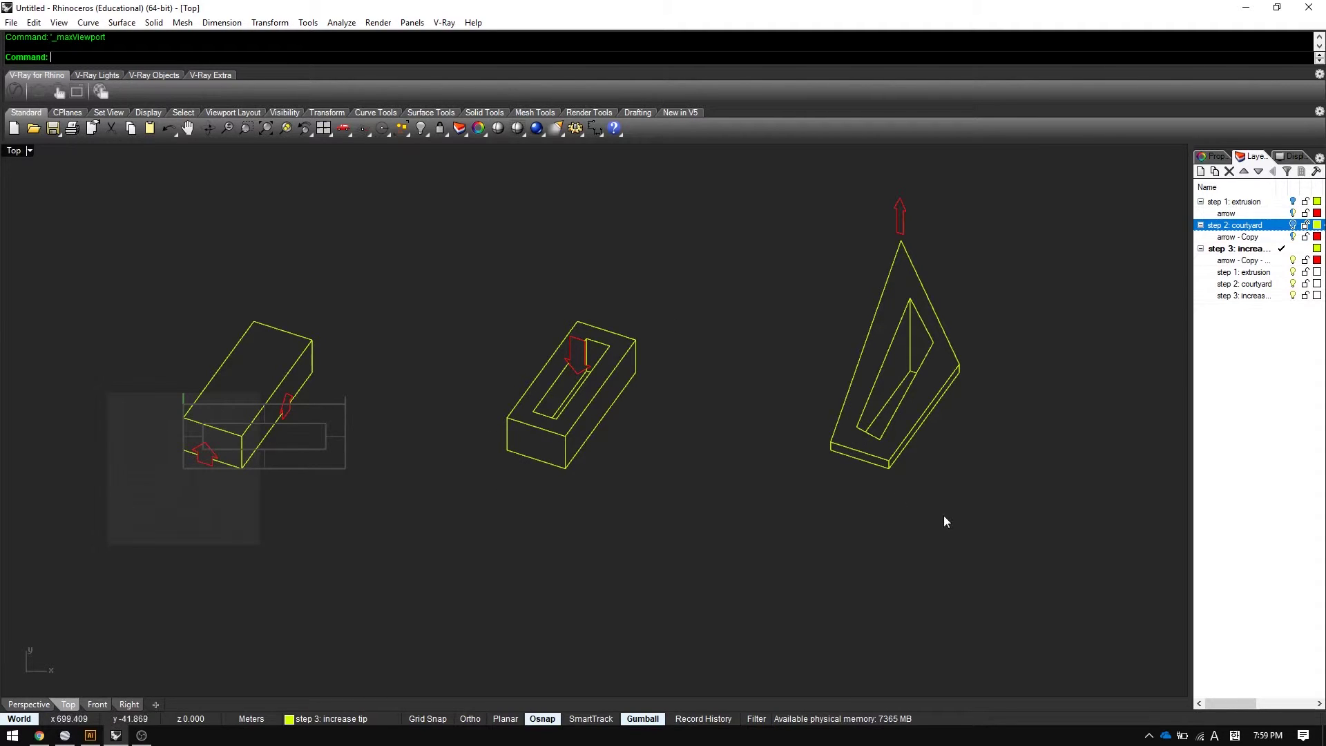
left_click_drag(1079, 524, 882, 400)
left_click_drag(802, 293, 801, 290)
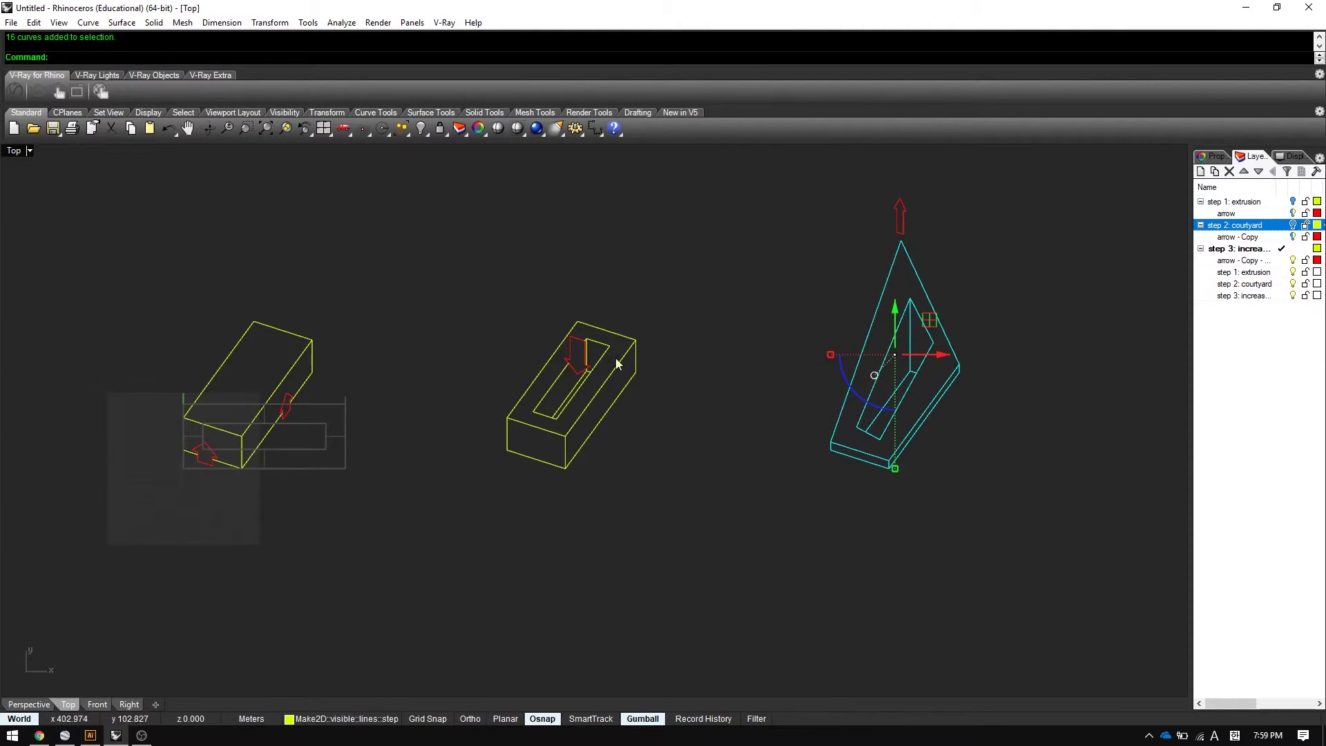
left_click_drag(408, 303, 231, 542)
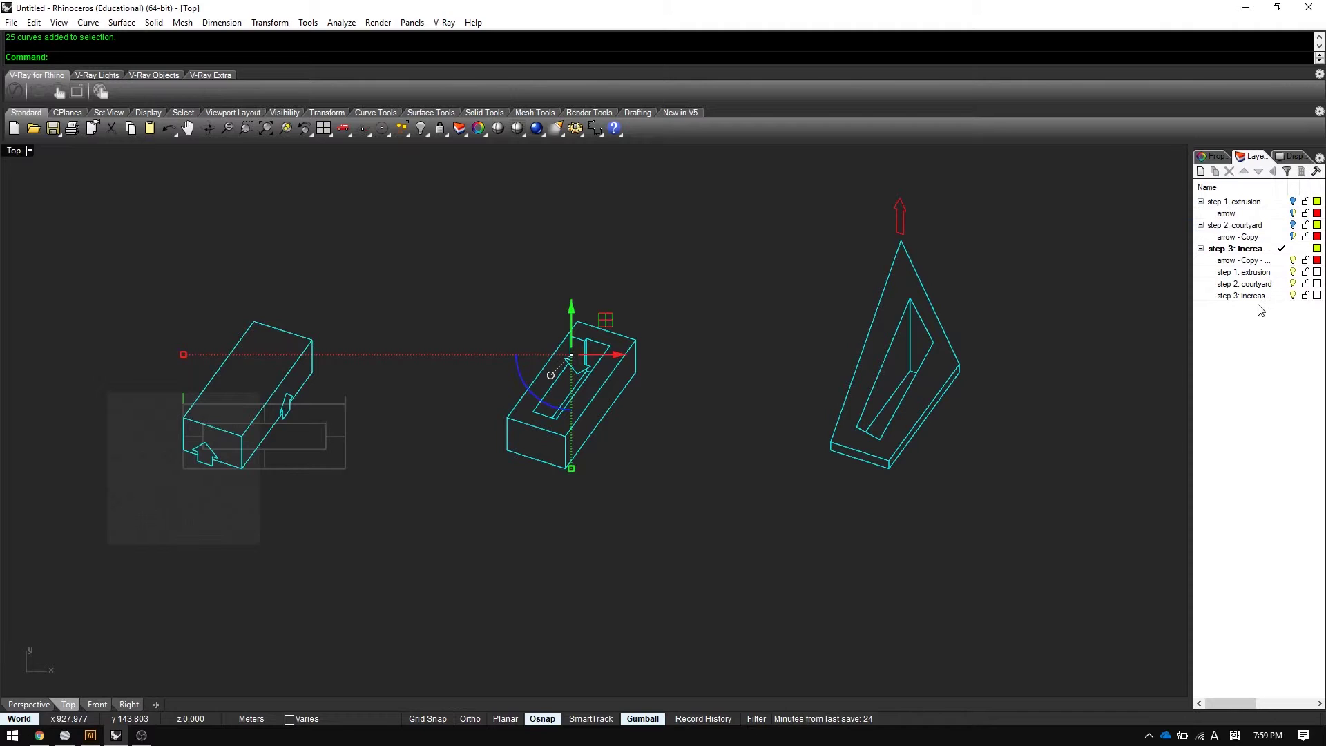
left_click(1200, 171)
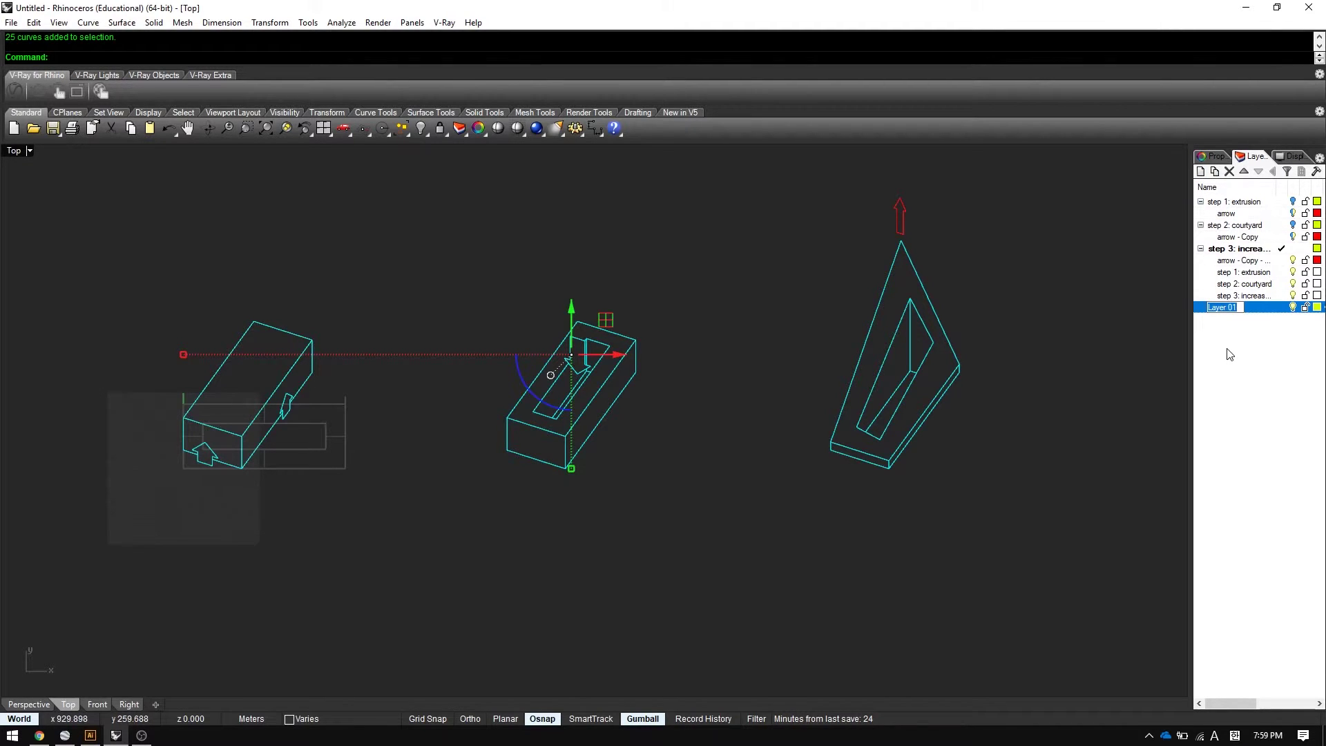
Name the new layer 'outline', make it current, and colour it orange.
type("outline")
key("Return")
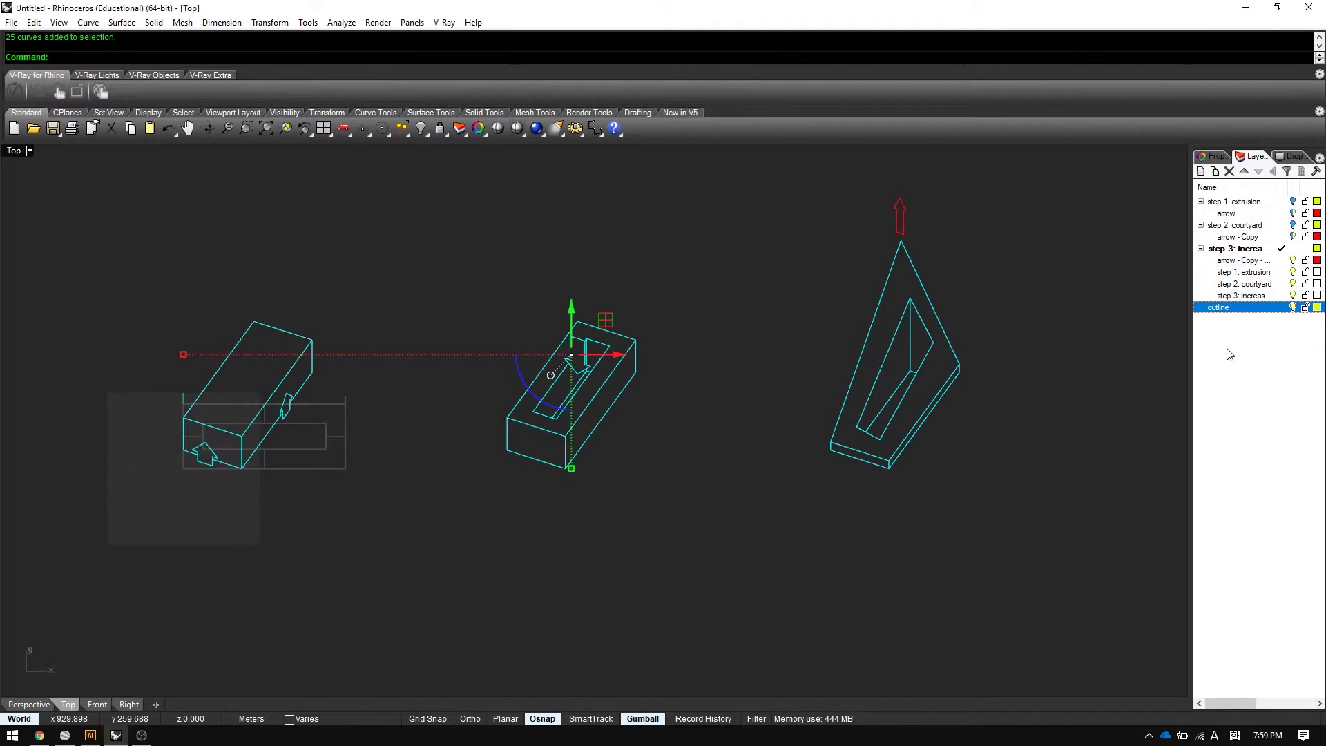
left_click(1282, 308)
left_click(1318, 308)
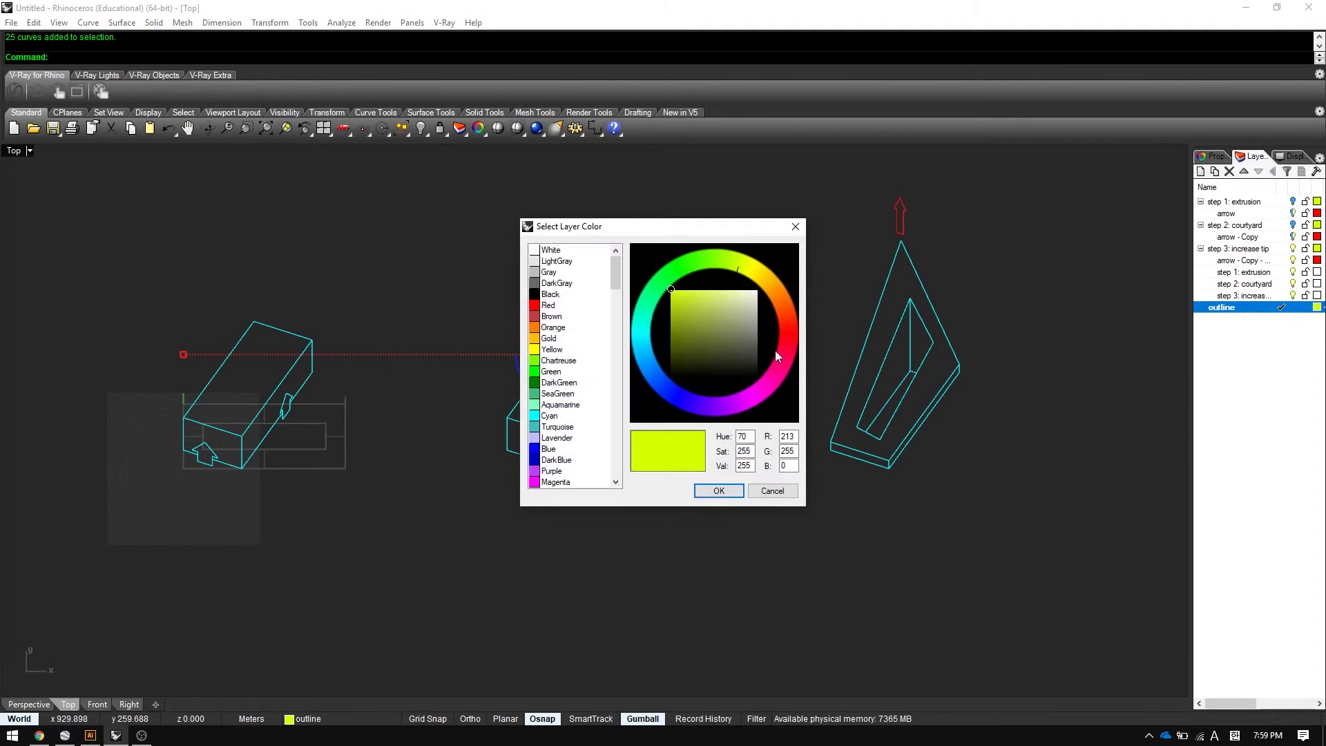
left_click(556, 328)
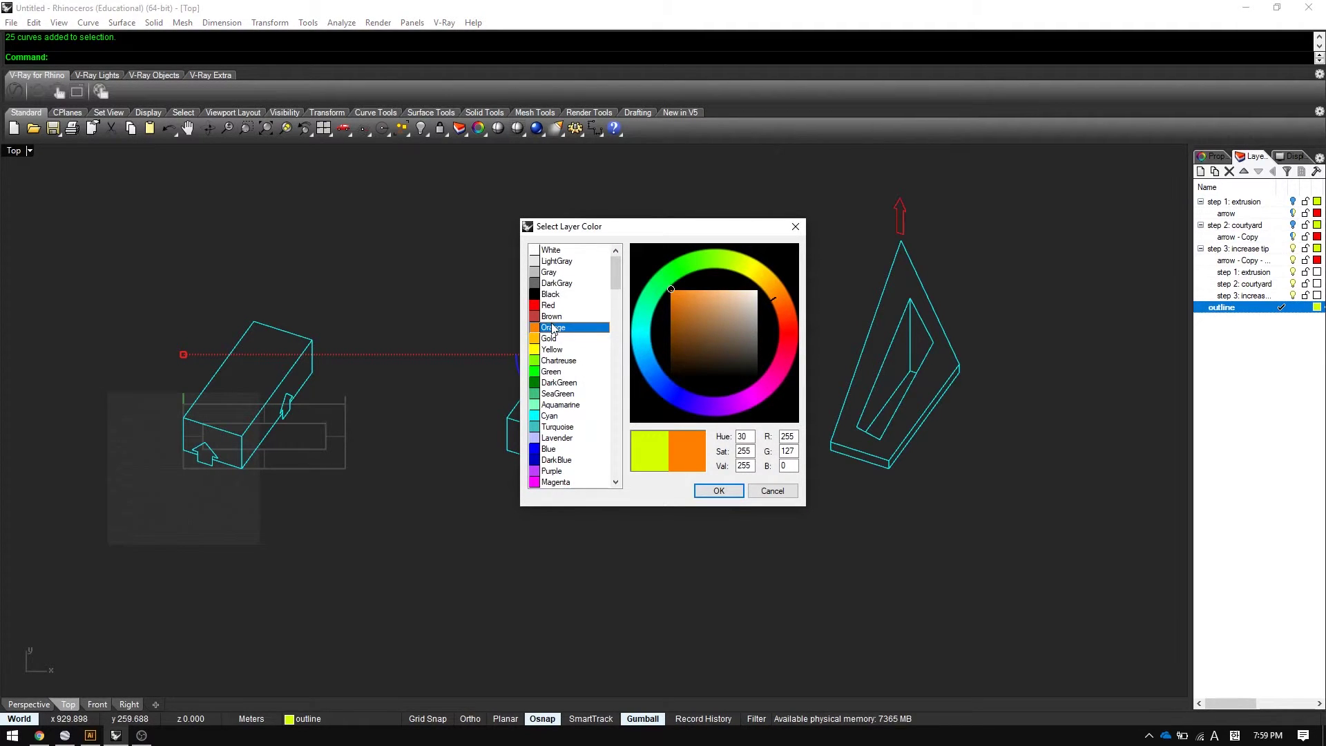
double_click(554, 328)
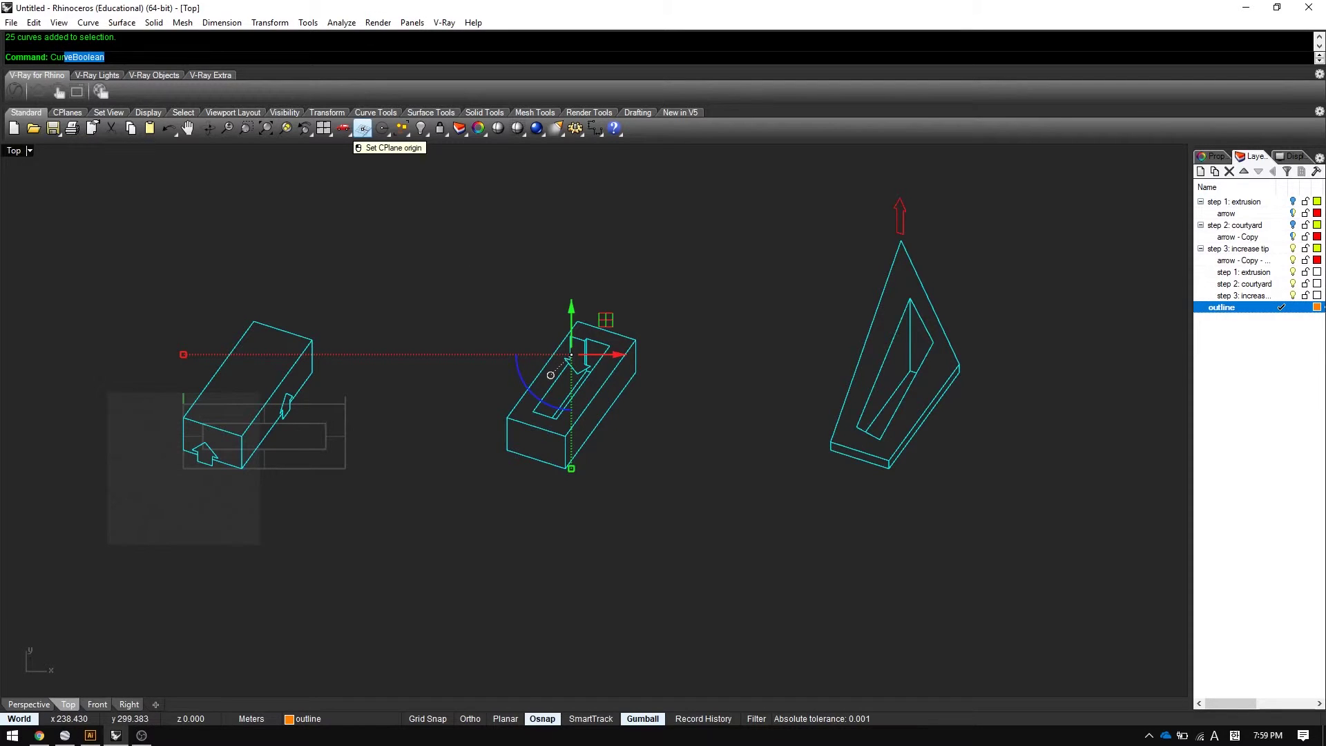
Run CurveBoolean on the selection to create the blocks' outer boundary curves.
left_click(364, 128)
key("Return")
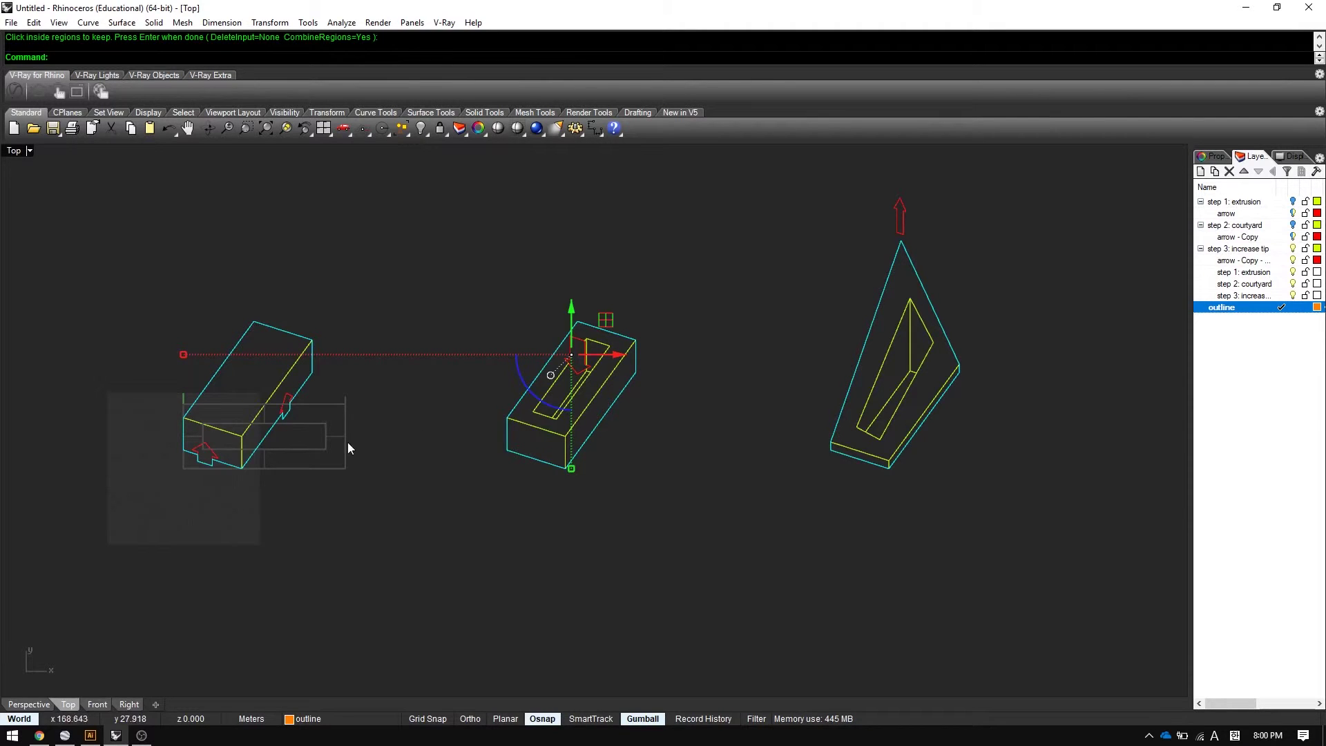
scroll(206, 453, "up", 5)
scroll(214, 456, "up", 1)
right_click_drag(214, 456, 474, 508)
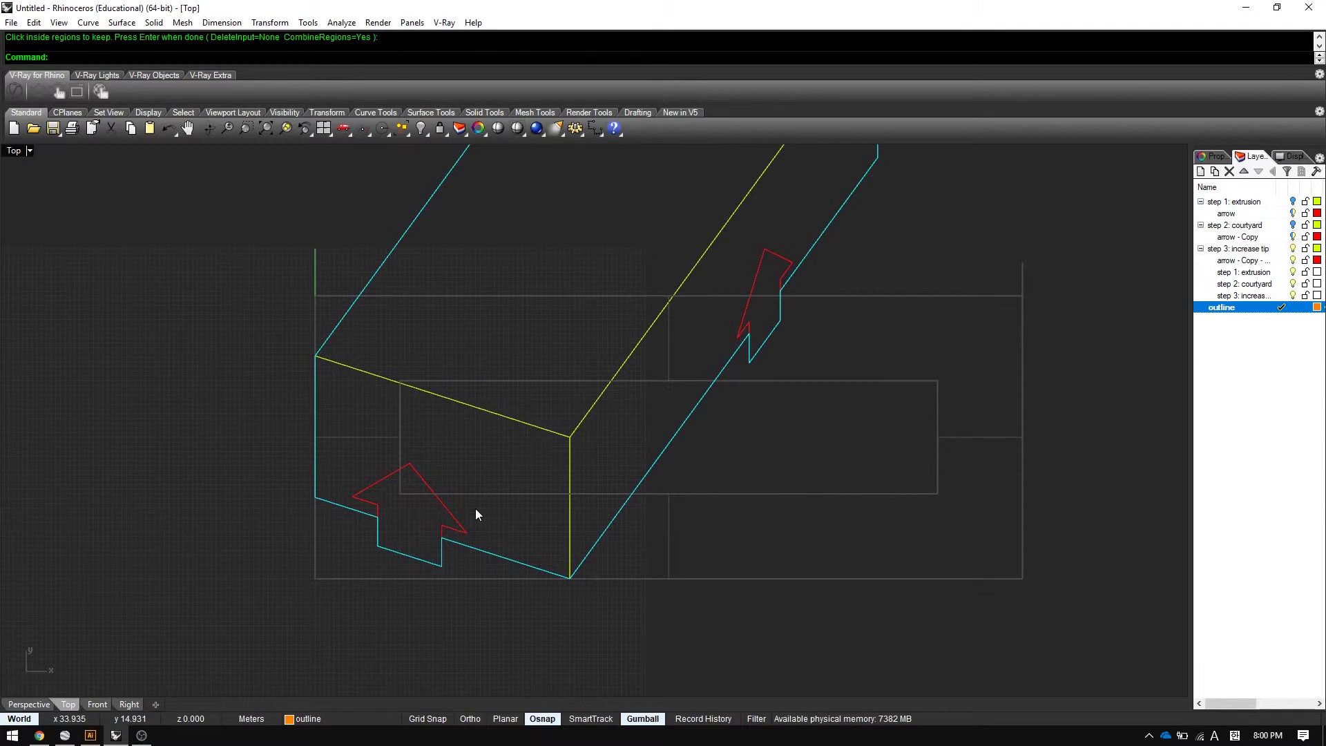
scroll(456, 528, "down", 2)
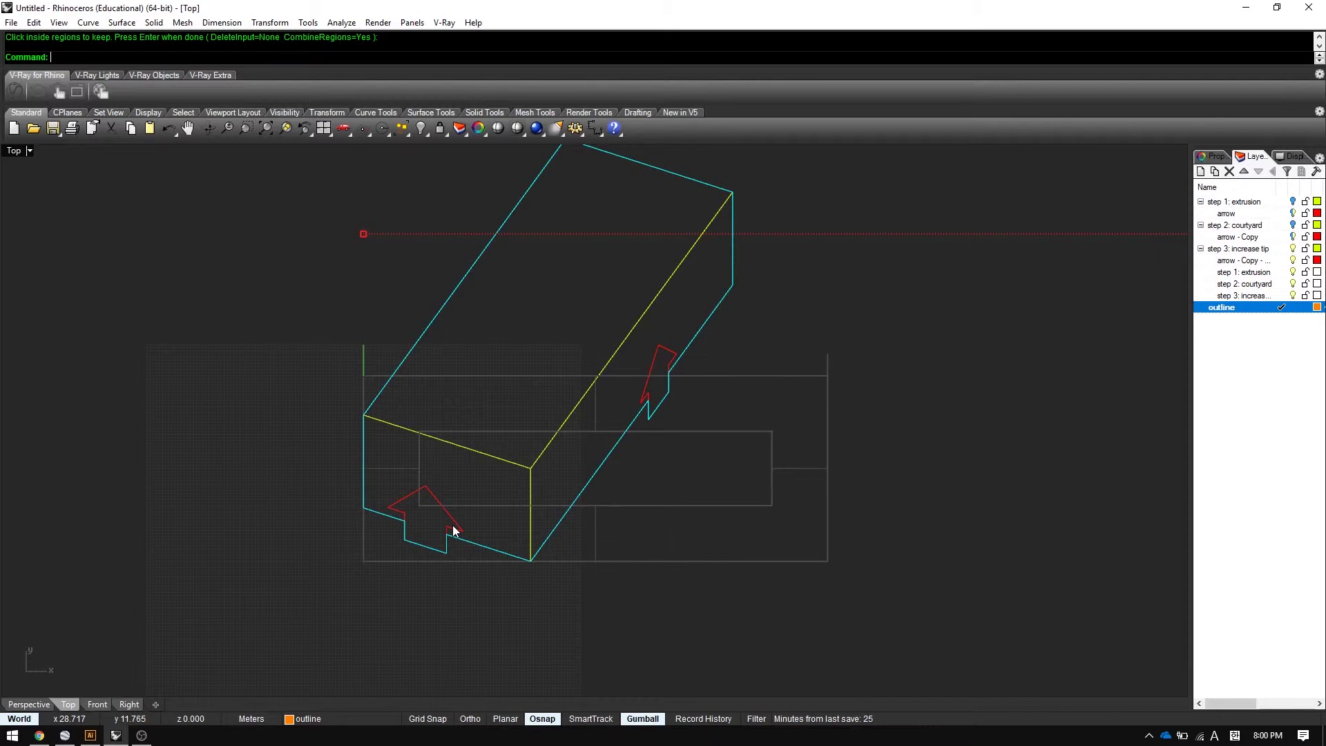
Invert the selection and lock everything except the outline curves.
type("Invert")
key("Return")
type("Lock")
key("Return")
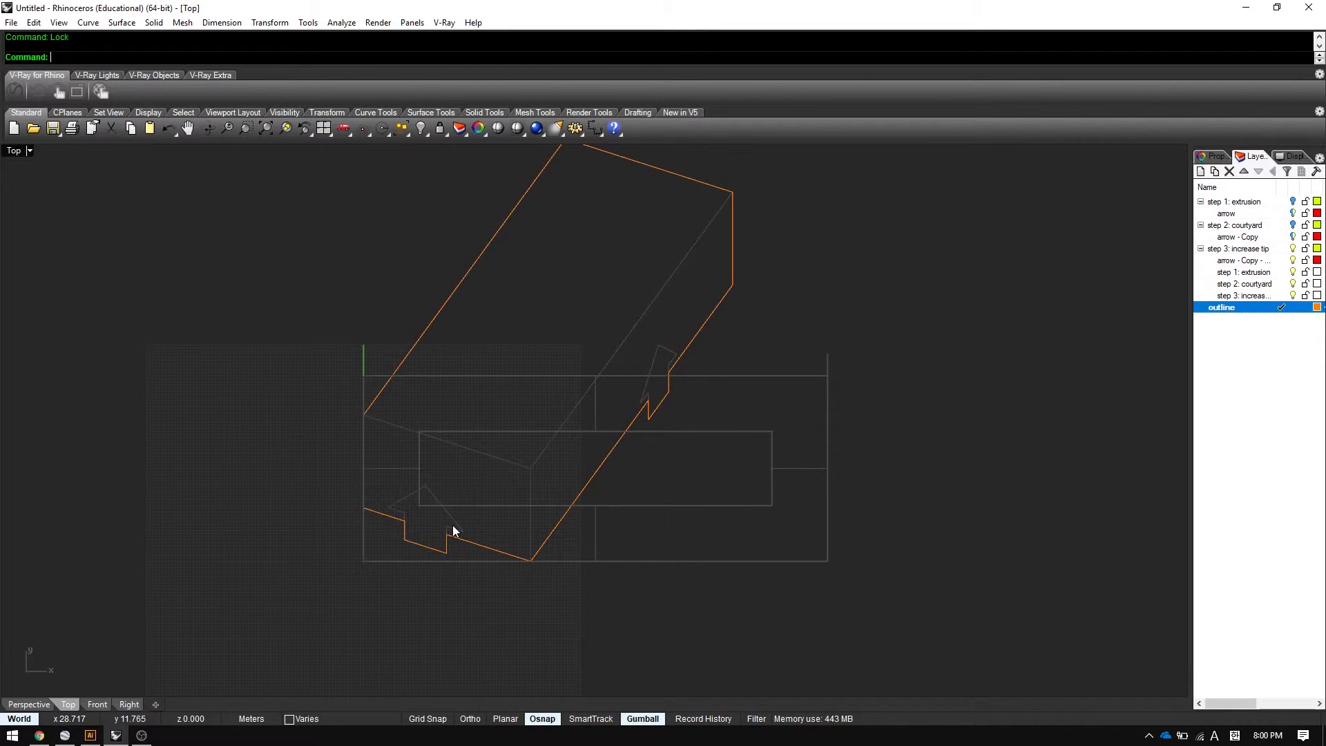
scroll(435, 484, "down", 1)
scroll(433, 481, "down", 1)
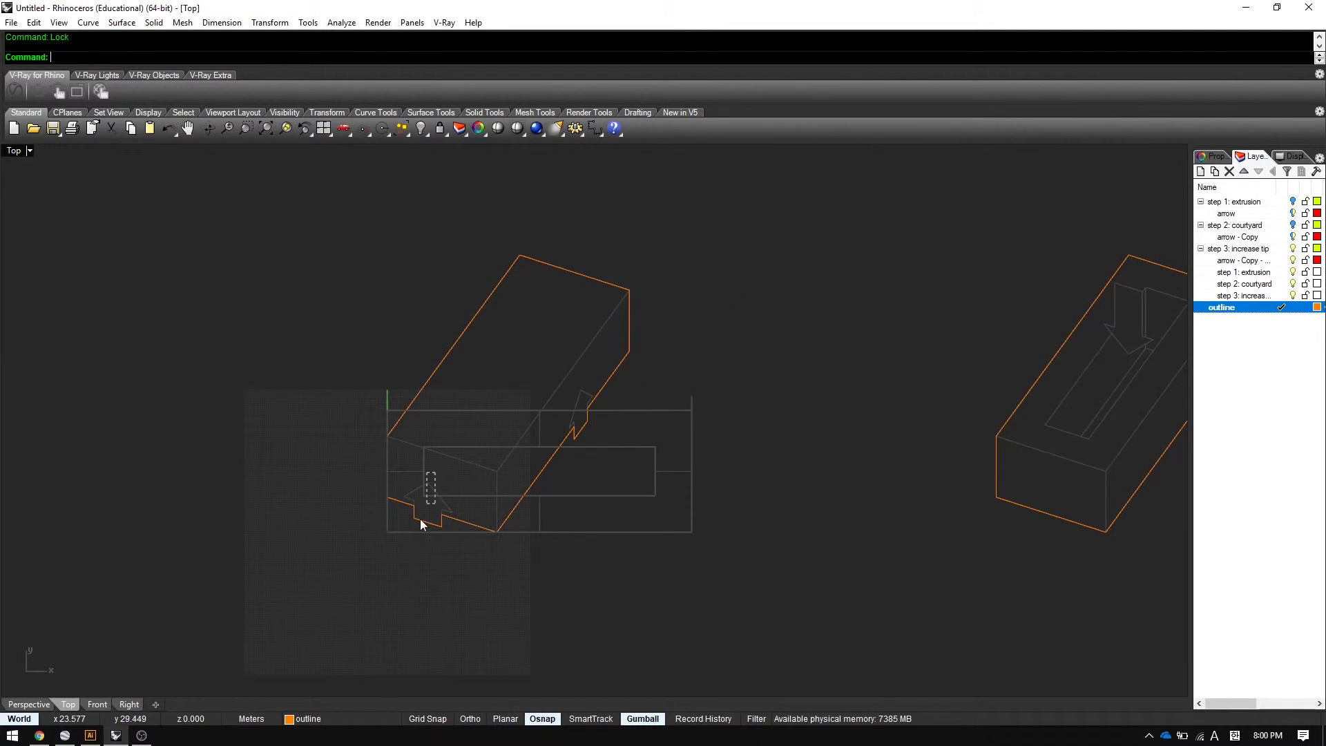
Explode the left block's outline and delete its lower segments.
left_click(419, 519)
right_click_drag(459, 465, 558, 506)
scroll(557, 499, "up", 3)
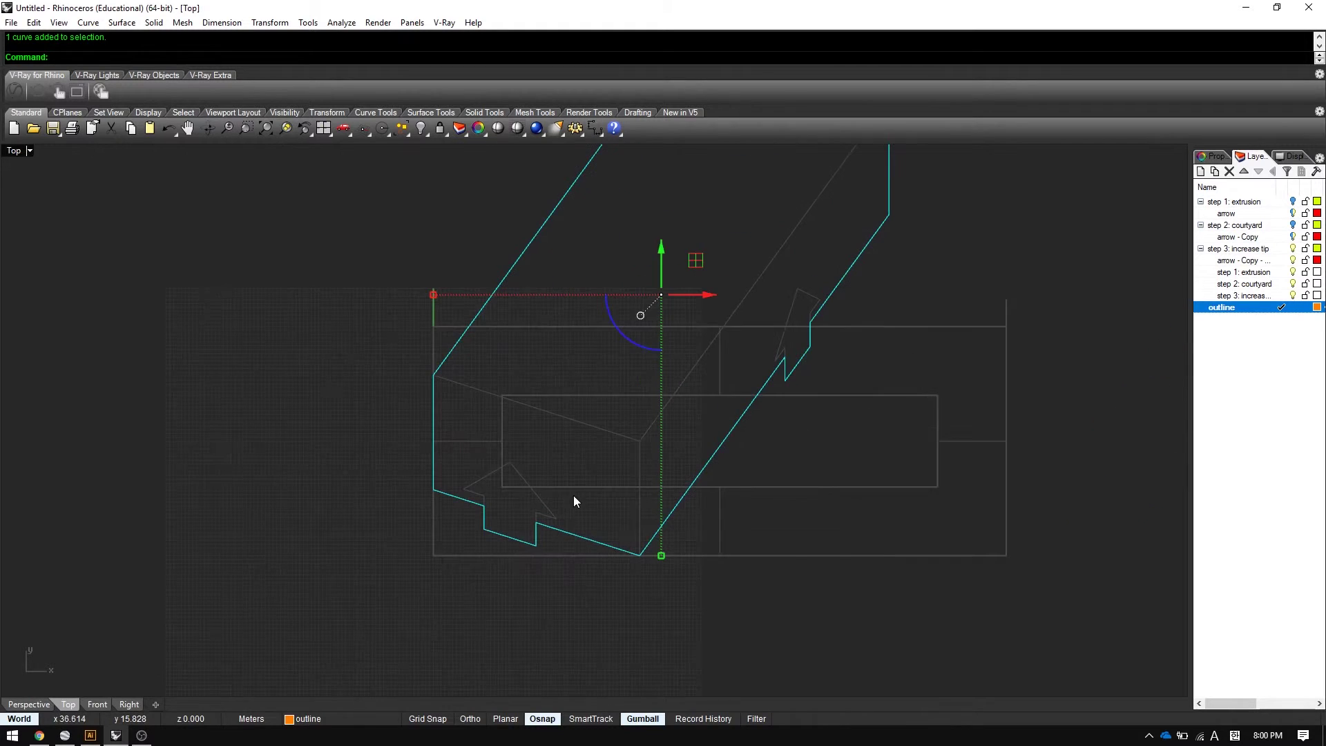
type("x")
key("Return")
left_click_drag(375, 458, 593, 616)
key("Delete")
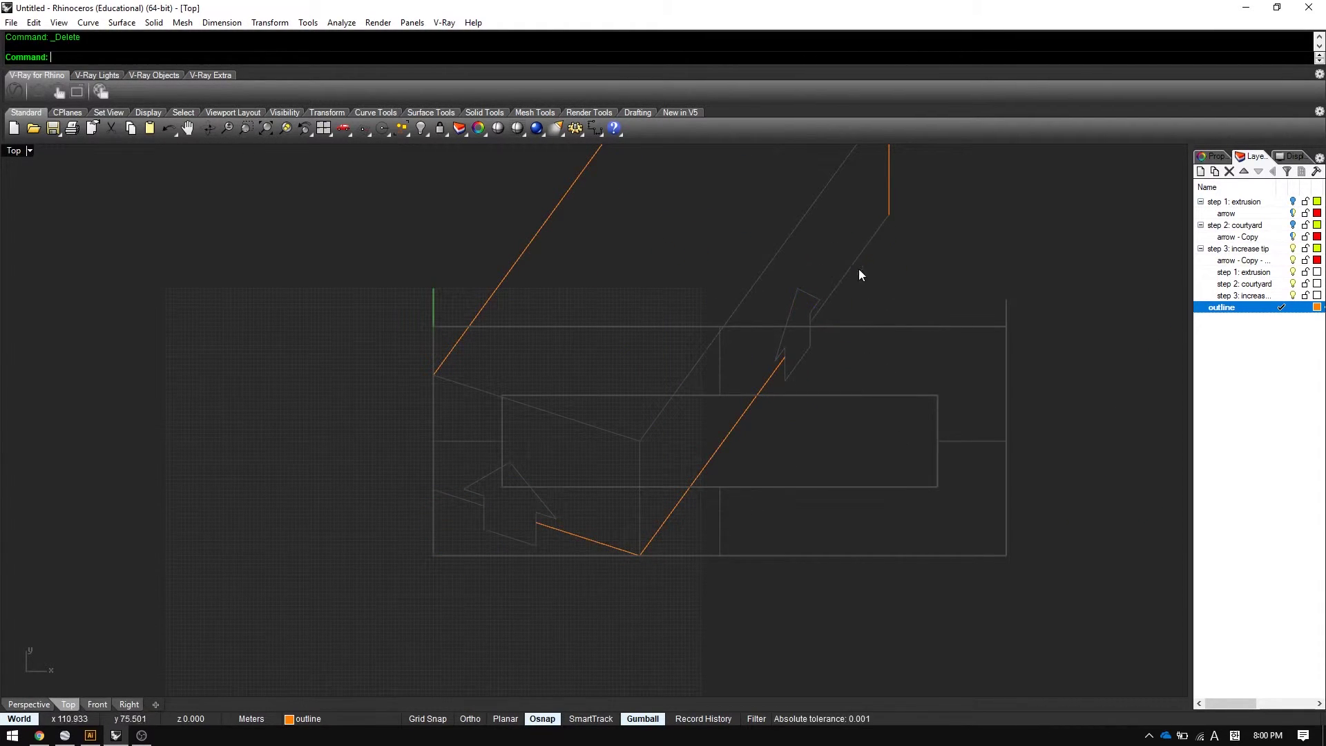
left_click_drag(939, 173, 778, 430)
key("Escape")
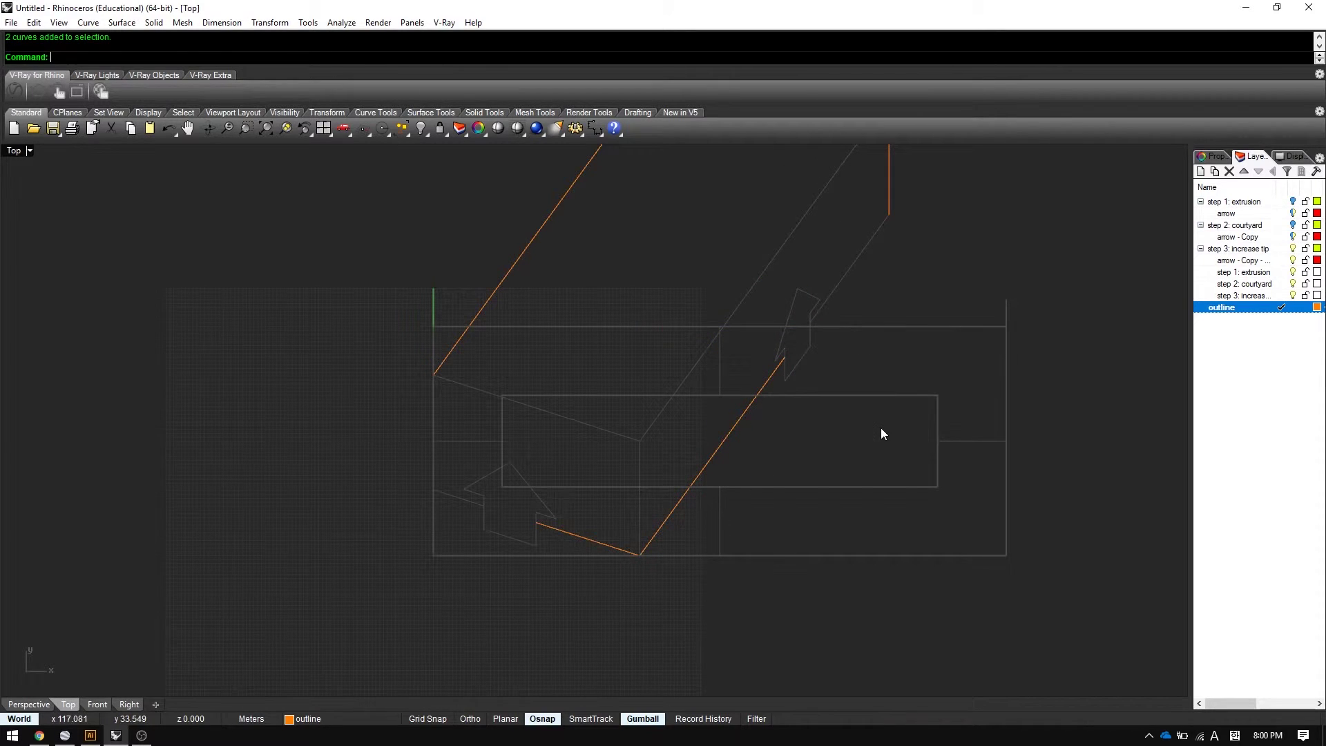
Close two outline corners with zero-radius fillets.
type("f")
key("Return")
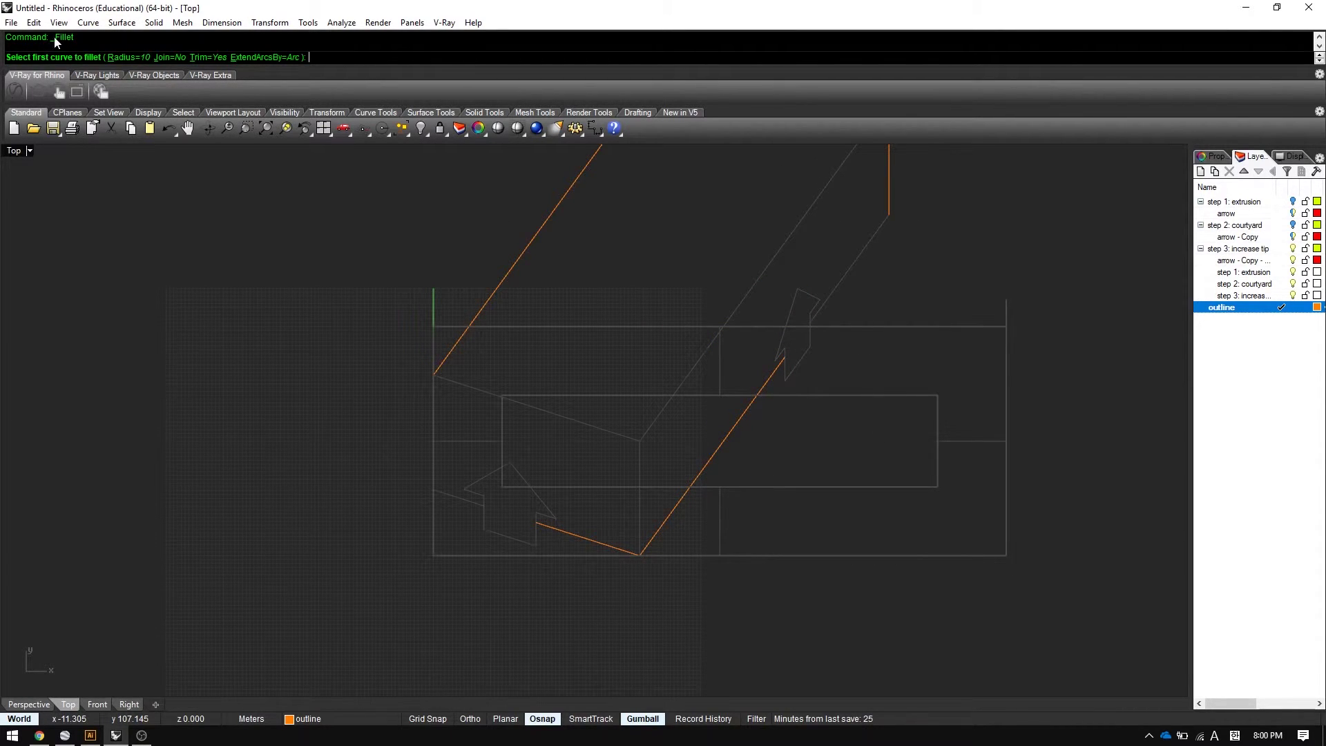
left_click(119, 56)
type("0")
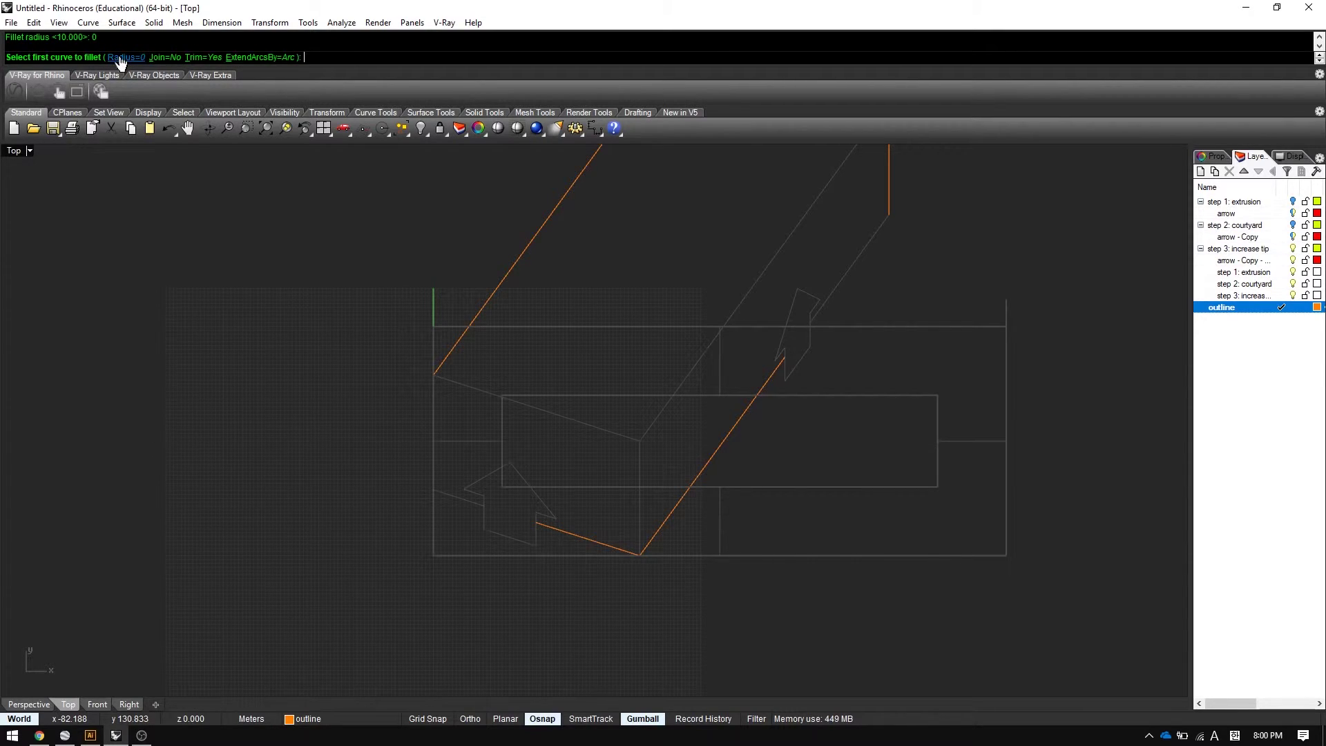
left_click(786, 360)
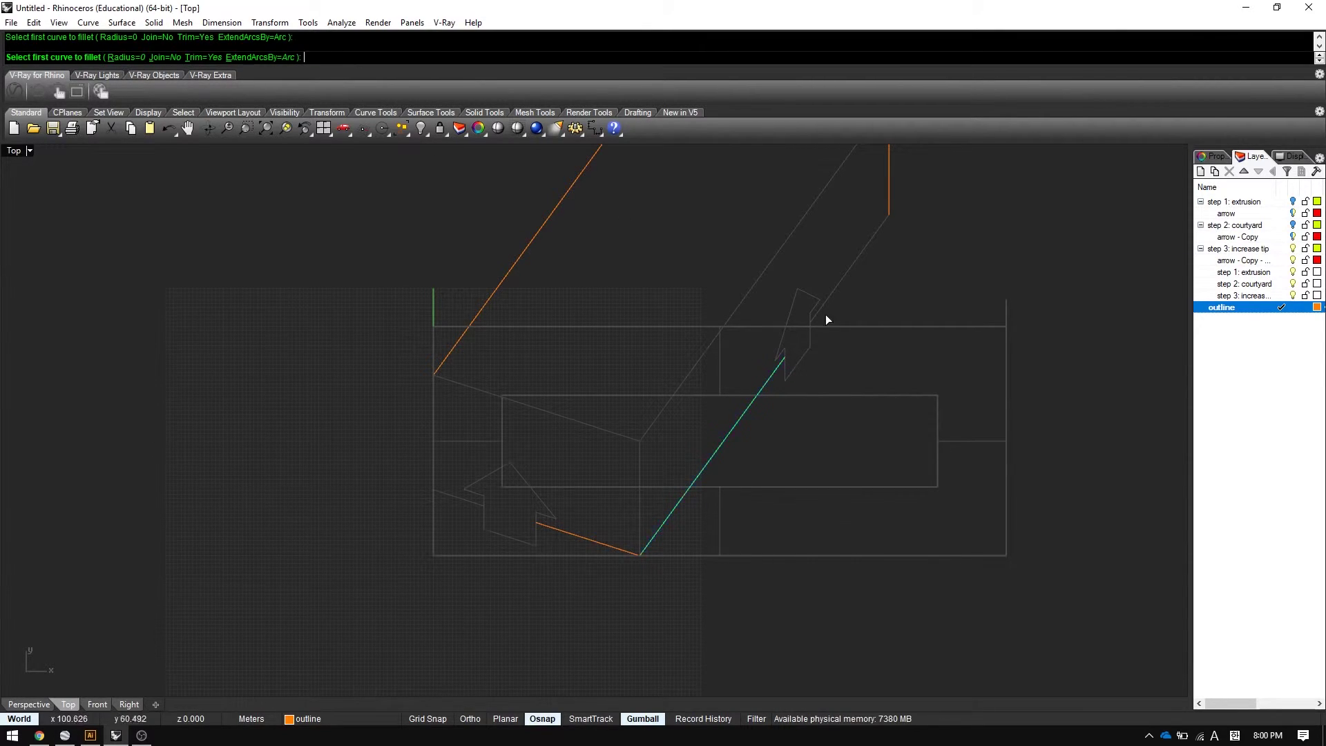
left_click(888, 201)
key("Return")
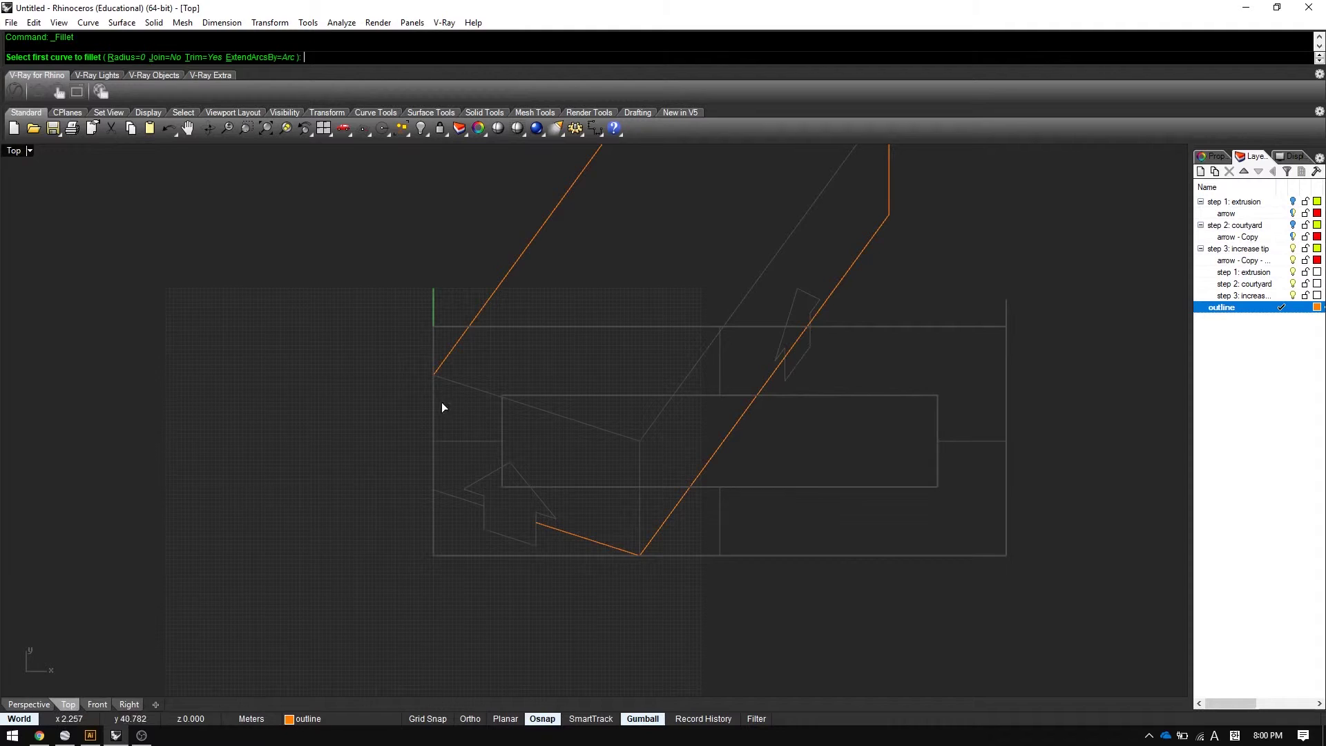
left_click(434, 460)
left_click(541, 525)
scroll(594, 456, "down", 5)
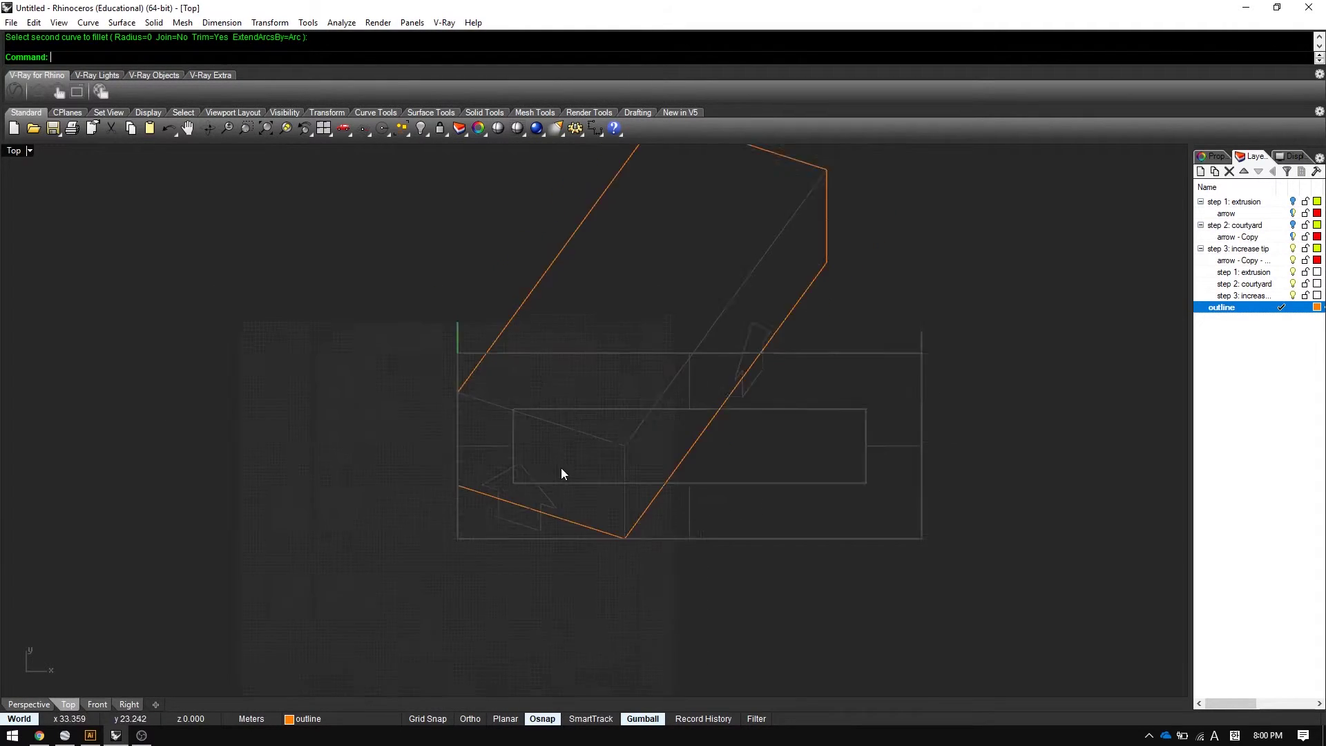
Join the six outline curves into one closed curve.
left_click_drag(724, 289, 462, 545)
key("ctrl+j")
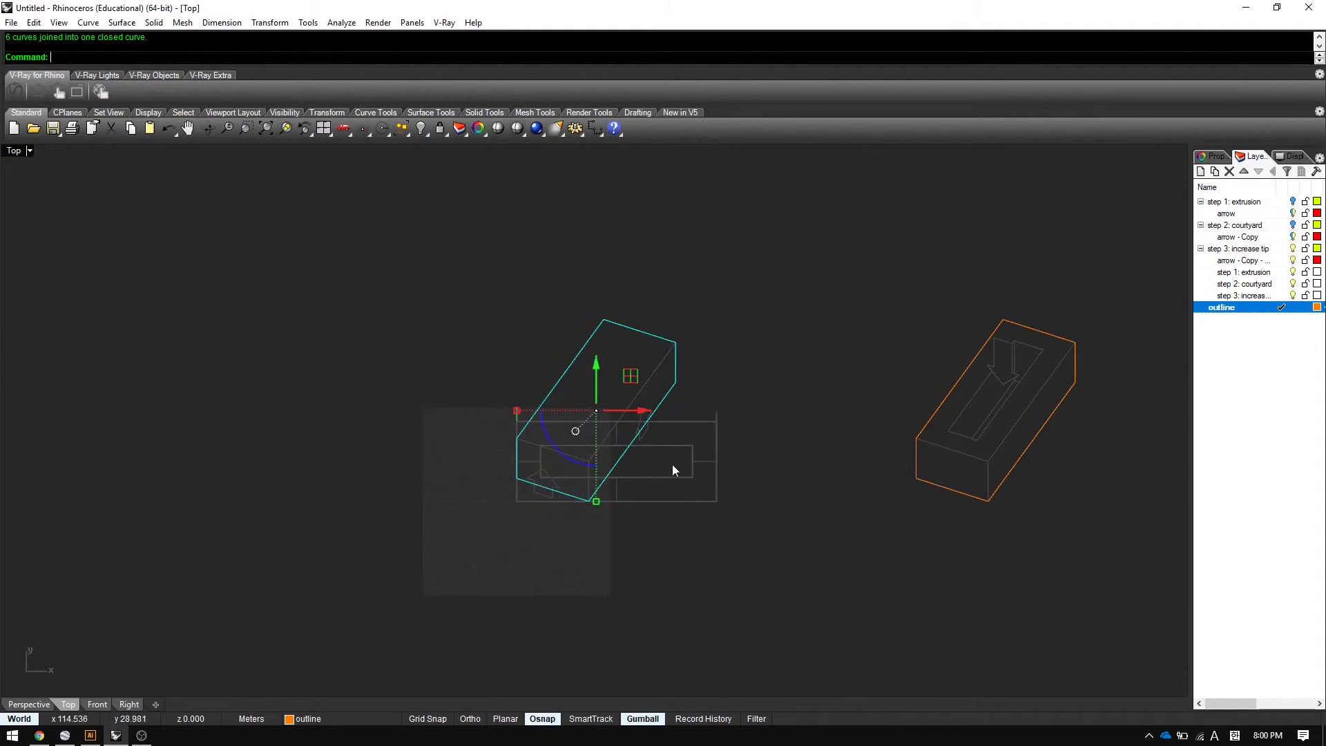
right_click_drag(658, 403, 329, 399)
scroll(329, 399, "down", 3)
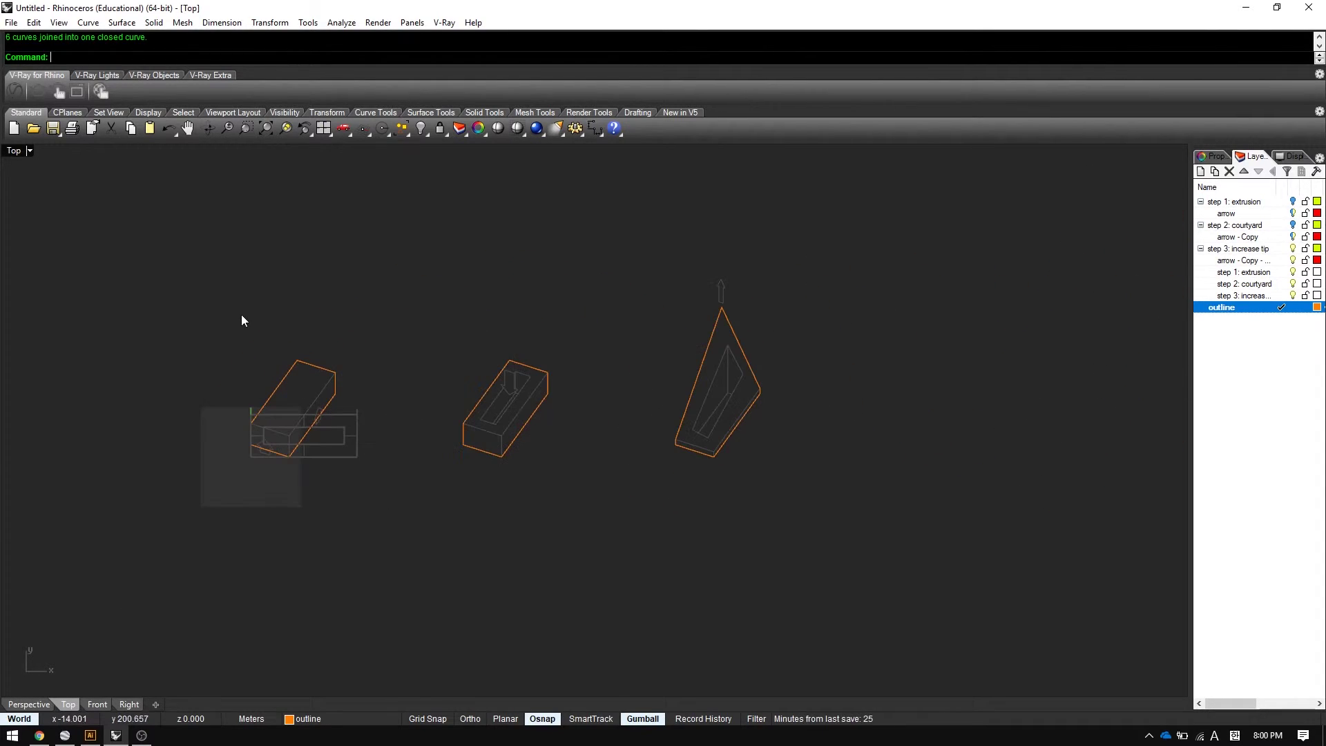
Unlock all the locked objects with UNLOCK.
type("UNLOCK")
key("Return")
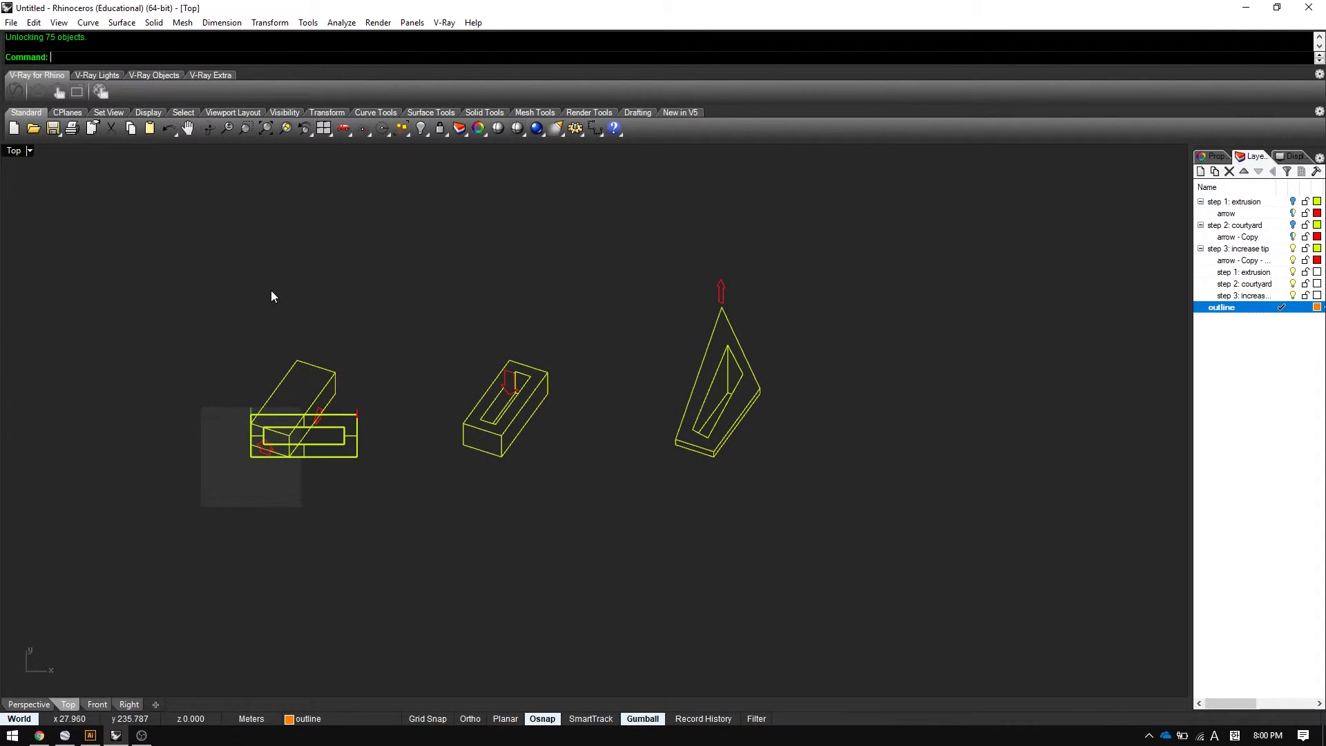
scroll(288, 381, "up", 3)
scroll(363, 464, "up", 3)
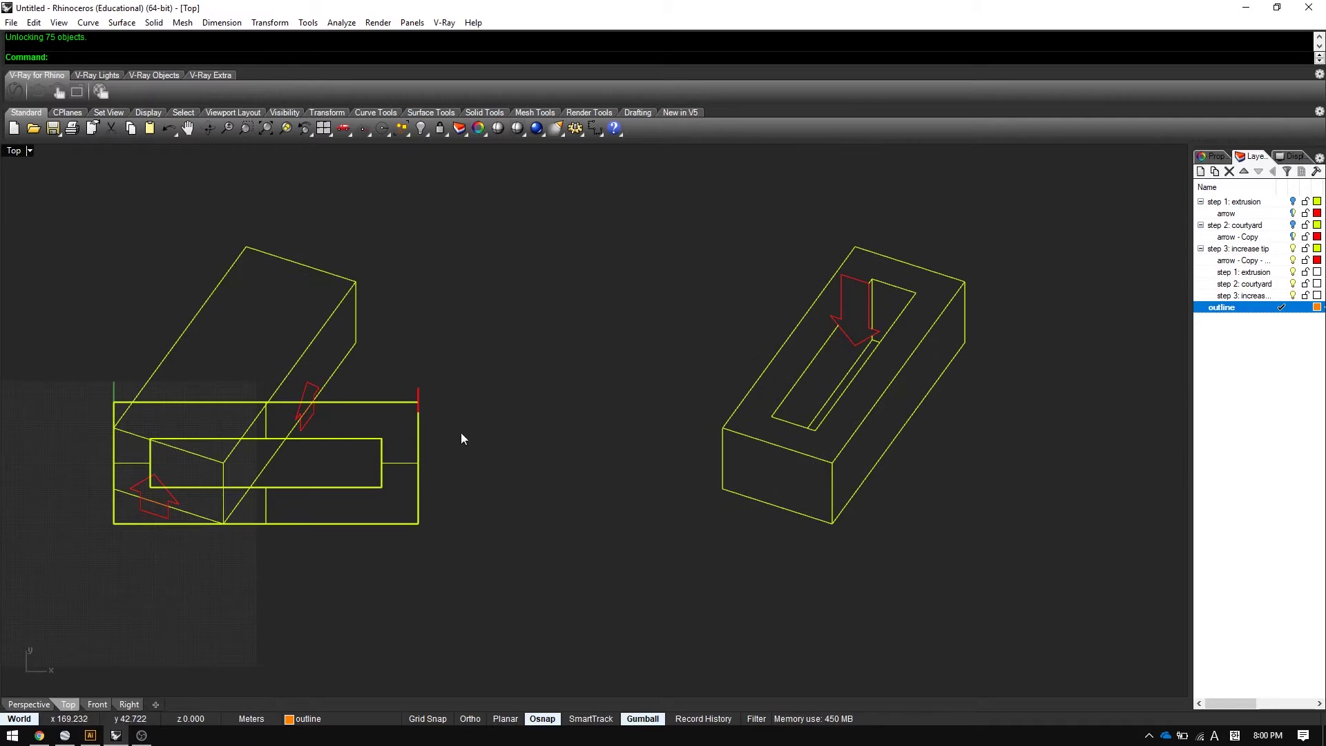
left_click_drag(376, 449, 377, 451)
key("Escape")
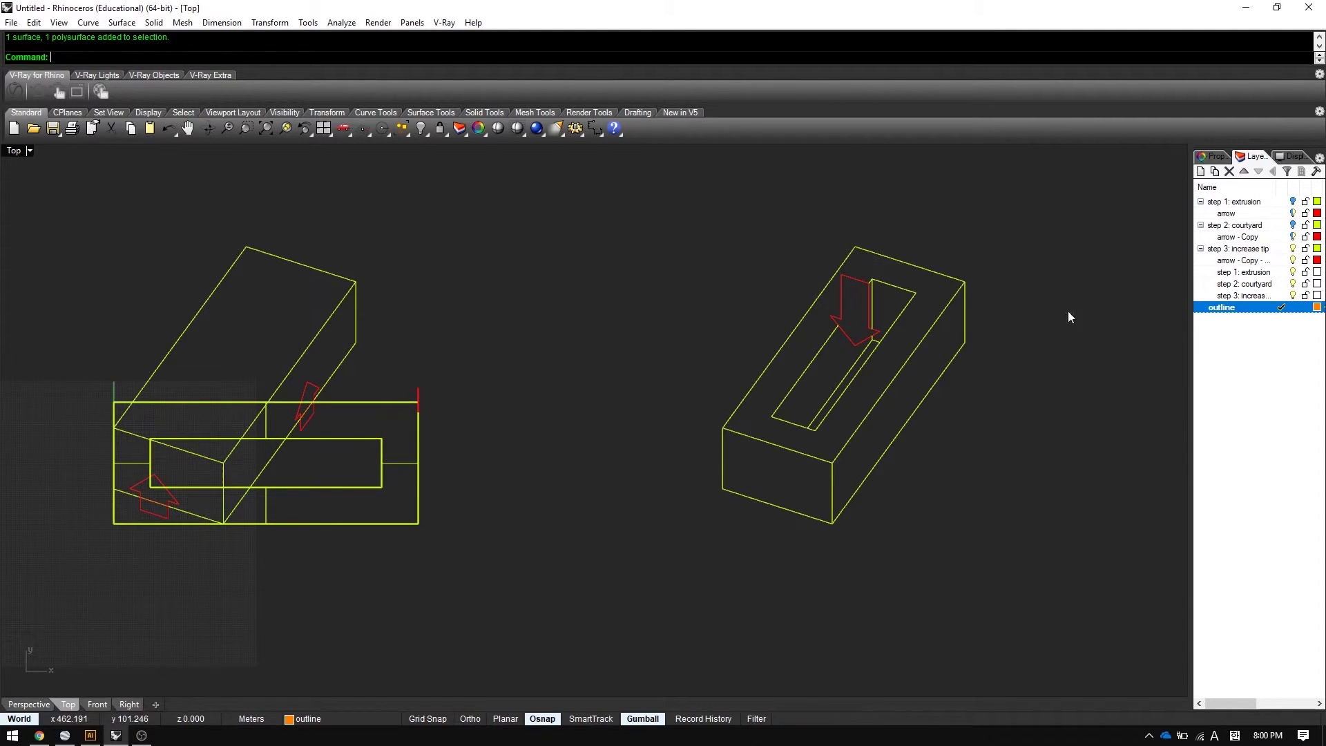
Toggle the step 3: increase tip layer and export the drawings to BIG DIAGRAM_stepbystep.ai.
left_click(1294, 250)
scroll(532, 351, "down", 2)
scroll(532, 357, "down", 3)
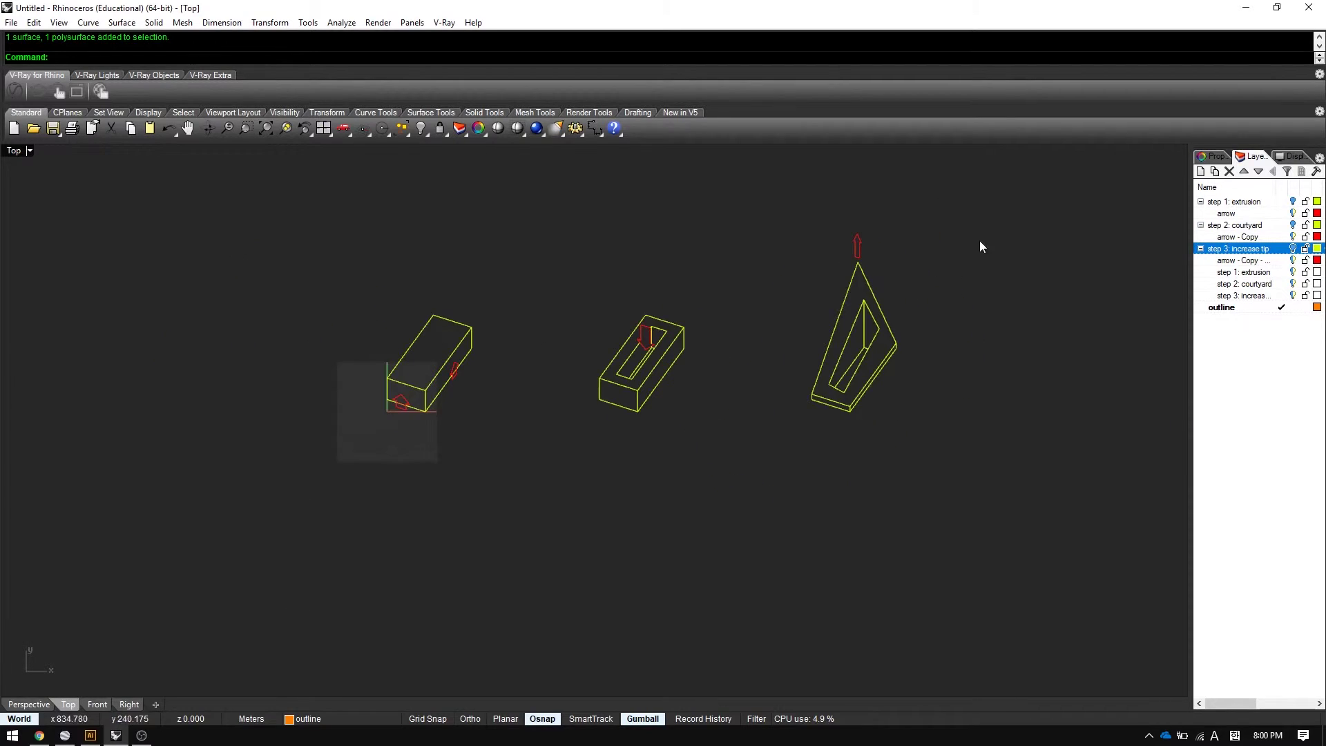
left_click(392, 496)
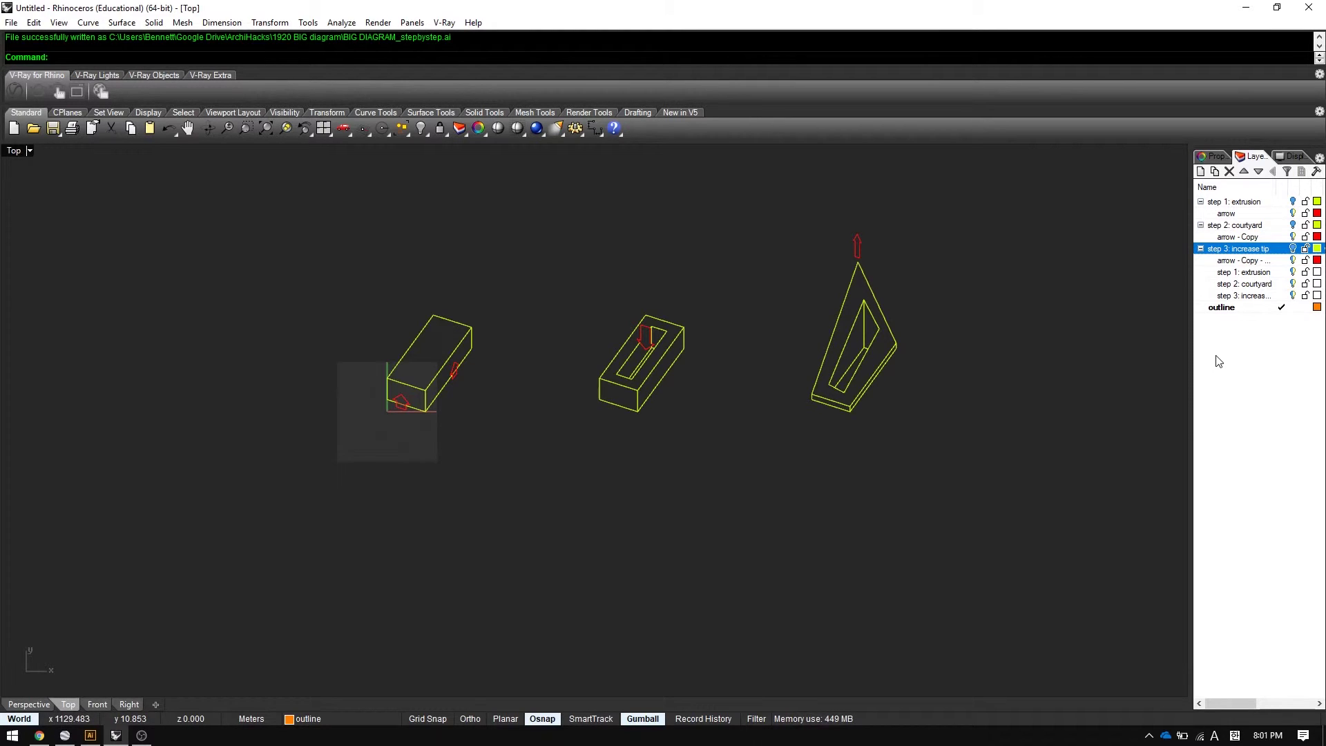
Position the artboard rectangle around the first model.
left_click(1225, 401)
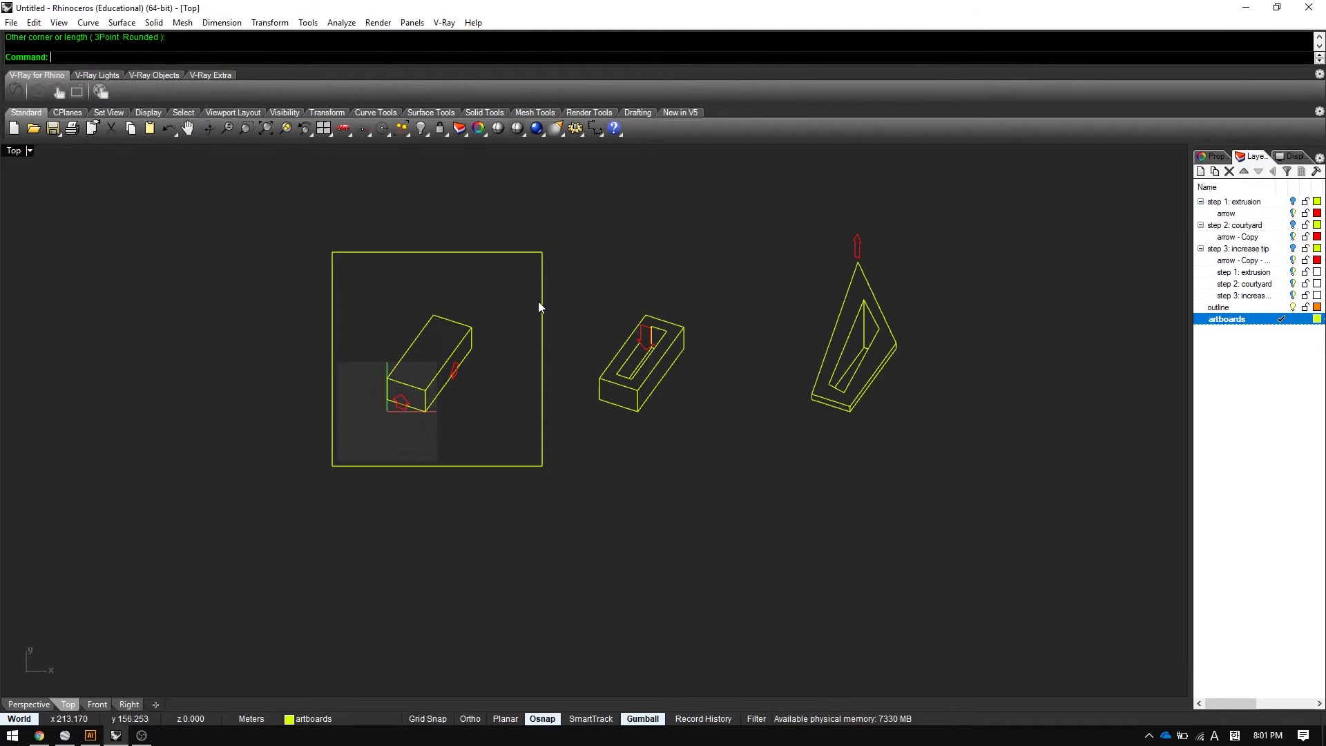
left_click(542, 303)
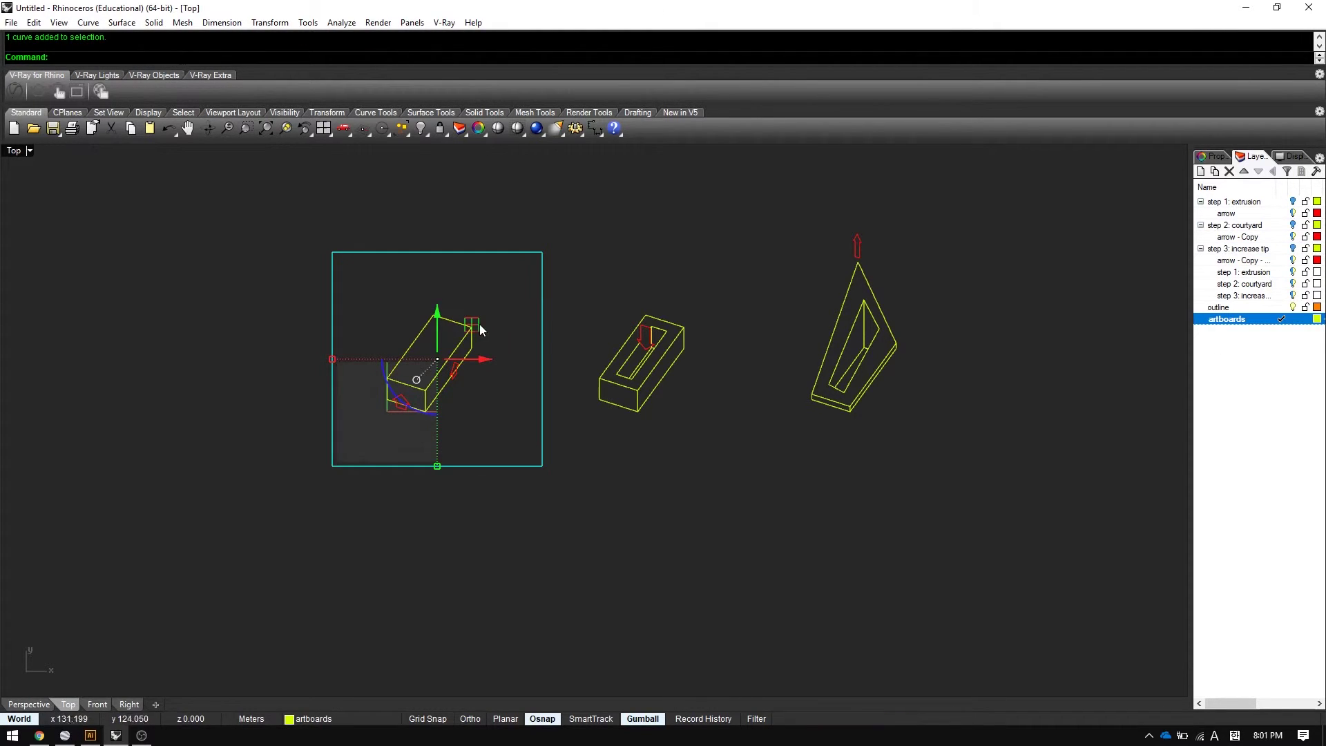
left_click_drag(476, 324, 472, 325)
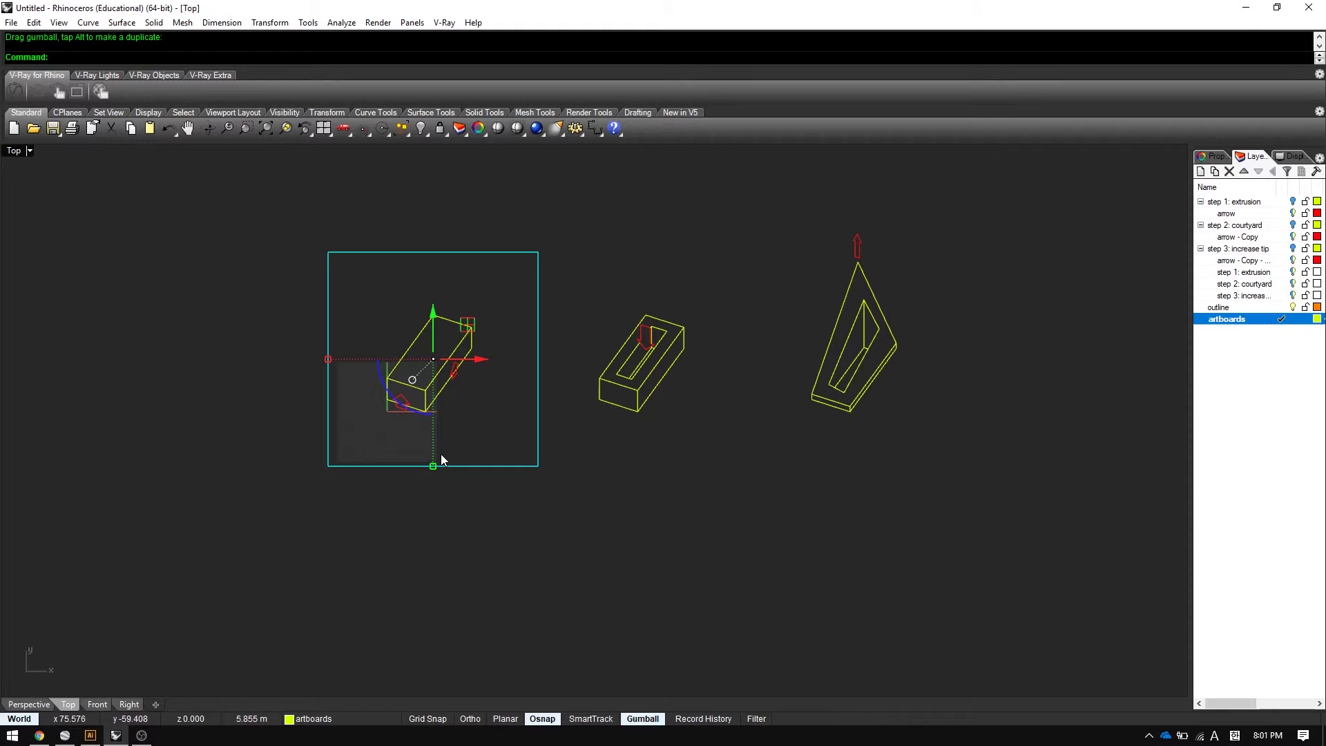
type("copy")
key("Return")
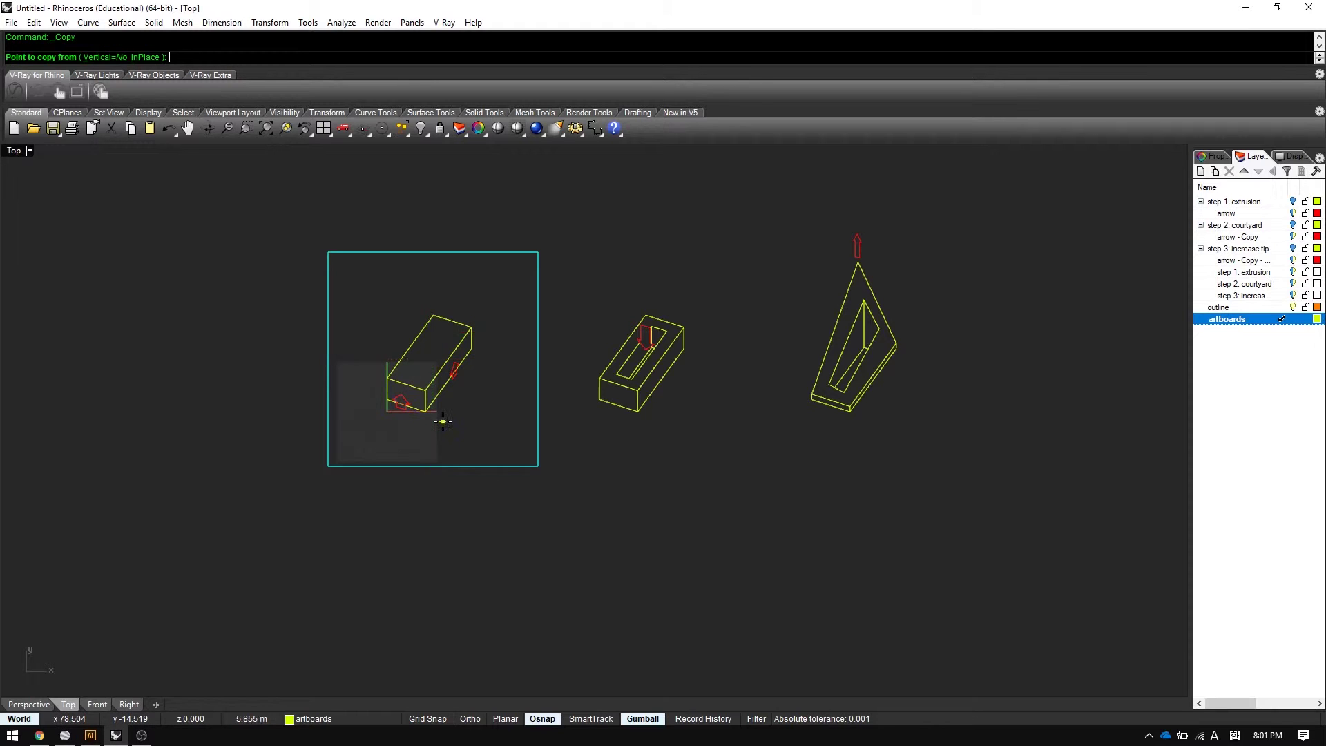
key("Escape")
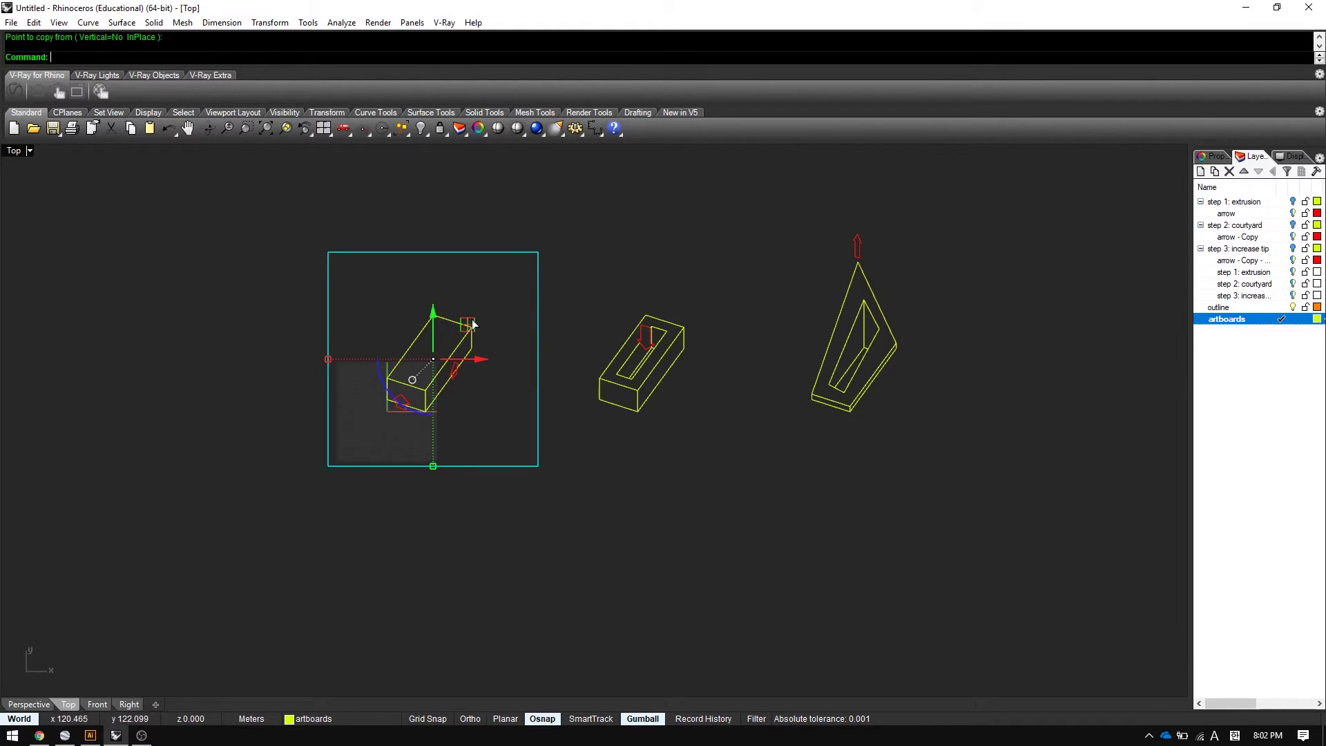
left_click_drag(472, 326, 478, 291)
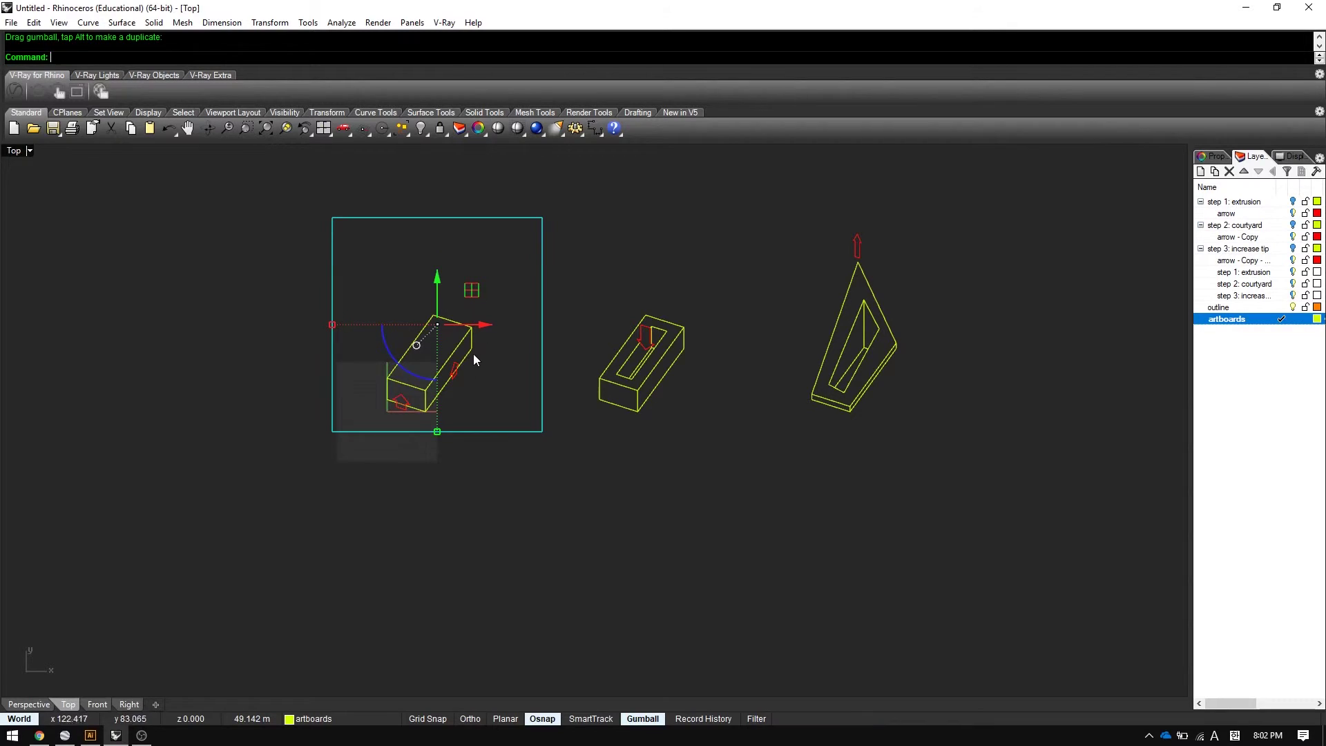
Copy the artboard rectangle twice to frame the middle and right models.
type("Copy")
key("Return")
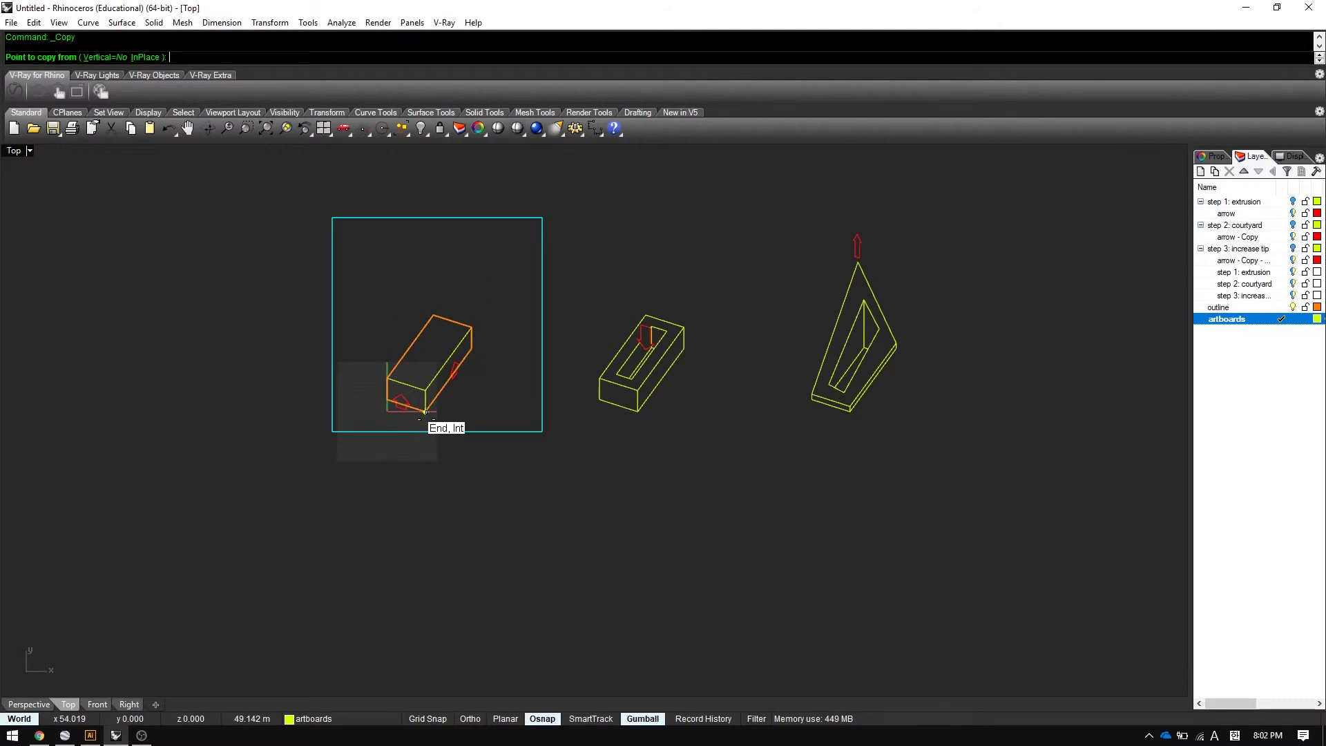
left_click(427, 417)
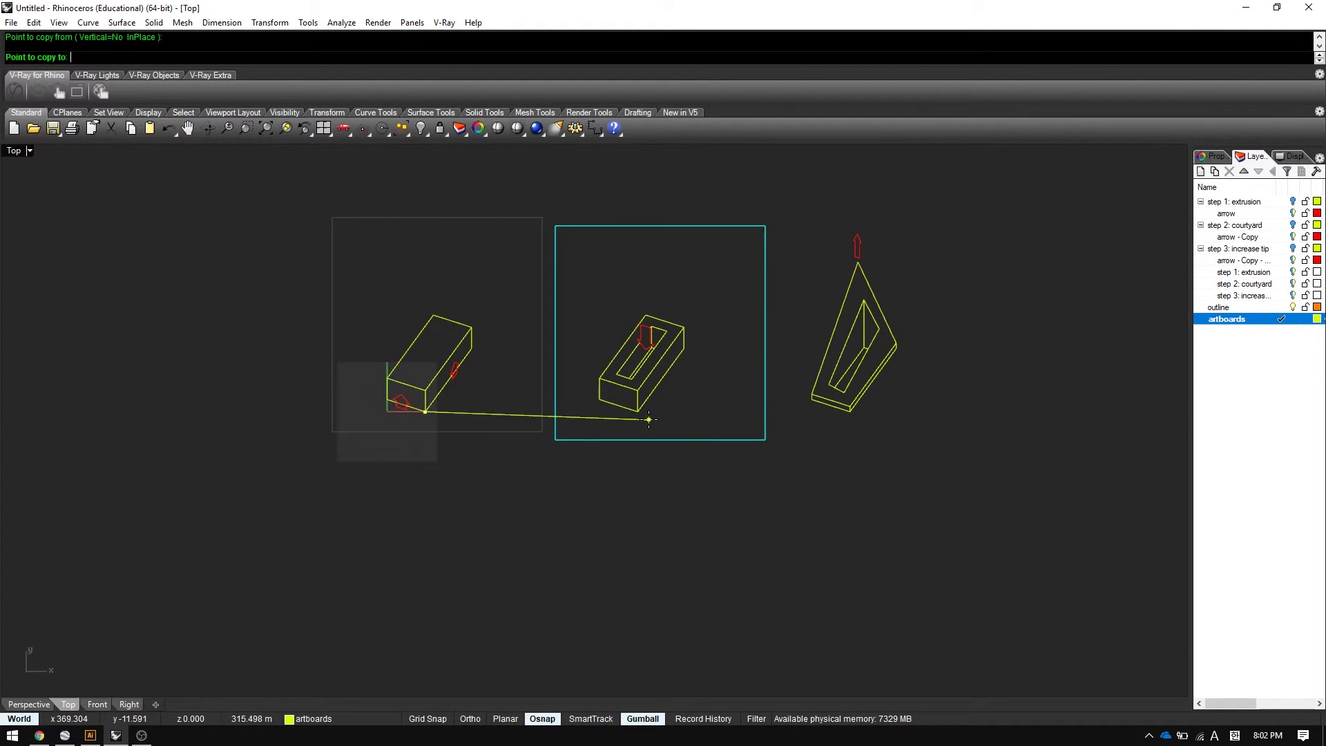
left_click(639, 419)
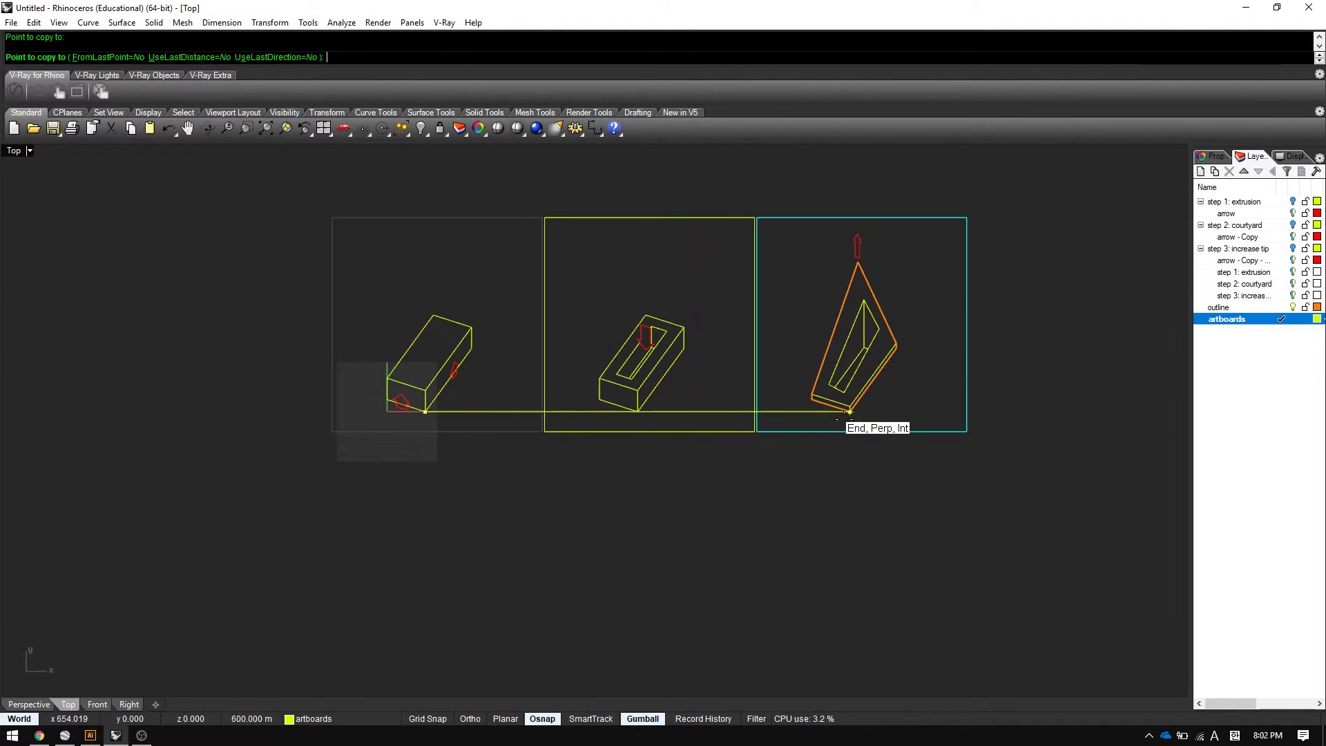
left_click(859, 423)
key("Return")
Set the artboards layer colour to white.
left_click_drag(879, 523, 476, 427)
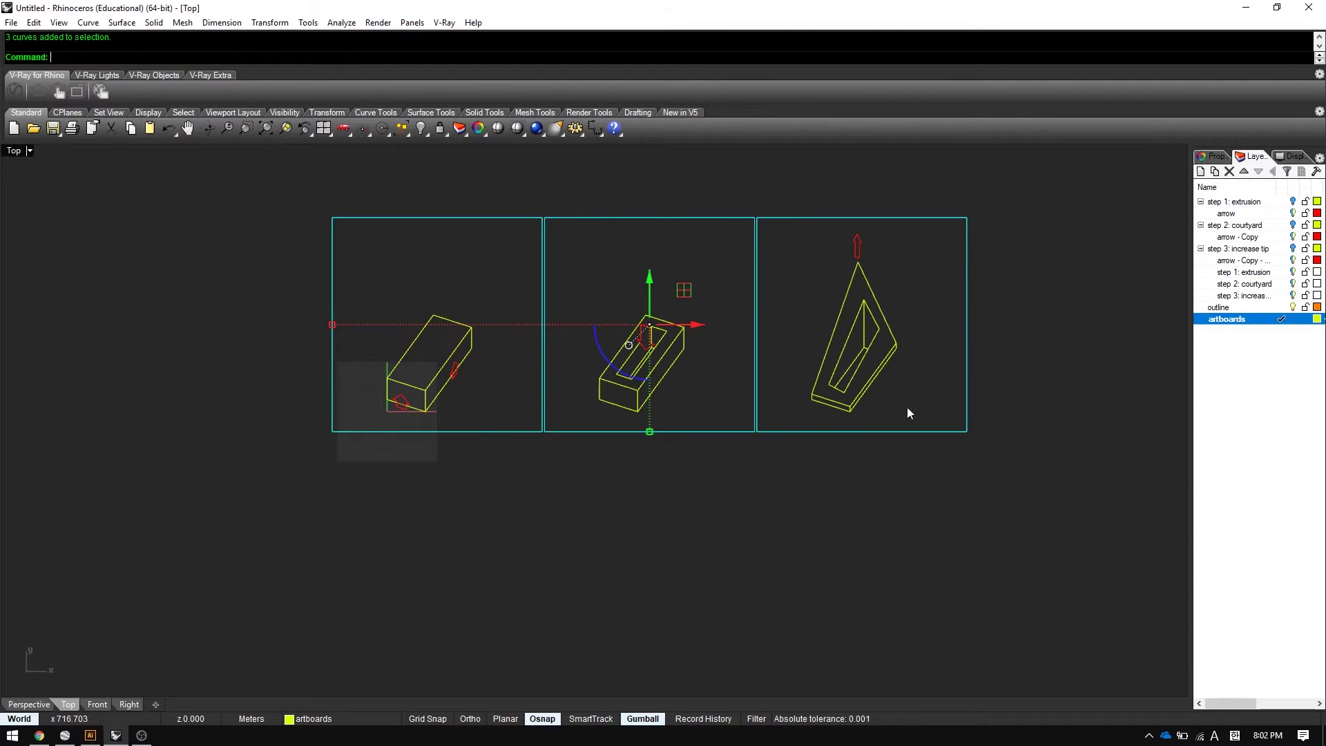
left_click(1317, 320)
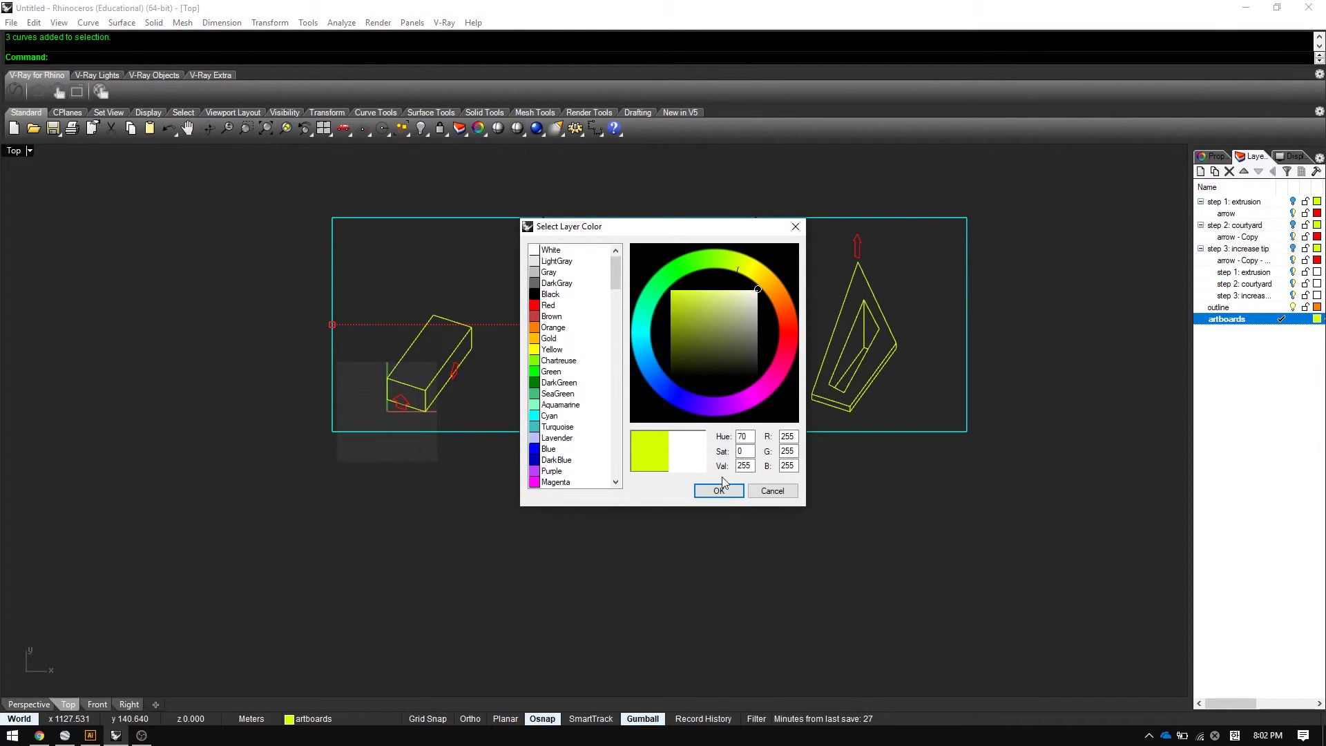
left_click(719, 490)
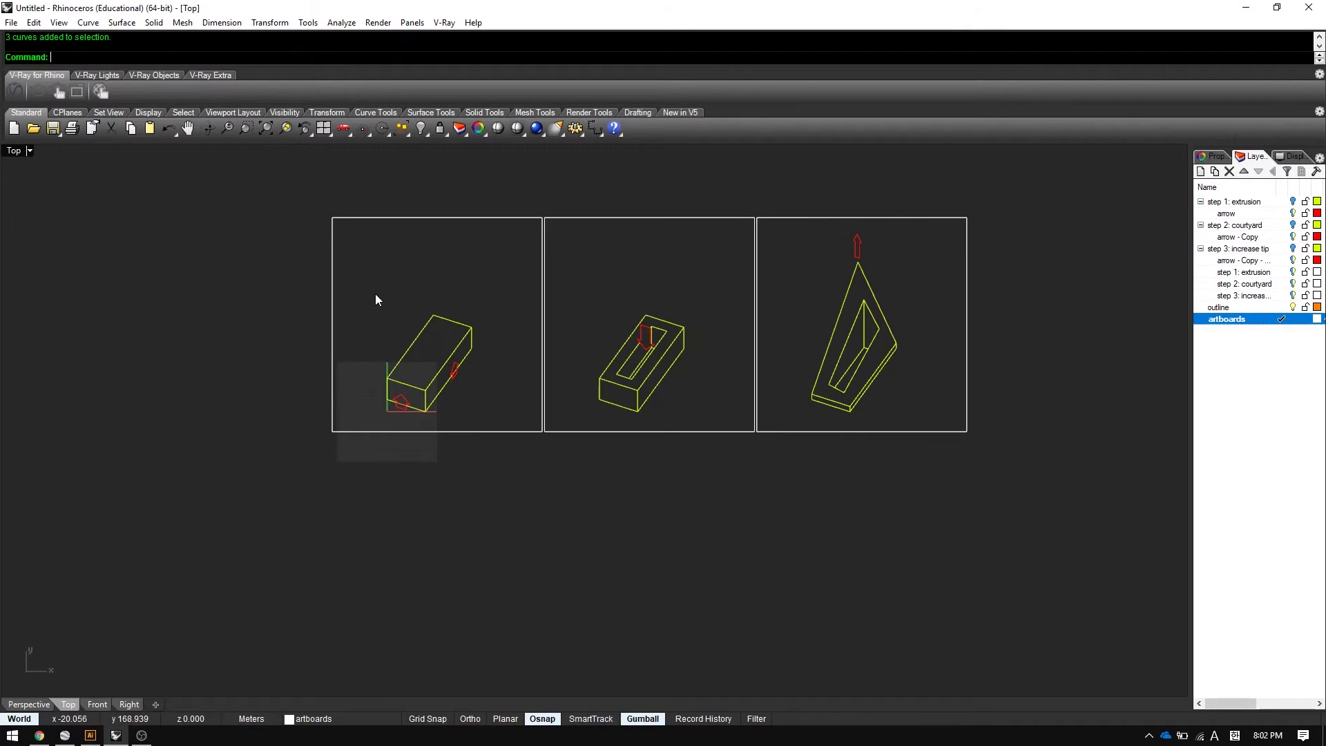
Export all three models and frames, overwriting BIG DIAGRAM_stepbystep.ai.
left_click_drag(375, 299, 487, 413)
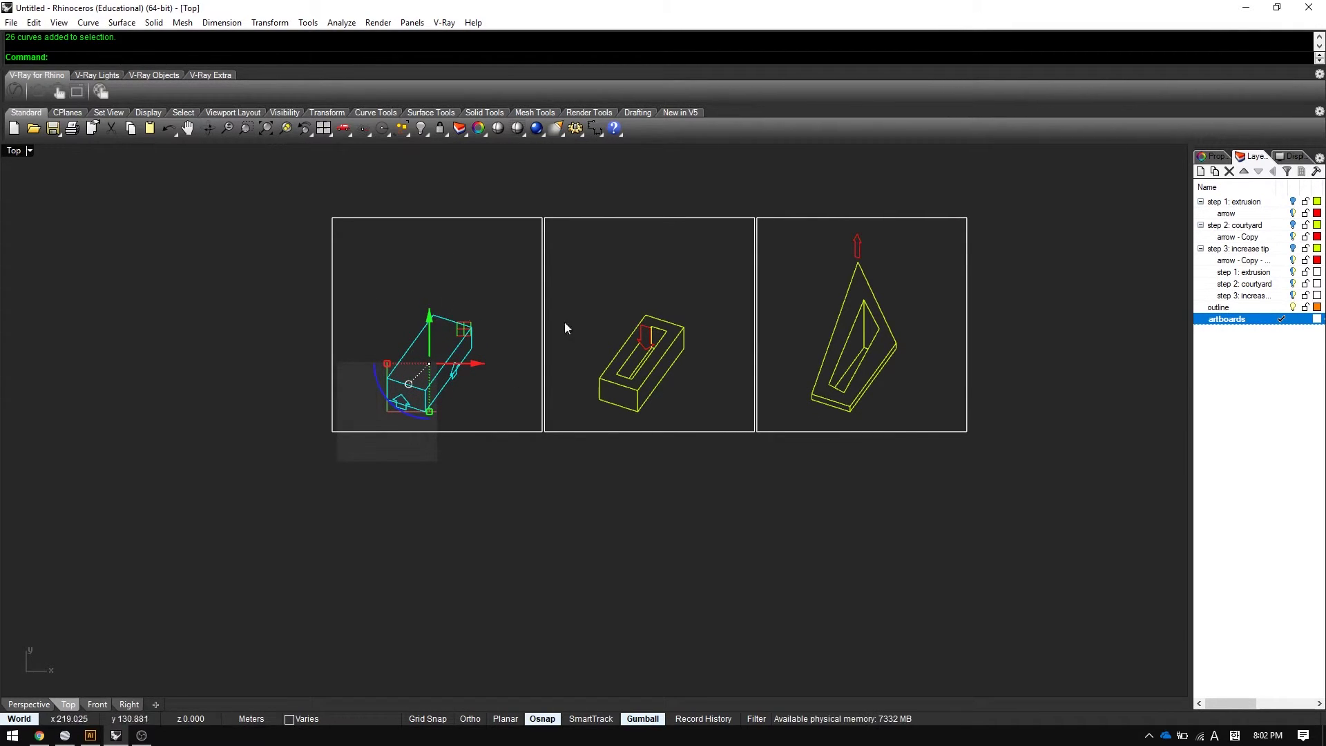
left_click_drag(1051, 188, 377, 536)
key("Return")
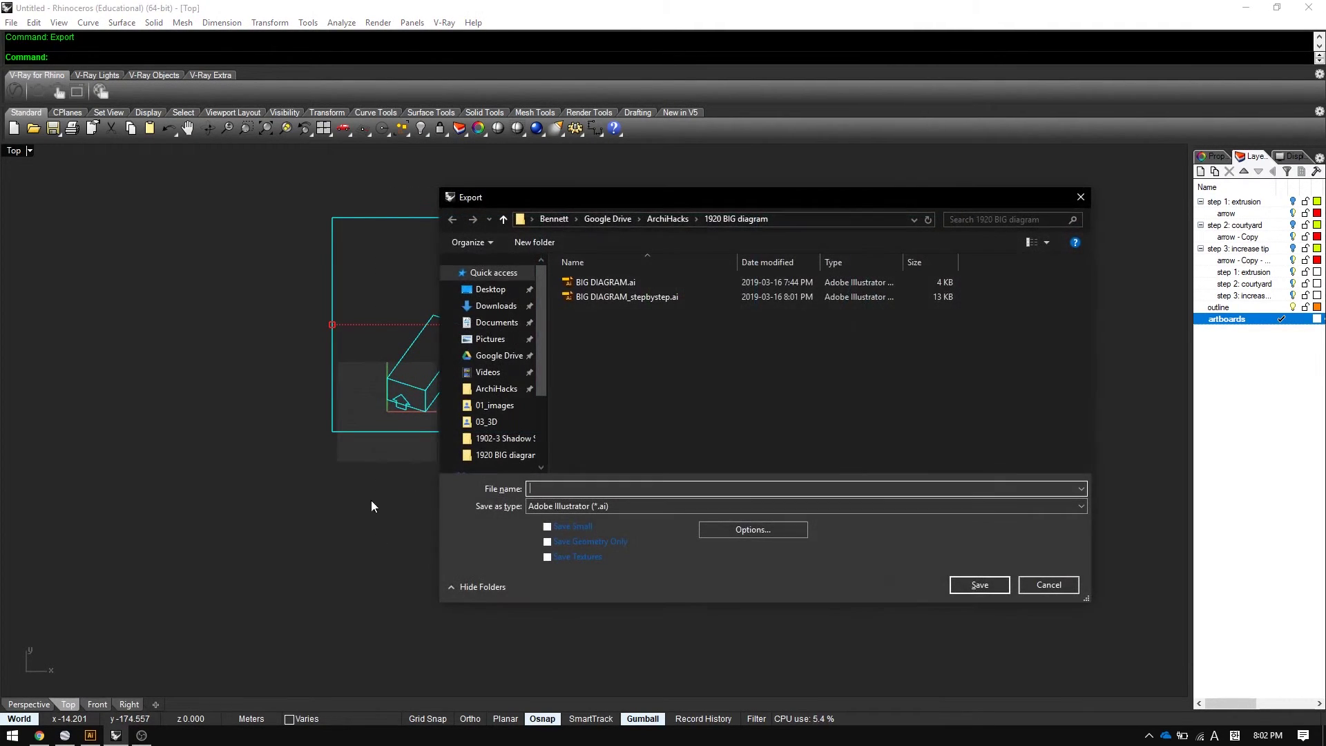
double_click(639, 301)
left_click(702, 373)
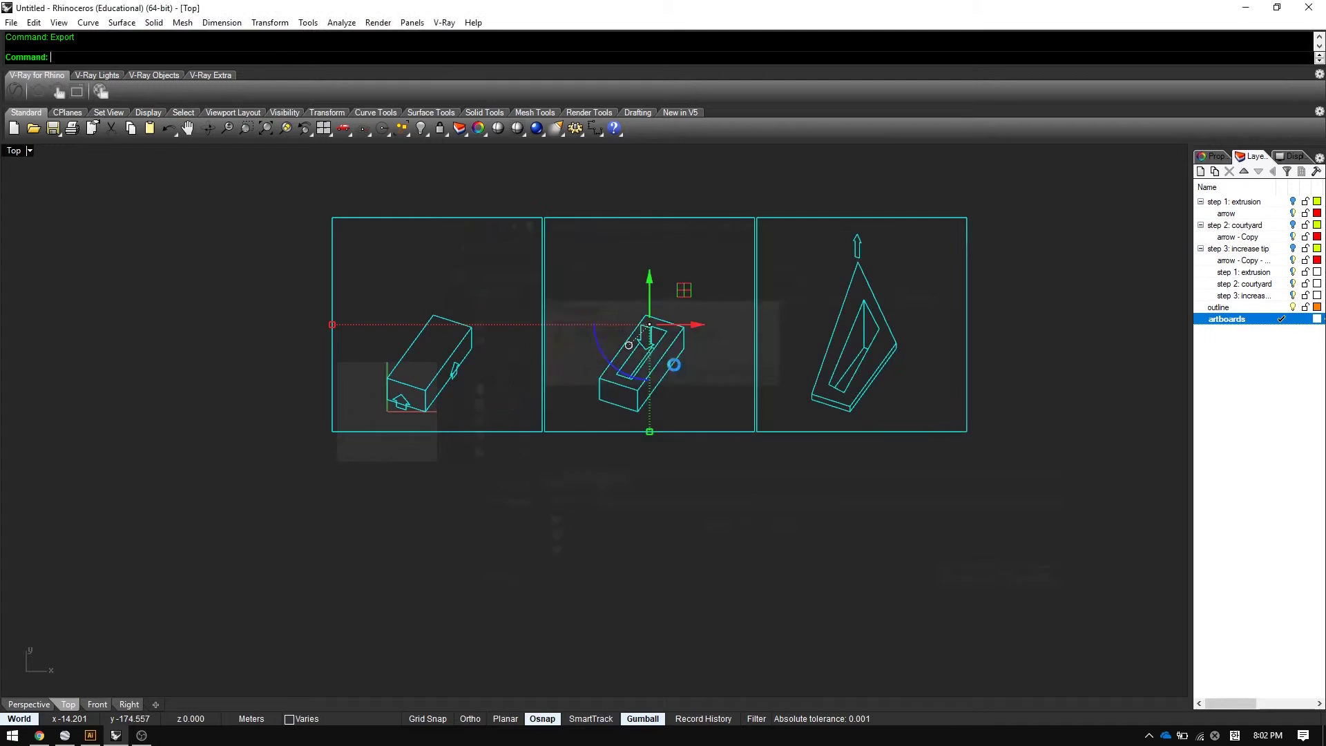
left_click(607, 442)
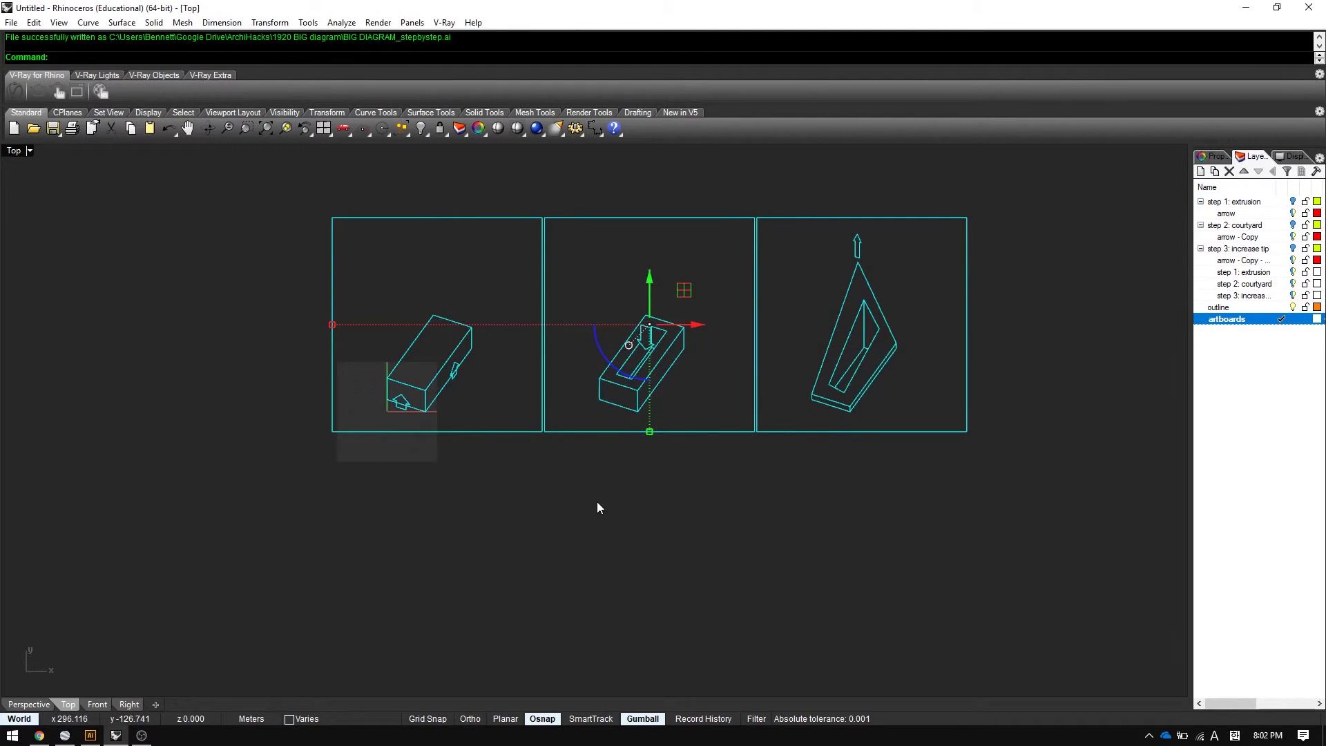
key("Escape")
left_click(90, 735)
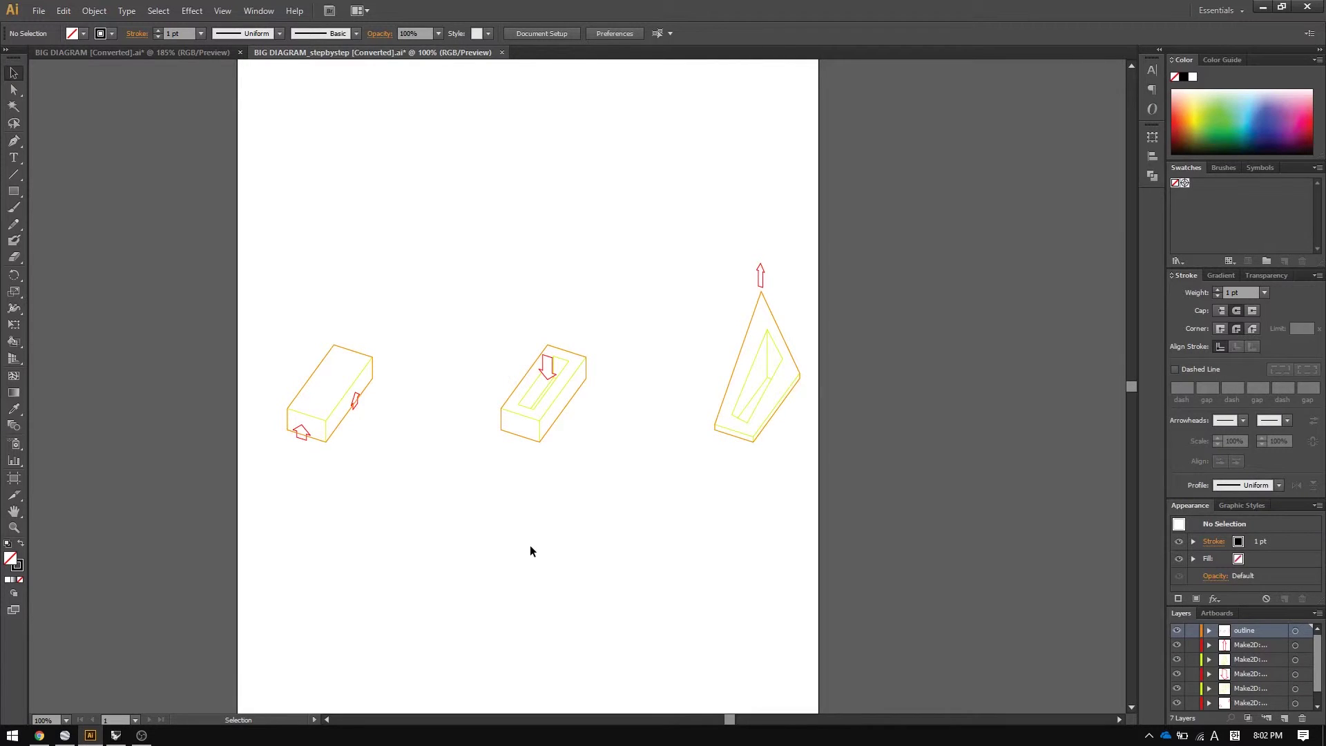
Close the outdated step-by-step document without saving and reopen the re-exported BIG DIAGRAM_stepbystep file.
key("ctrl+w")
key("n")
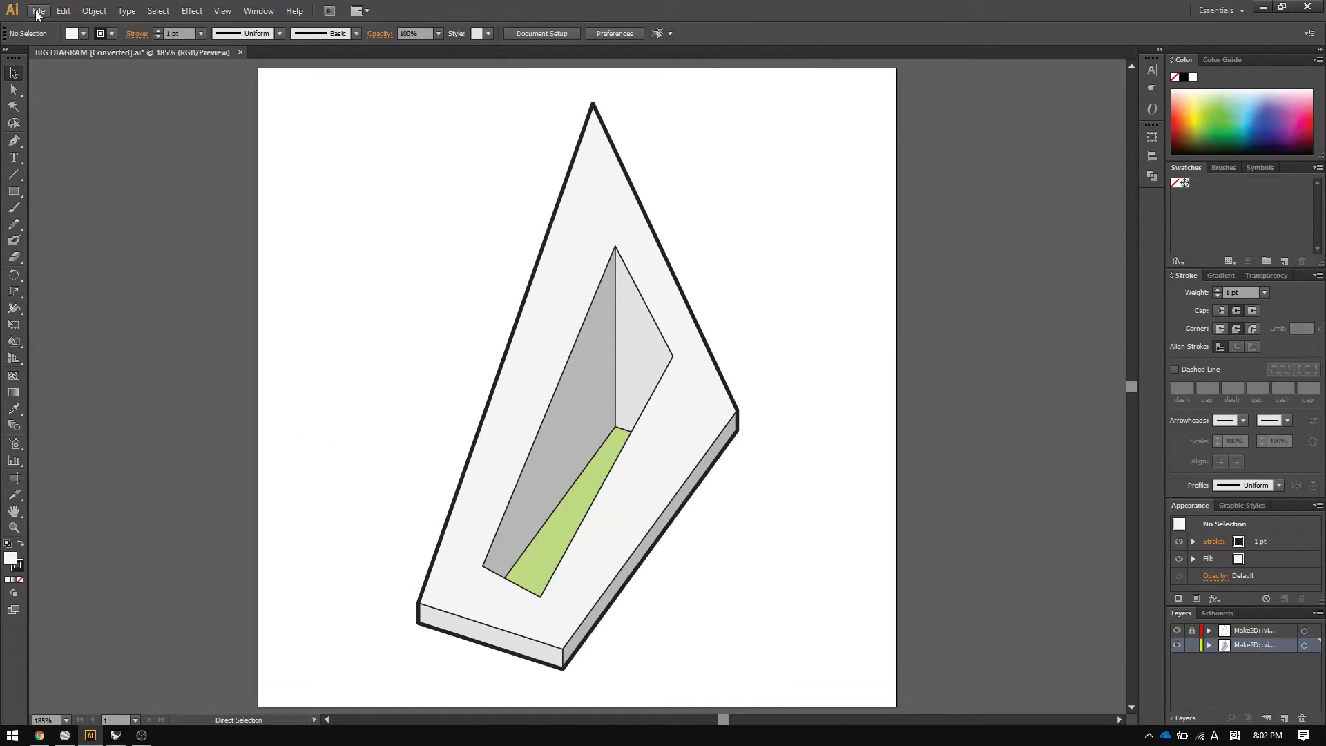
left_click(38, 10)
mouse_move(138, 71)
left_click(303, 73)
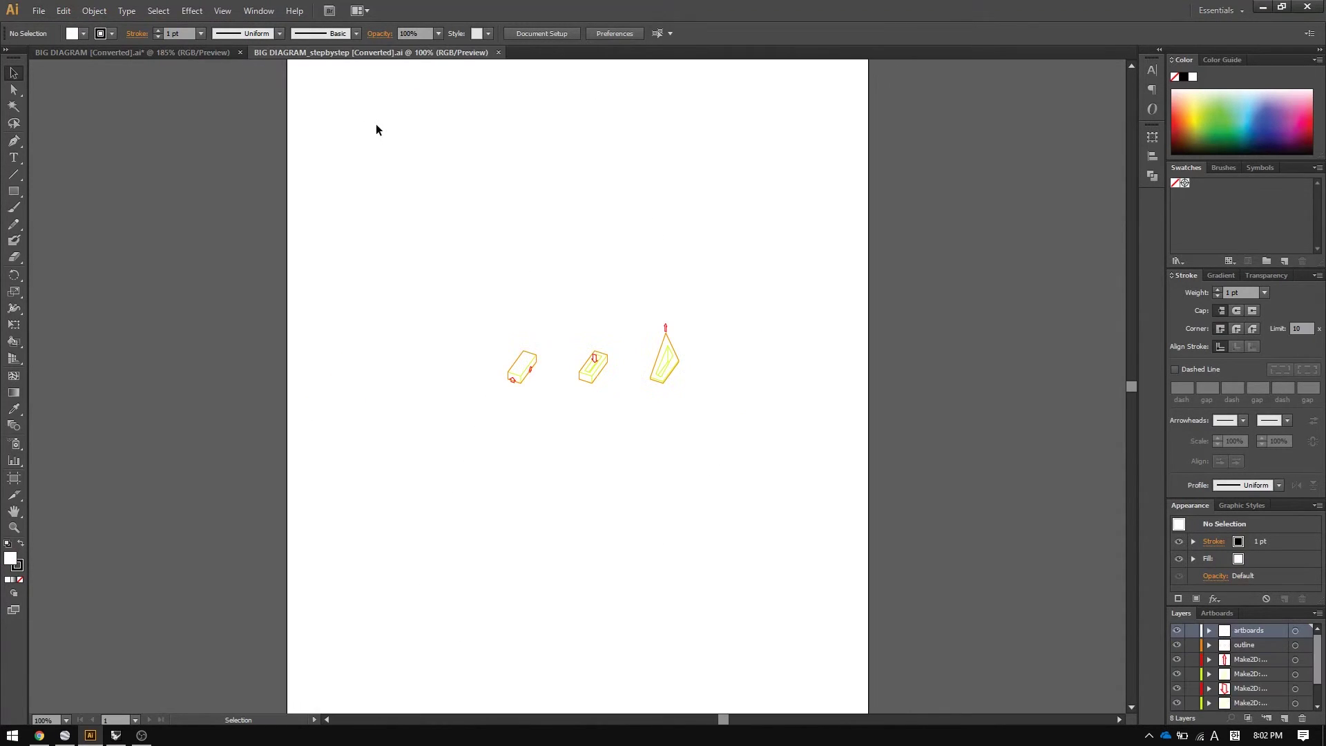
Select the three drawings and set the artboards layer colour to Light Blue.
left_click_drag(345, 261, 698, 457)
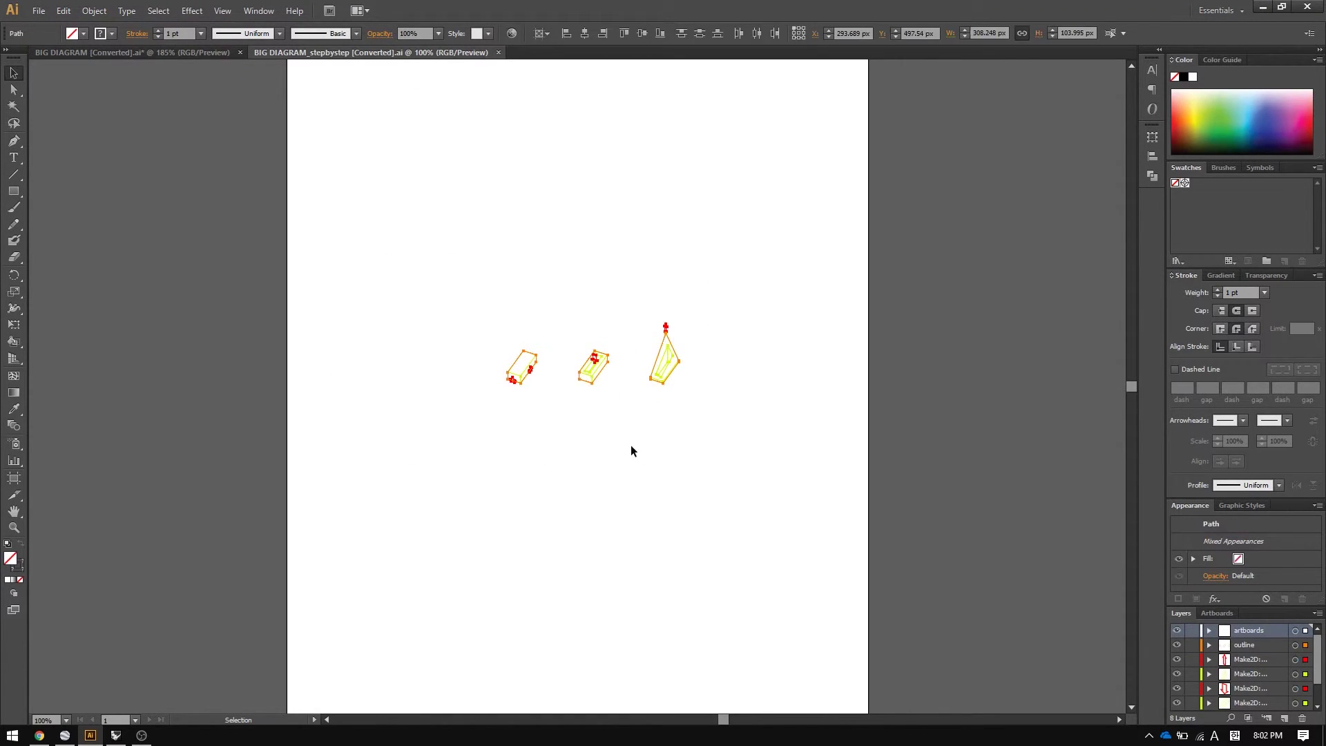
scroll(527, 395, "down", 2, "alt")
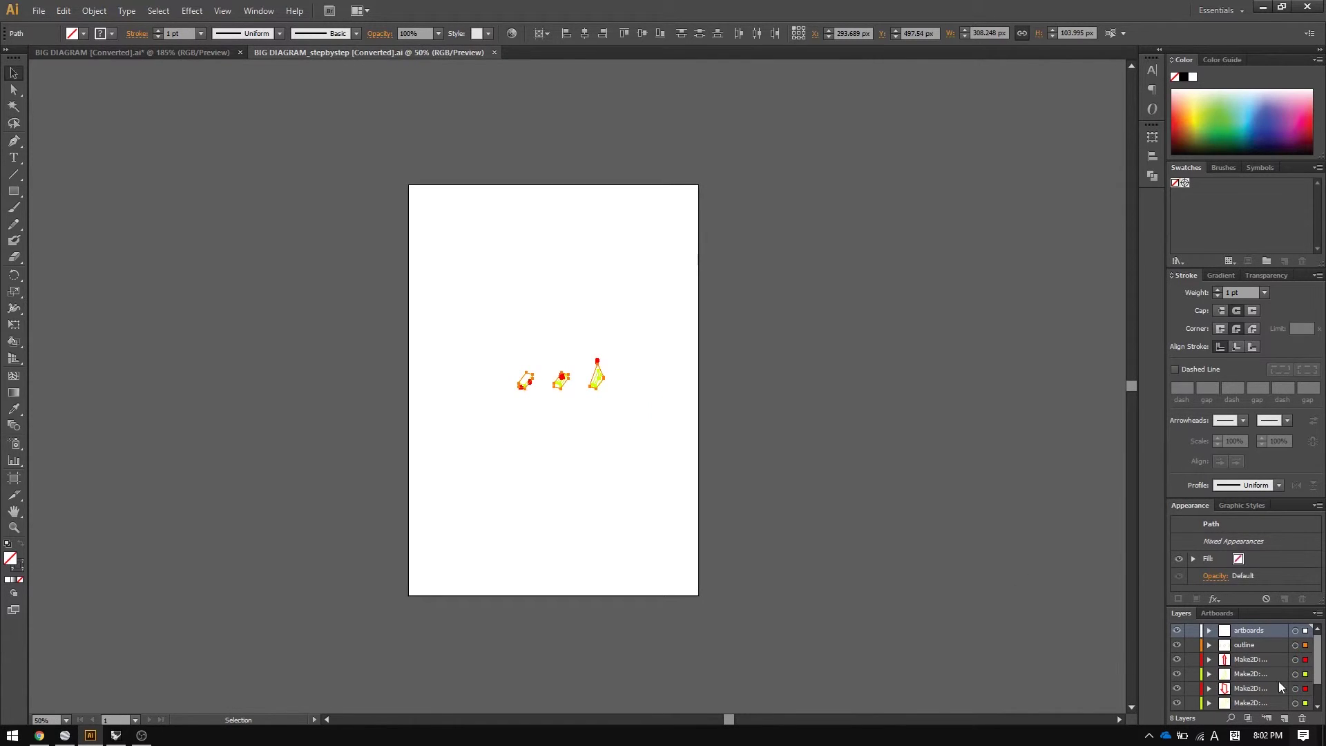
double_click(1275, 636)
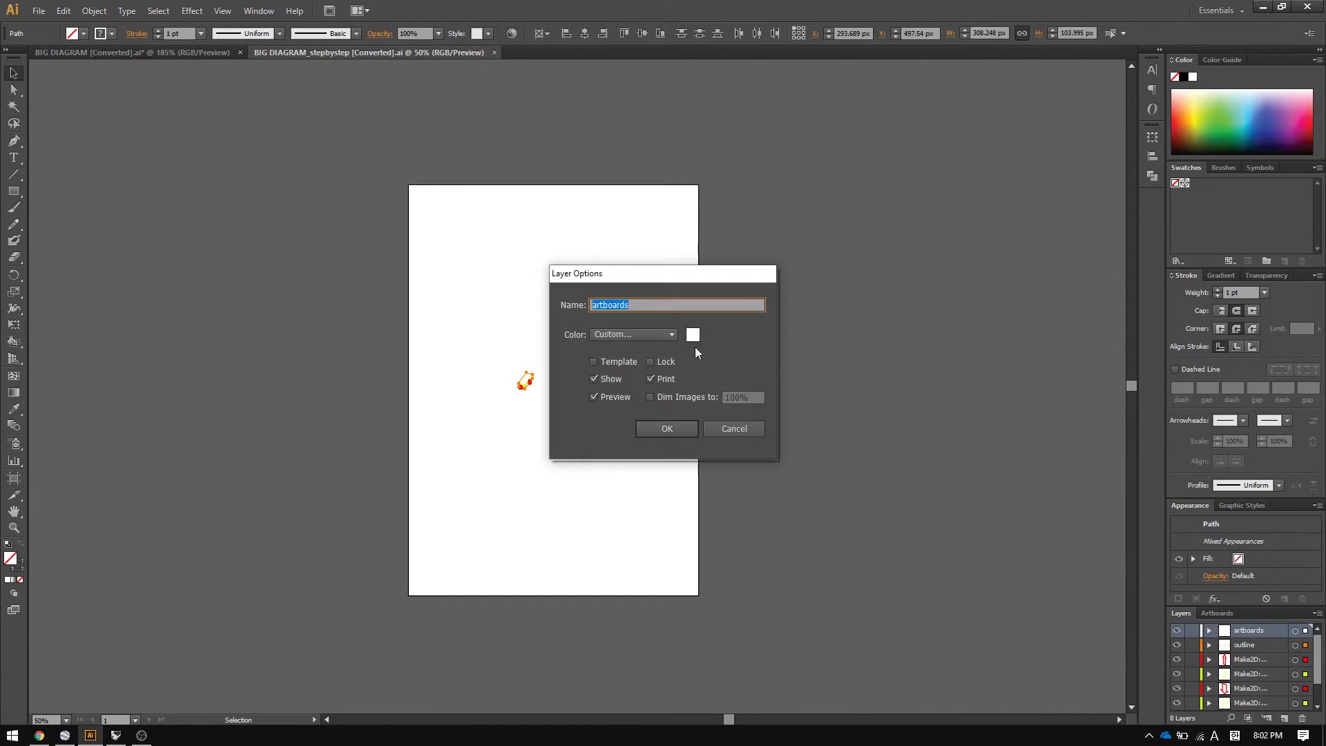
left_click(666, 338)
left_click(639, 368)
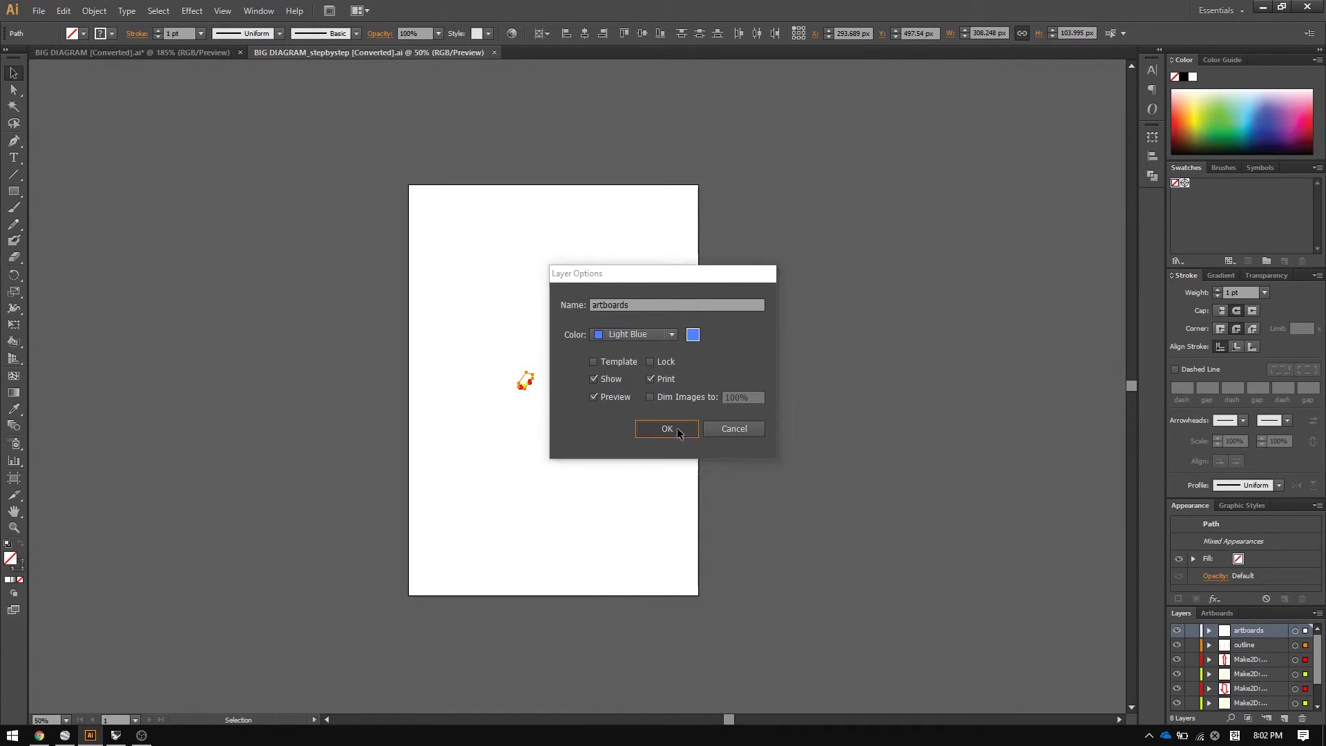
left_click(669, 429)
Rescale all the artwork with Alt+Shift so the three drawings fit within their frames.
left_click_drag(615, 356, 954, 290, "alt+shift")
left_click(728, 557)
scroll(542, 459, "up", 4, "alt")
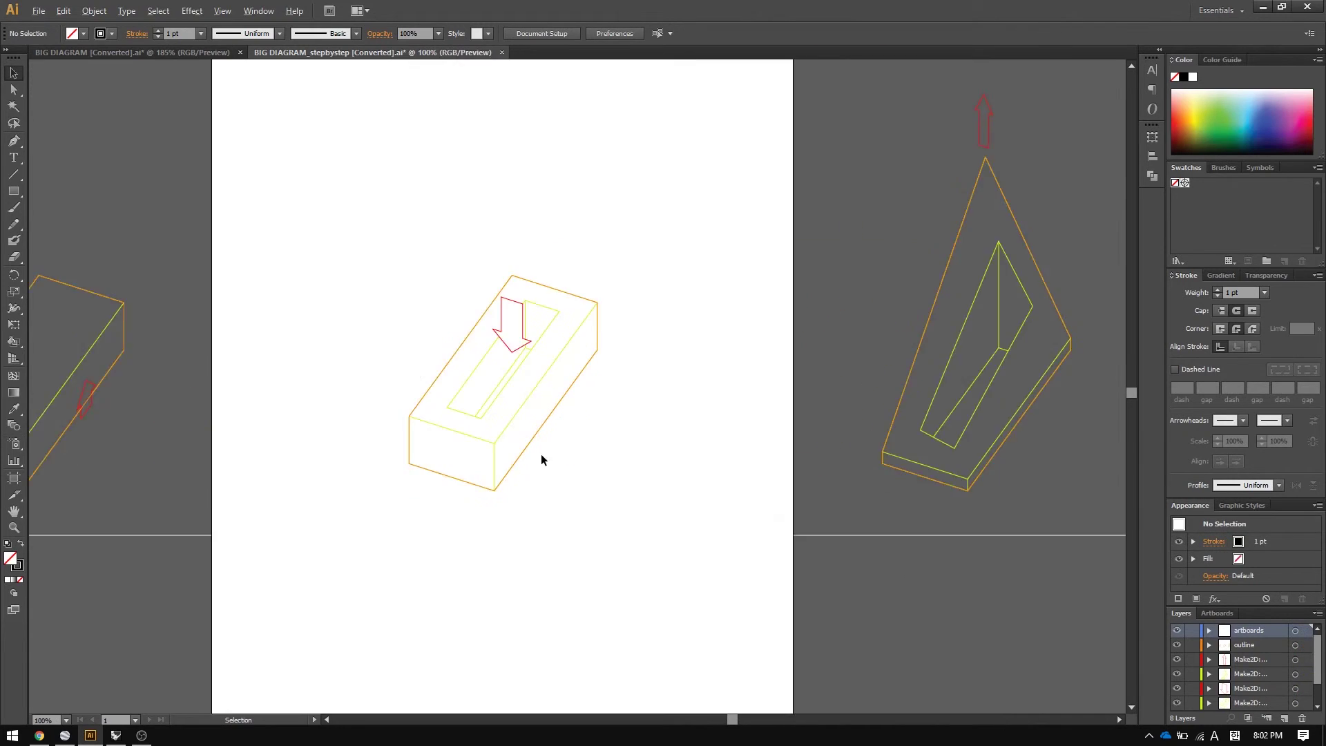
scroll(483, 453, "down", 4, "alt")
key("ctrl+a")
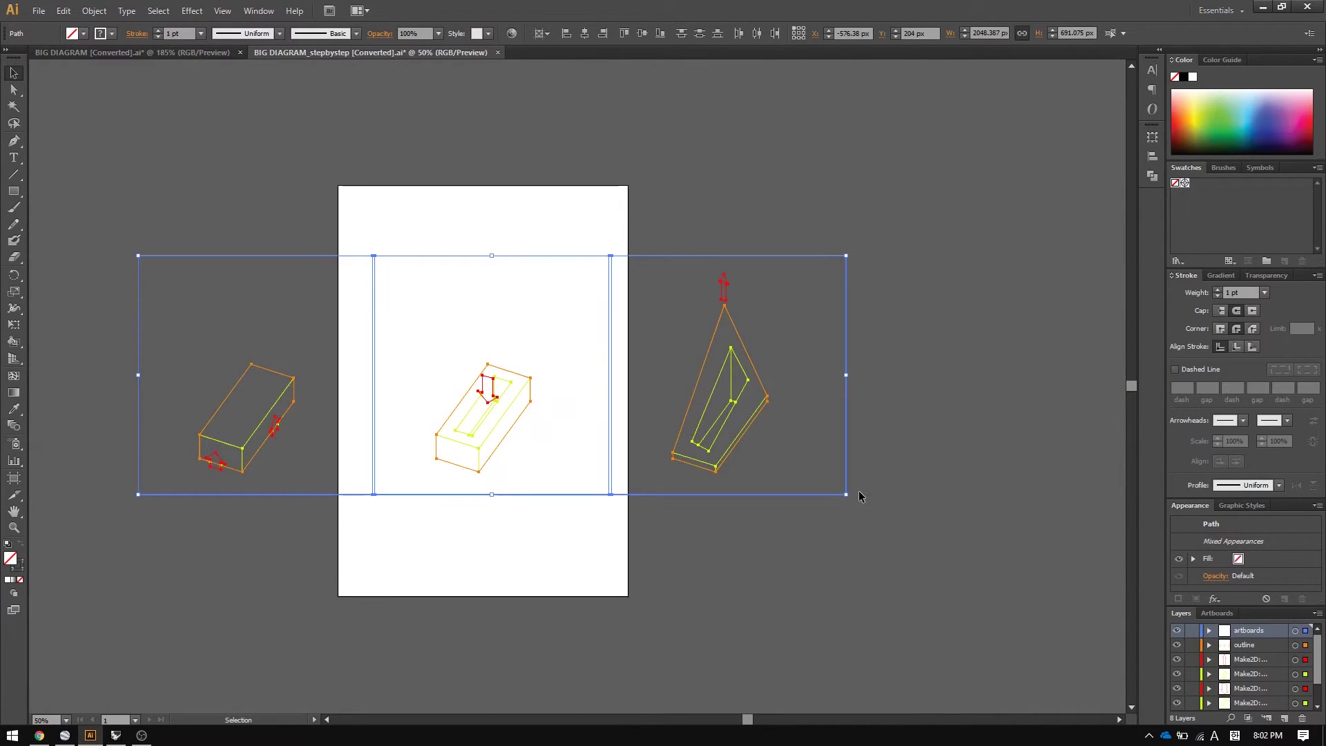
left_click_drag(844, 496, 625, 432, "alt+shift")
scroll(454, 409, "up", 4, "alt")
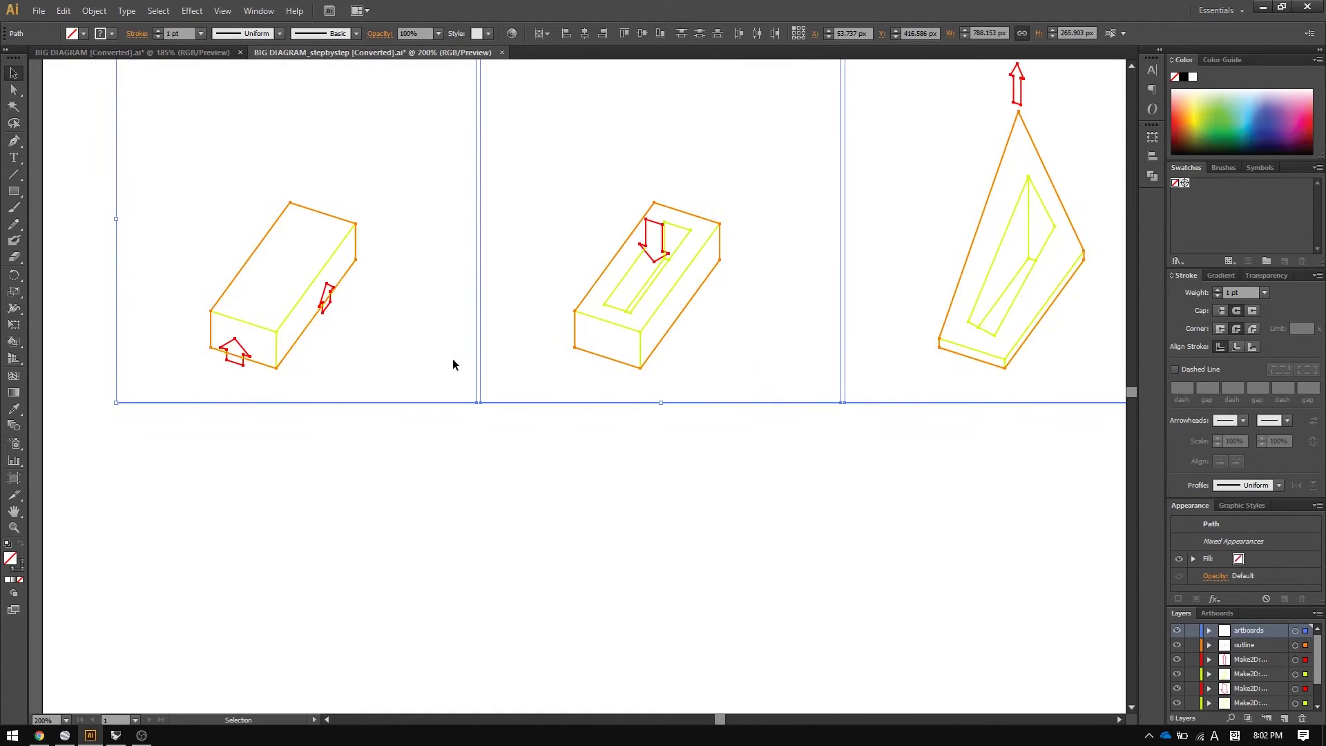
left_click(580, 503)
scroll(571, 499, "down", 1, "alt")
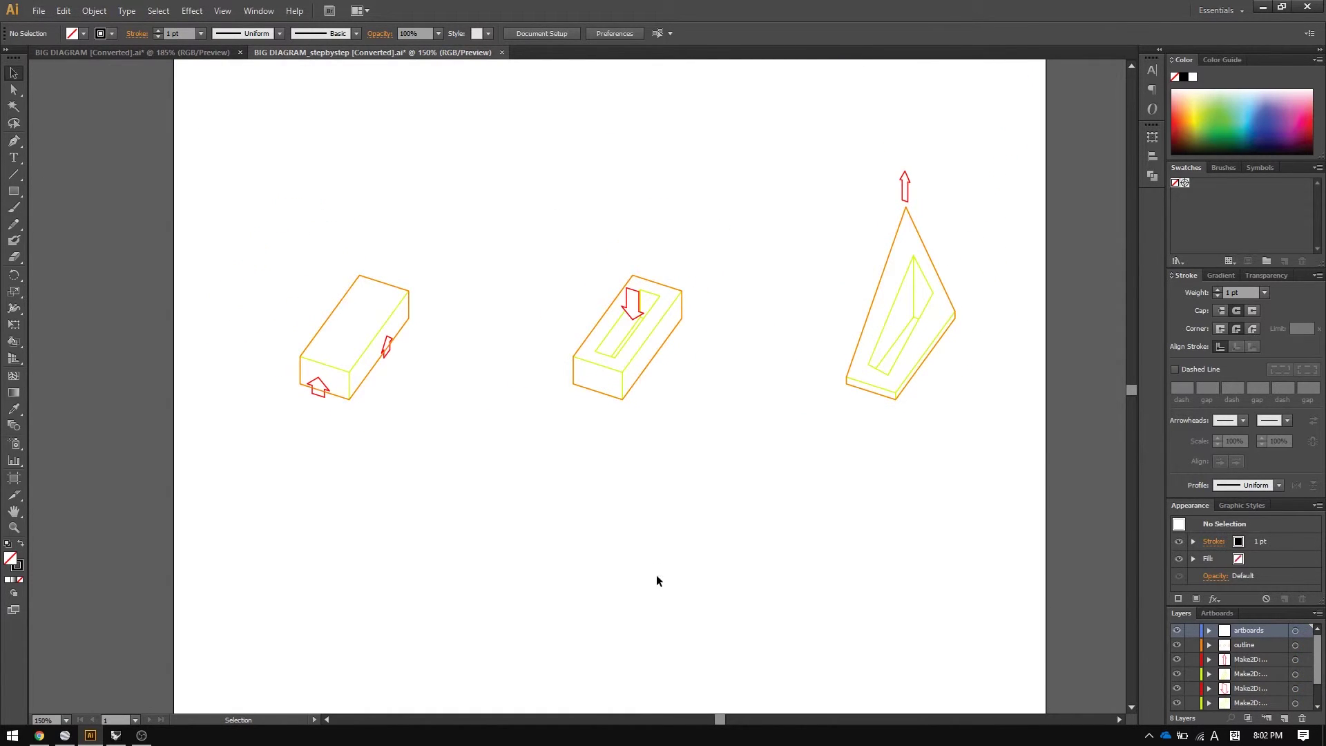
left_click(1307, 631)
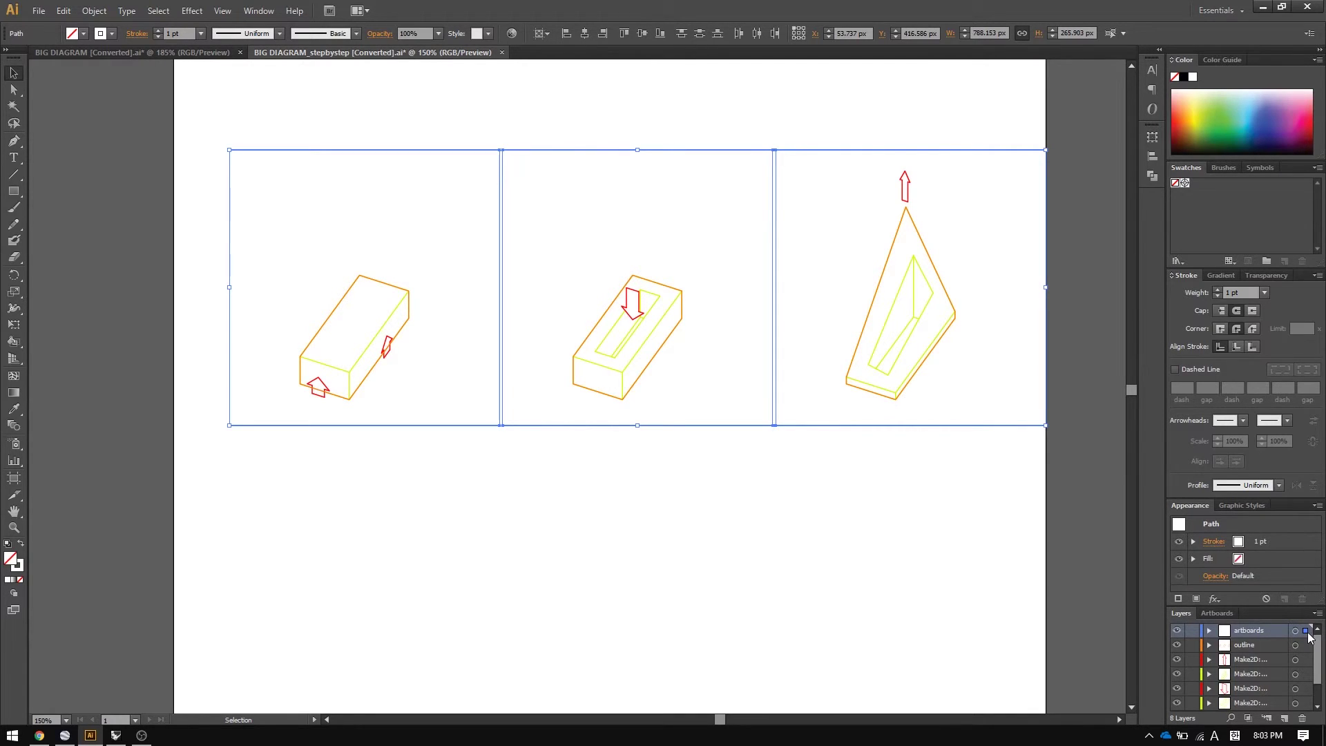
Give the three frame rectangles a black stroke and no fill.
key("d")
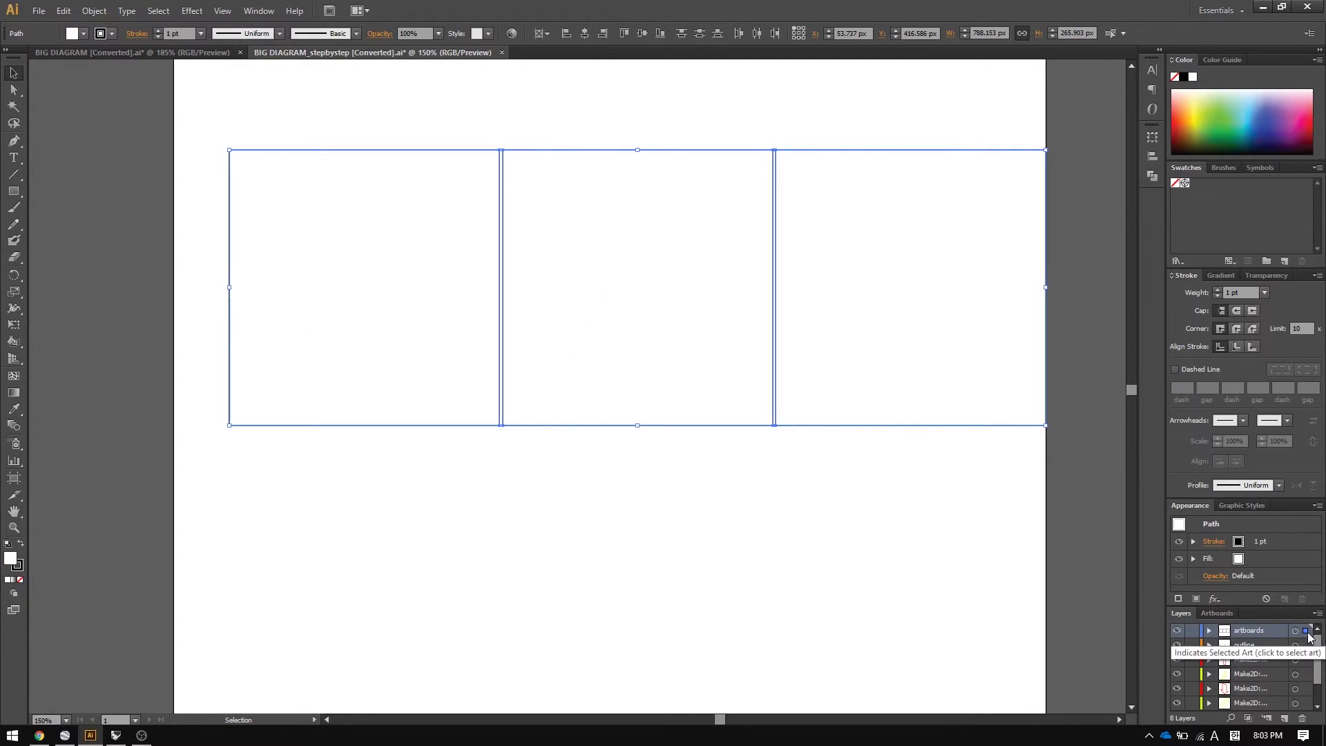
left_click(20, 581)
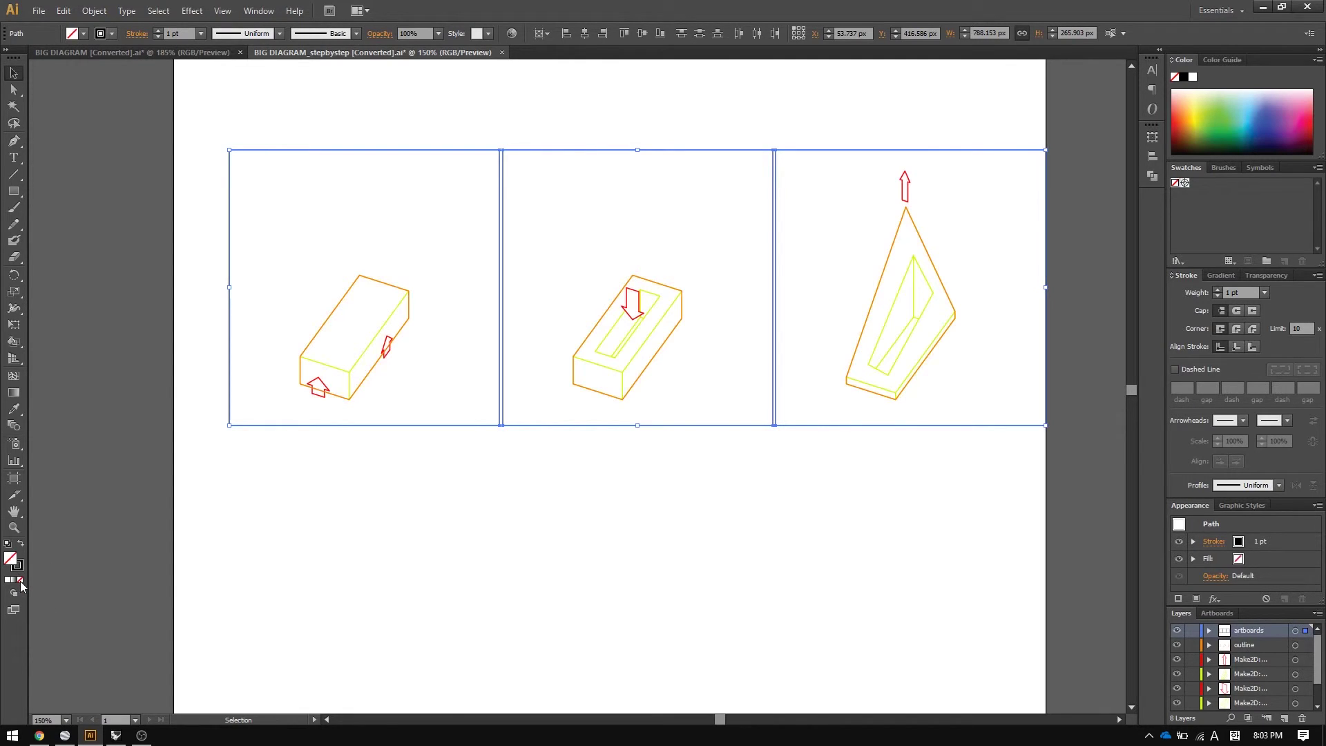
left_click(232, 535)
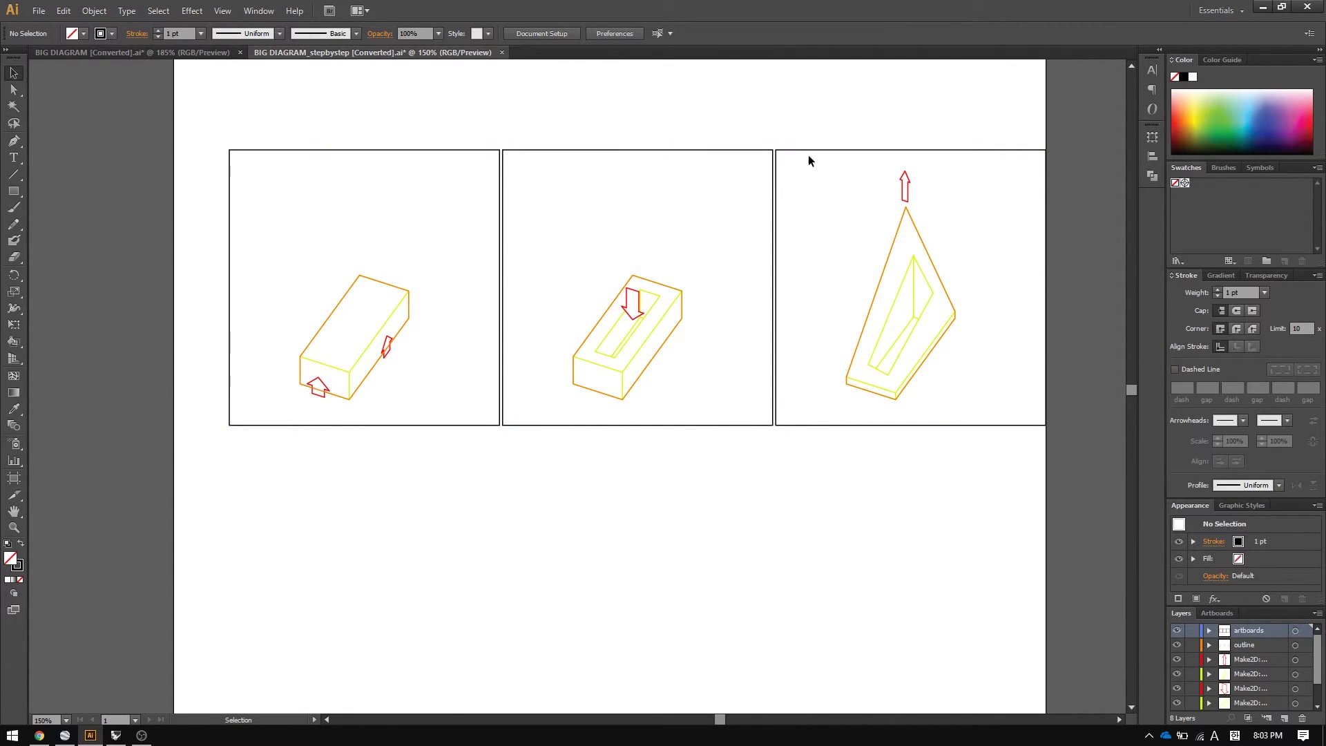
left_click_drag(806, 118, 489, 177)
left_click_drag(458, 100, 829, 174)
left_click(832, 183)
With the Artboard Tool, create artboards matching the first, second and third frames.
left_click(15, 482)
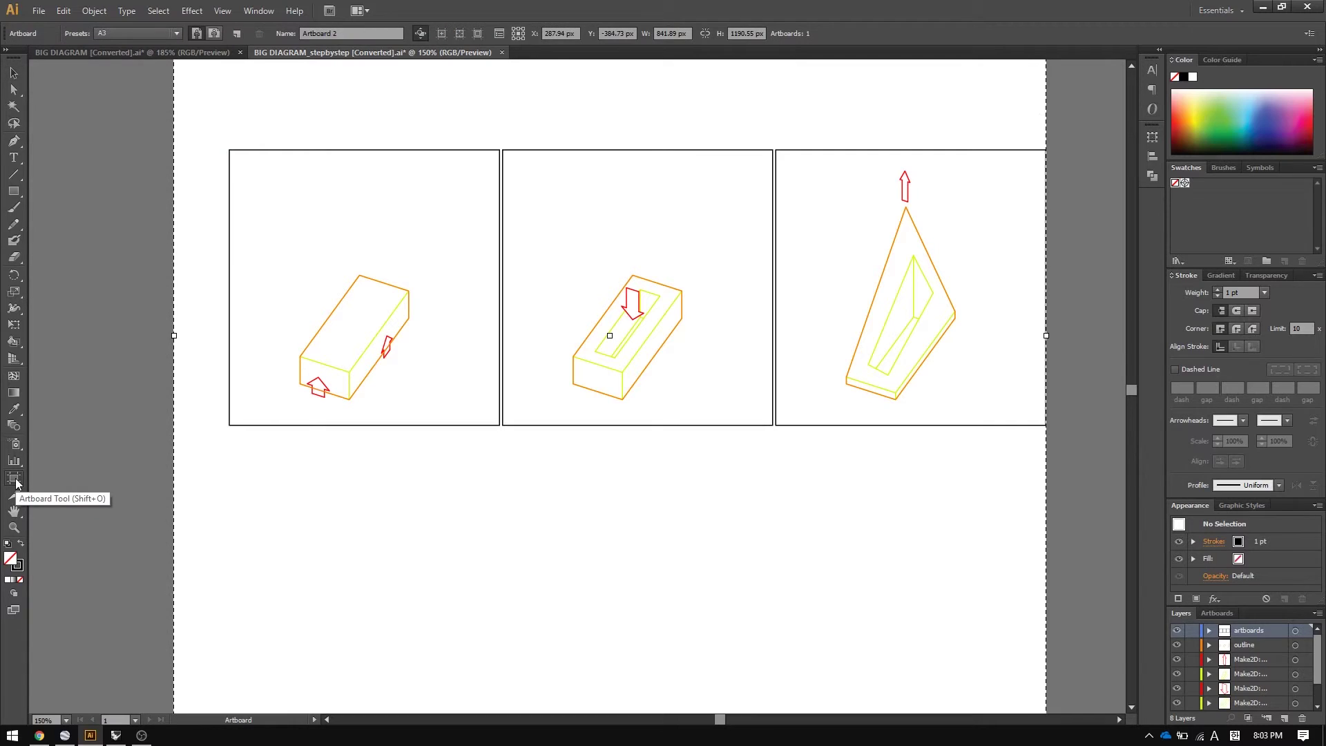
left_click(250, 428)
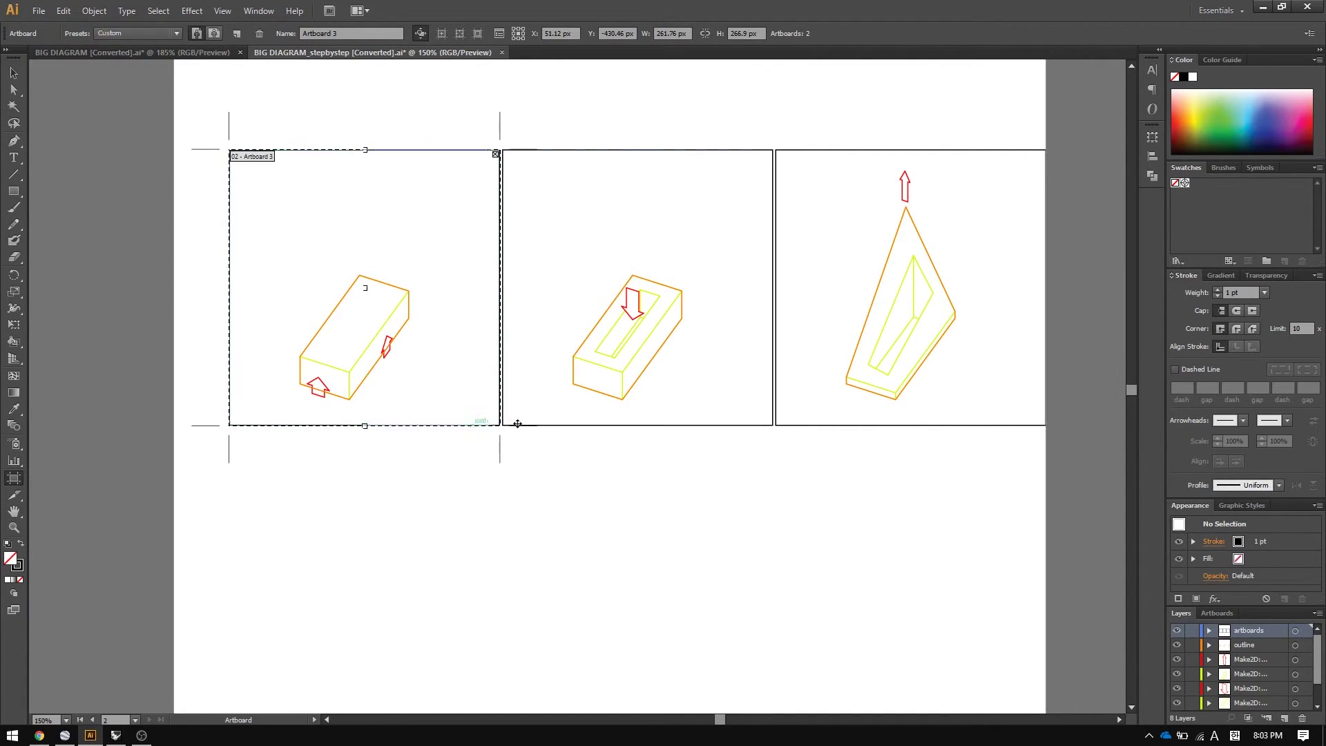
left_click(561, 425)
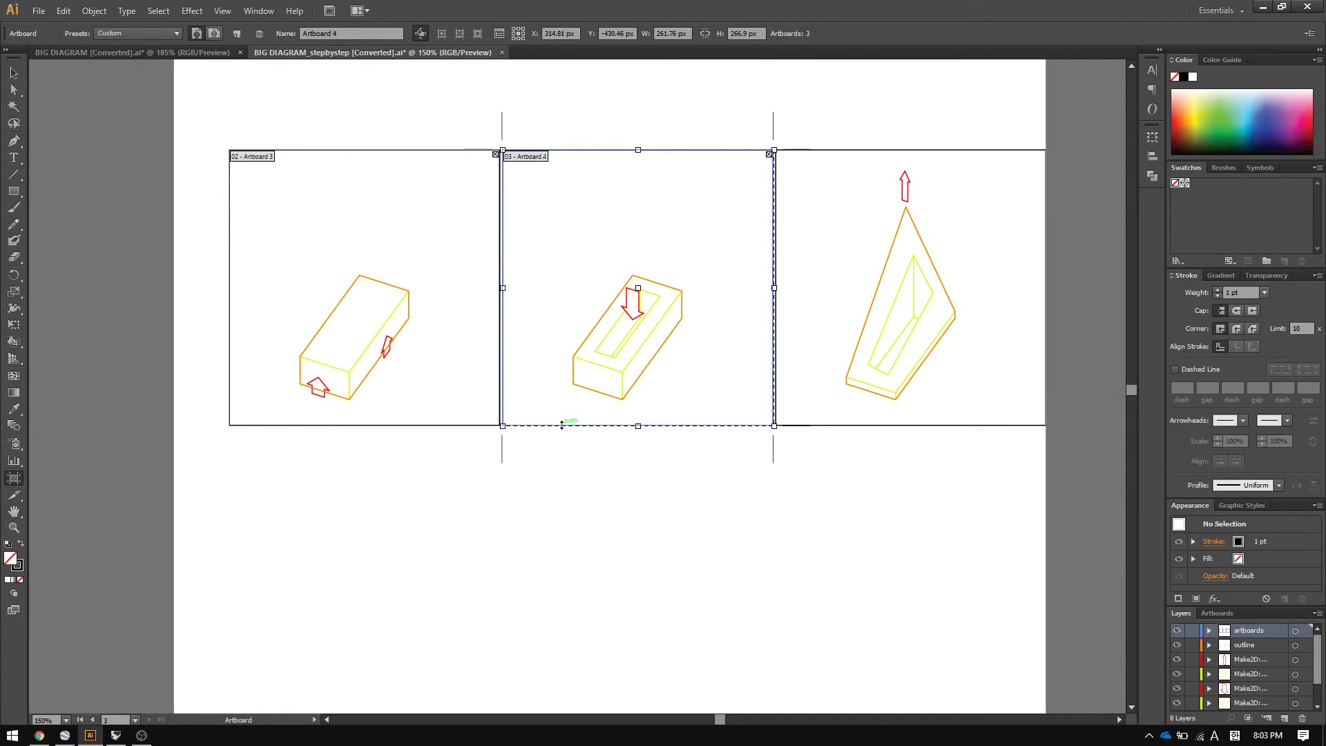
left_click(813, 424)
scroll(817, 436, "up", 3)
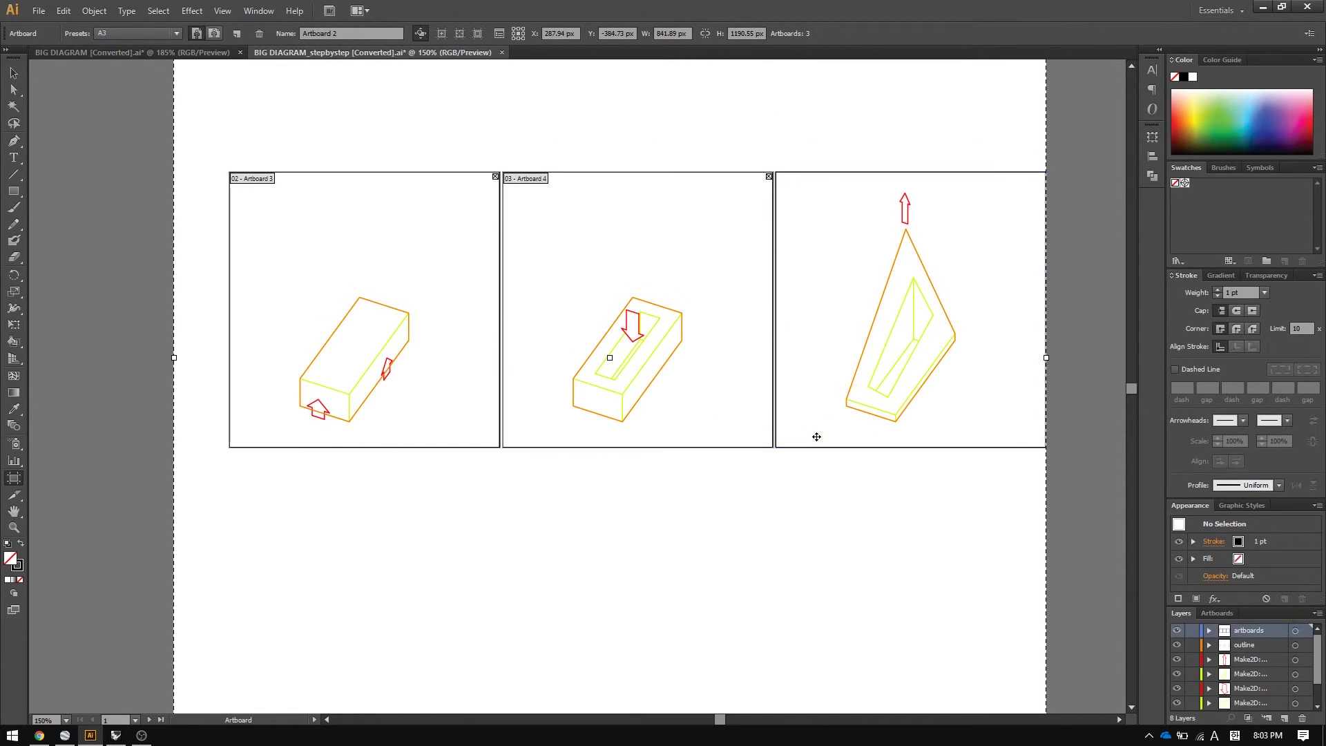
left_click(985, 183)
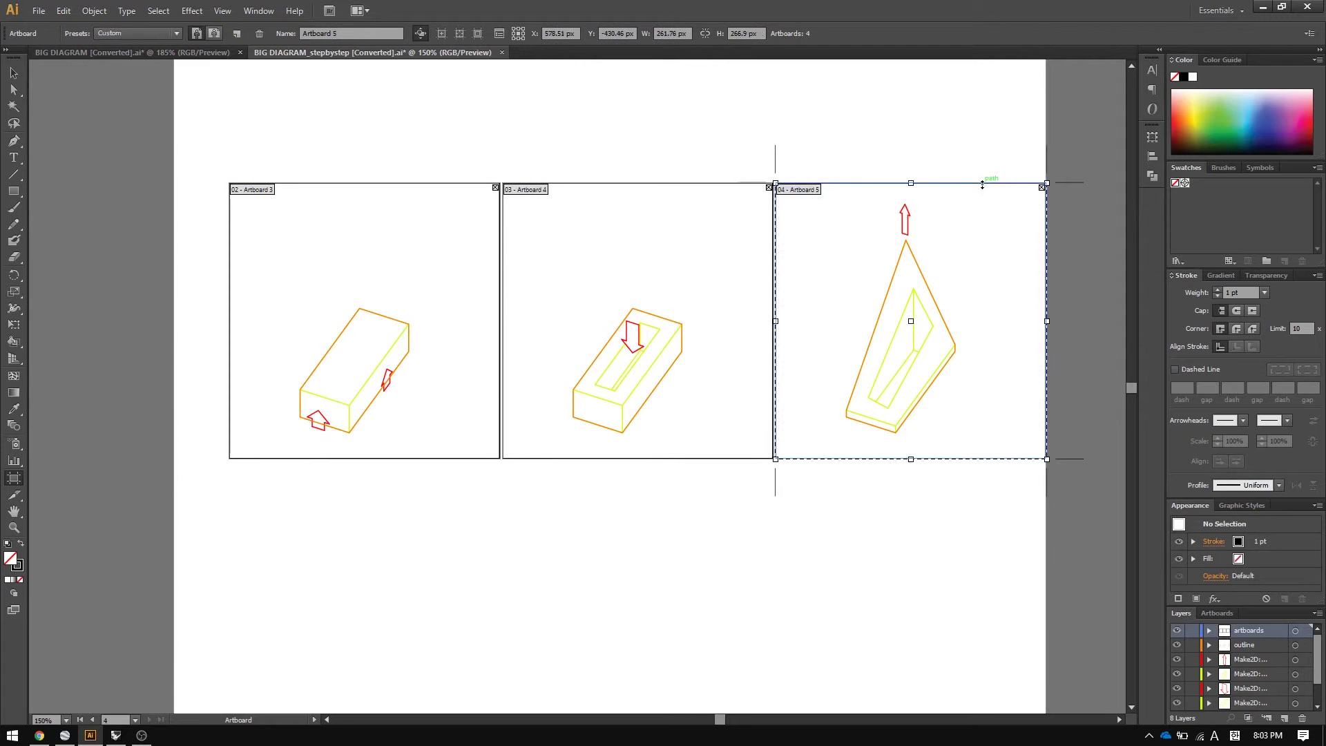
Delete the original large A3 artboard and return to the Selection tool.
scroll(965, 221, "up", 3)
scroll(691, 447, "down", 2, "alt")
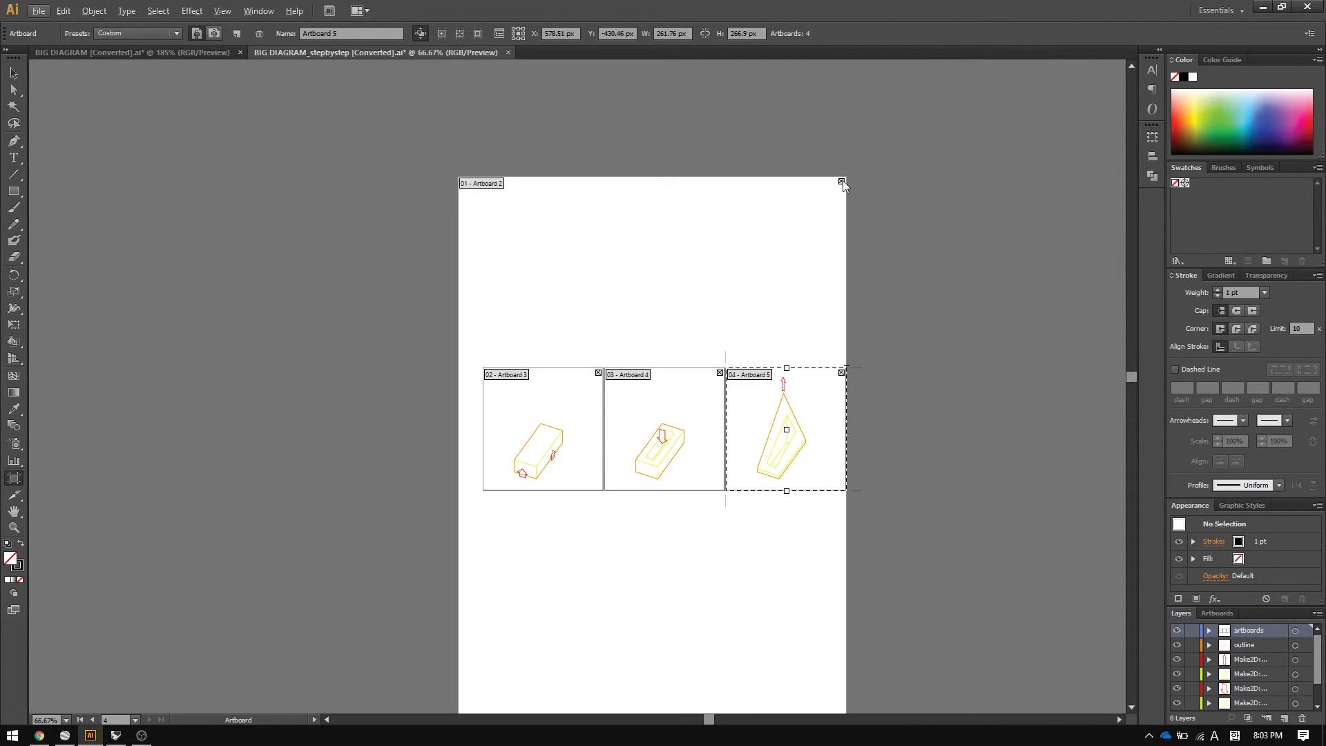
left_click(841, 182)
scroll(777, 506, "up", 2, "alt")
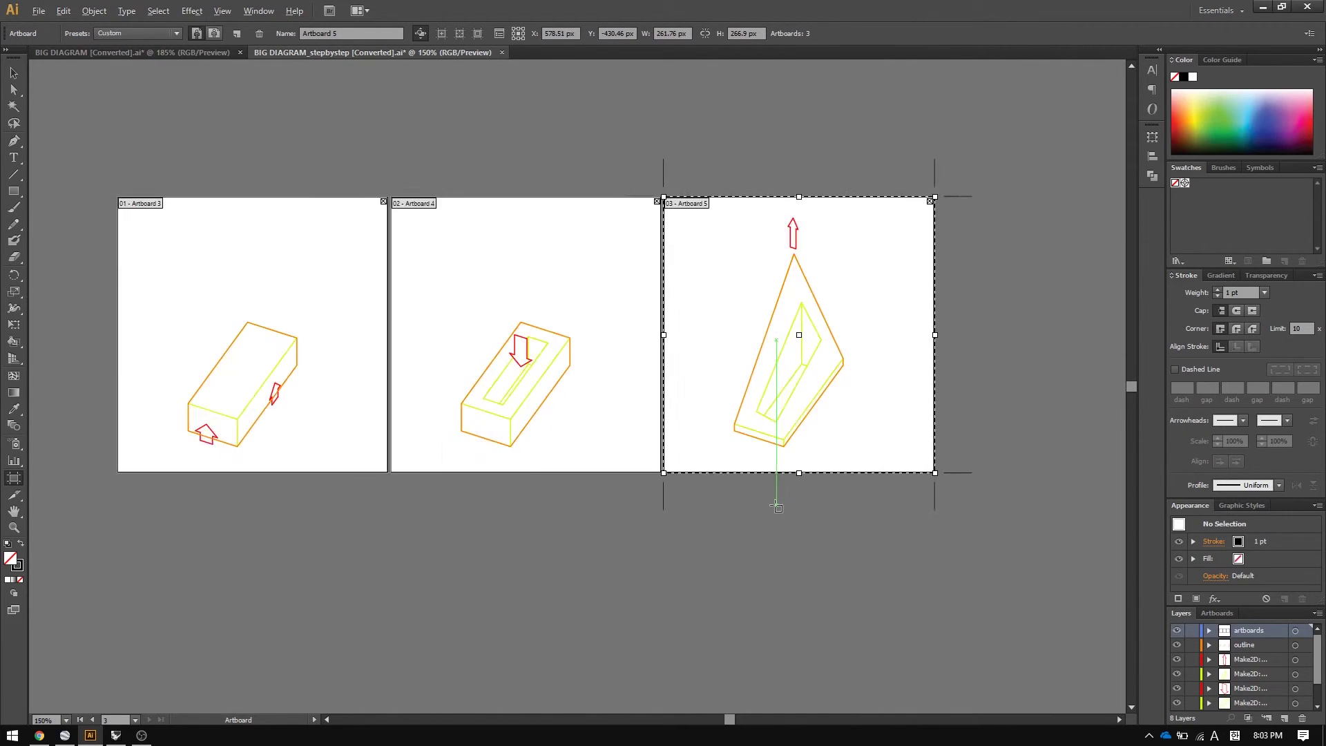
left_click(14, 72)
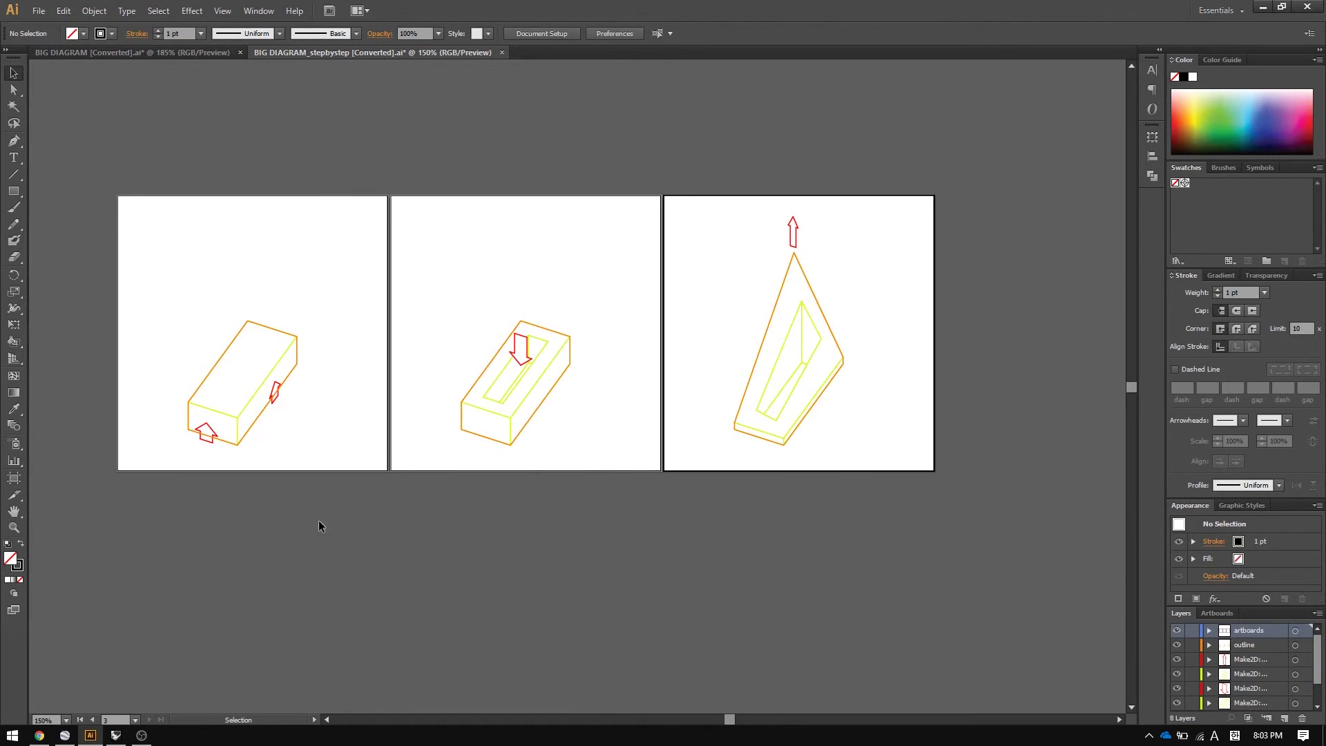
Apply Default Fill and Stroke so all the diagram linework has black strokes.
key("ctrl+a")
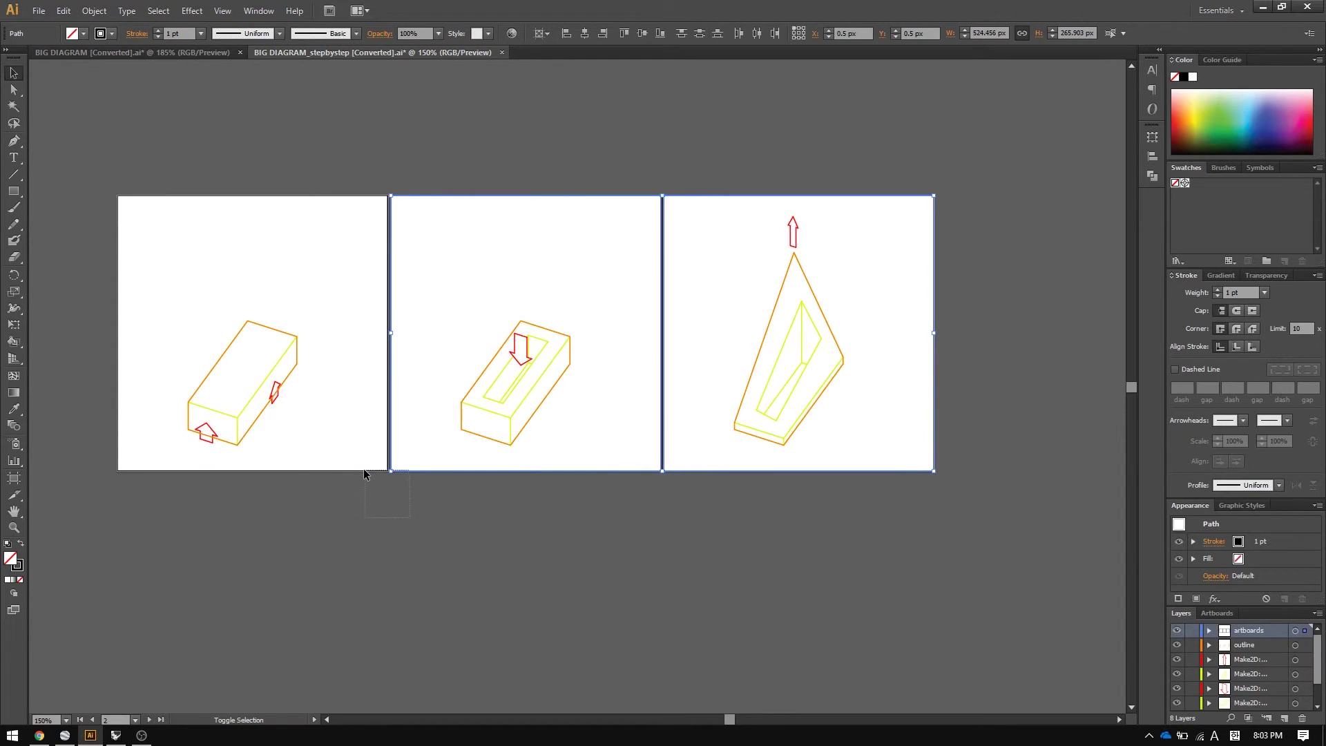
left_click(343, 452)
key("ctrl+shift+a")
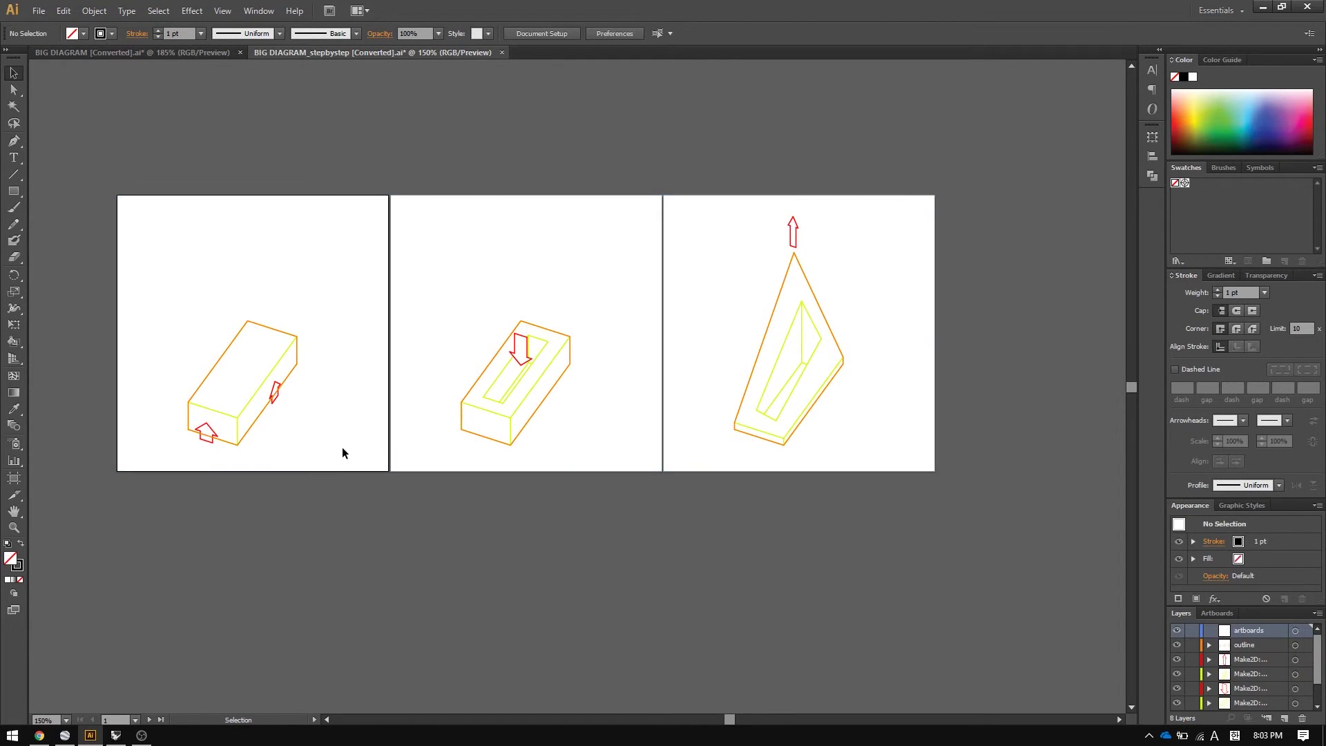
key("ctrl+a")
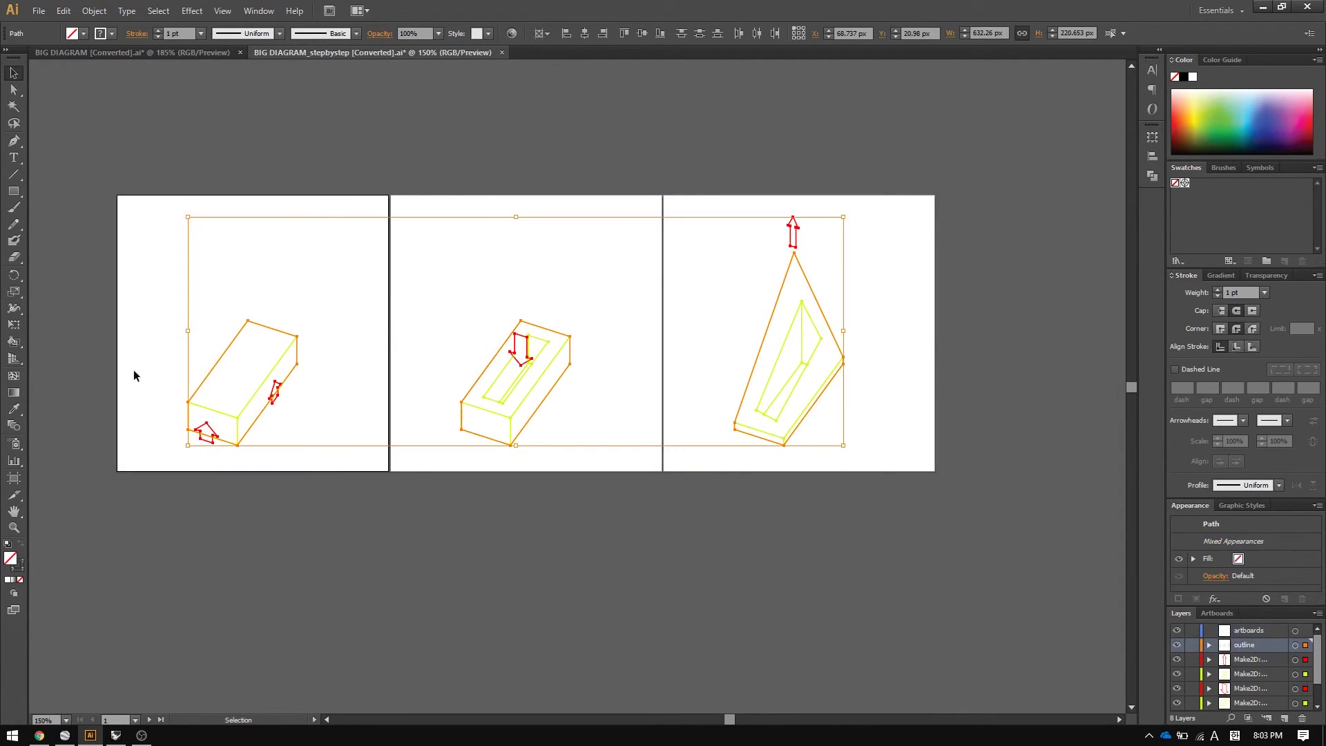
left_click(8, 544)
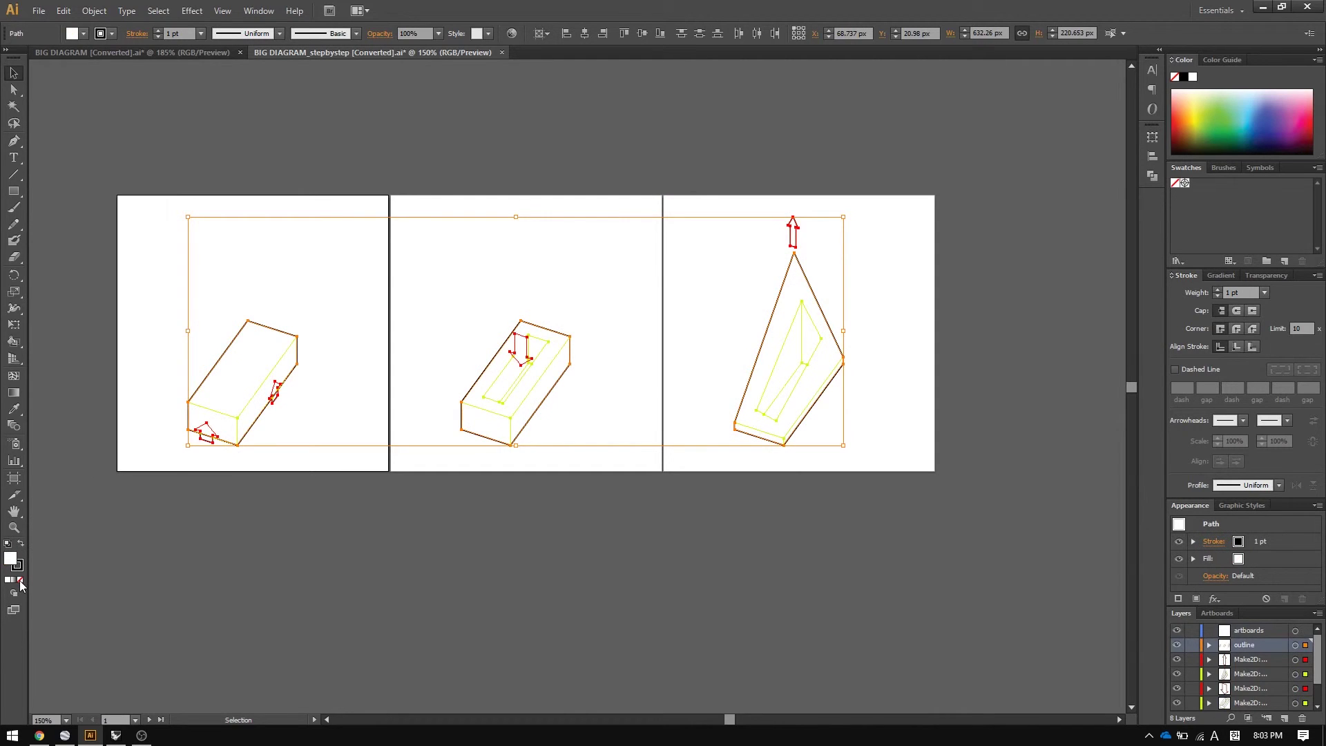
left_click(300, 577)
Set the outline layer's strokes to 2 pt weight.
key("ctrl+plus")
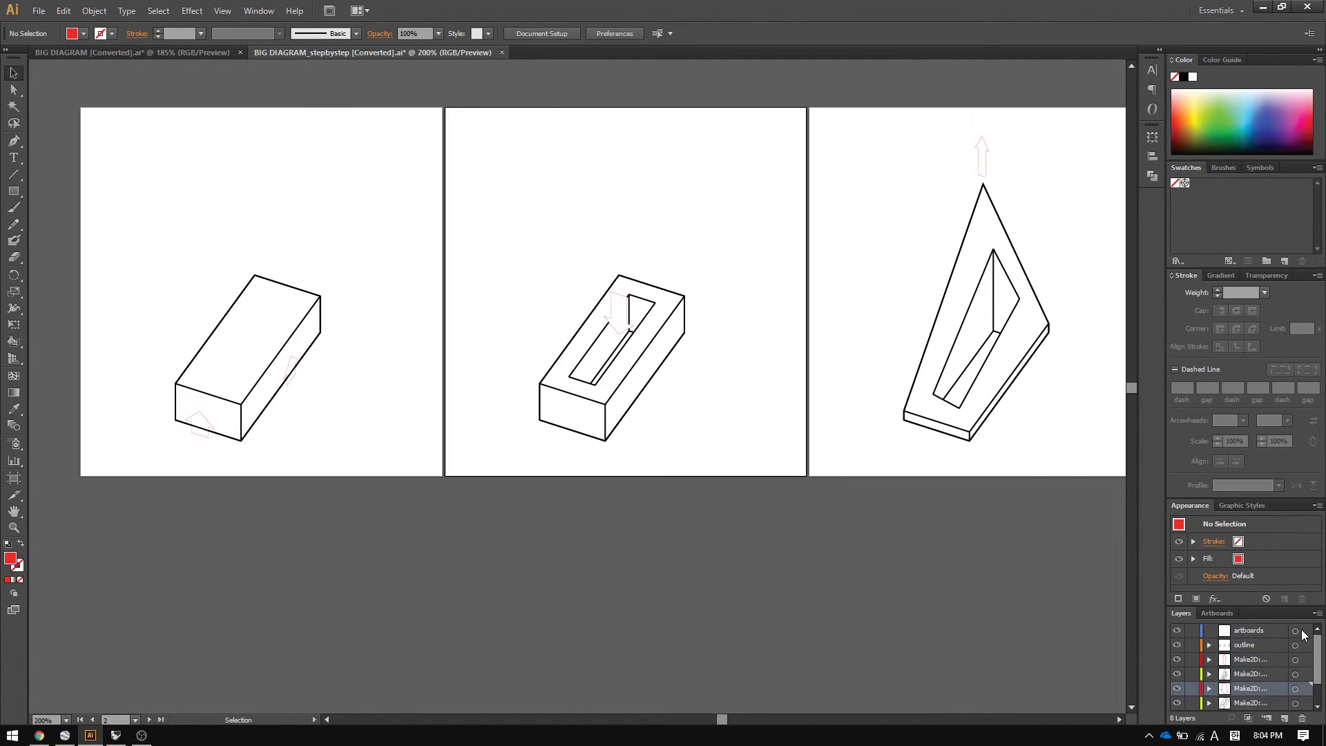
left_click(1305, 646)
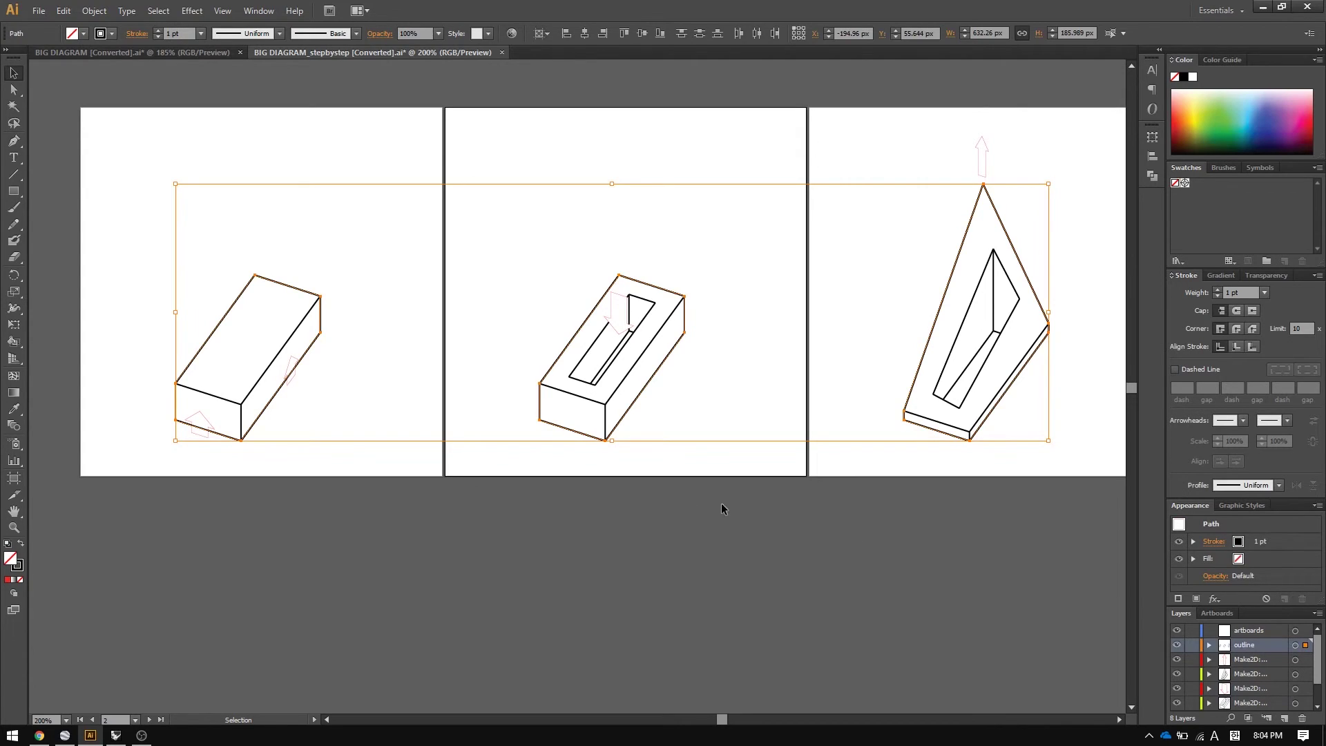
left_click(1217, 292)
left_click(1217, 291)
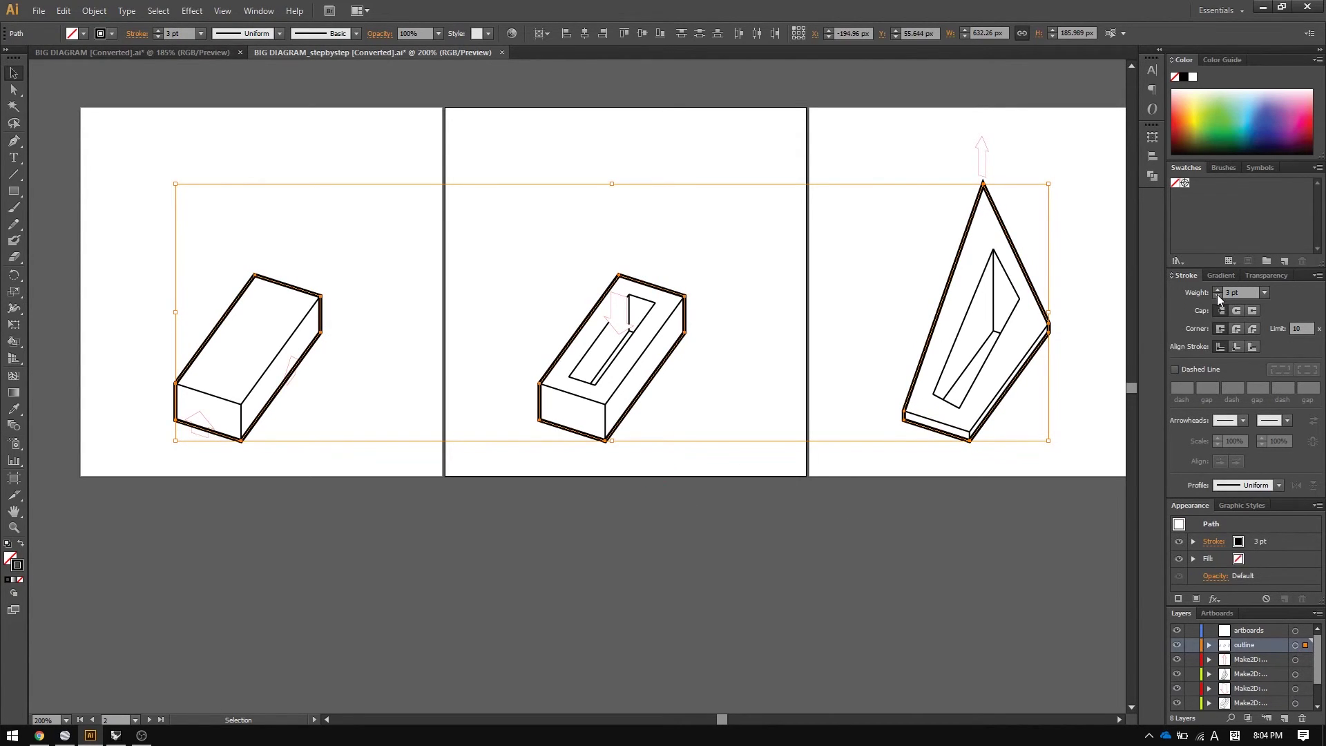
left_click(1217, 295)
left_click(960, 514)
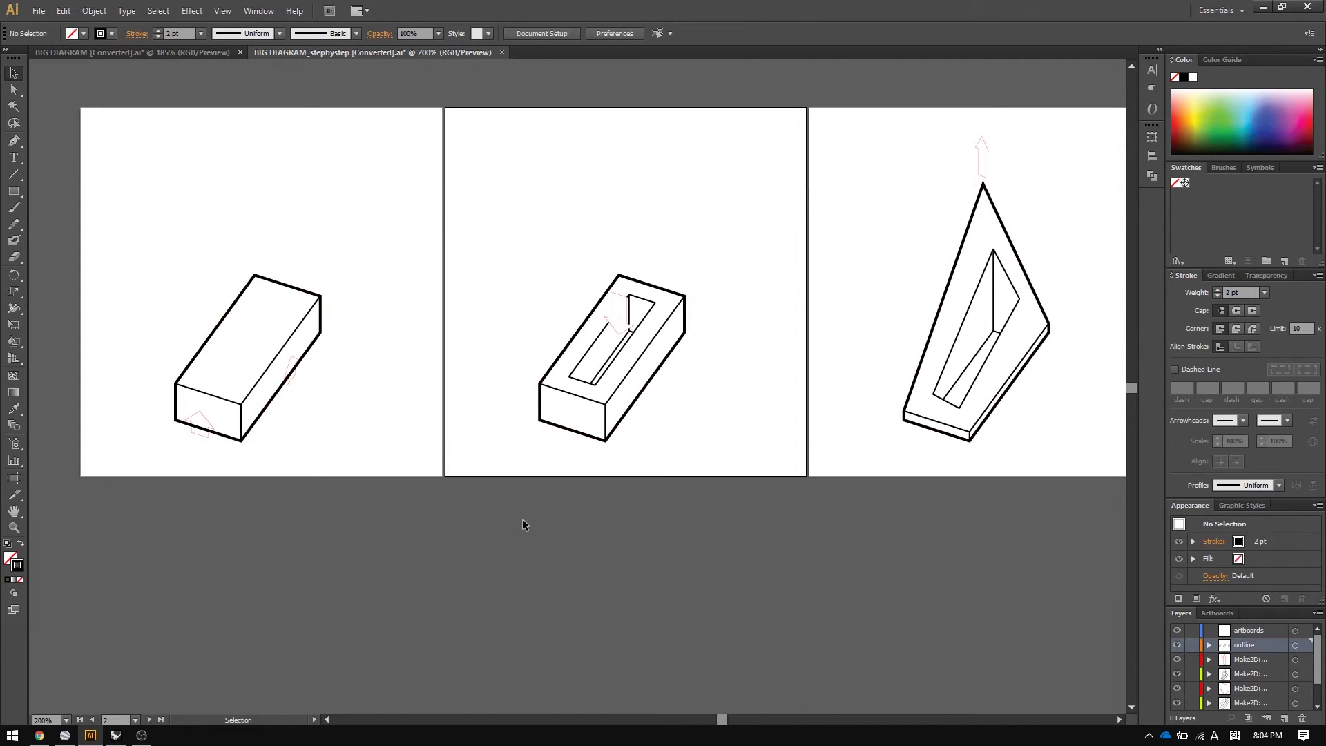
Lock the outline layer and select all remaining diagram paths and arrows for Live Paint.
left_click(615, 332)
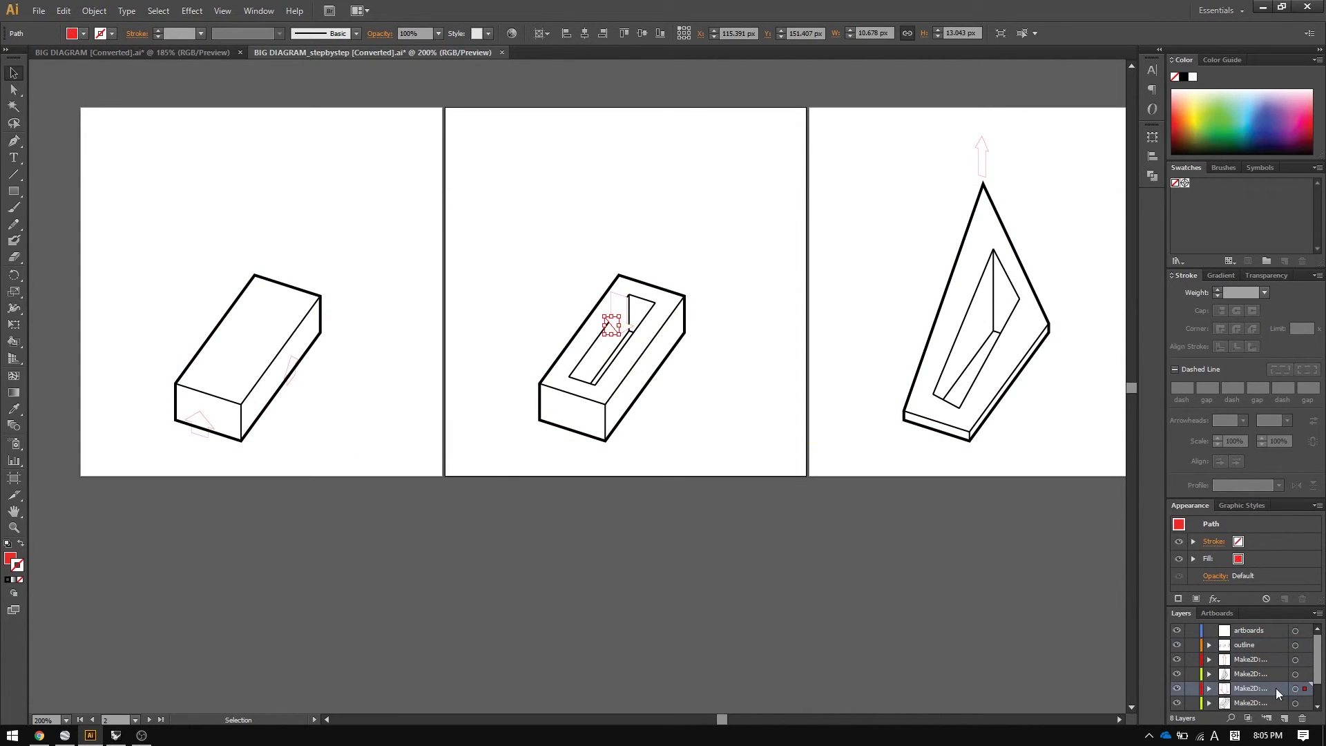
left_click(1305, 689)
left_click(1305, 660, "shift")
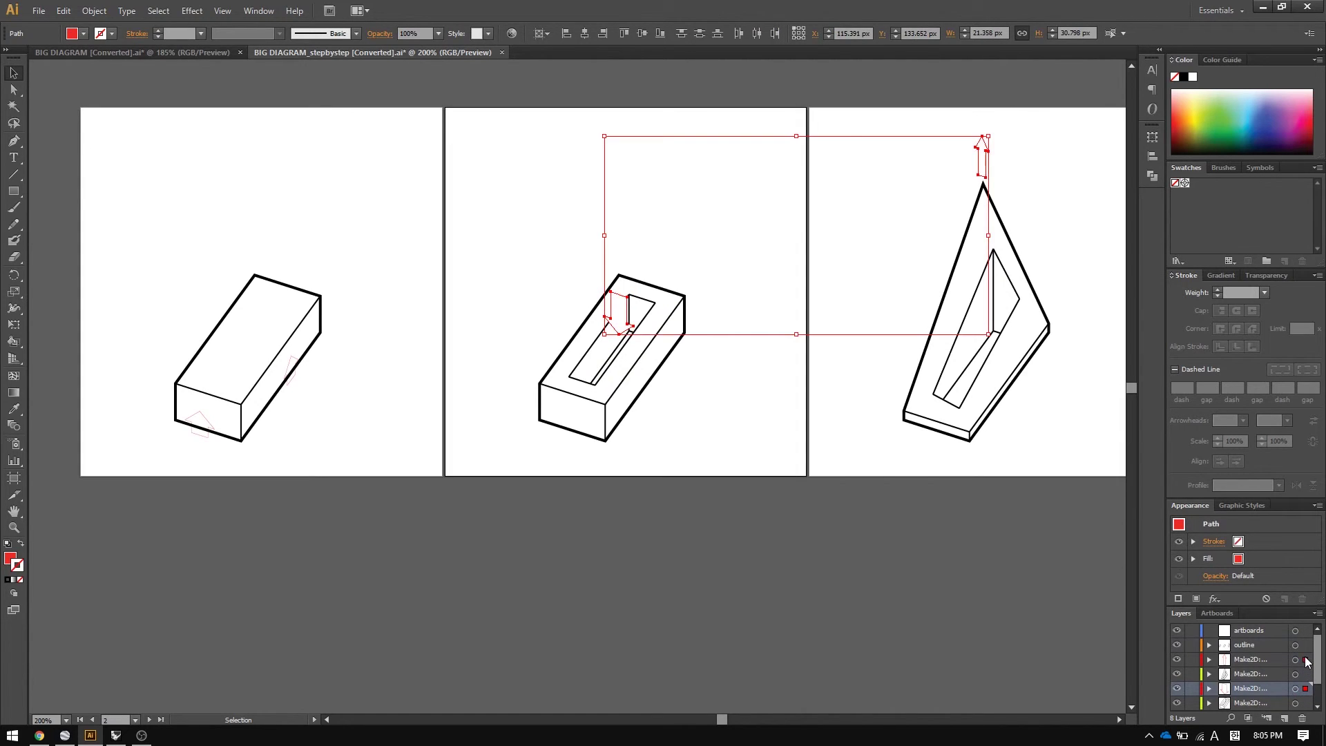
scroll(1309, 684, "down", 1)
left_click(1306, 688, "shift")
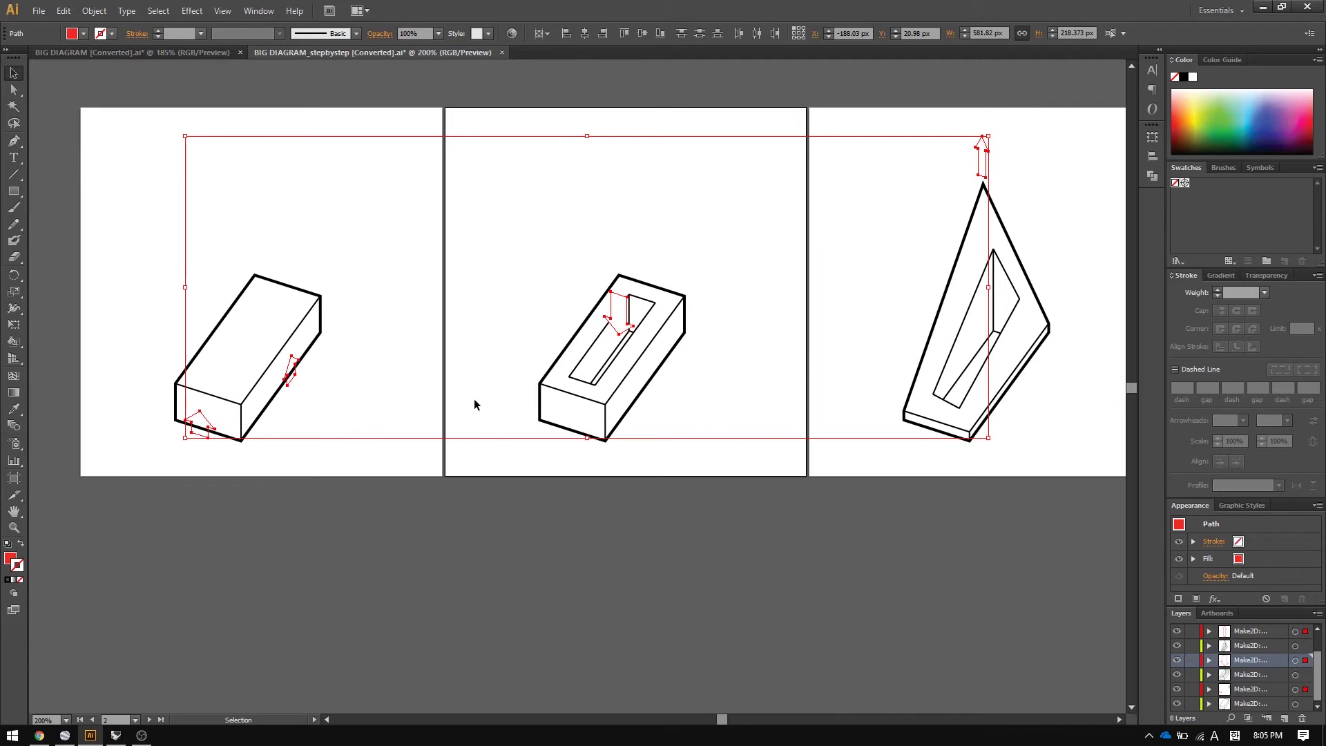
left_click(453, 506)
scroll(1259, 661, "up", 1)
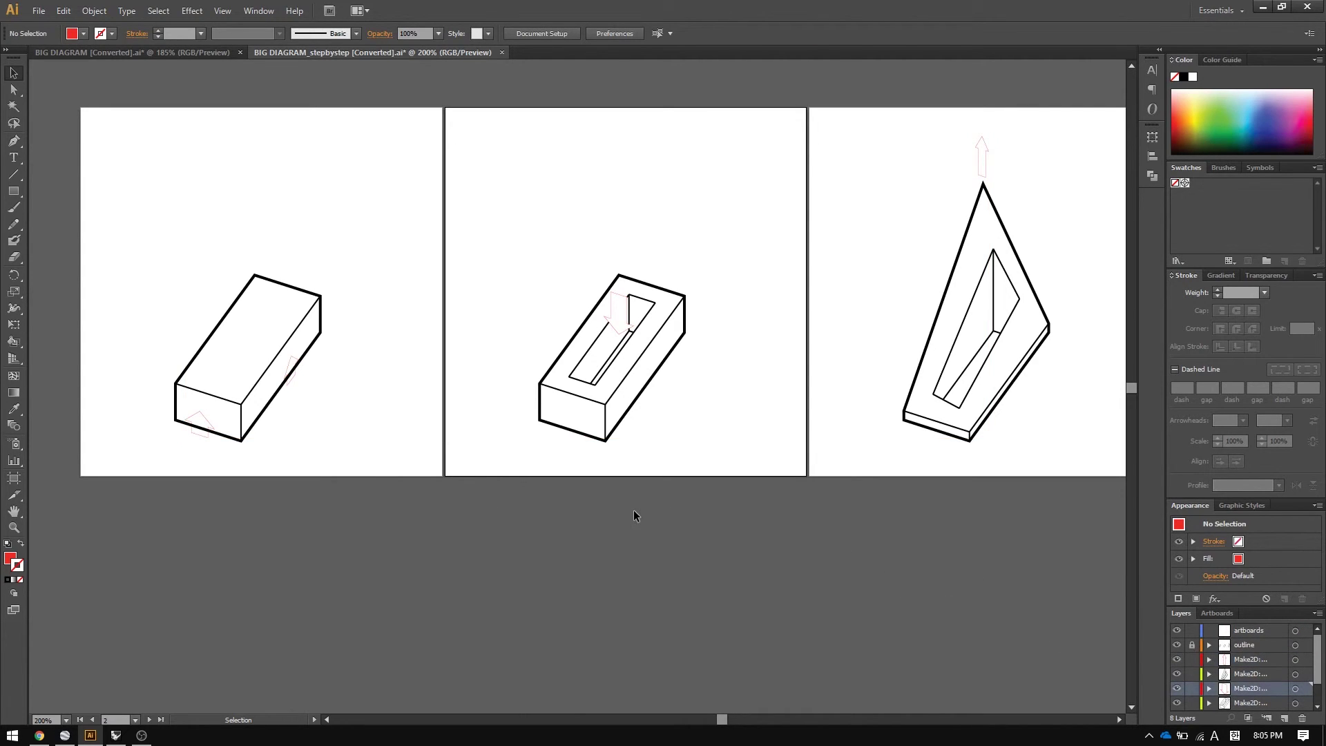
key("ctrl+a")
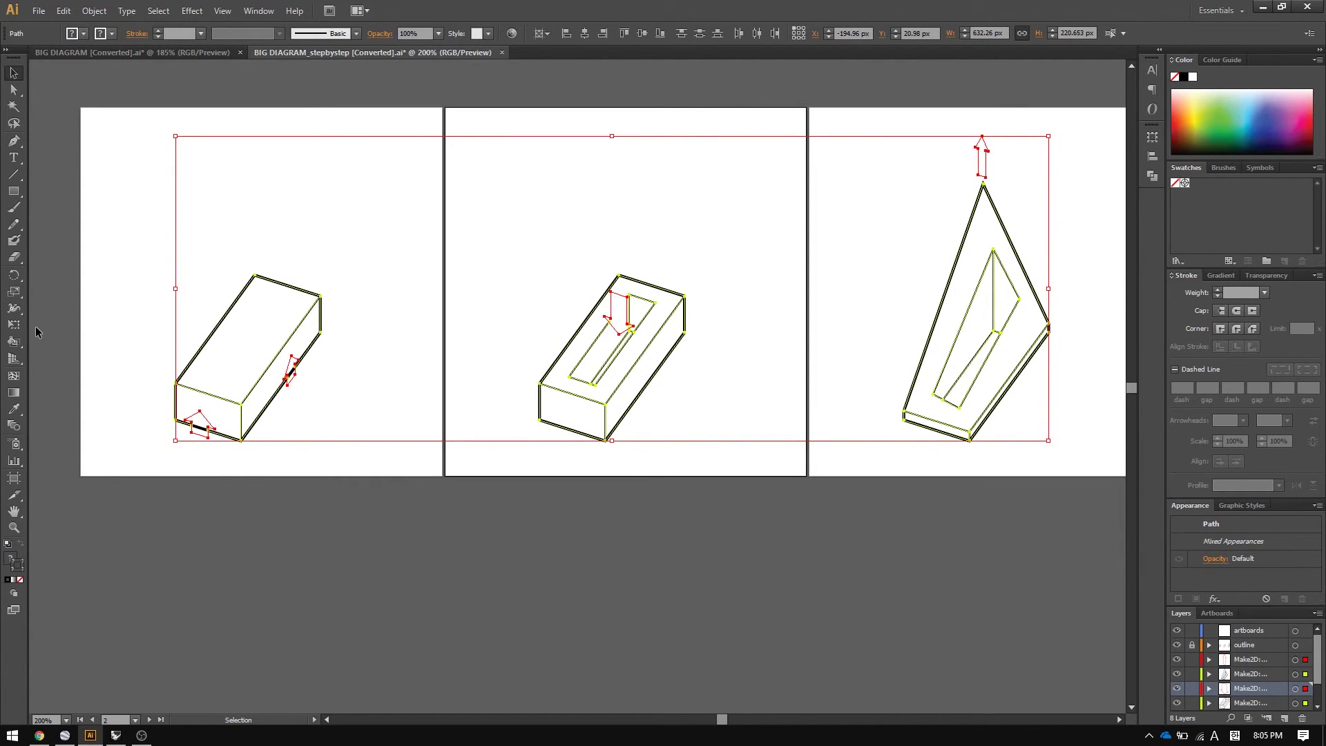
key("k")
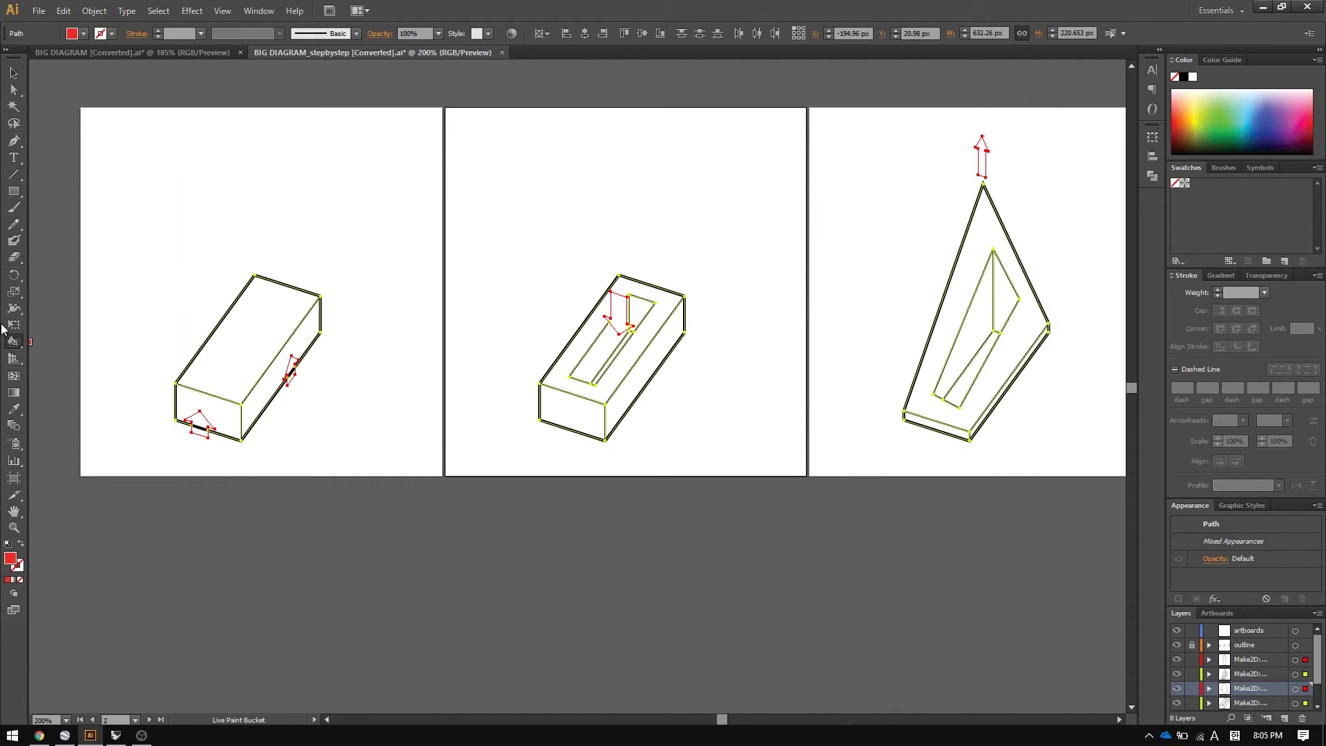
Paint the three arrows red and the middle and third diagrams' courtyard slots yellow-green.
left_click(199, 425)
left_click(623, 311)
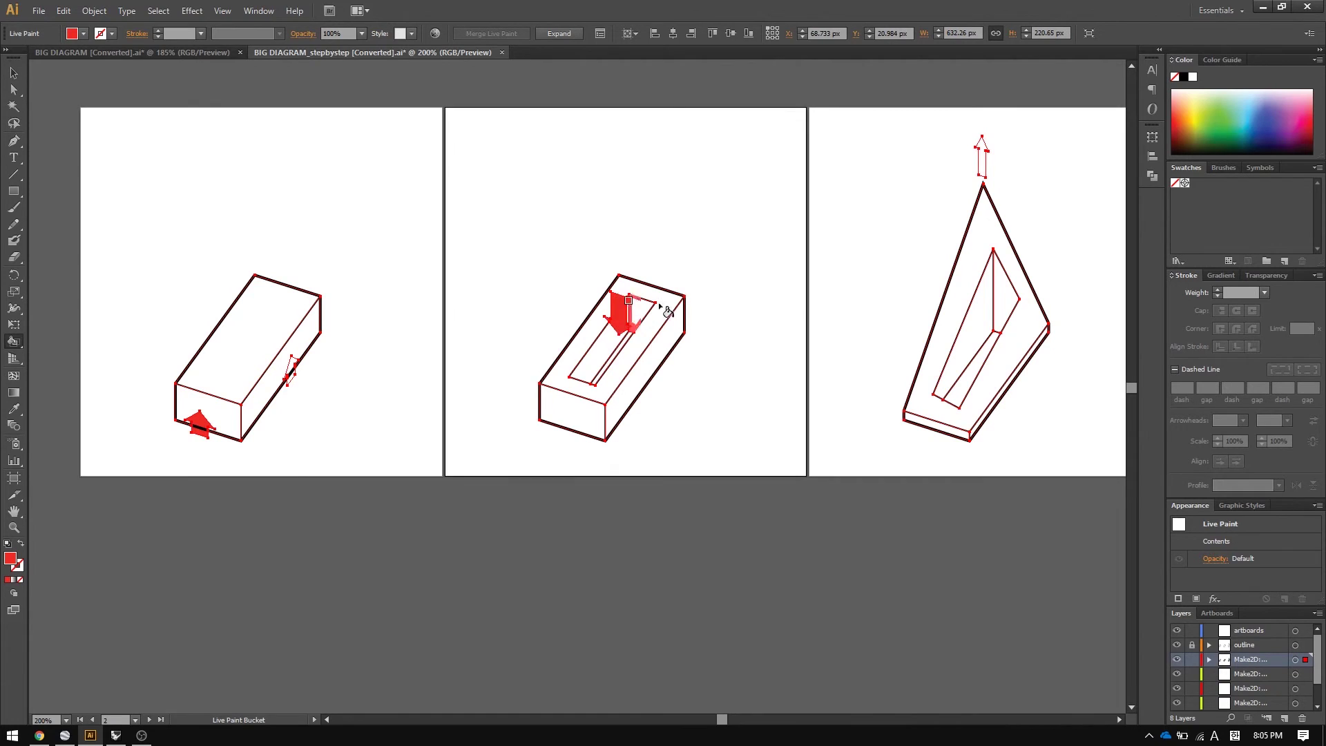
left_click(983, 155)
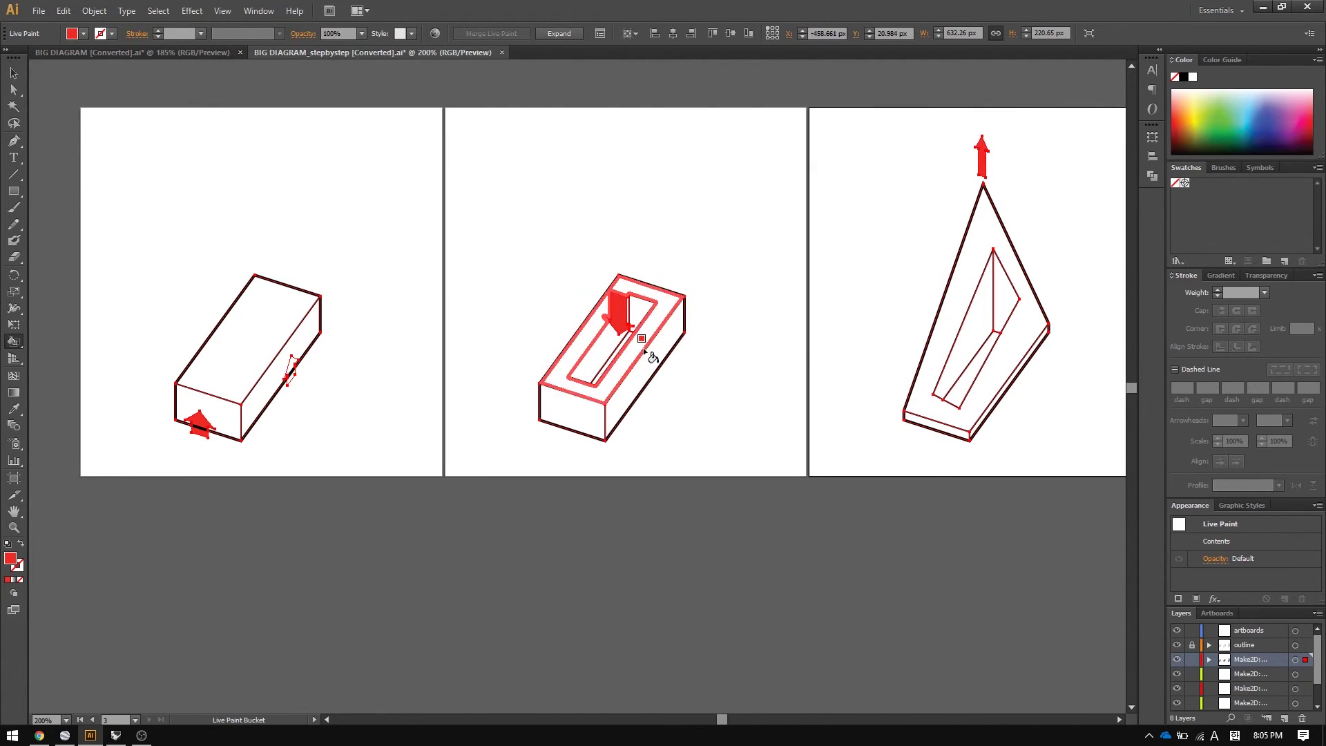
left_click(1211, 102)
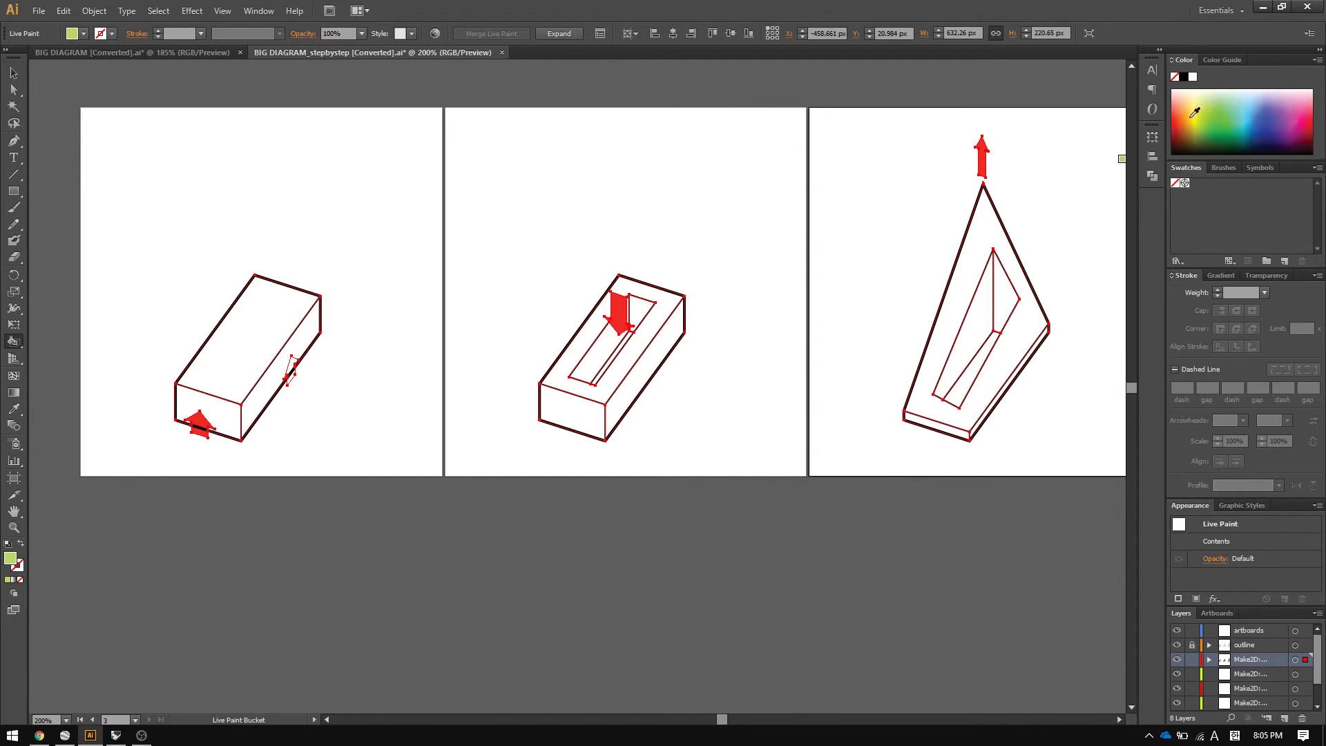
left_click(620, 350)
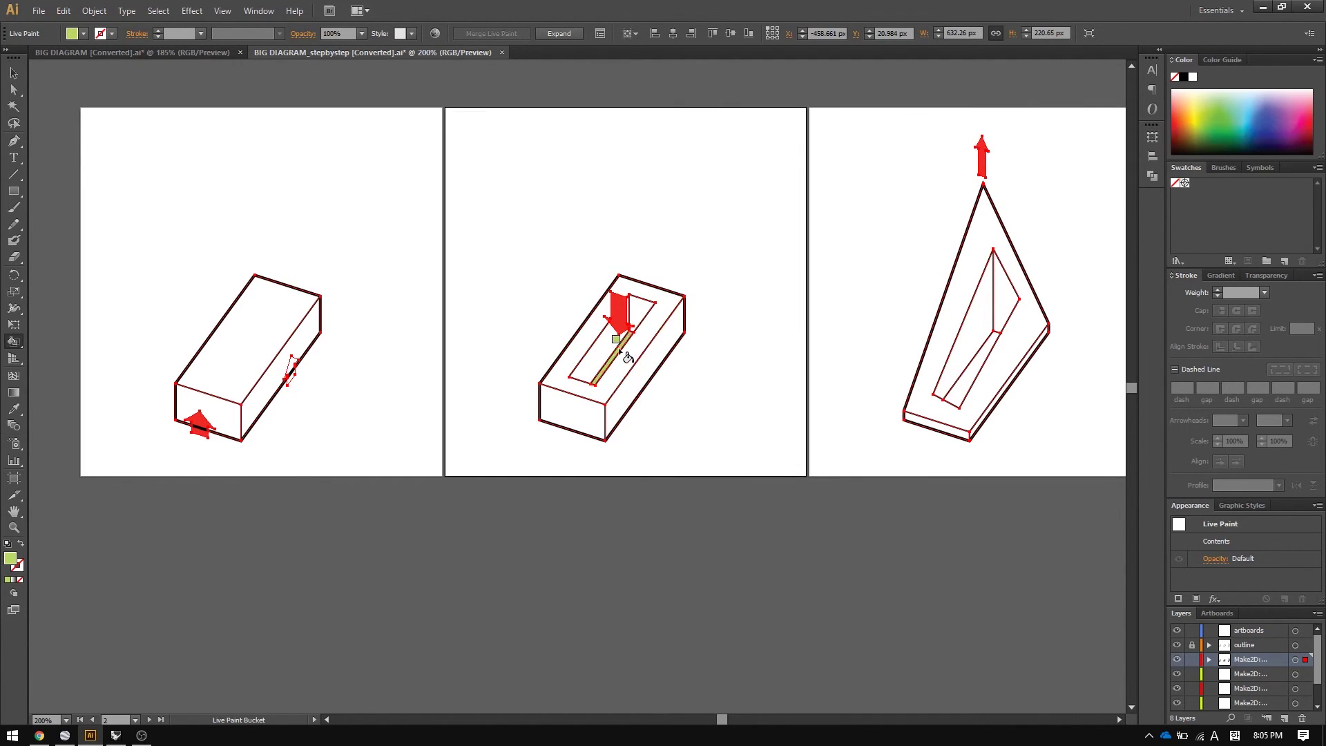
left_click(971, 362)
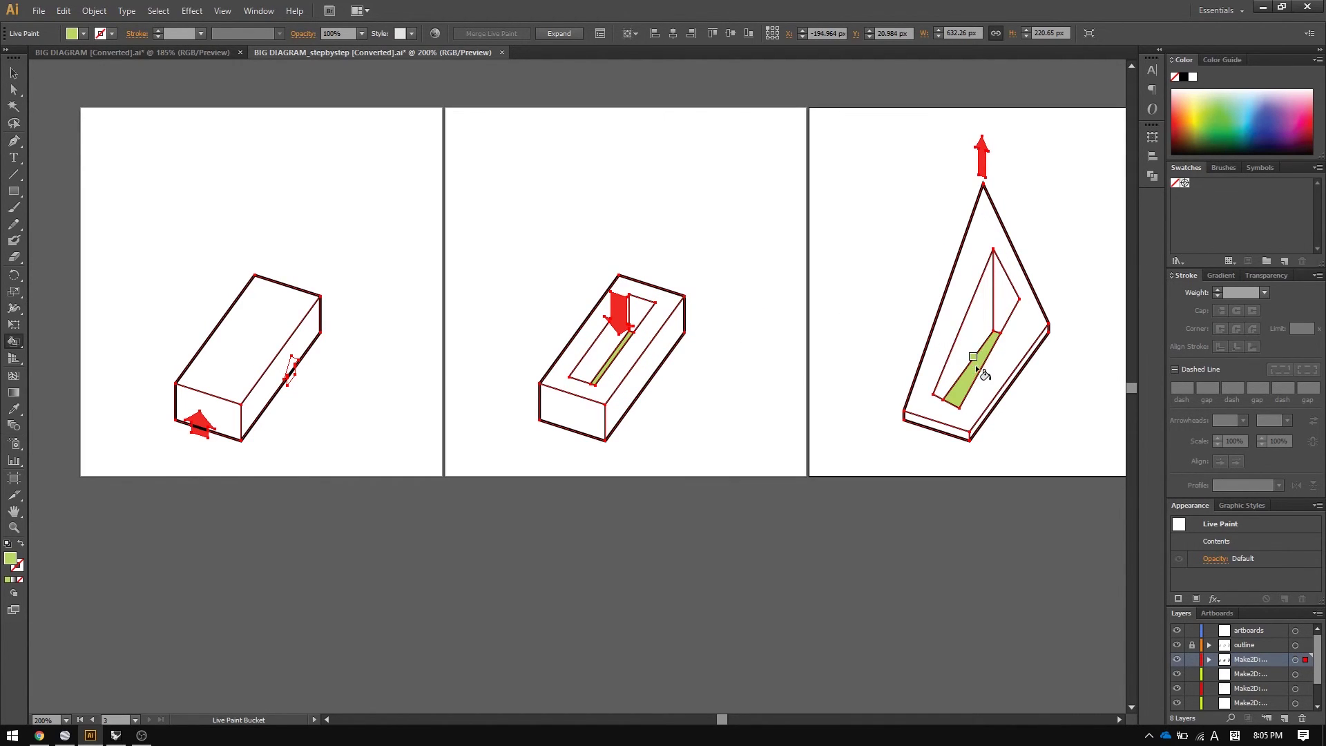
Set the fill to light grey #dddddd and paint the inner walls and side faces of all three diagrams.
left_click(1194, 77)
double_click(9, 559)
left_click_drag(481, 339, 472, 313)
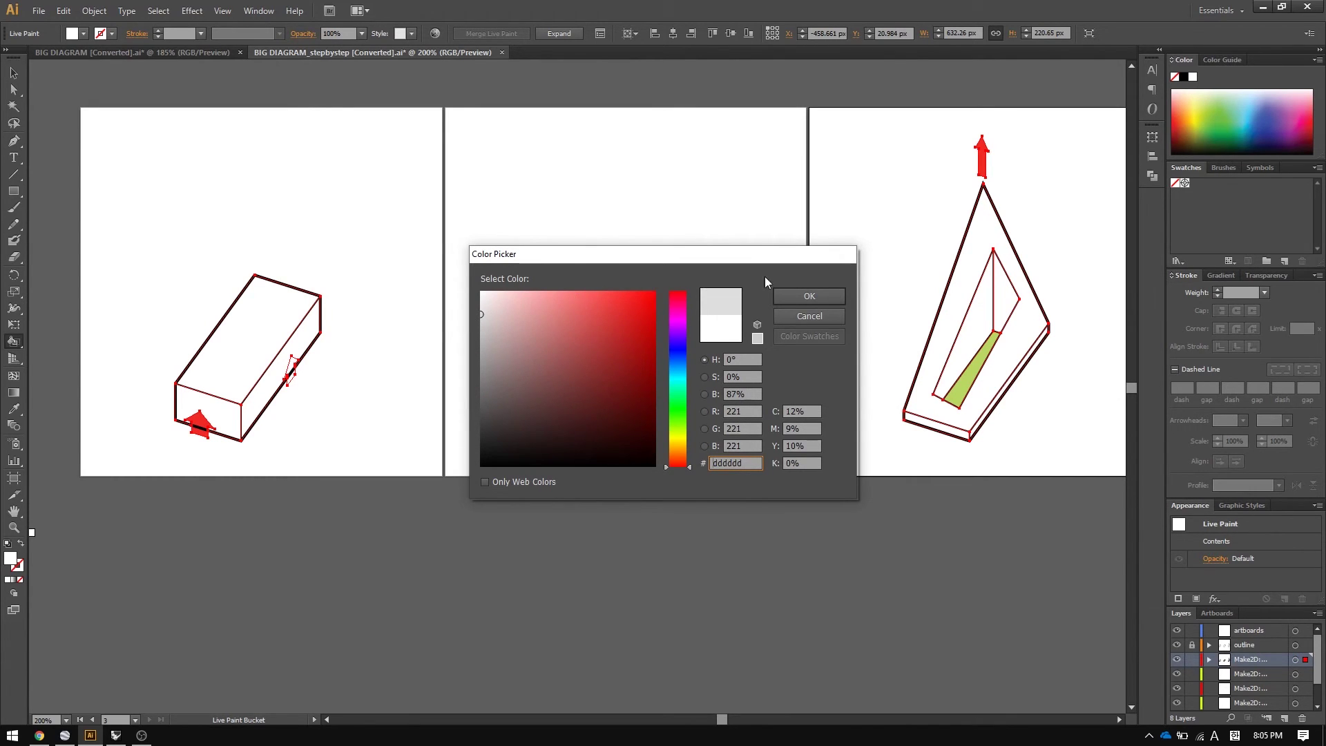
left_click(808, 295)
left_click(972, 326)
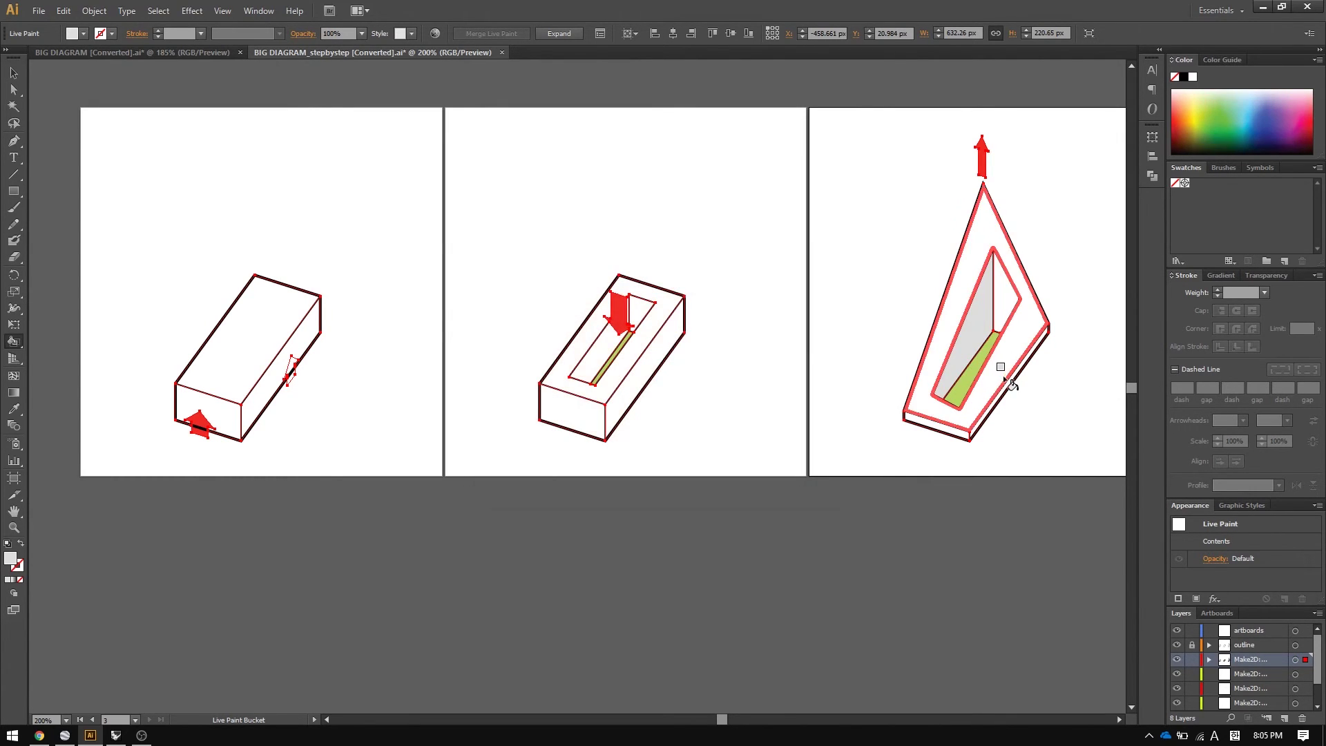
left_click(1006, 380)
left_click(642, 367)
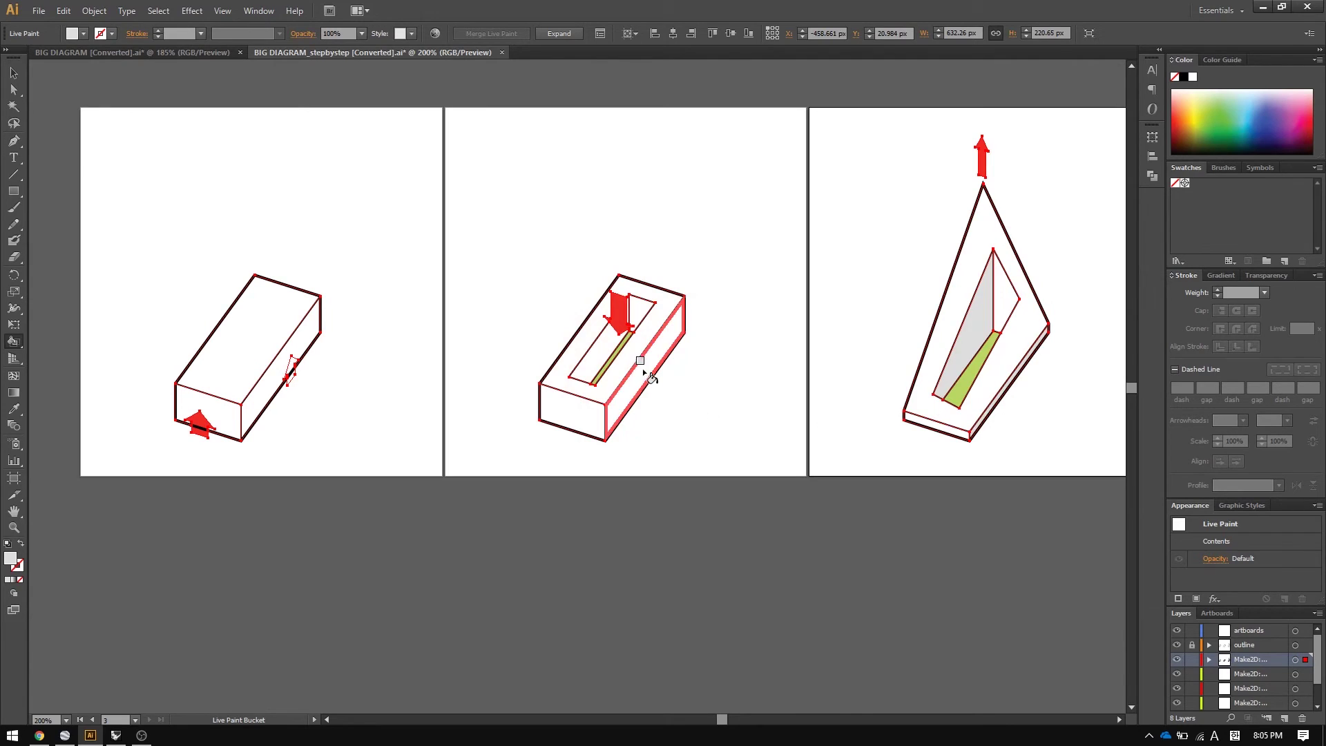
left_click(605, 359)
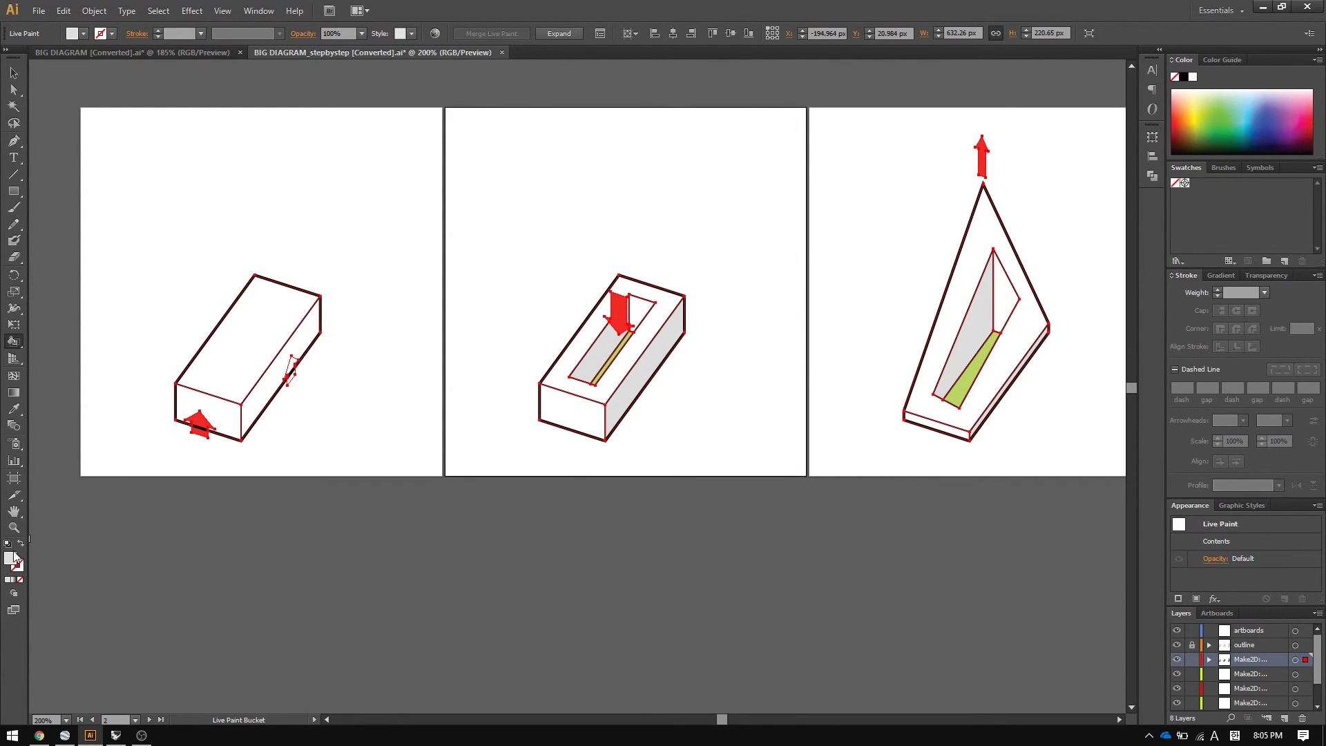
left_click(276, 384)
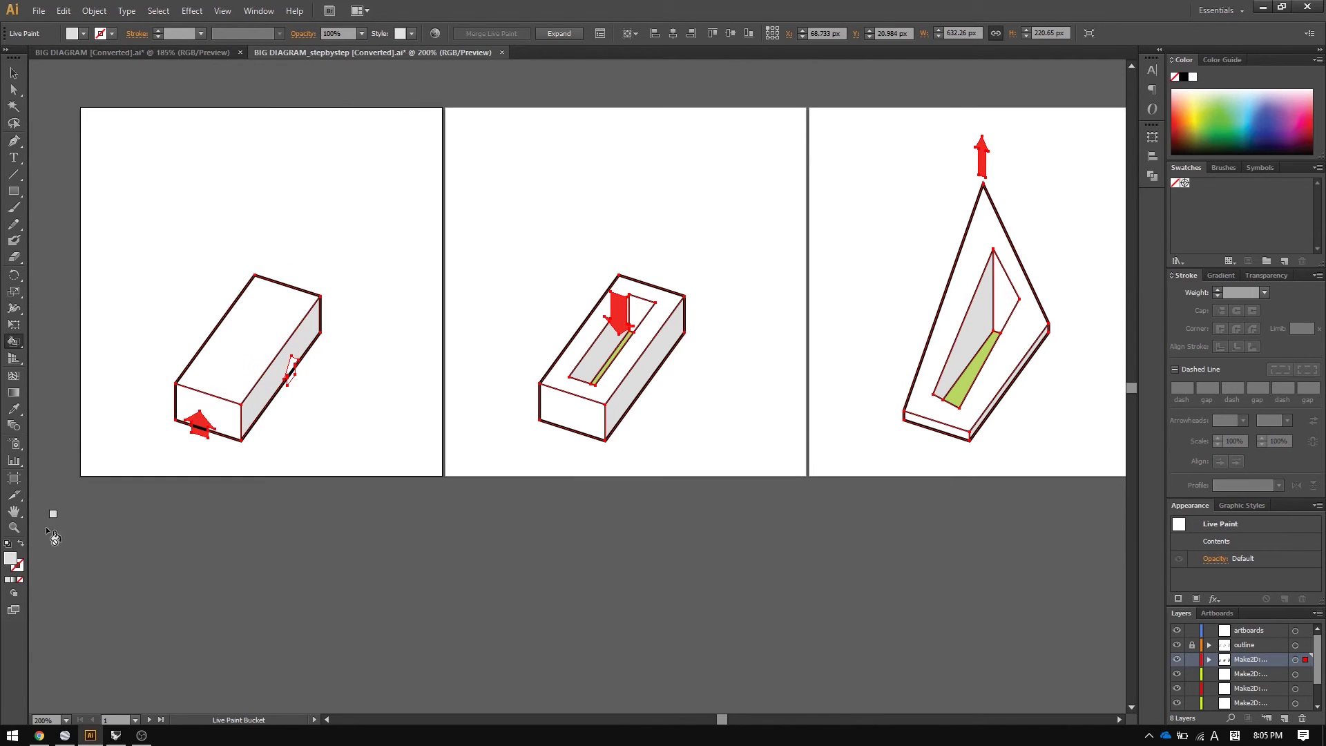
Paint the front and bottom faces a darker grey and the left box's small arrow red.
double_click(9, 558)
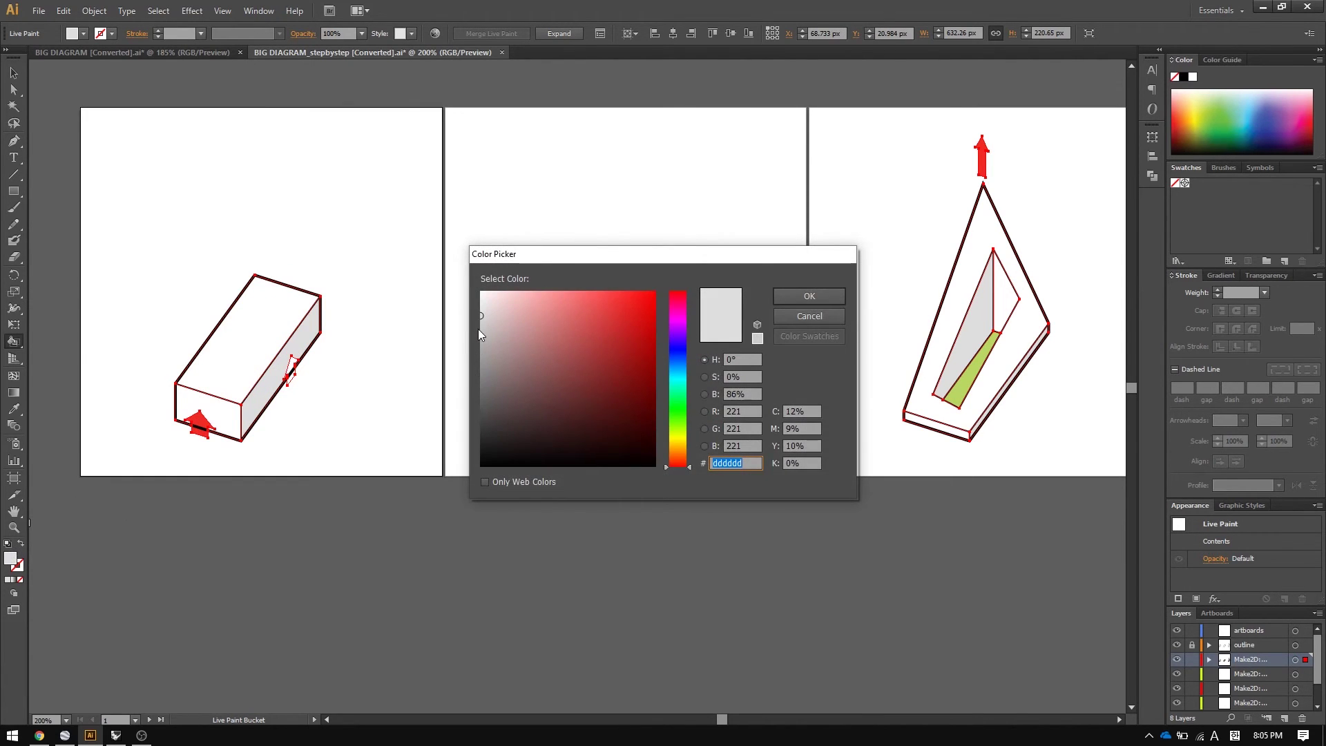
left_click(479, 329)
left_click(828, 297)
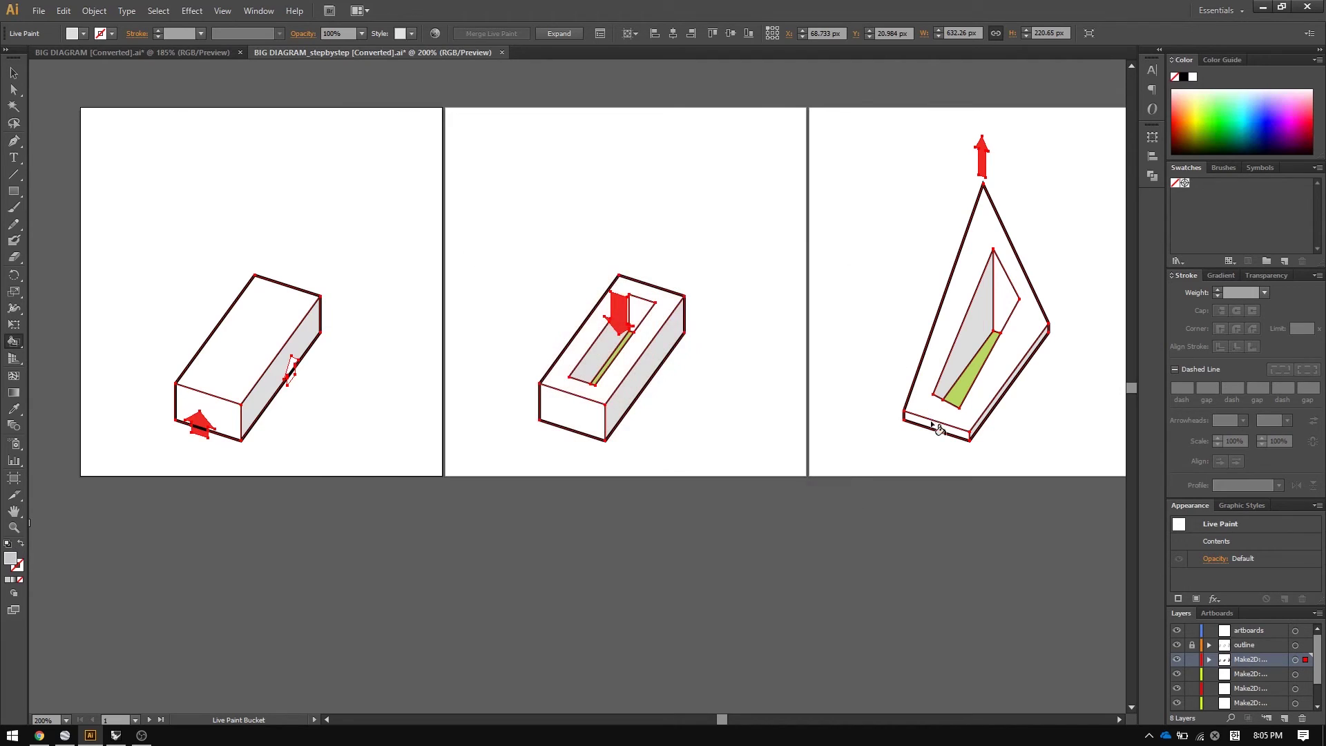
left_click(934, 426)
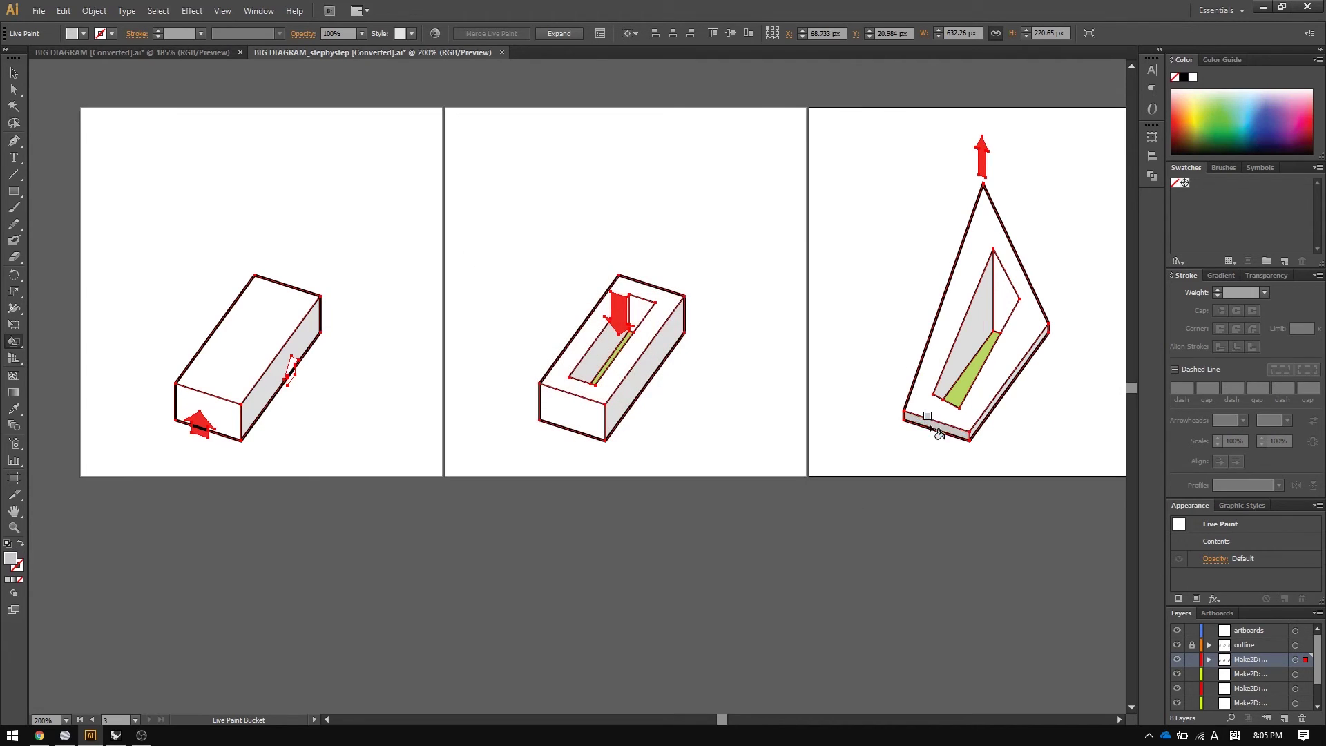
left_click(637, 312)
left_click(571, 414)
left_click(223, 419)
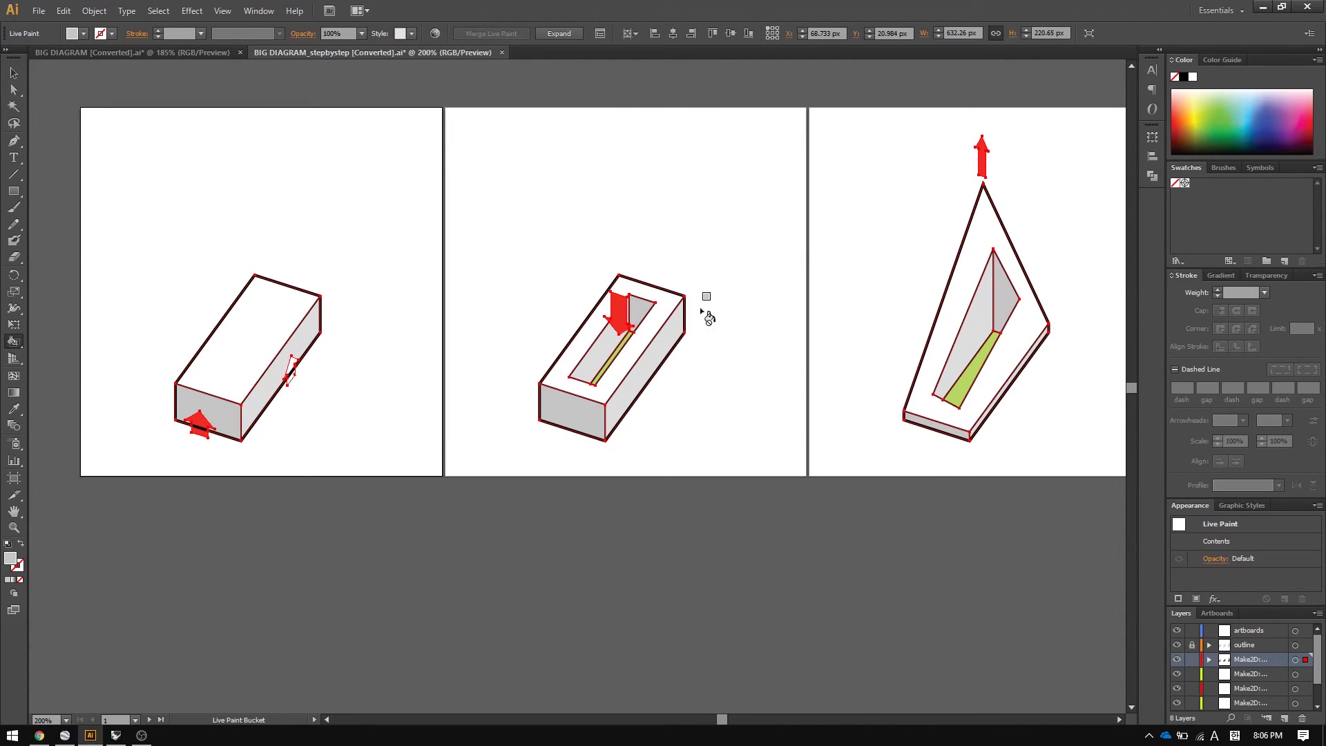
left_click(625, 310, "alt")
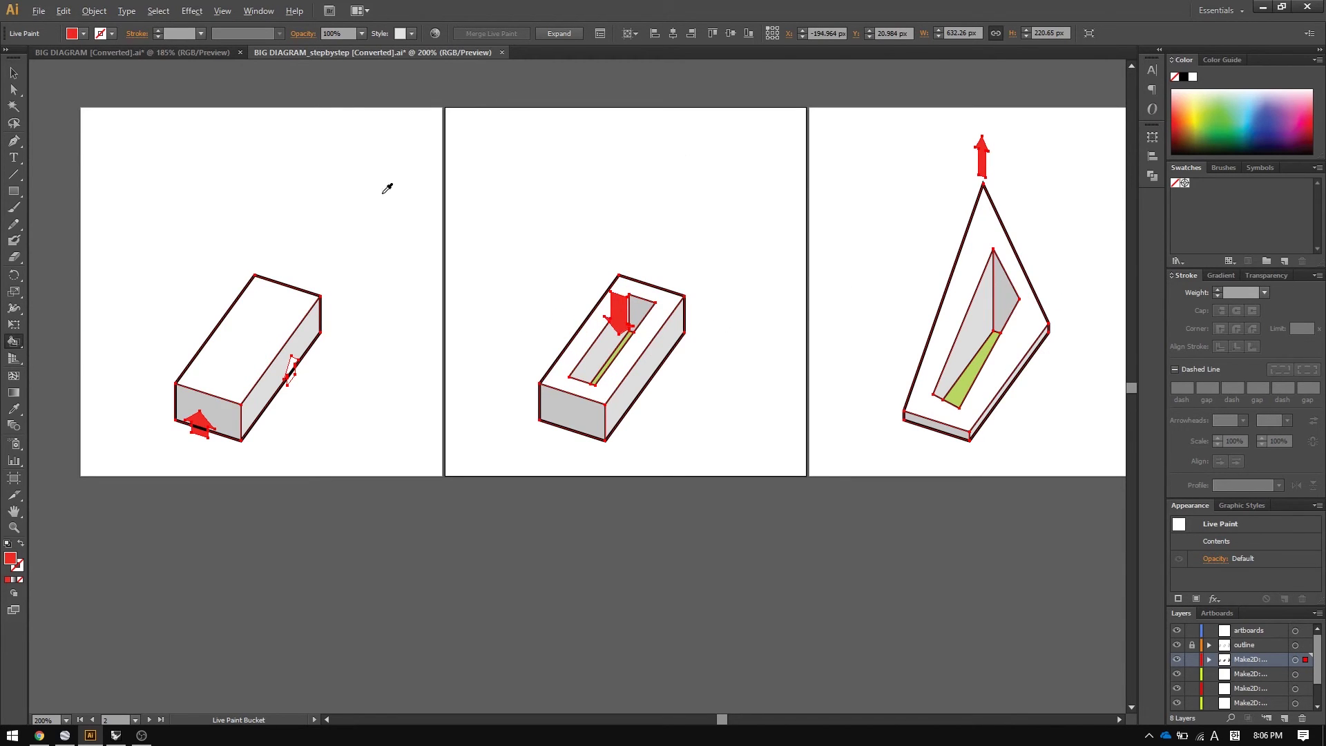
left_click(293, 375)
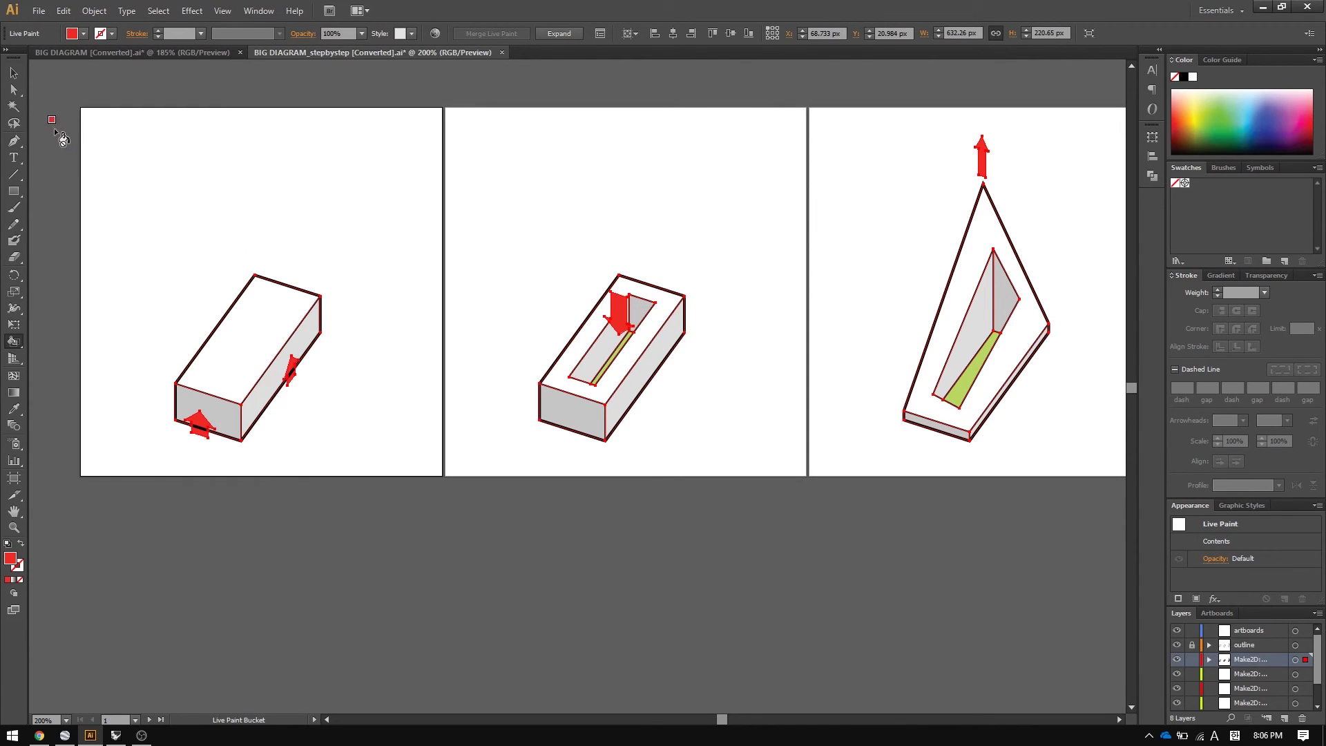
Paint the top faces very light grey #efefef and clear the selection.
double_click(11, 559)
left_click(480, 300)
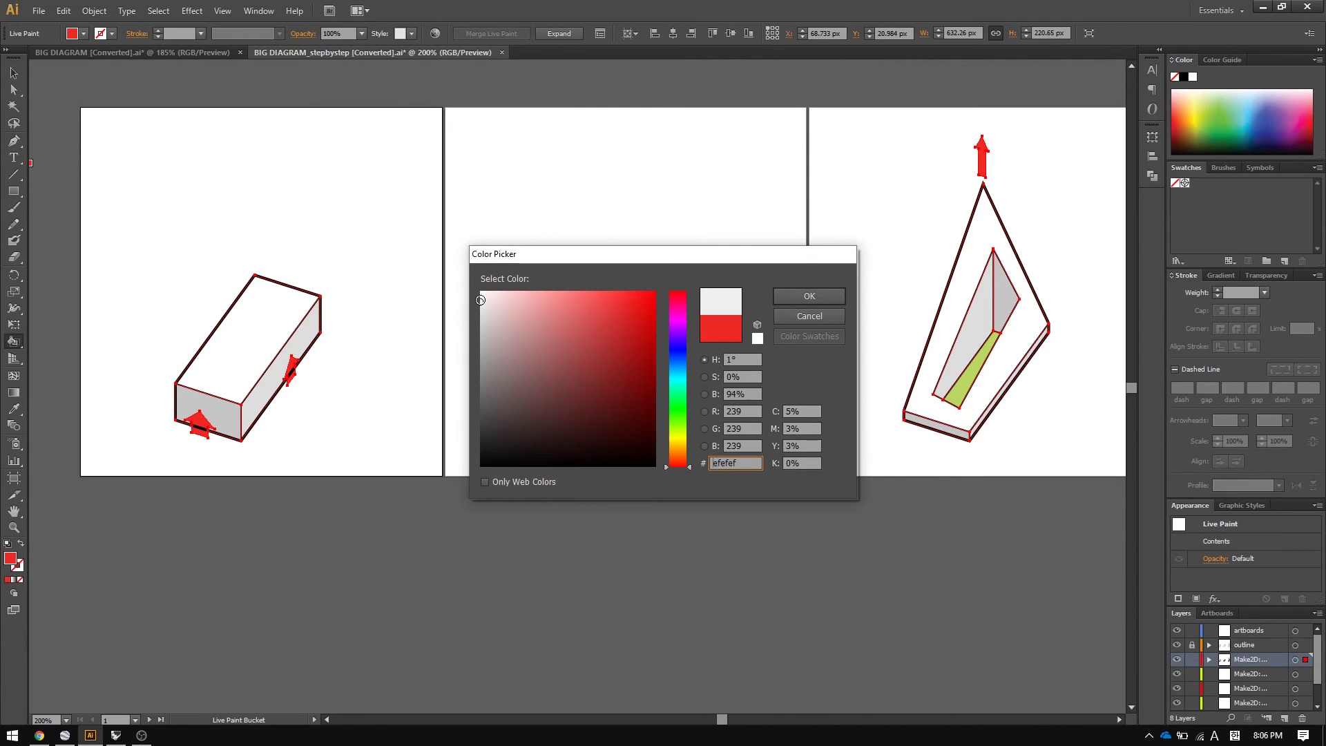
left_click(808, 297)
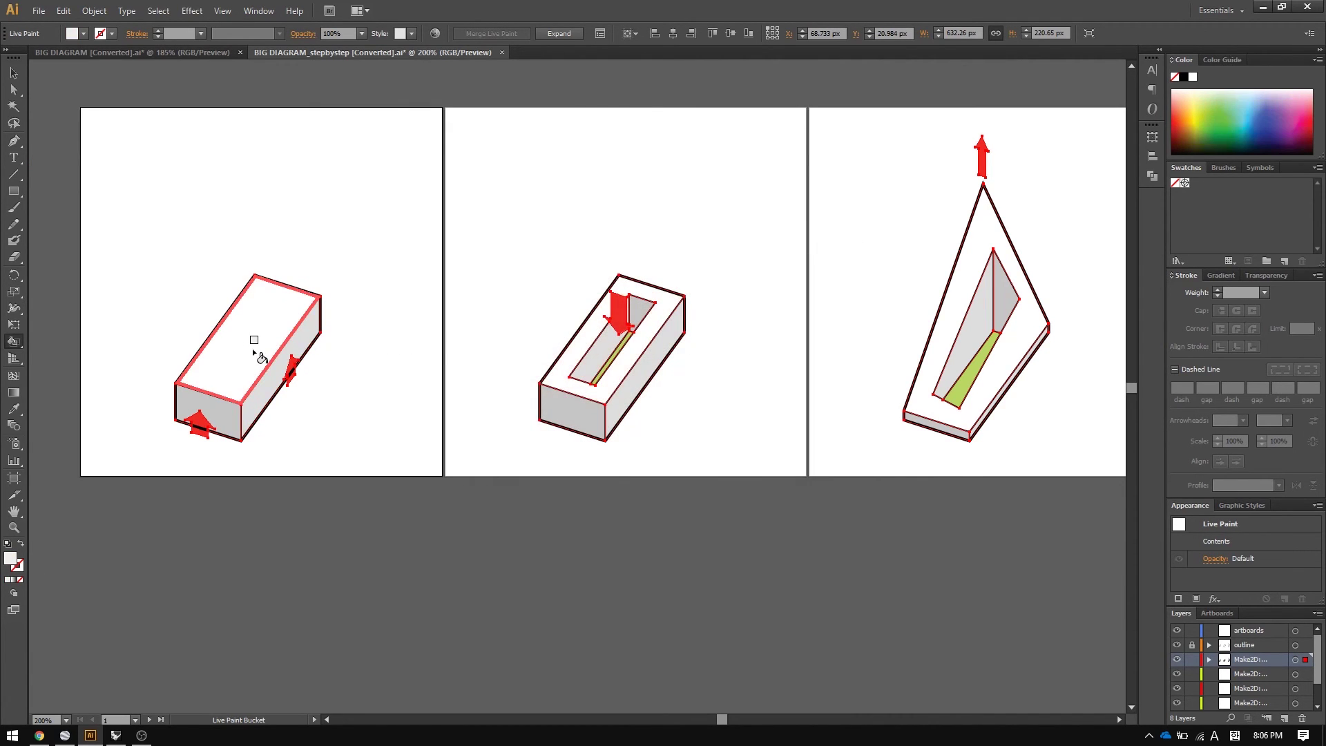
left_click(594, 395)
left_click(929, 405)
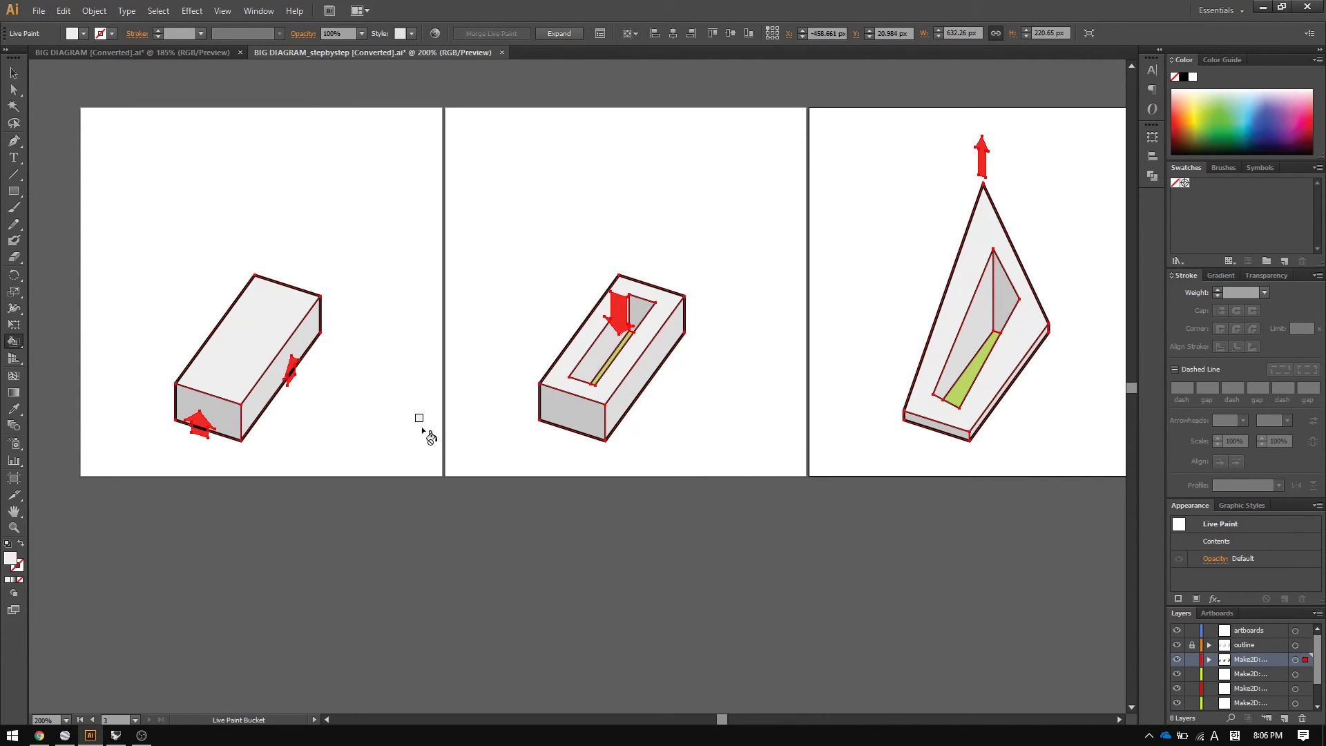
left_click(14, 72)
left_click(364, 151)
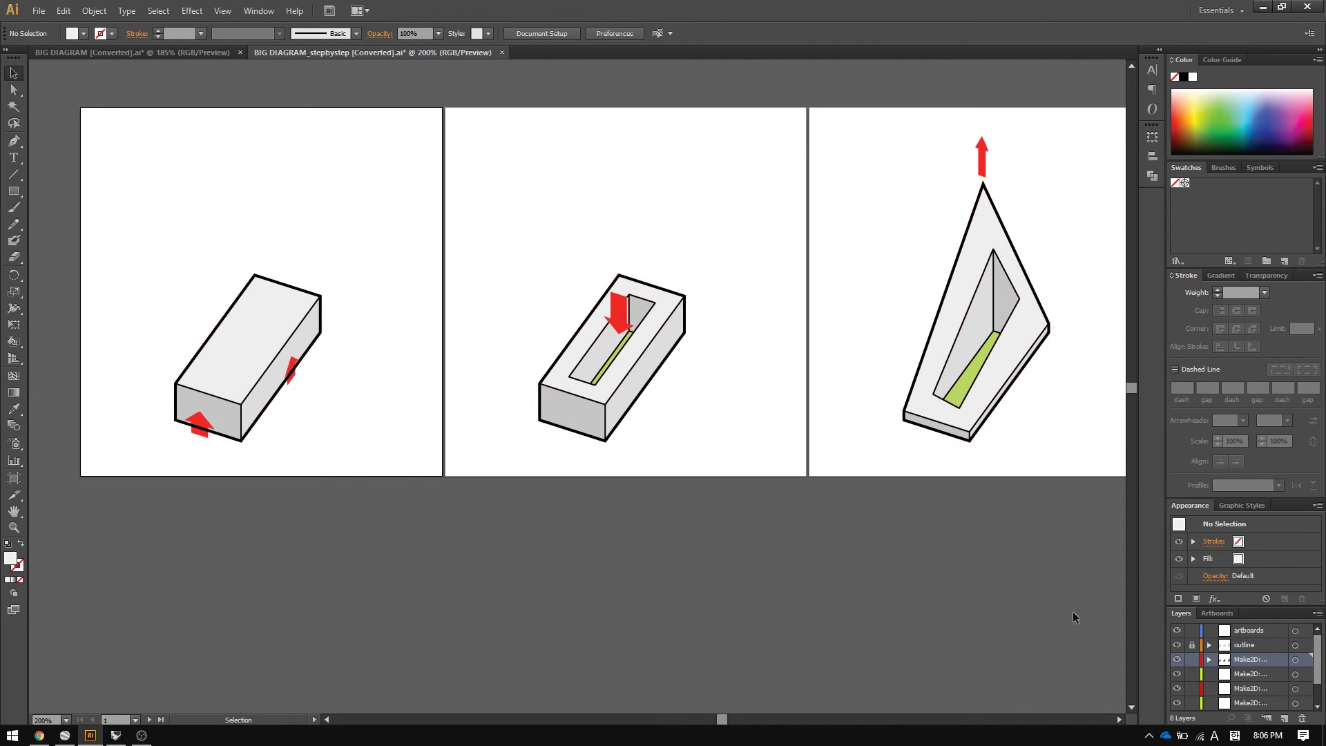
Move the outline layer down and place the green Make2D layers below it in the stack.
left_click(1264, 650)
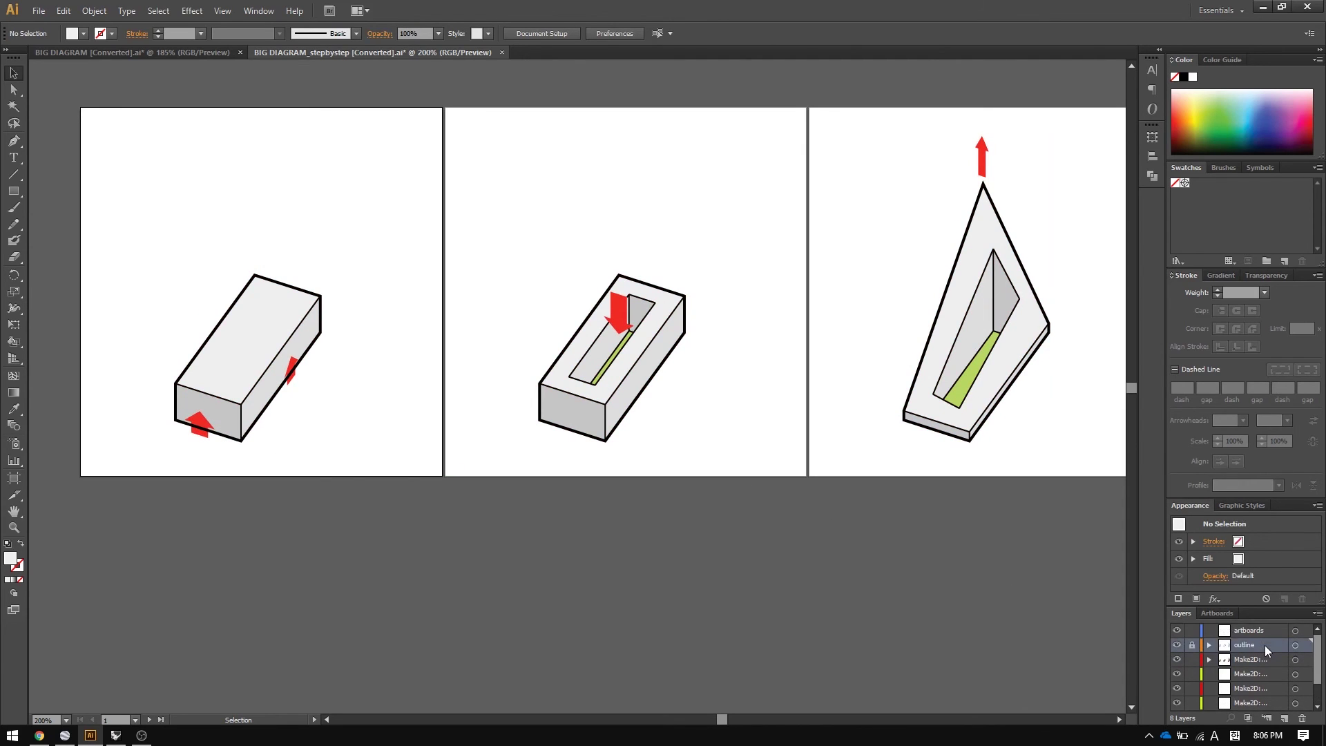
left_click_drag(1266, 645, 1273, 695)
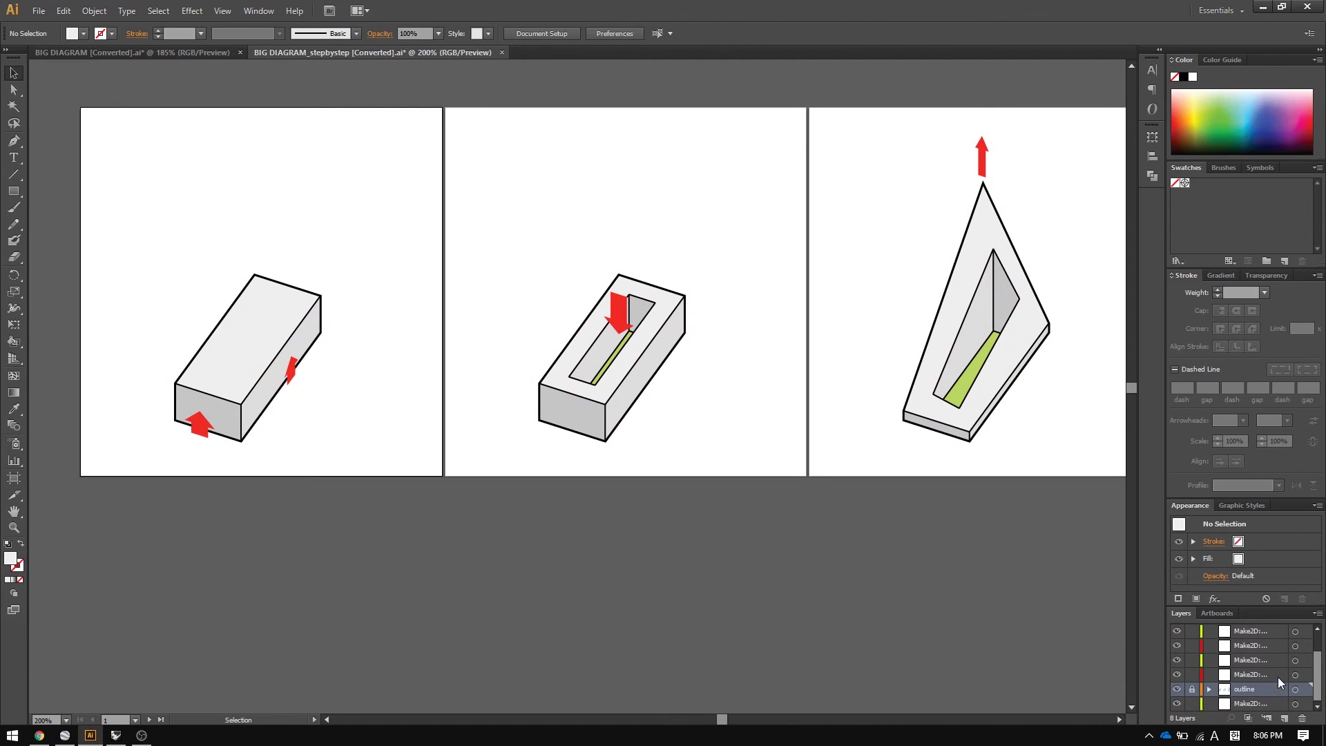
left_click(1264, 702)
left_click(1259, 675, "ctrl")
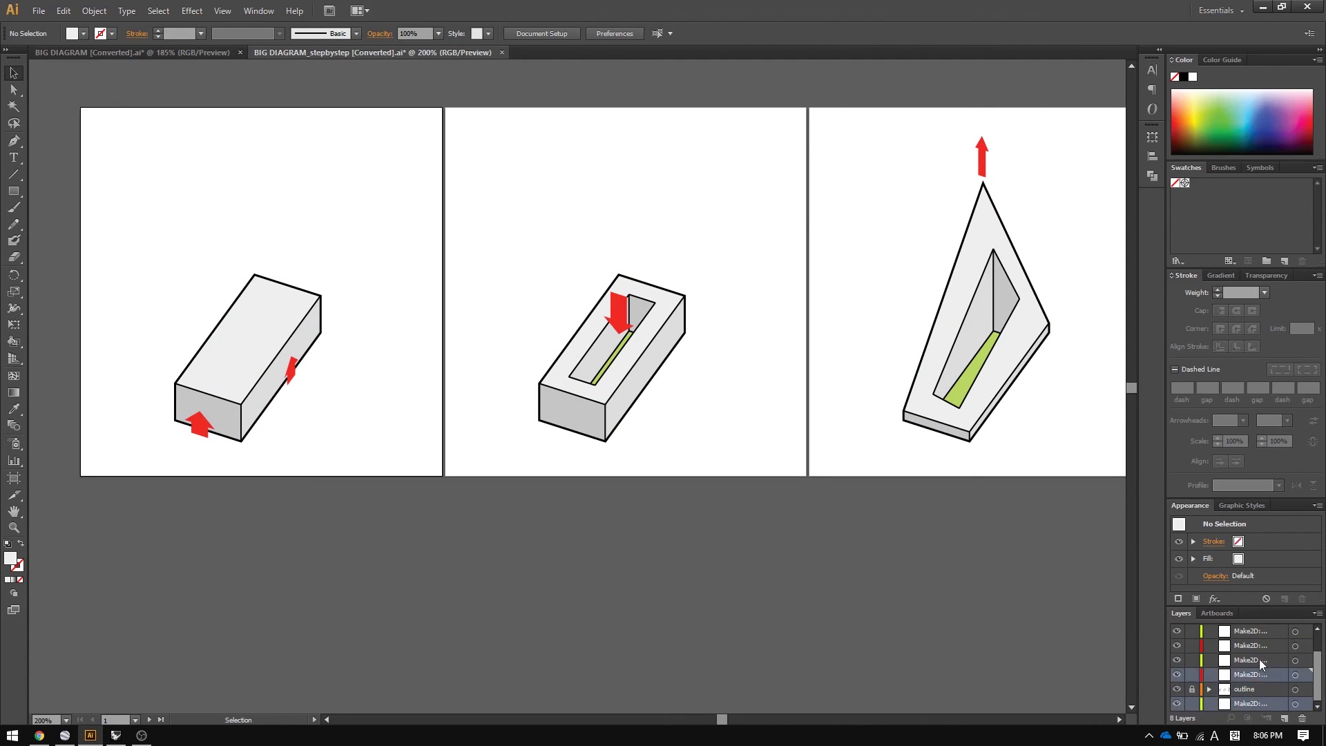
left_click(1257, 635, "ctrl")
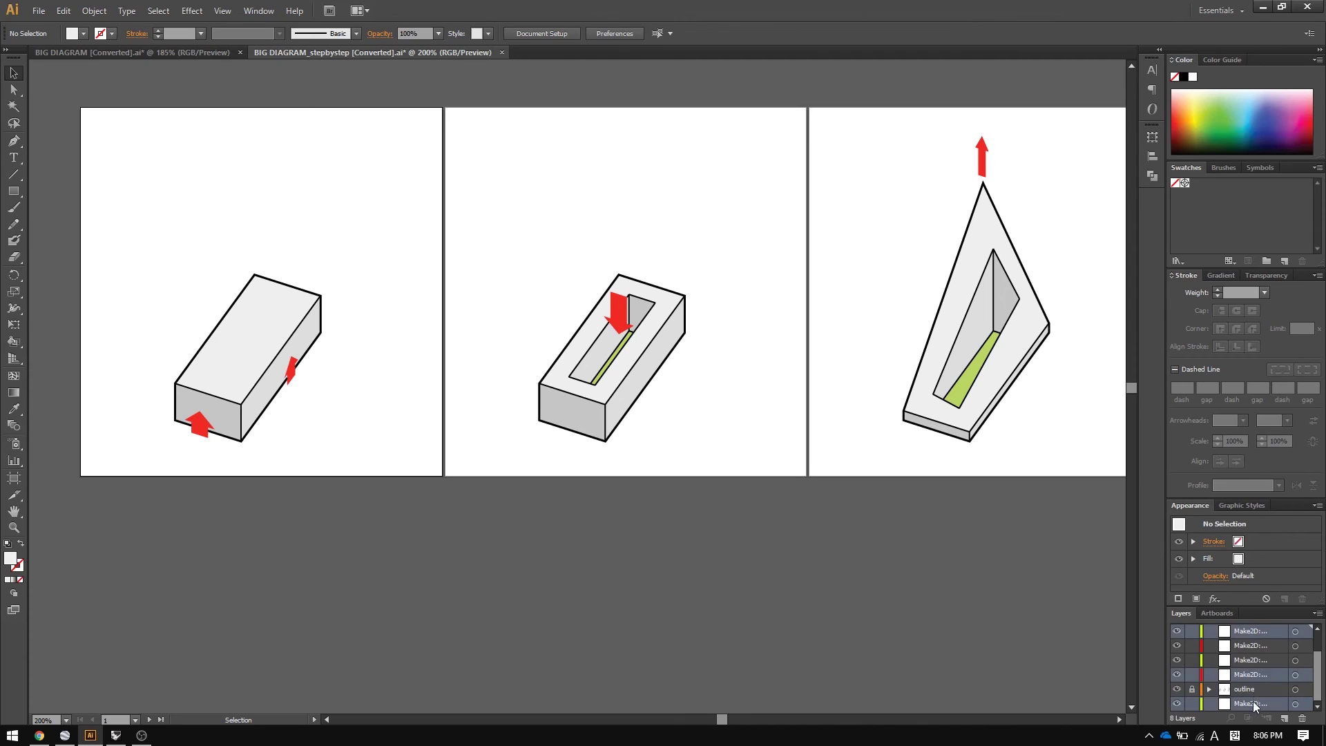
left_click(1262, 676, "ctrl")
left_click(1264, 663, "ctrl")
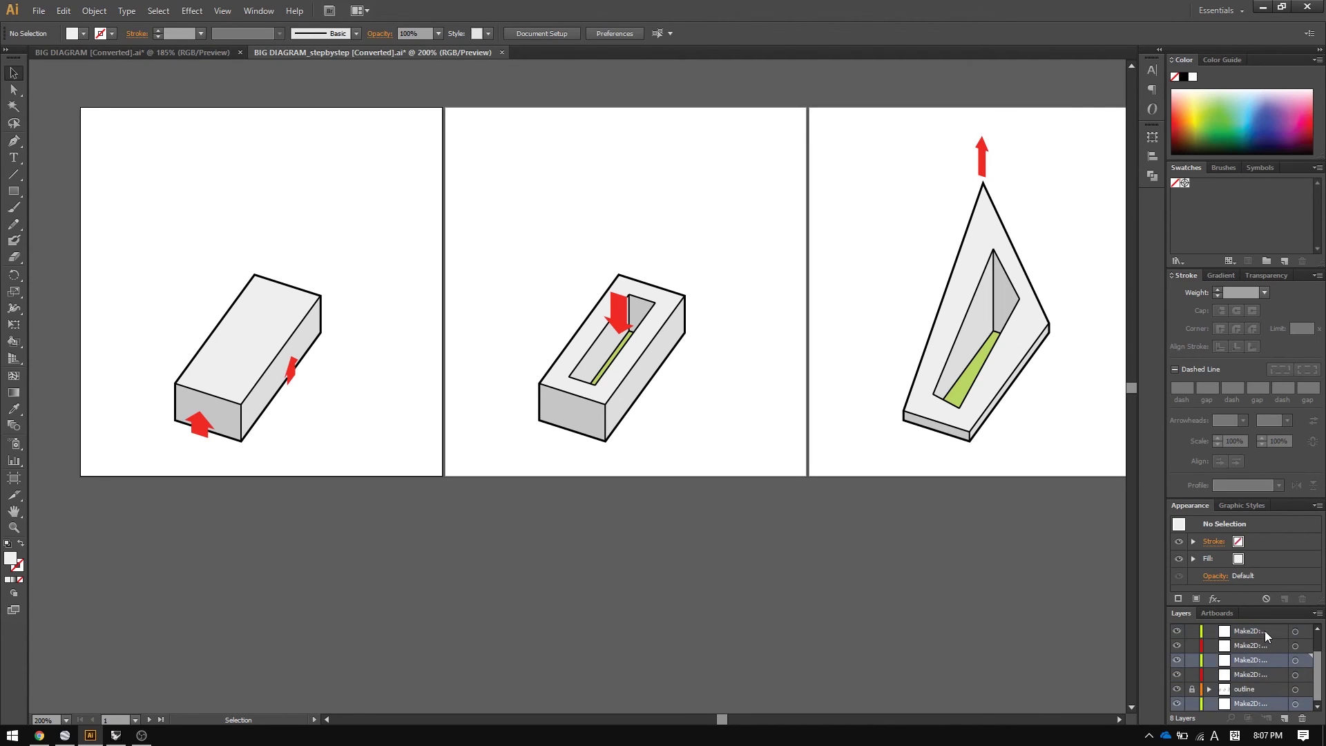
left_click_drag(1266, 632, 1268, 698)
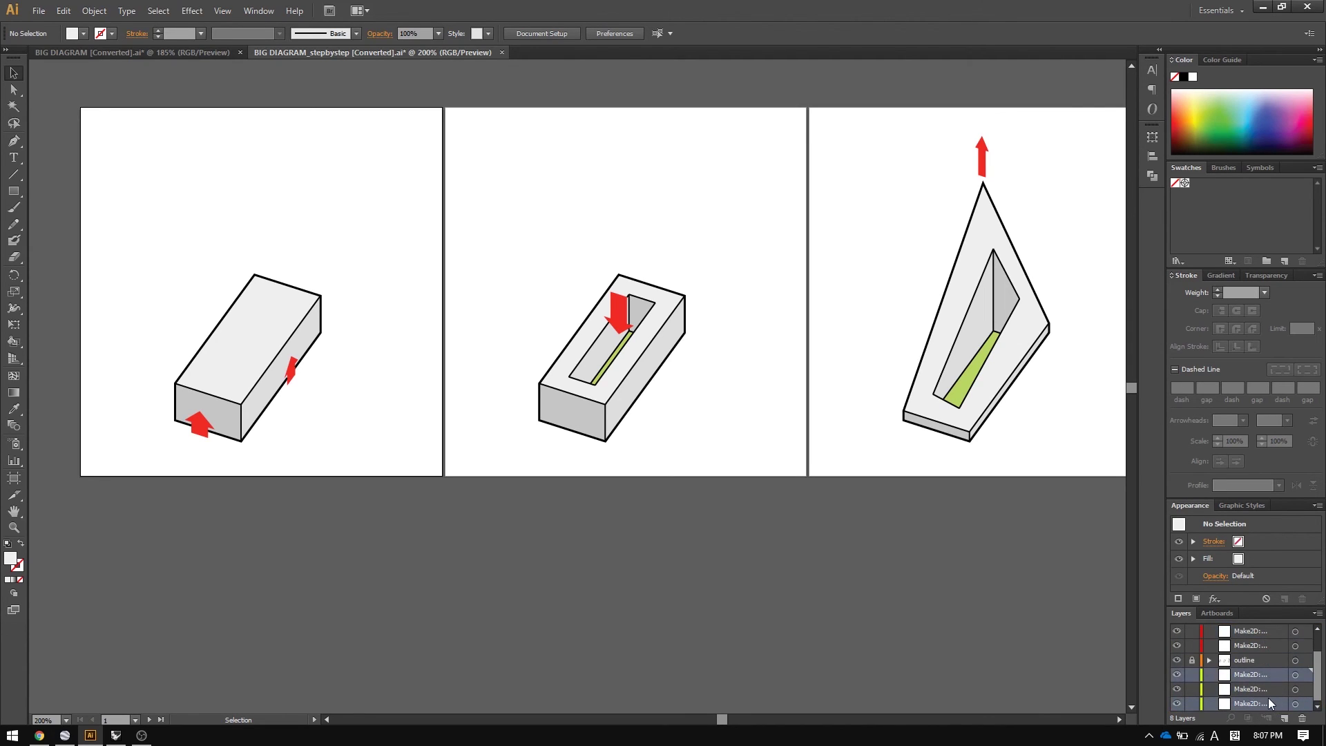
scroll(1262, 664, "up", 2)
Delete the artboards layer, leaving the document with 7 layers.
left_click(1257, 676)
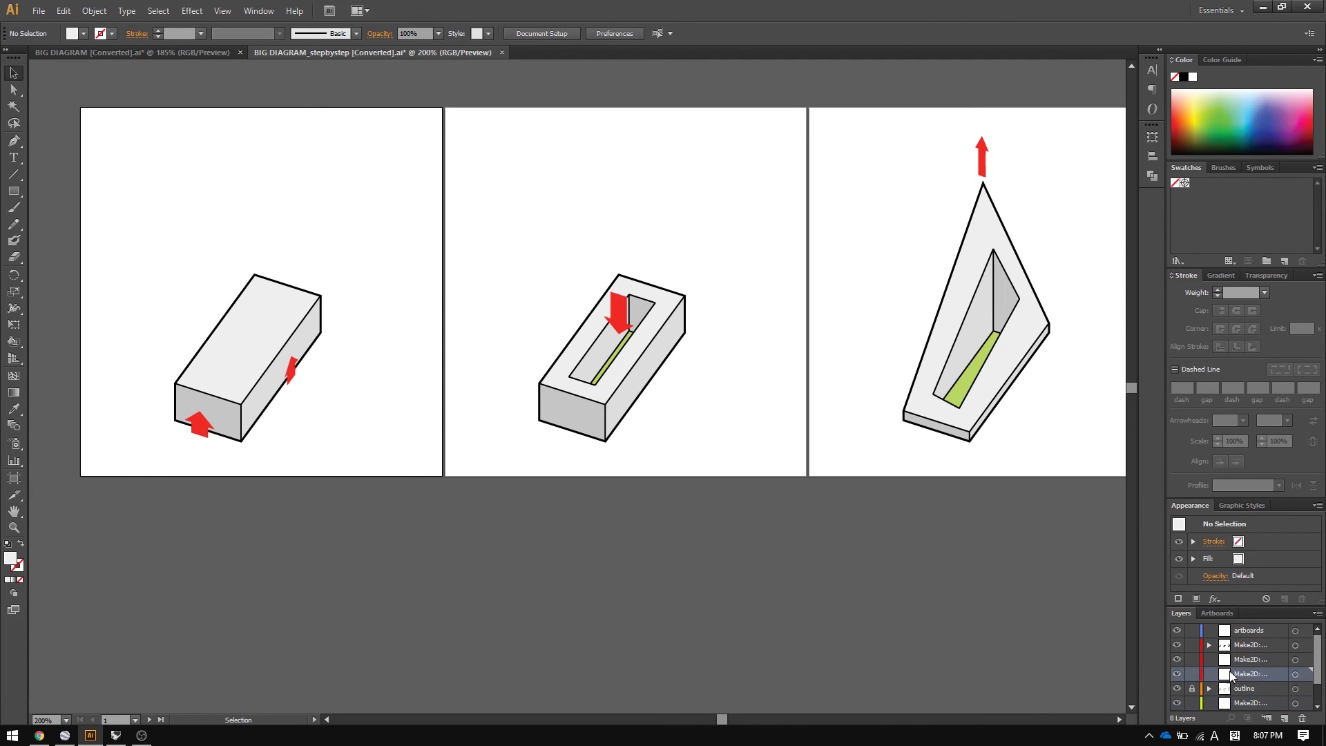
left_click(1268, 688)
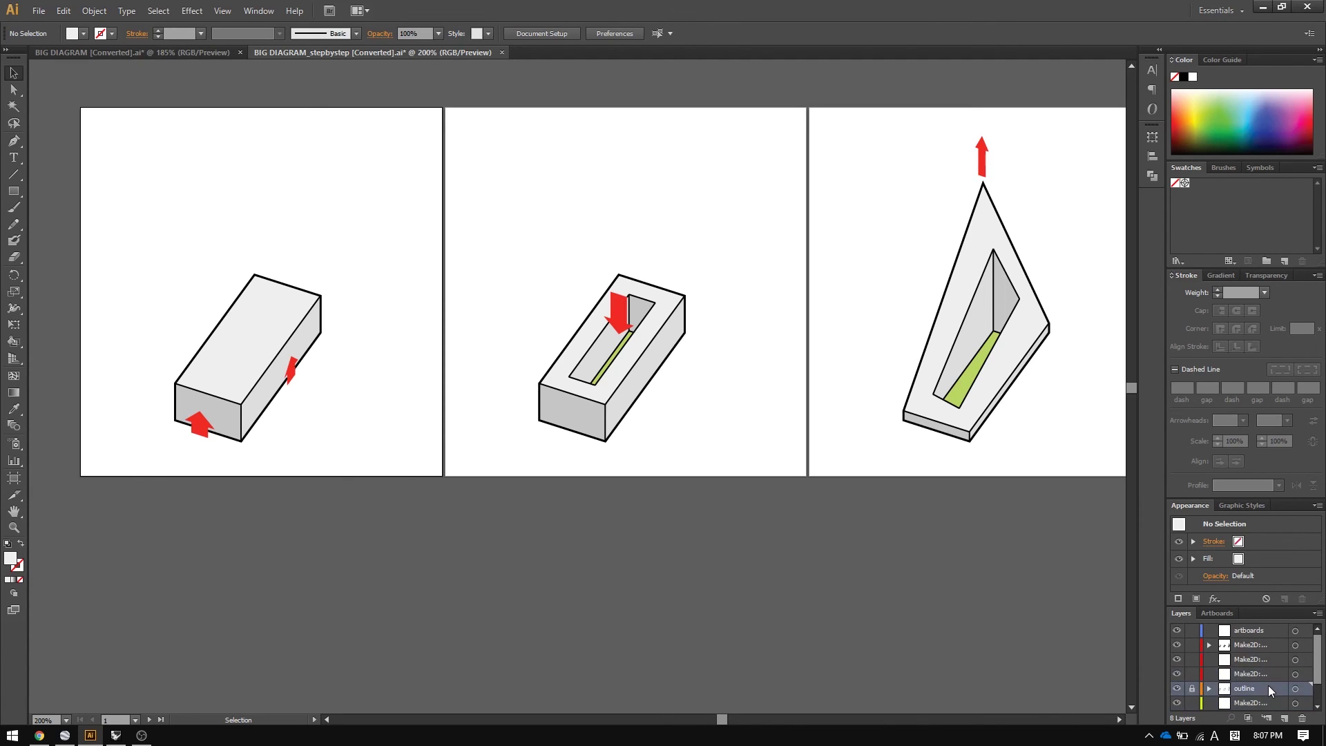
left_click(1251, 630)
left_click(1303, 718)
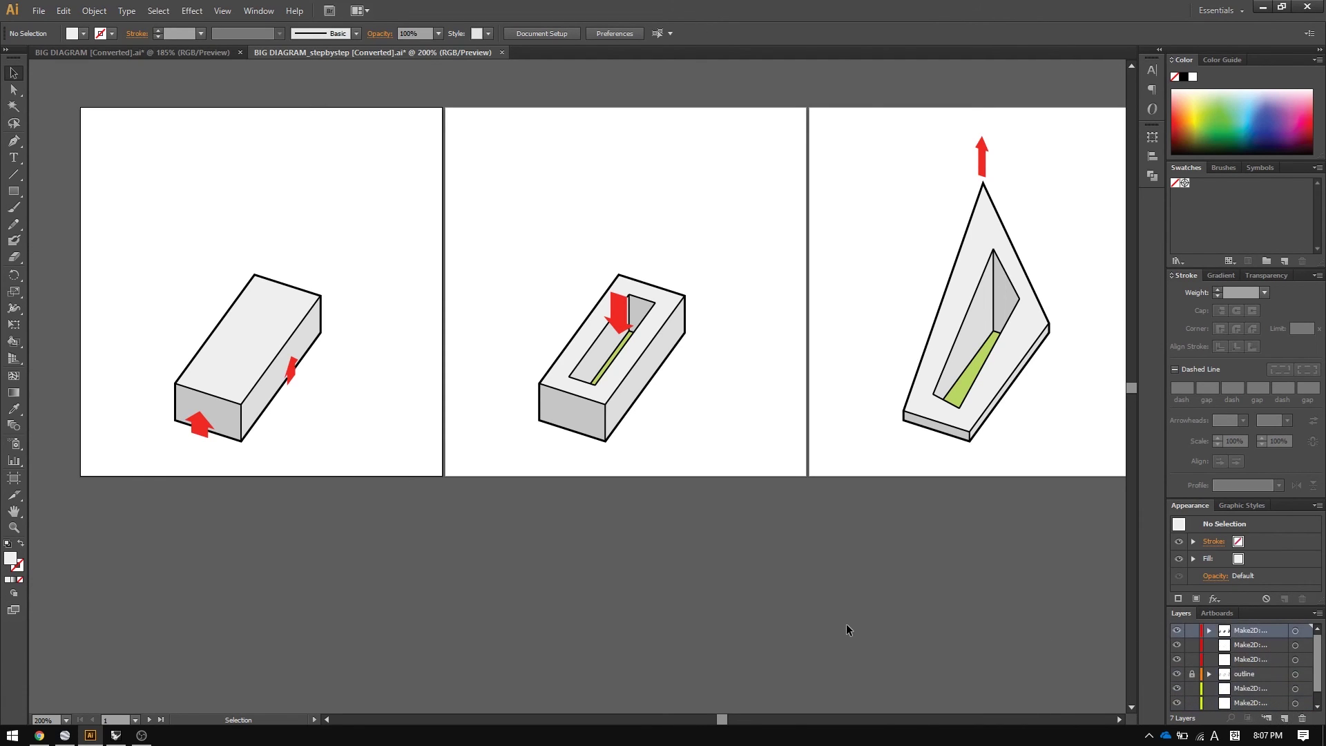
left_click_drag(656, 430, 621, 469)
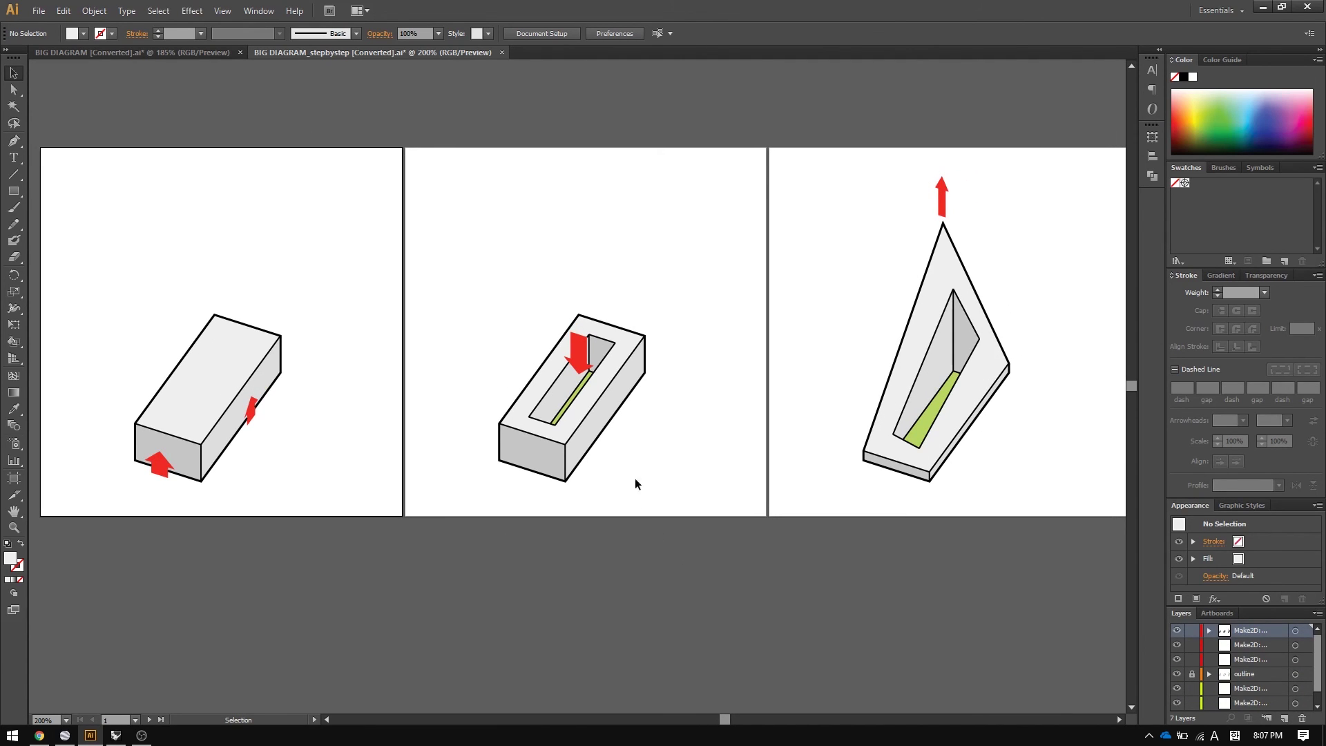
scroll(594, 393, "up", 2, "alt")
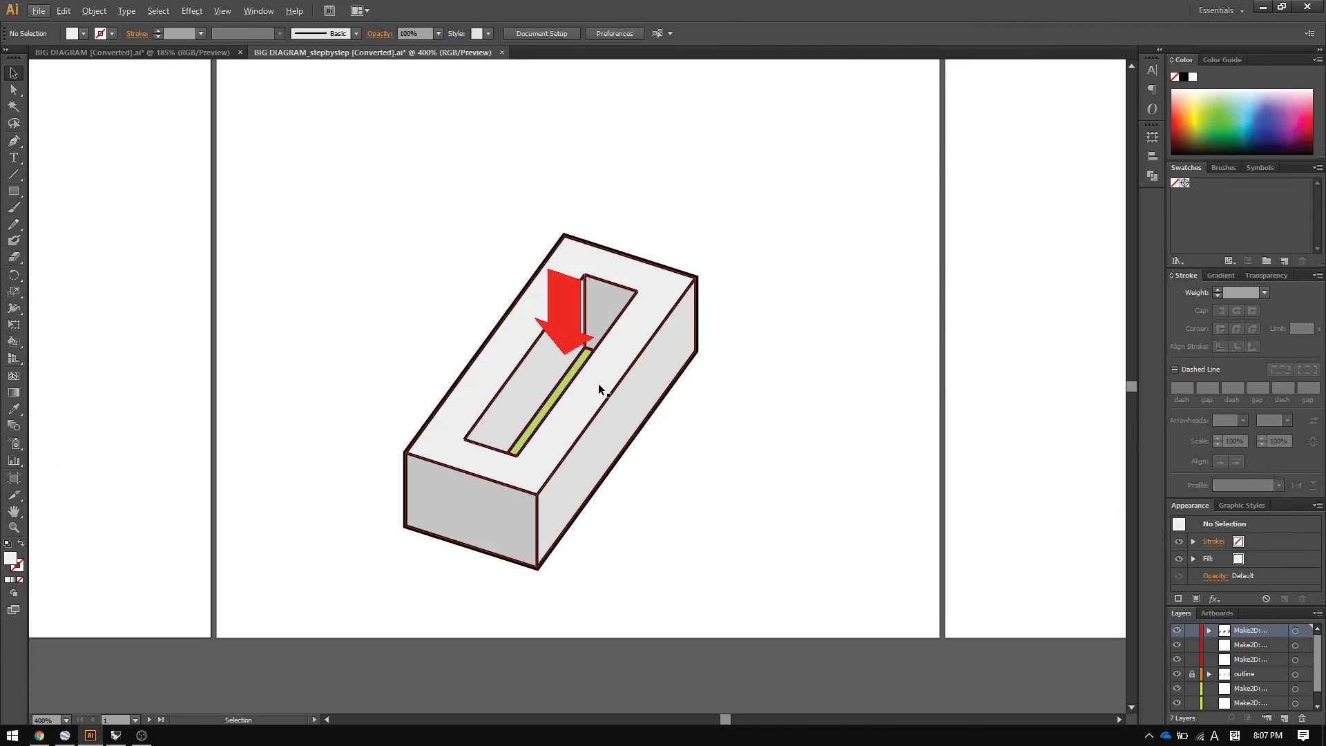
scroll(599, 394, "down", 2, "alt")
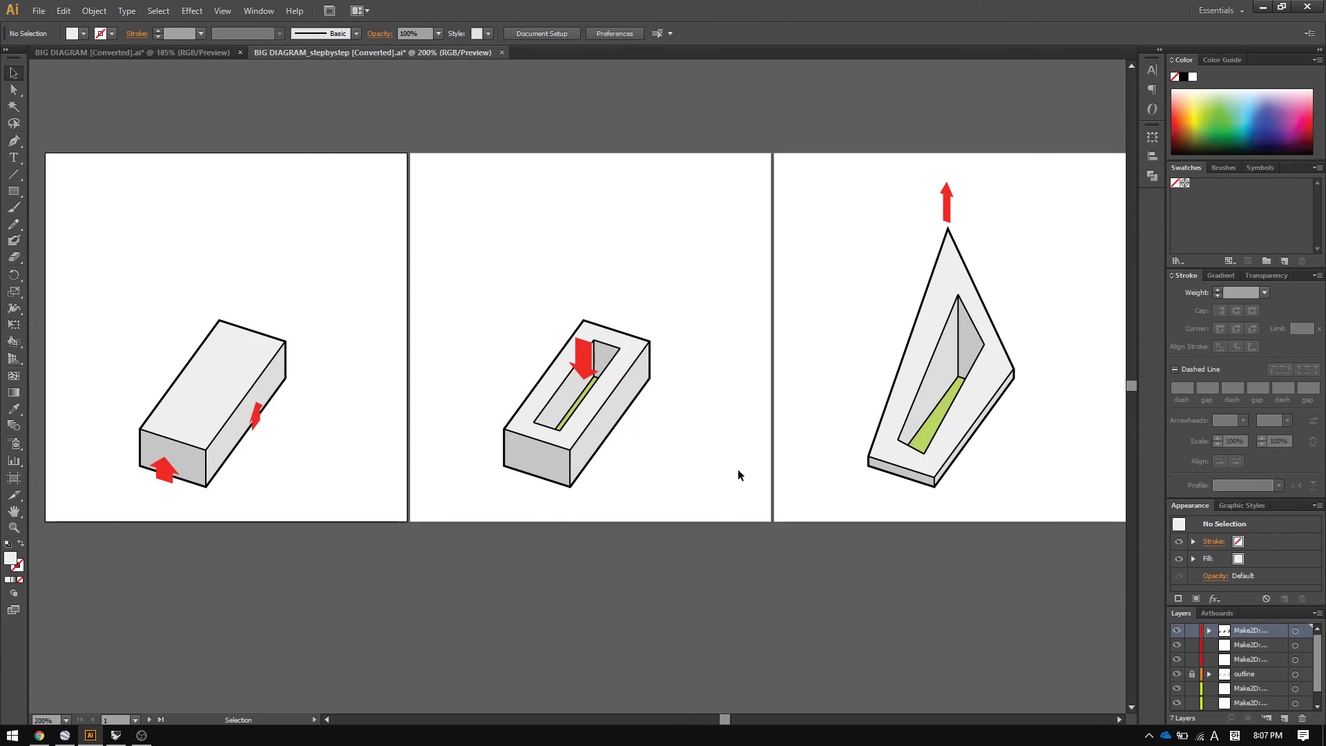
left_click(739, 474)
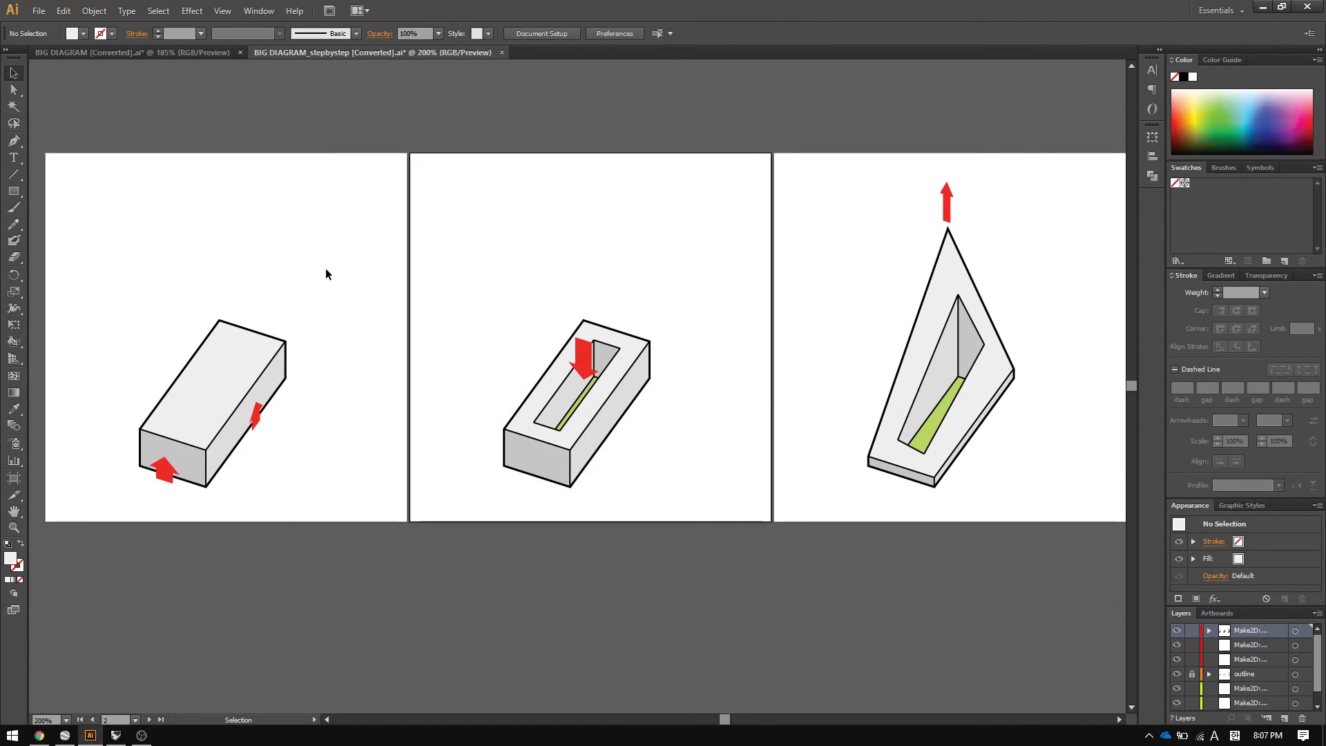